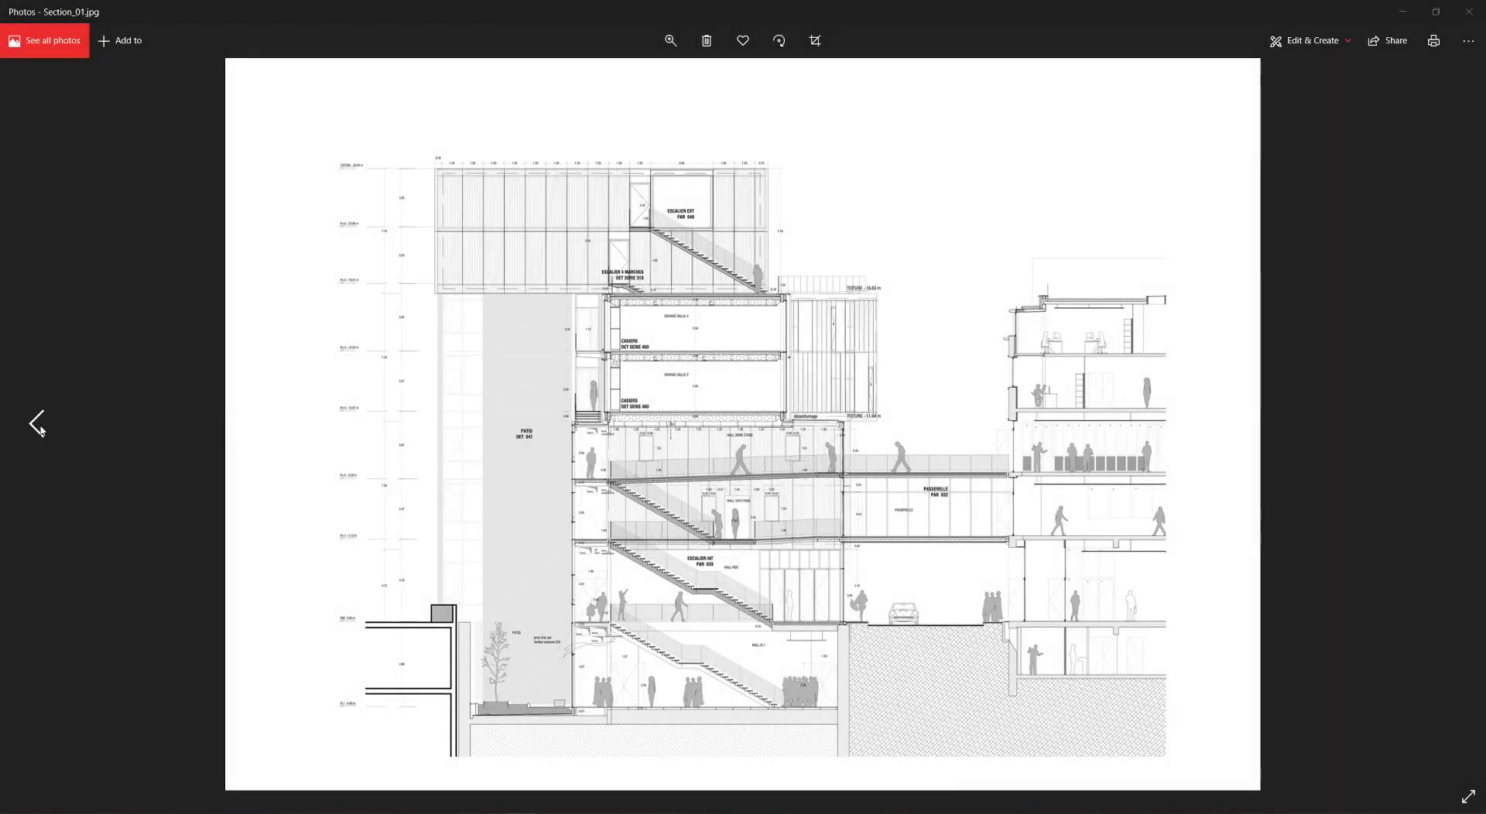
Browse the reference section drawings and examine Section_01.jpg up close, especially its stair and hall areas.
{"action": "left_click", "coordinate": [37, 424]}
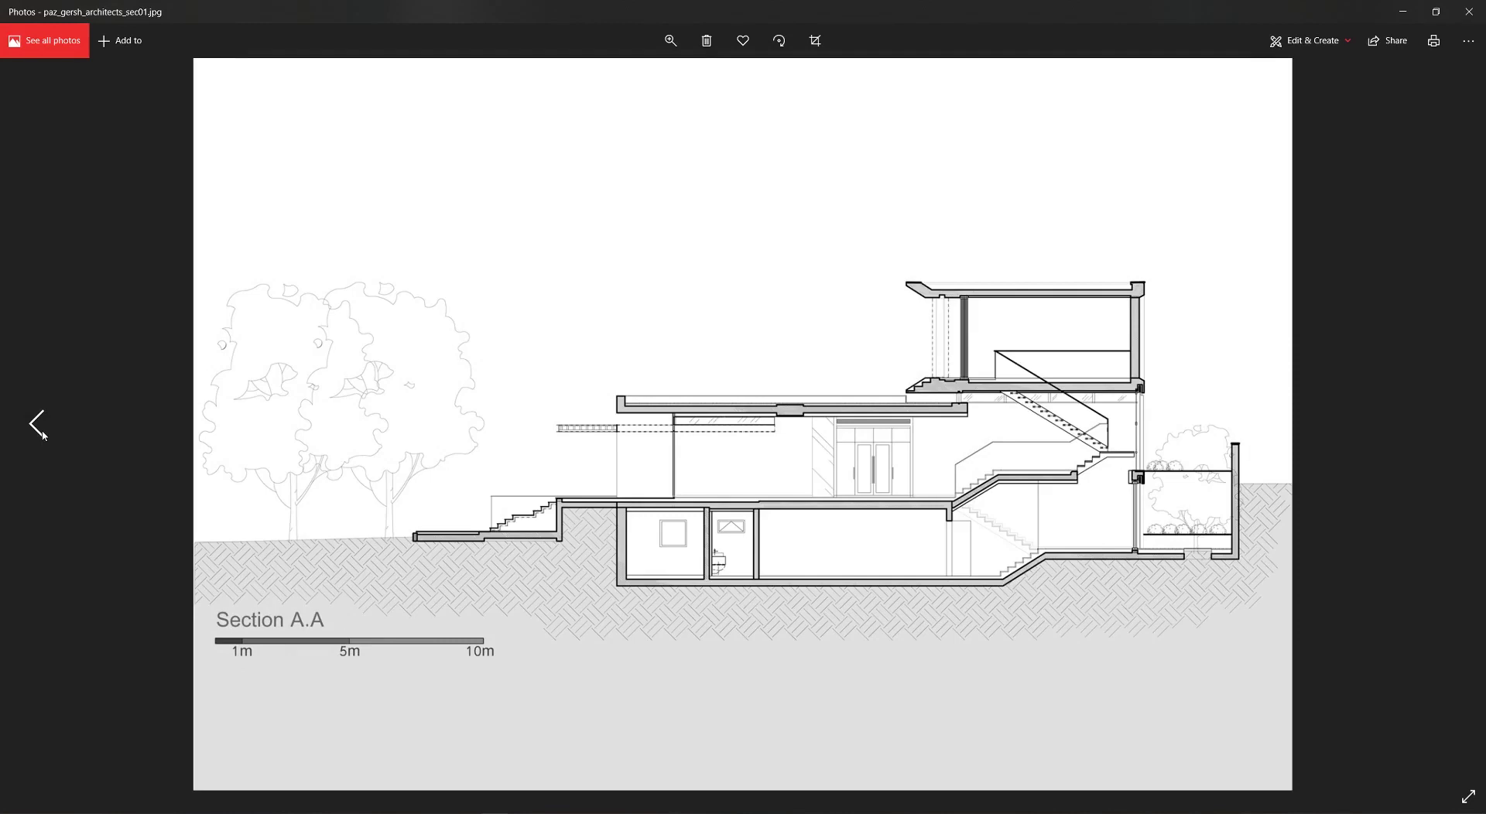
{"action": "left_click", "coordinate": [43, 436]}
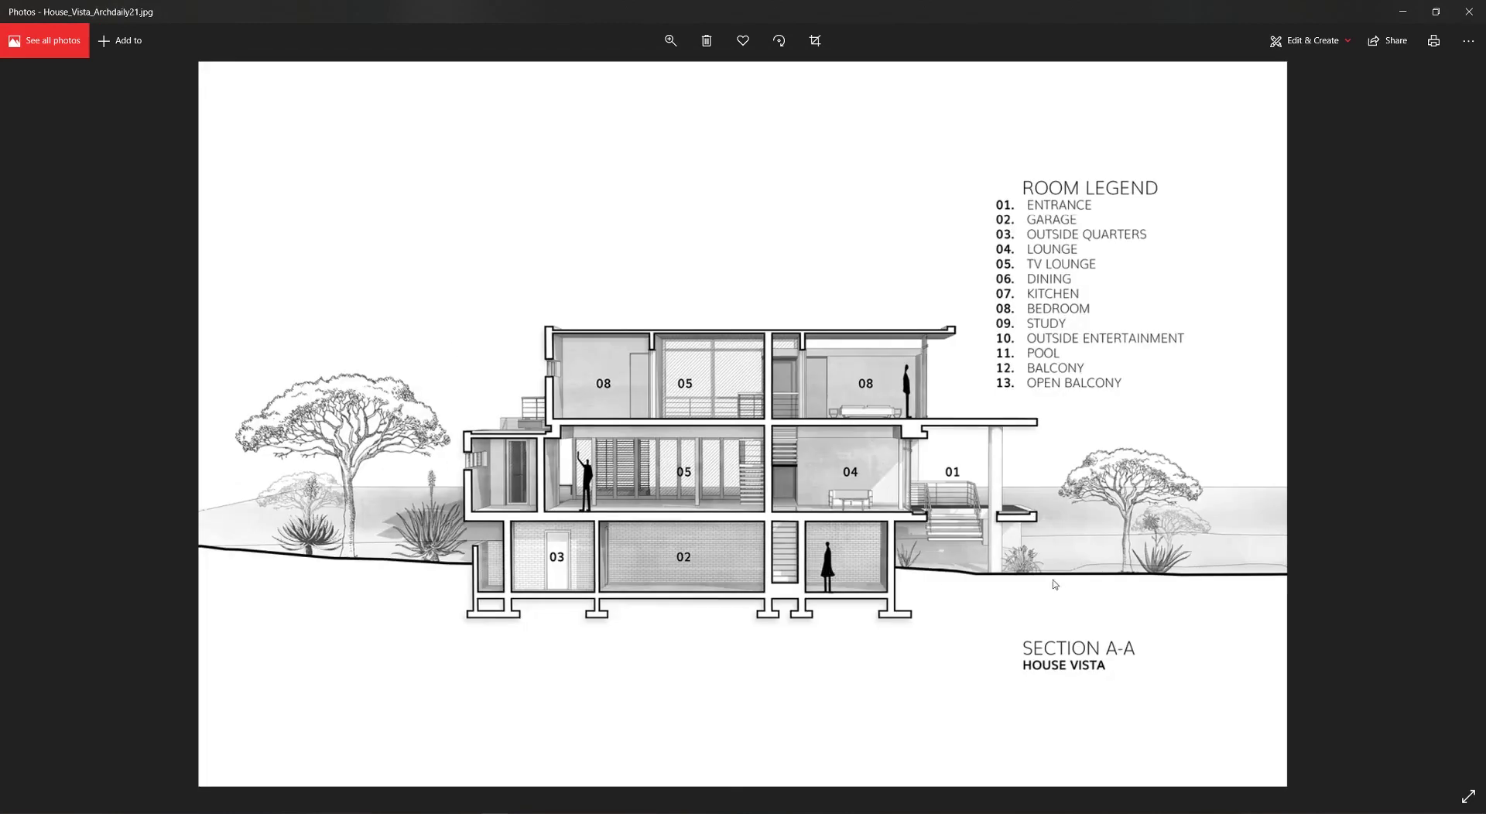
{"action": "left_click", "coordinate": [1481, 483]}
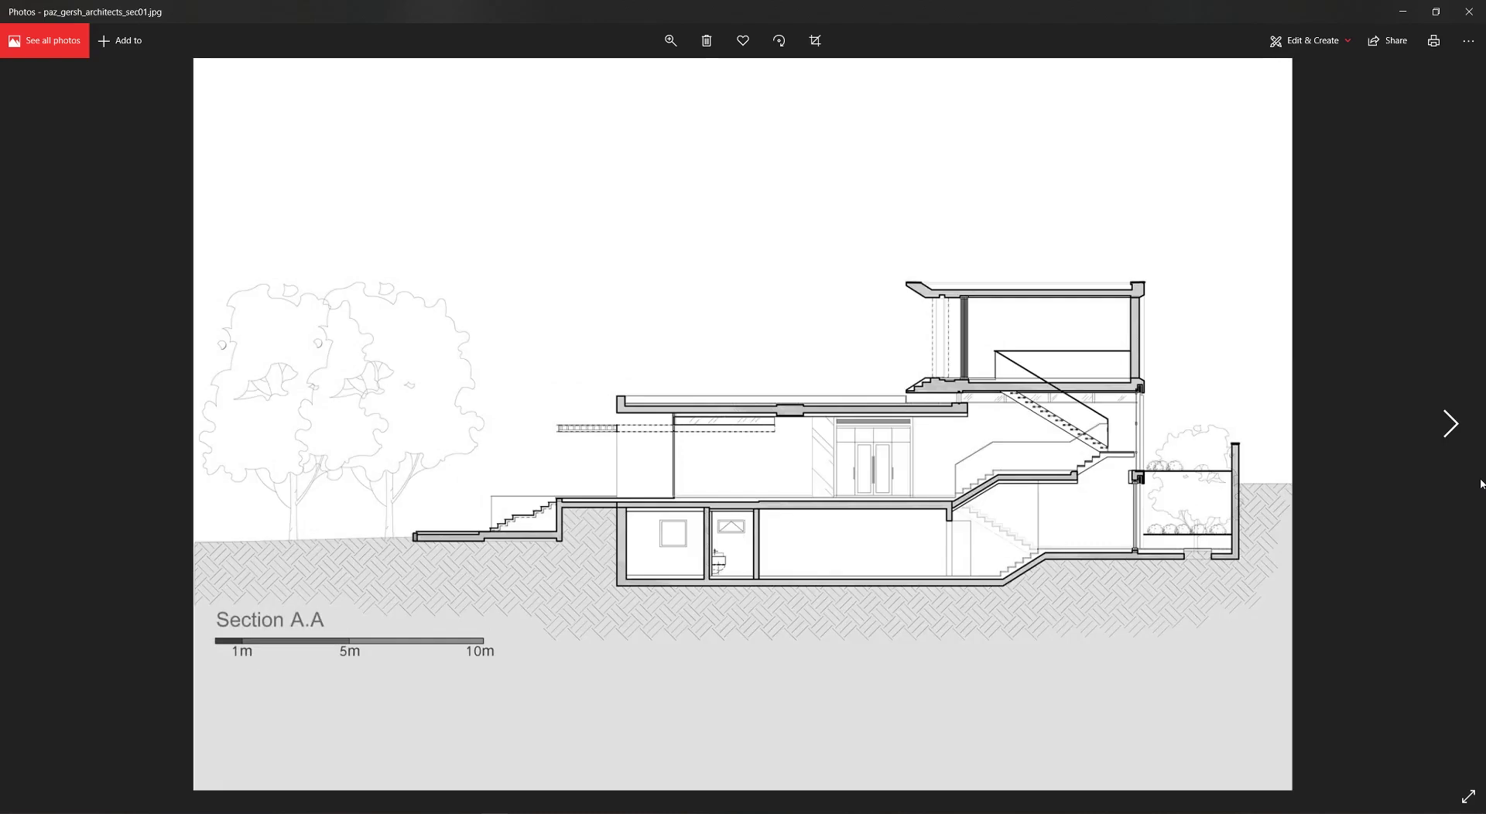
{"action": "left_click", "coordinate": [1480, 484]}
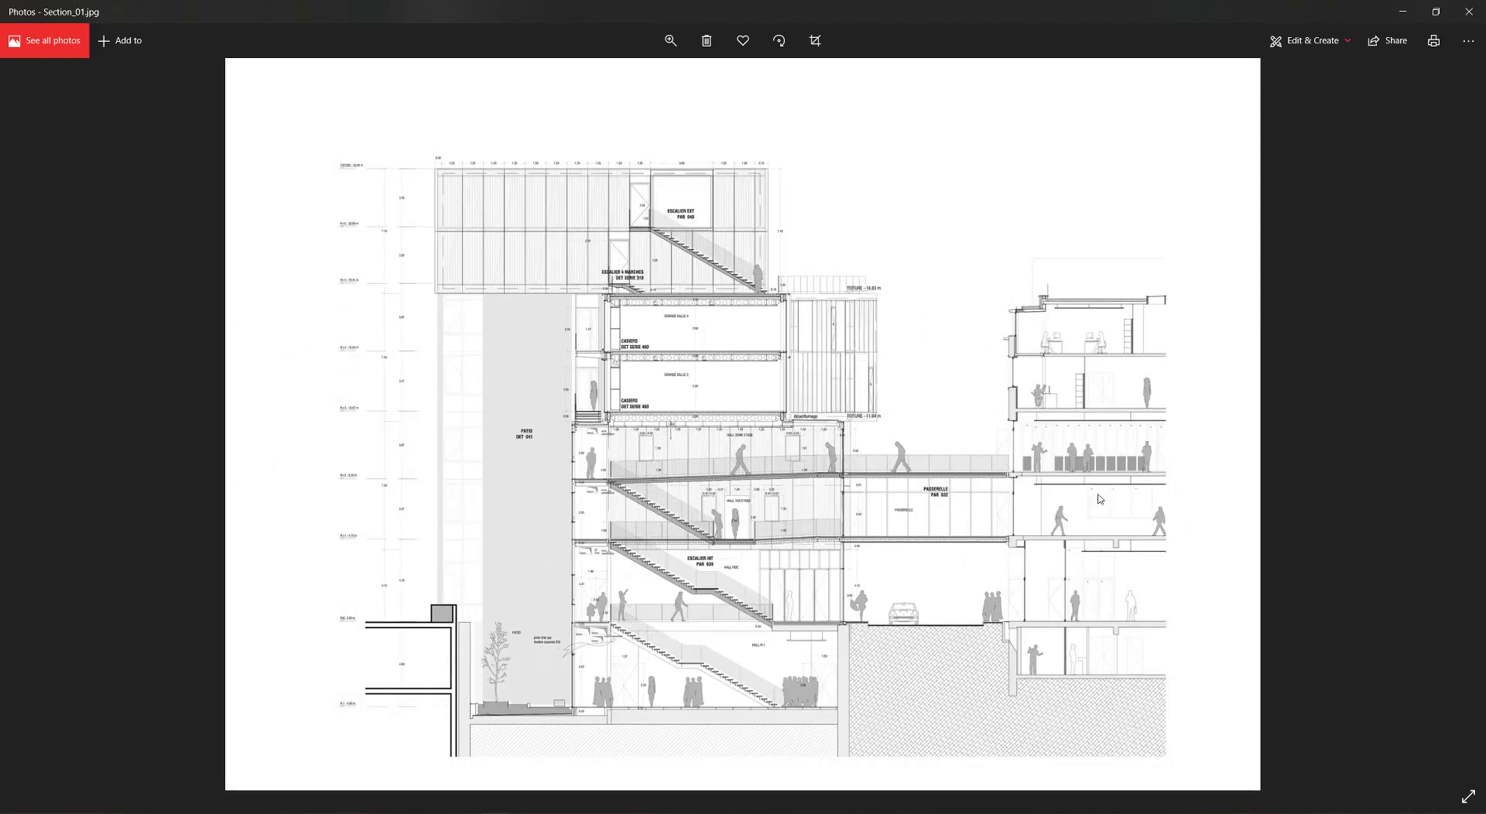
{"action": "scroll", "coordinate": [737, 599], "scroll_direction": "up", "scroll_amount": 2}
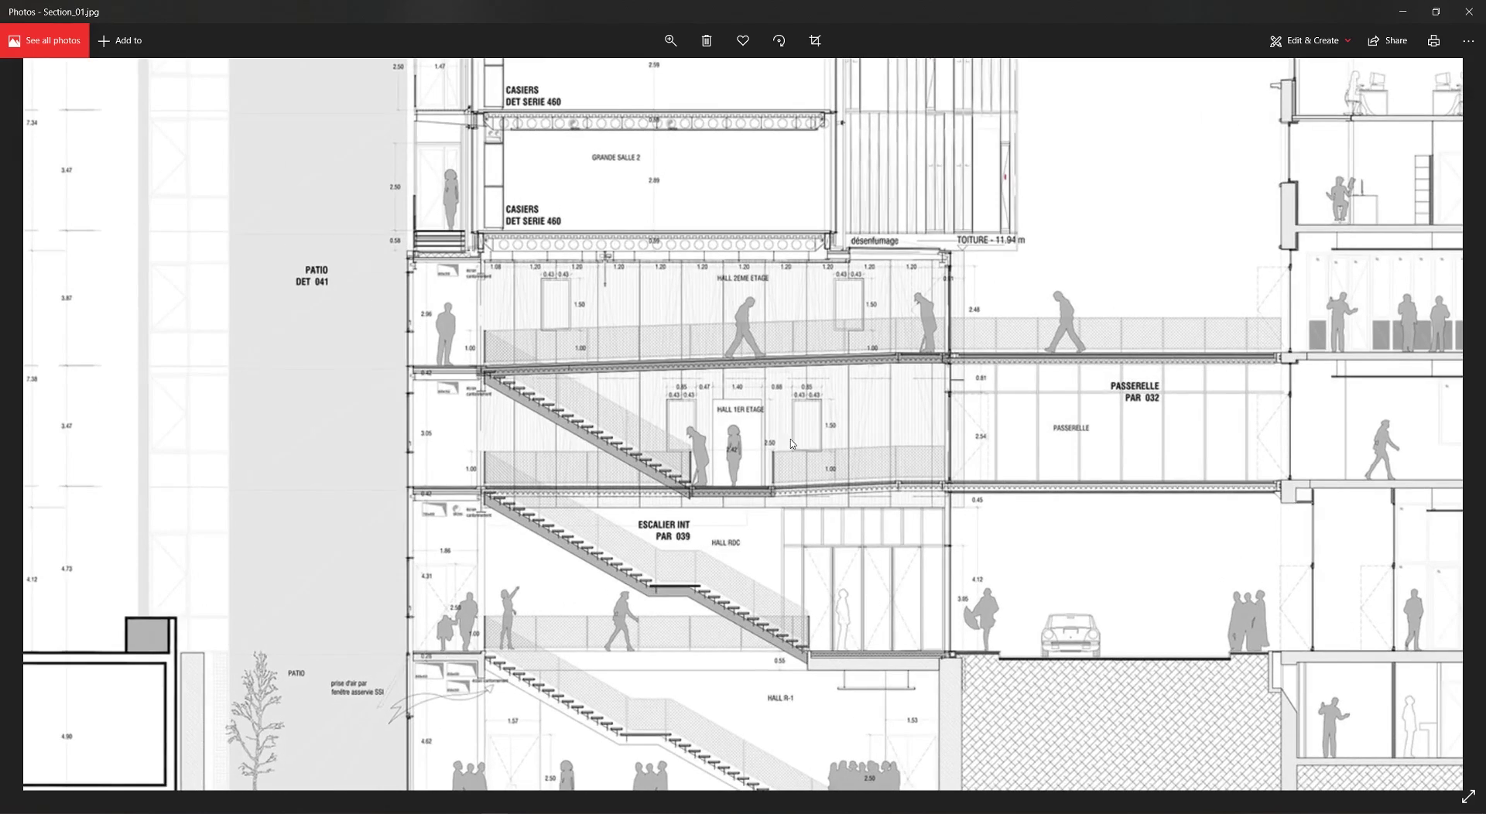
{"action": "left_click_drag", "start_coordinate": [792, 444], "coordinate": [527, 524]}
{"action": "left_click_drag", "start_coordinate": [805, 631], "coordinate": [799, 497]}
{"action": "scroll", "coordinate": [799, 497], "scroll_direction": "down", "scroll_amount": 2}
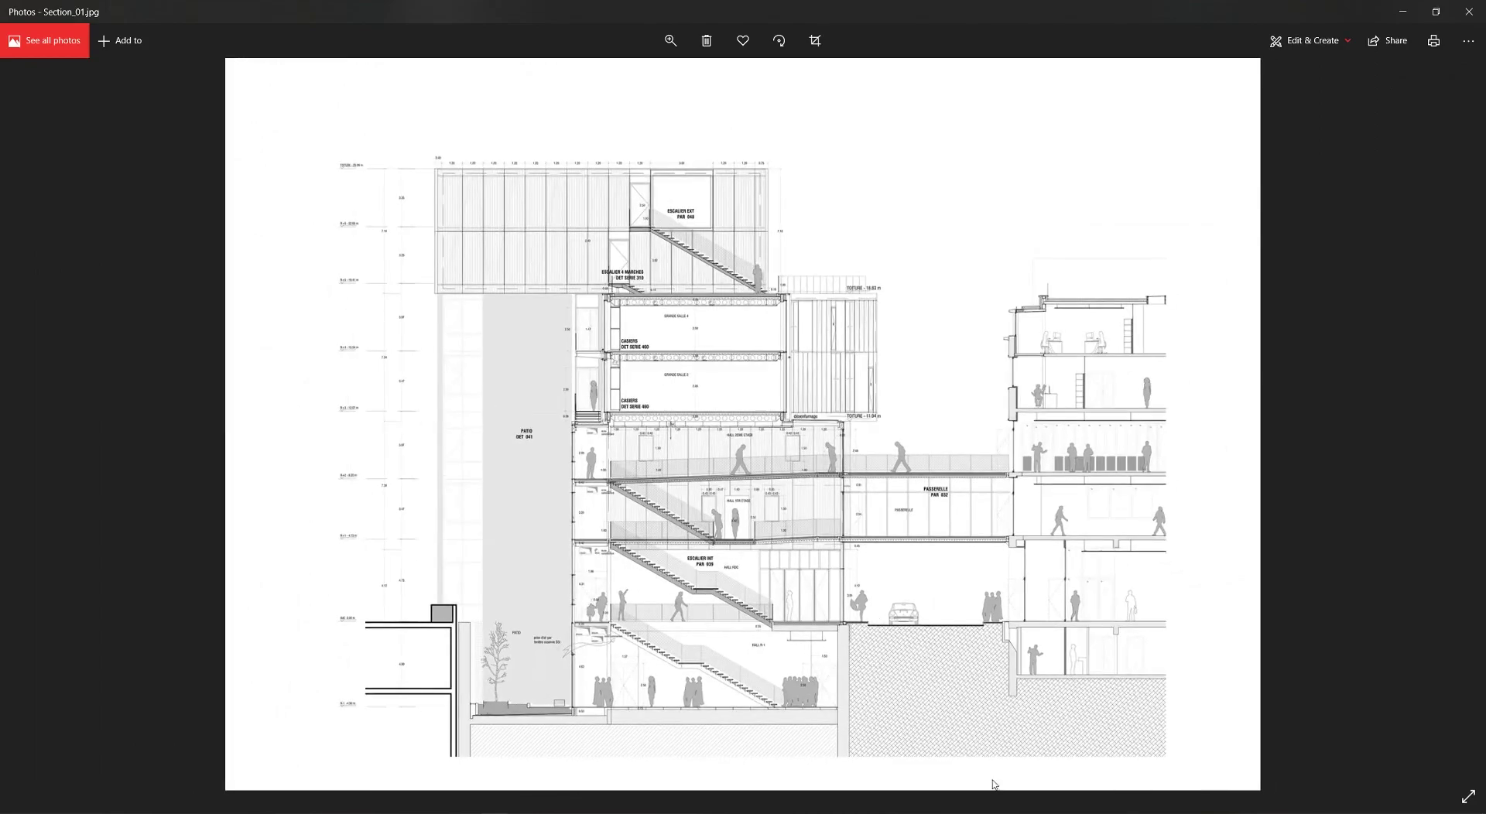
Switch to the SketchUp model and group the entire building together with its existing section plane.
{"action": "key", "text": "alt+Tab"}
{"action": "left_click_drag", "start_coordinate": [799, 588], "coordinate": [776, 604]}
{"action": "mouse_move", "coordinate": [702, 527]}
{"action": "left_mouse_down"}
{"action": "mouse_move", "coordinate": [671, 451]}
{"action": "mouse_move", "coordinate": [806, 522]}
{"action": "mouse_move", "coordinate": [481, 371]}
{"action": "mouse_move", "coordinate": [683, 453]}
{"action": "left_mouse_up"}
{"action": "left_click_drag", "start_coordinate": [674, 372], "coordinate": [945, 538]}
{"action": "key", "text": "ctrl+a"}
{"action": "left_click", "coordinate": [386, 539]}
{"action": "left_click_drag", "start_coordinate": [386, 540], "coordinate": [620, 465]}
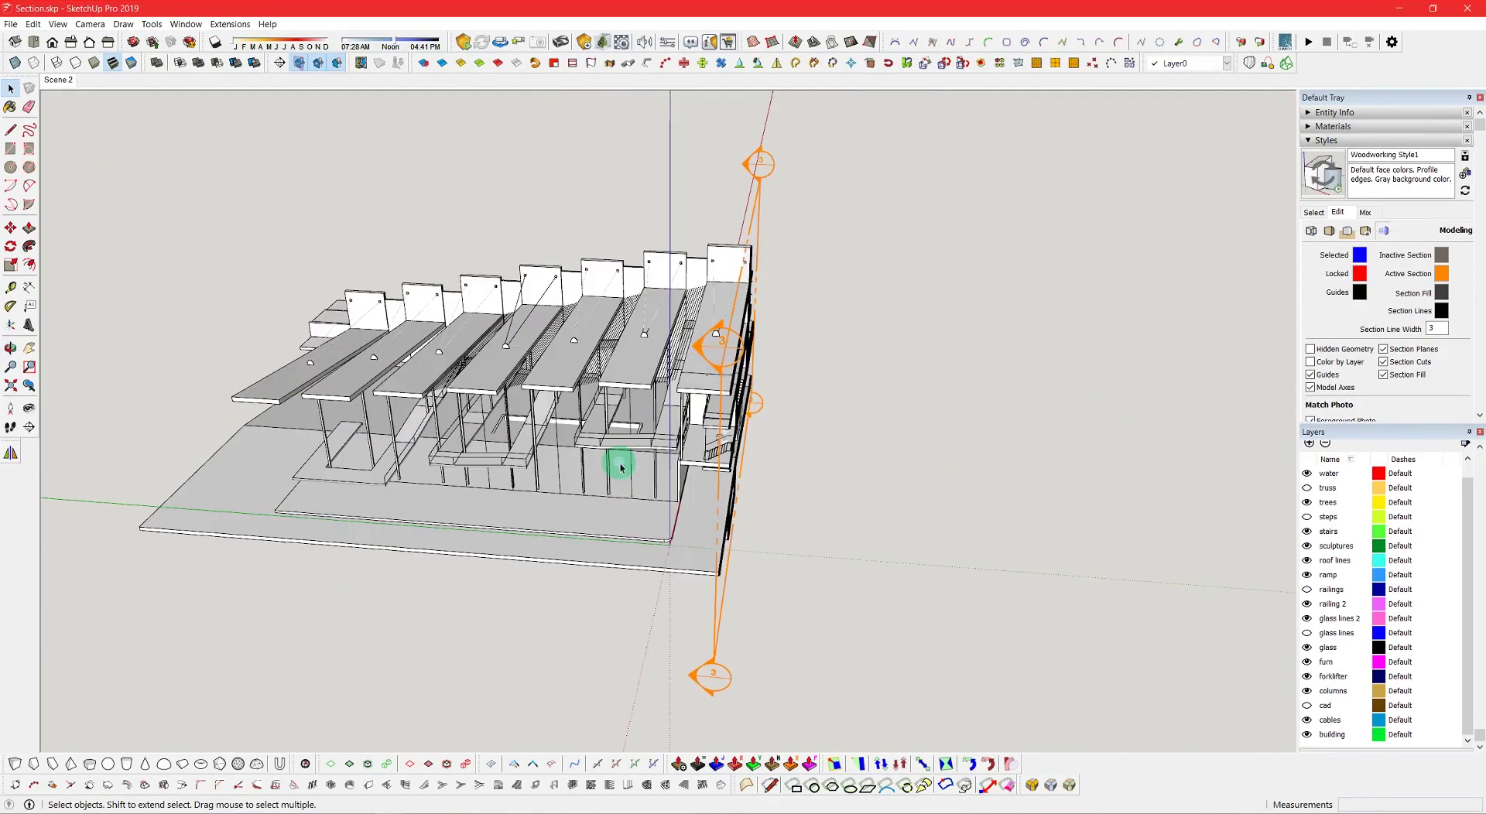
{"action": "key", "text": "ctrl+a"}
{"action": "left_click_drag", "start_coordinate": [437, 430], "coordinate": [709, 428]}
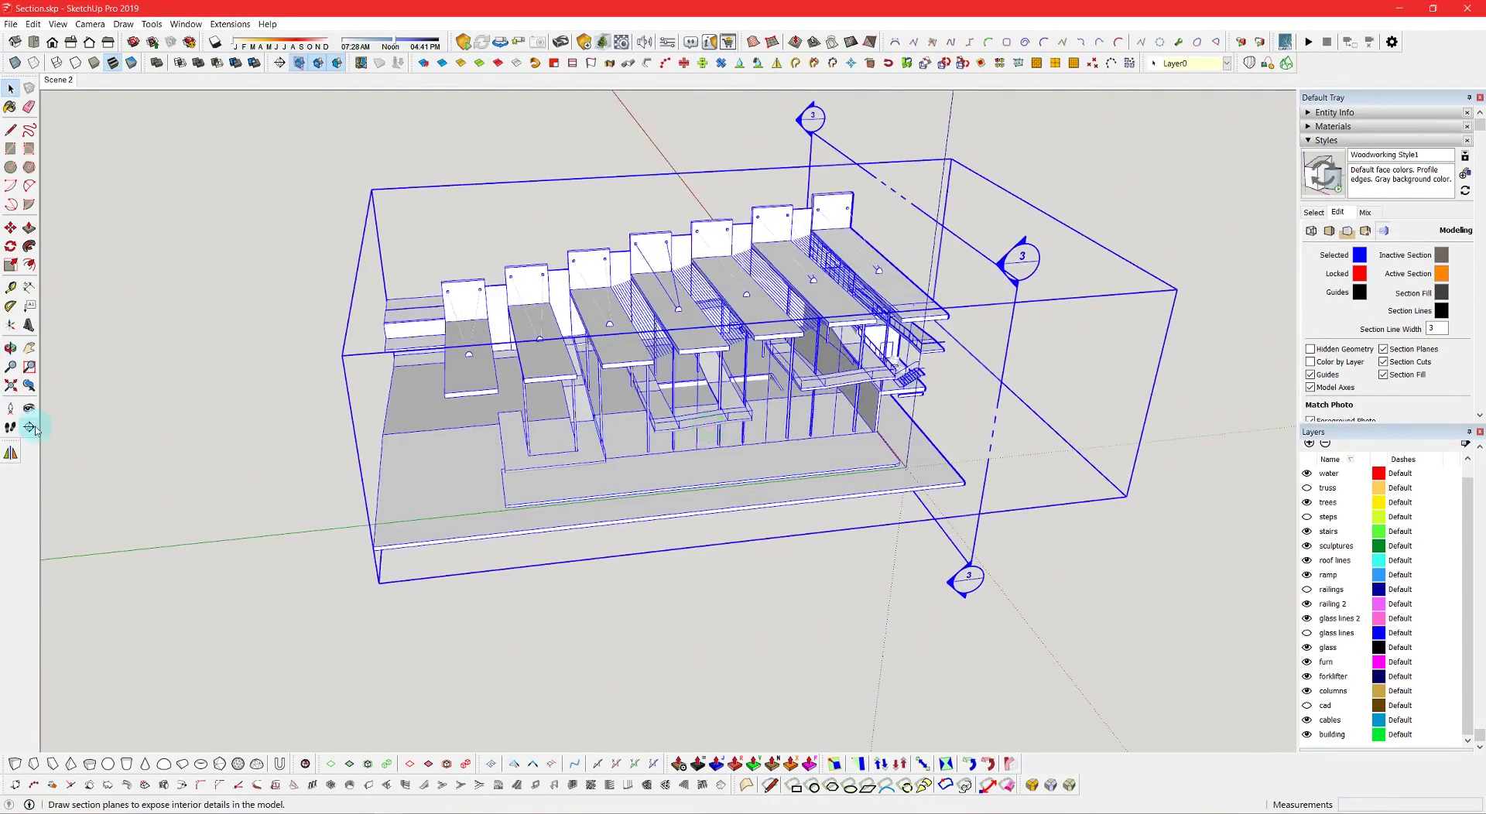
Place a second section plane at the far end of the building, parallel to the existing one.
{"action": "left_click", "coordinate": [31, 427]}
{"action": "left_click_drag", "start_coordinate": [279, 443], "coordinate": [601, 385]}
{"action": "scroll", "coordinate": [617, 383], "scroll_direction": "up", "scroll_amount": 4}
{"action": "left_click", "coordinate": [611, 412]}
{"action": "scroll", "coordinate": [584, 464], "scroll_direction": "down", "scroll_amount": 4}
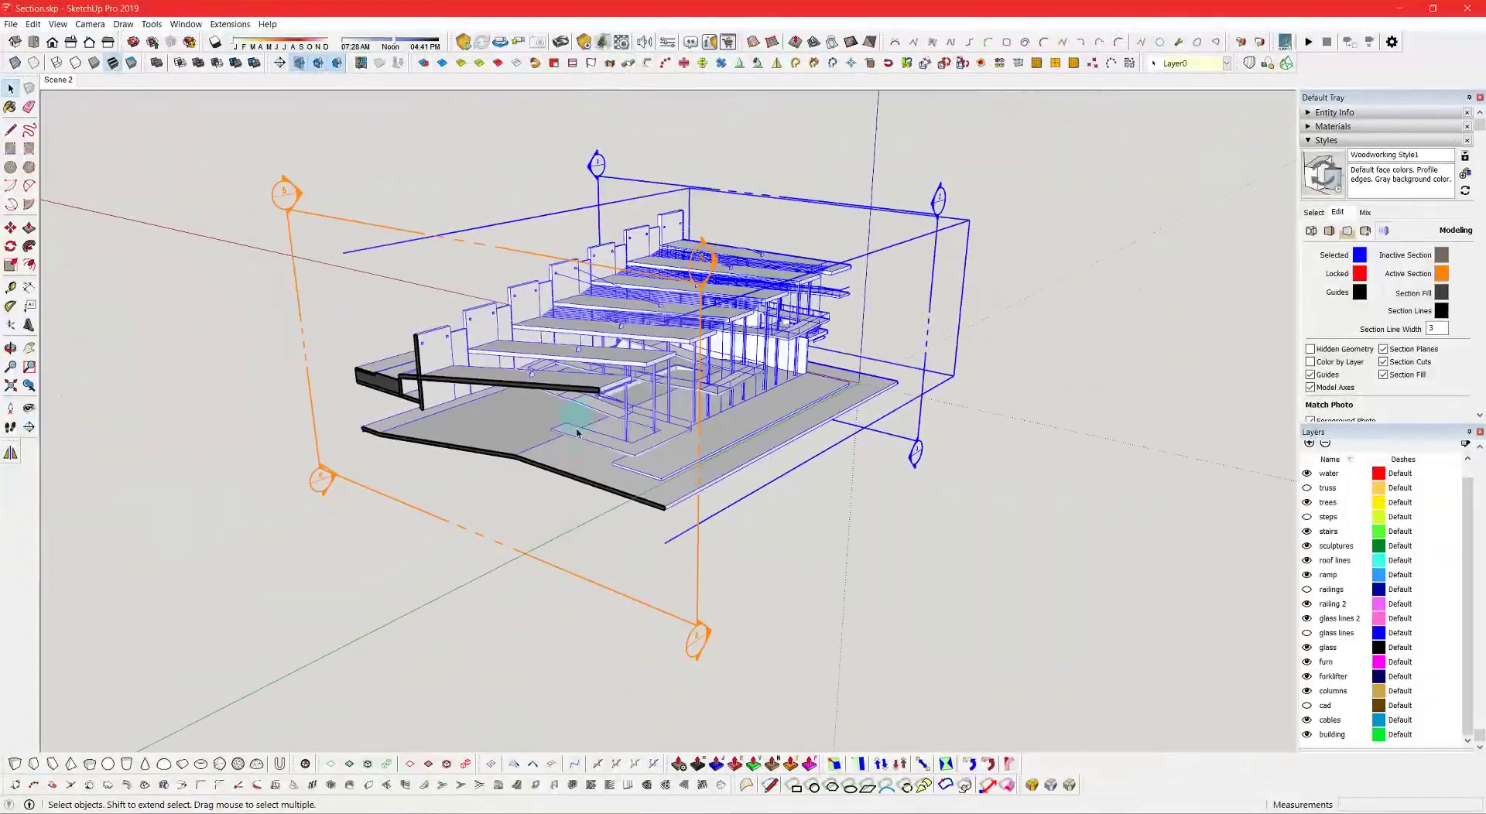
Move the new section plane through the building toward the existing section plane.
{"action": "left_click", "coordinate": [588, 579]}
{"action": "scroll", "coordinate": [598, 564], "scroll_direction": "up", "scroll_amount": 2}
{"action": "key", "text": "m"}
{"action": "left_click", "coordinate": [634, 557]}
{"action": "left_click", "coordinate": [923, 477]}
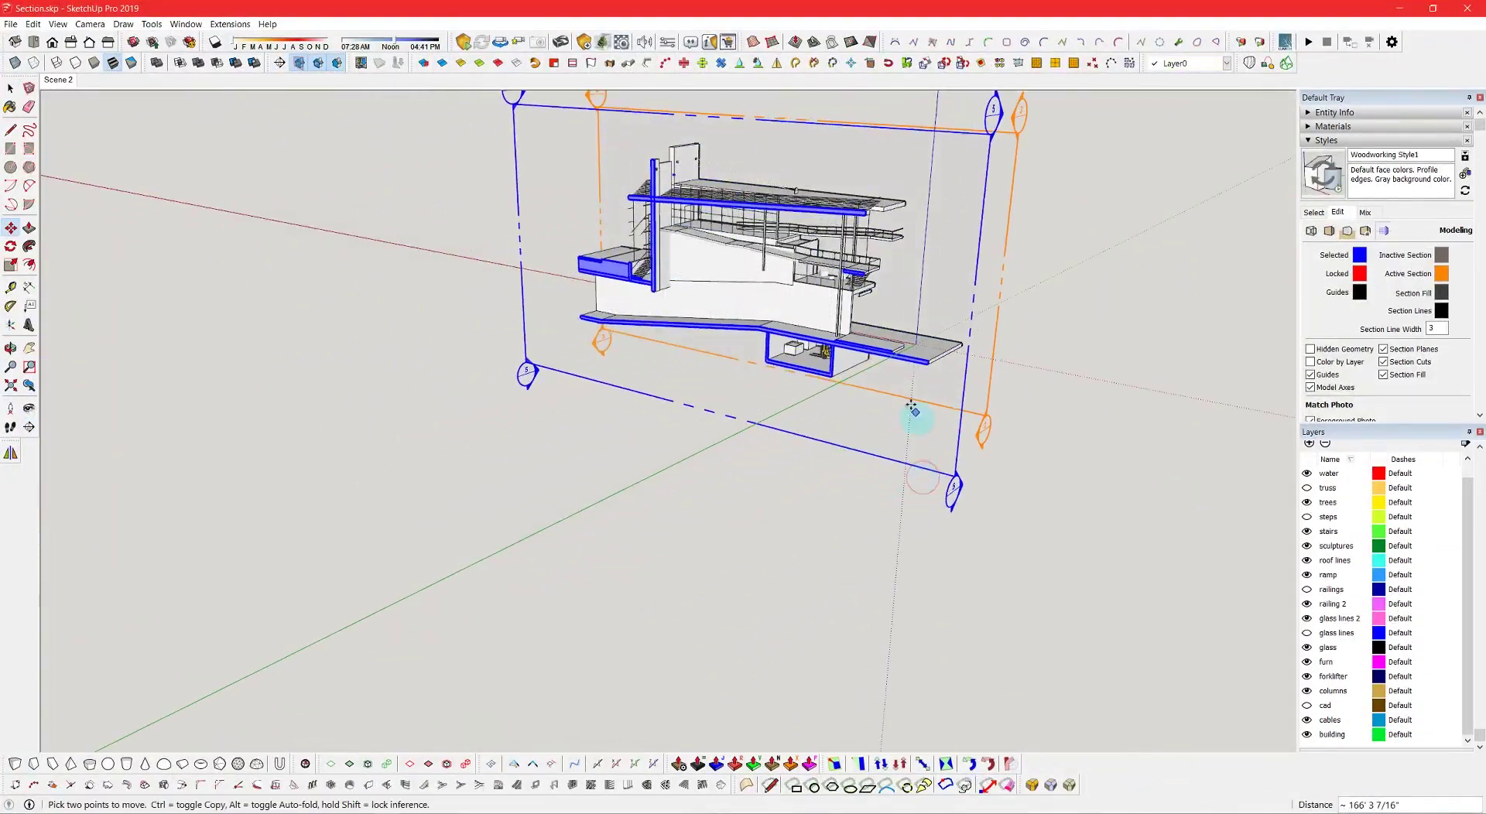
{"action": "left_click_drag", "start_coordinate": [895, 384], "coordinate": [547, 405]}
{"action": "scroll", "coordinate": [802, 296], "scroll_direction": "up", "scroll_amount": 5}
{"action": "left_click_drag", "start_coordinate": [799, 313], "coordinate": [1027, 292]}
{"action": "scroll", "coordinate": [1026, 293], "scroll_direction": "up", "scroll_amount": 1}
{"action": "left_click", "coordinate": [1037, 302]}
{"action": "left_click", "coordinate": [1140, 304]}
Examine the cut building between the two section planes from several angles.
{"action": "scroll", "coordinate": [915, 680], "scroll_direction": "up", "scroll_amount": 4}
{"action": "scroll", "coordinate": [863, 557], "scroll_direction": "up", "scroll_amount": 3}
{"action": "scroll", "coordinate": [958, 631], "scroll_direction": "down", "scroll_amount": 8}
{"action": "scroll", "coordinate": [784, 571], "scroll_direction": "down", "scroll_amount": 1}
{"action": "scroll", "coordinate": [809, 364], "scroll_direction": "up", "scroll_amount": 3}
{"action": "left_click_drag", "start_coordinate": [809, 365], "coordinate": [624, 298]}
{"action": "scroll", "coordinate": [706, 355], "scroll_direction": "down", "scroll_amount": 6}
{"action": "left_click", "coordinate": [676, 399]}
{"action": "left_click_drag", "start_coordinate": [766, 429], "coordinate": [512, 472]}
{"action": "left_click_drag", "start_coordinate": [658, 493], "coordinate": [917, 503]}
{"action": "key", "text": "space"}
Set the camera to parallel projection and show the section in front view.
{"action": "left_click", "coordinate": [91, 24]}
{"action": "left_click", "coordinate": [124, 86]}
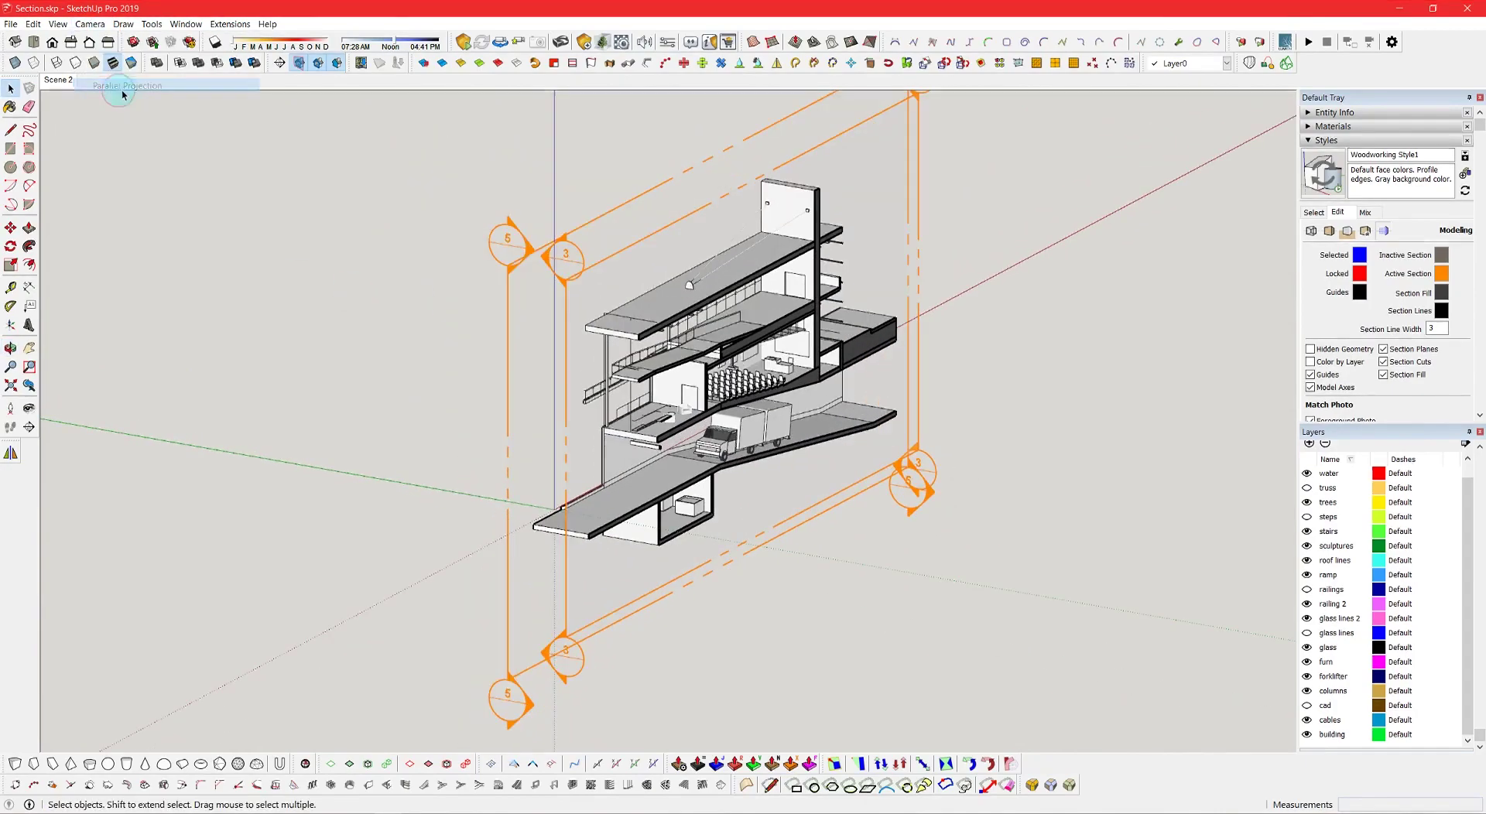
{"action": "left_click", "coordinate": [14, 45]}
{"action": "scroll", "coordinate": [491, 415], "scroll_direction": "up", "scroll_amount": 1}
{"action": "left_click_drag", "start_coordinate": [490, 415], "coordinate": [238, 271]}
{"action": "key", "text": "space"}
{"action": "mouse_move", "coordinate": [529, 316]}
{"action": "left_mouse_down"}
{"action": "mouse_move", "coordinate": [495, 309]}
{"action": "mouse_move", "coordinate": [512, 311]}
{"action": "left_mouse_up"}
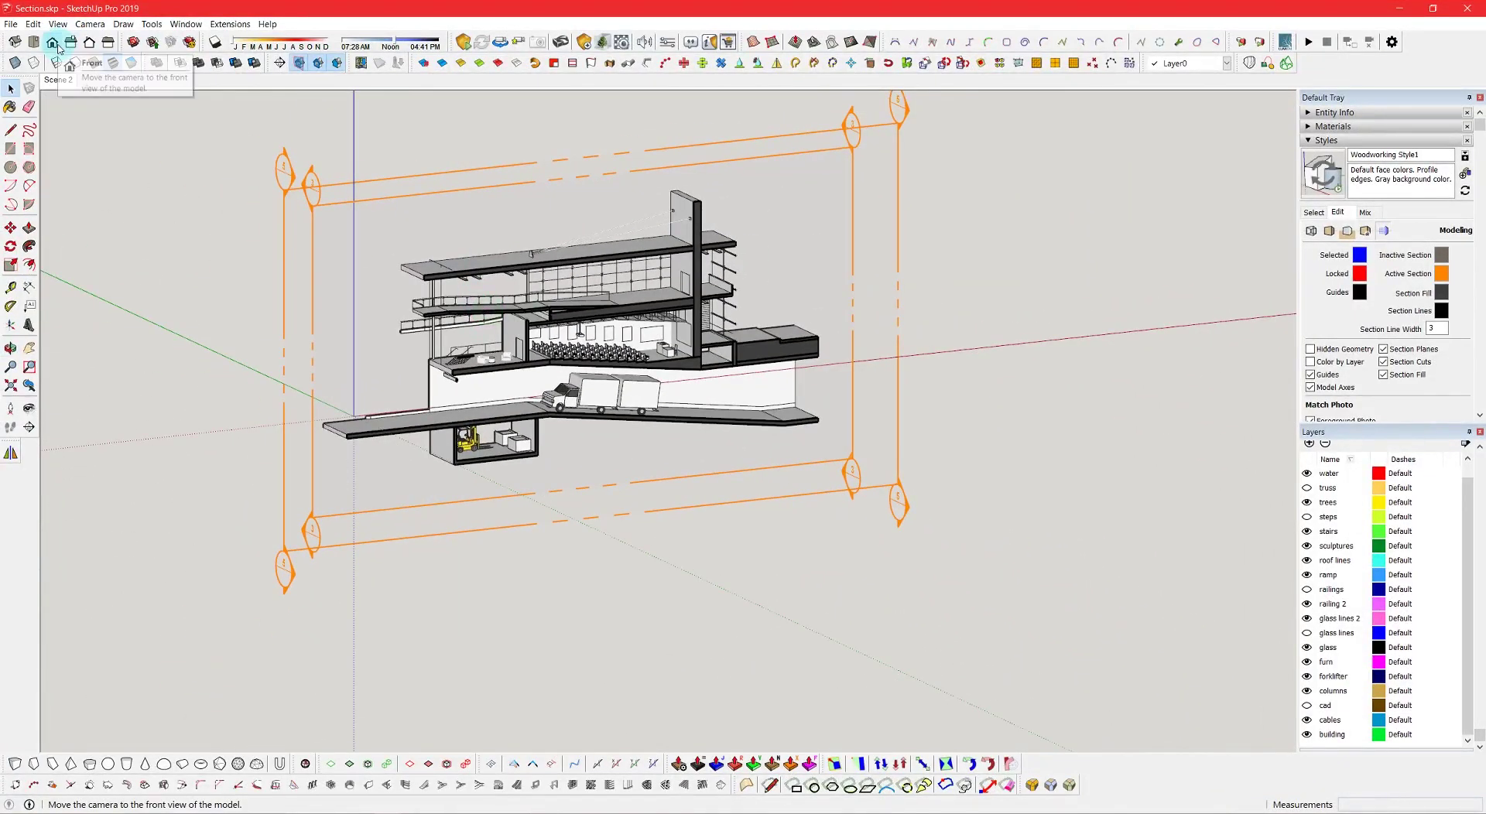
{"action": "left_click", "coordinate": [52, 42]}
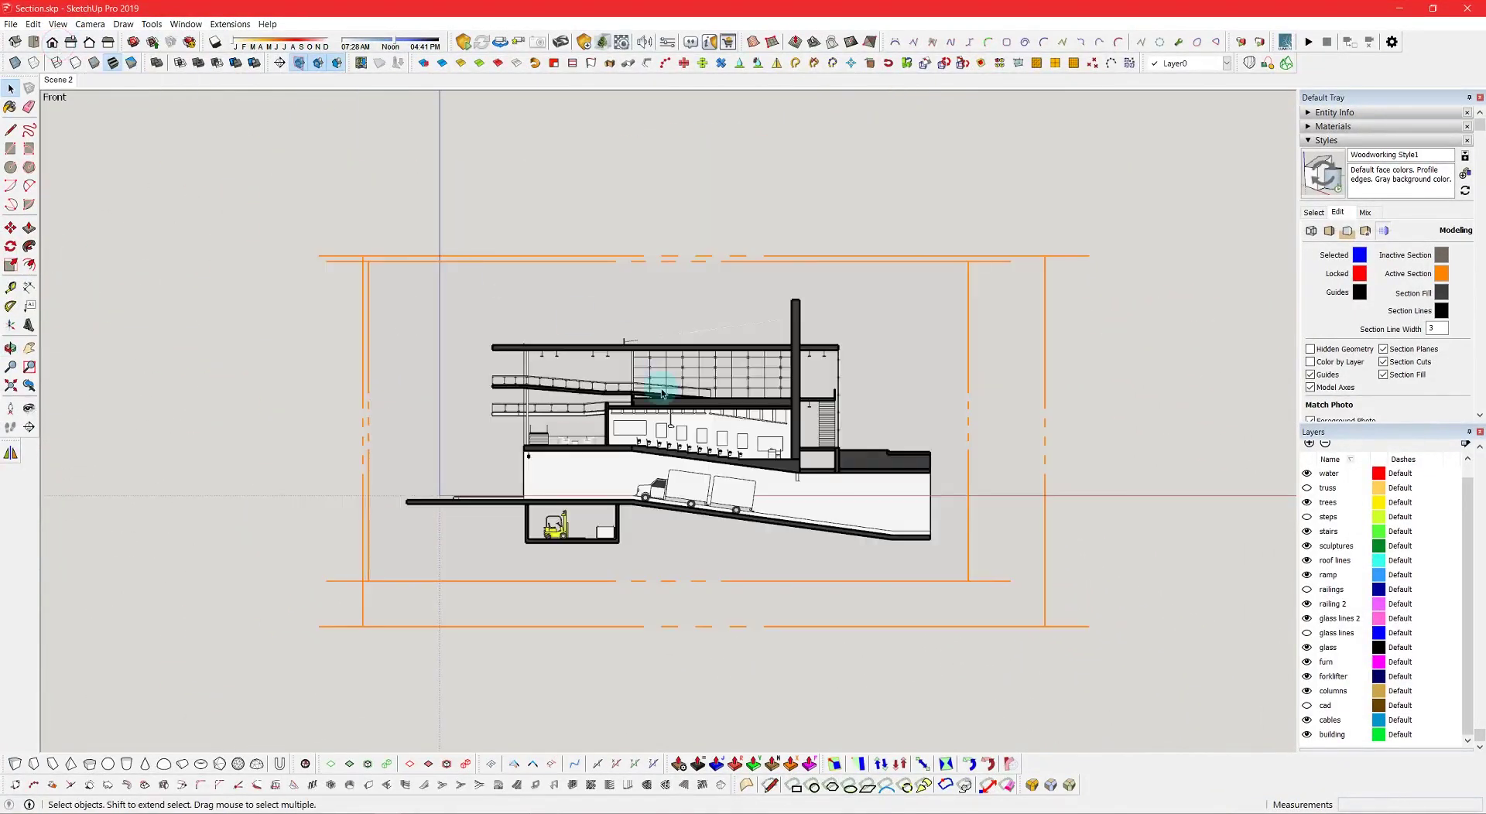
Hide the section planes and apply the hidden line style with a white background.
{"action": "left_click", "coordinate": [300, 67]}
{"action": "key", "text": "shift+z"}
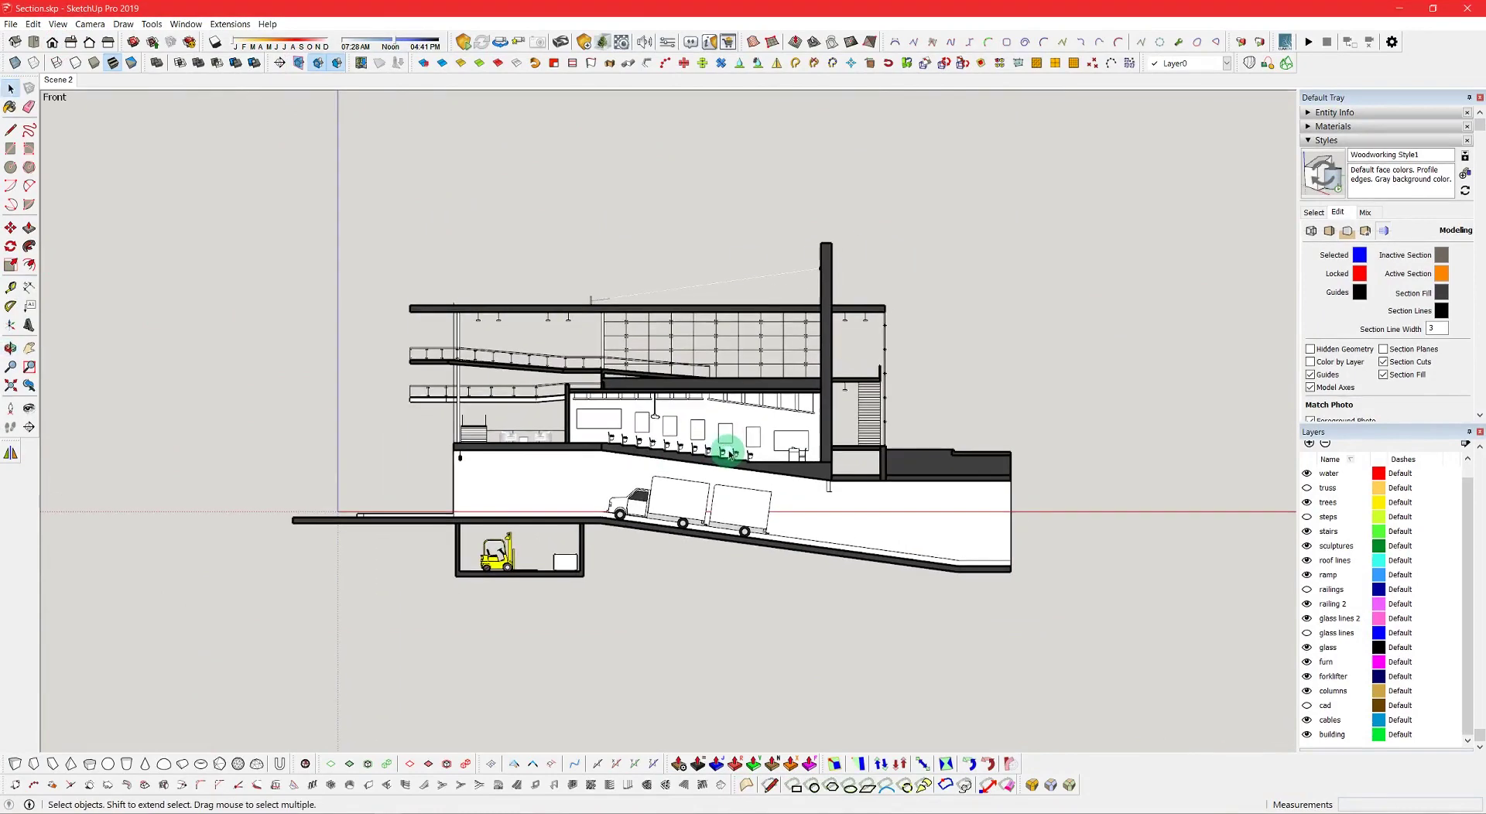
{"action": "left_click", "coordinate": [1313, 215]}
{"action": "left_click", "coordinate": [1320, 299]}
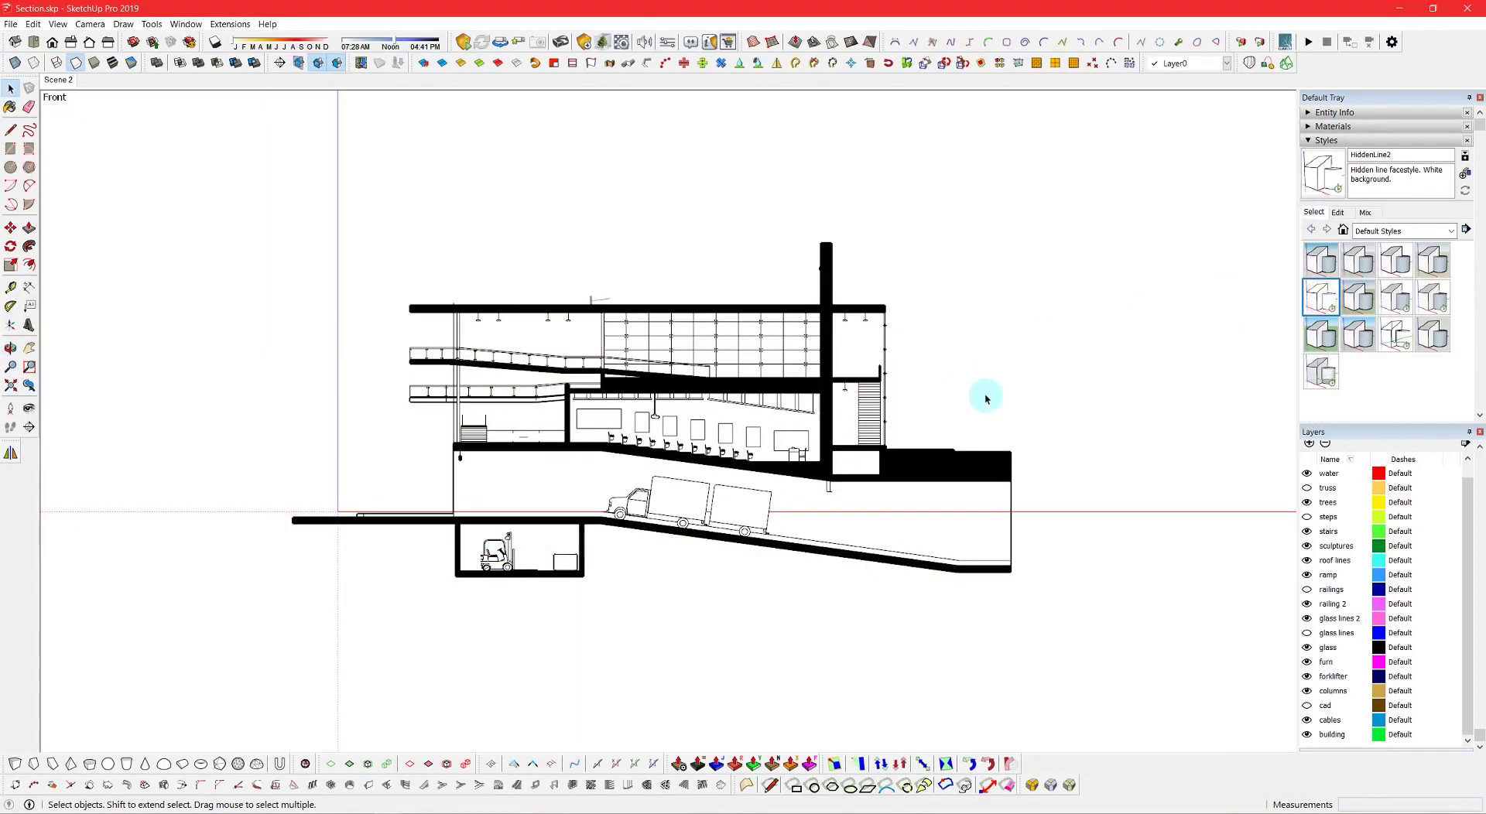
Activate Scene 2 and turn on Profiles for the edge style.
{"action": "scroll", "coordinate": [1393, 338], "scroll_direction": "down", "scroll_amount": 3}
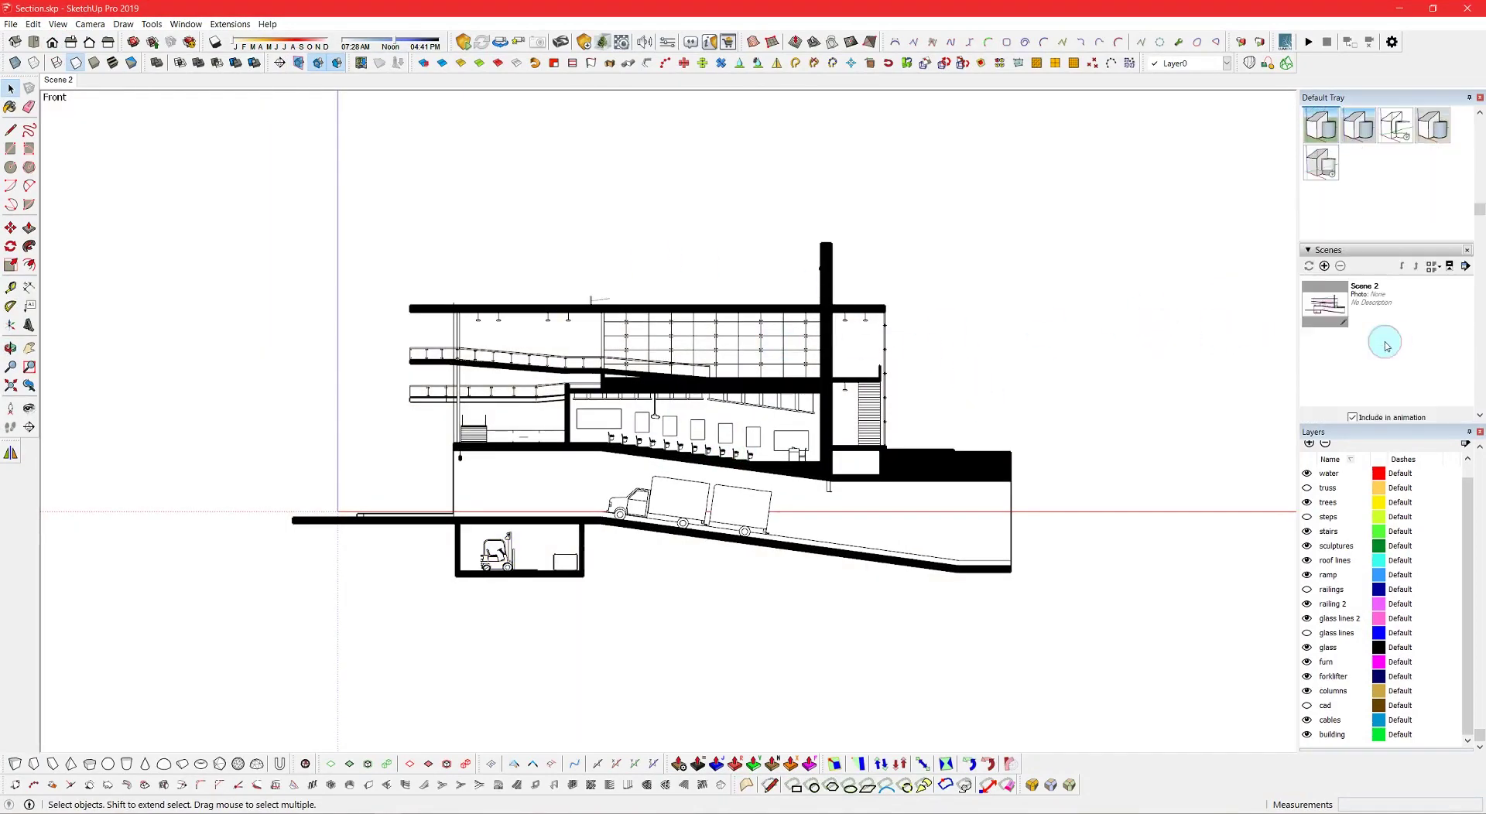
{"action": "double_click", "coordinate": [1364, 305]}
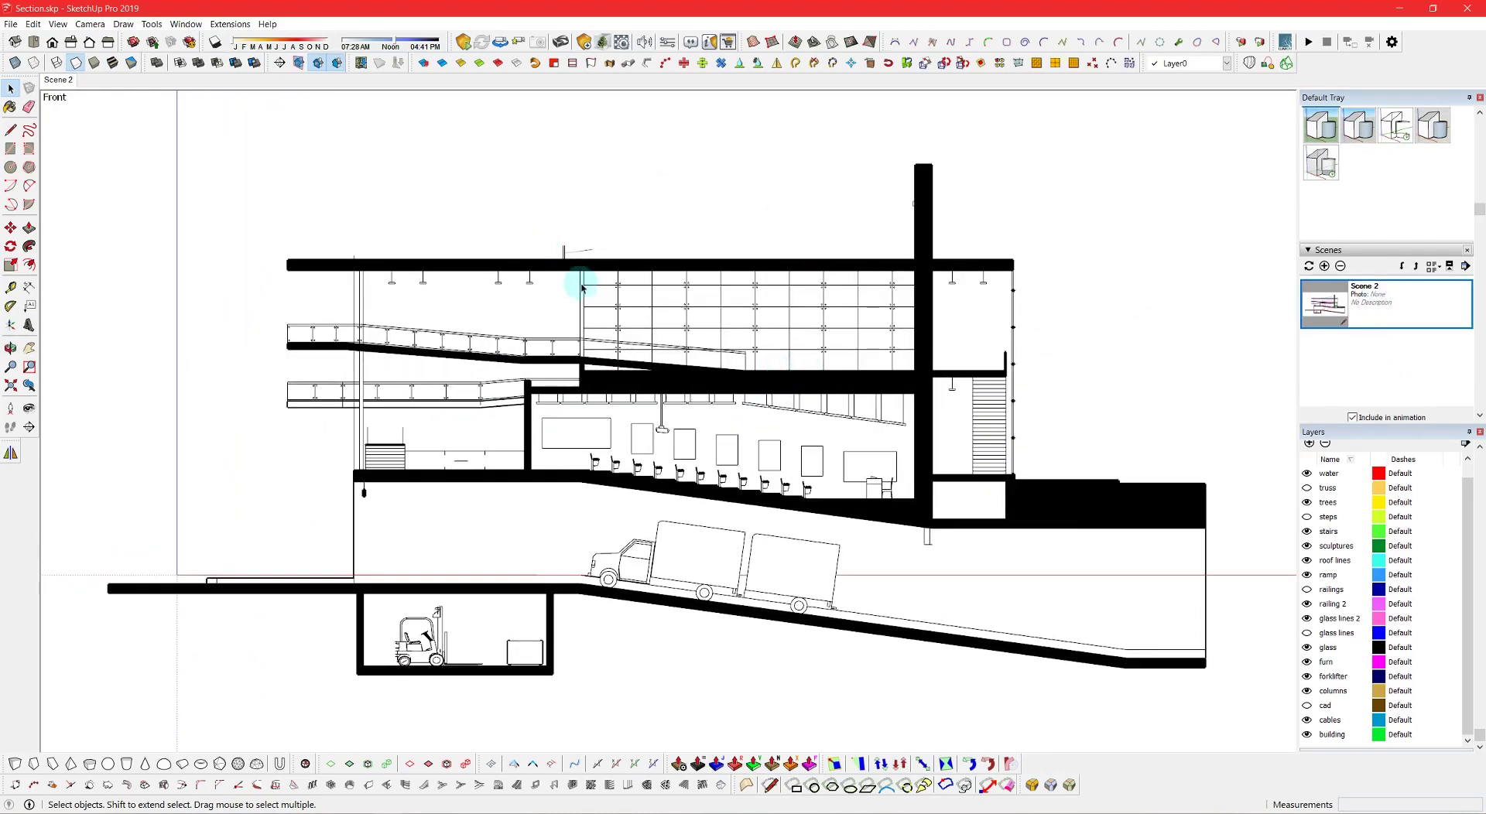
{"action": "left_click", "coordinate": [57, 24]}
{"action": "mouse_move", "coordinate": [139, 191]}
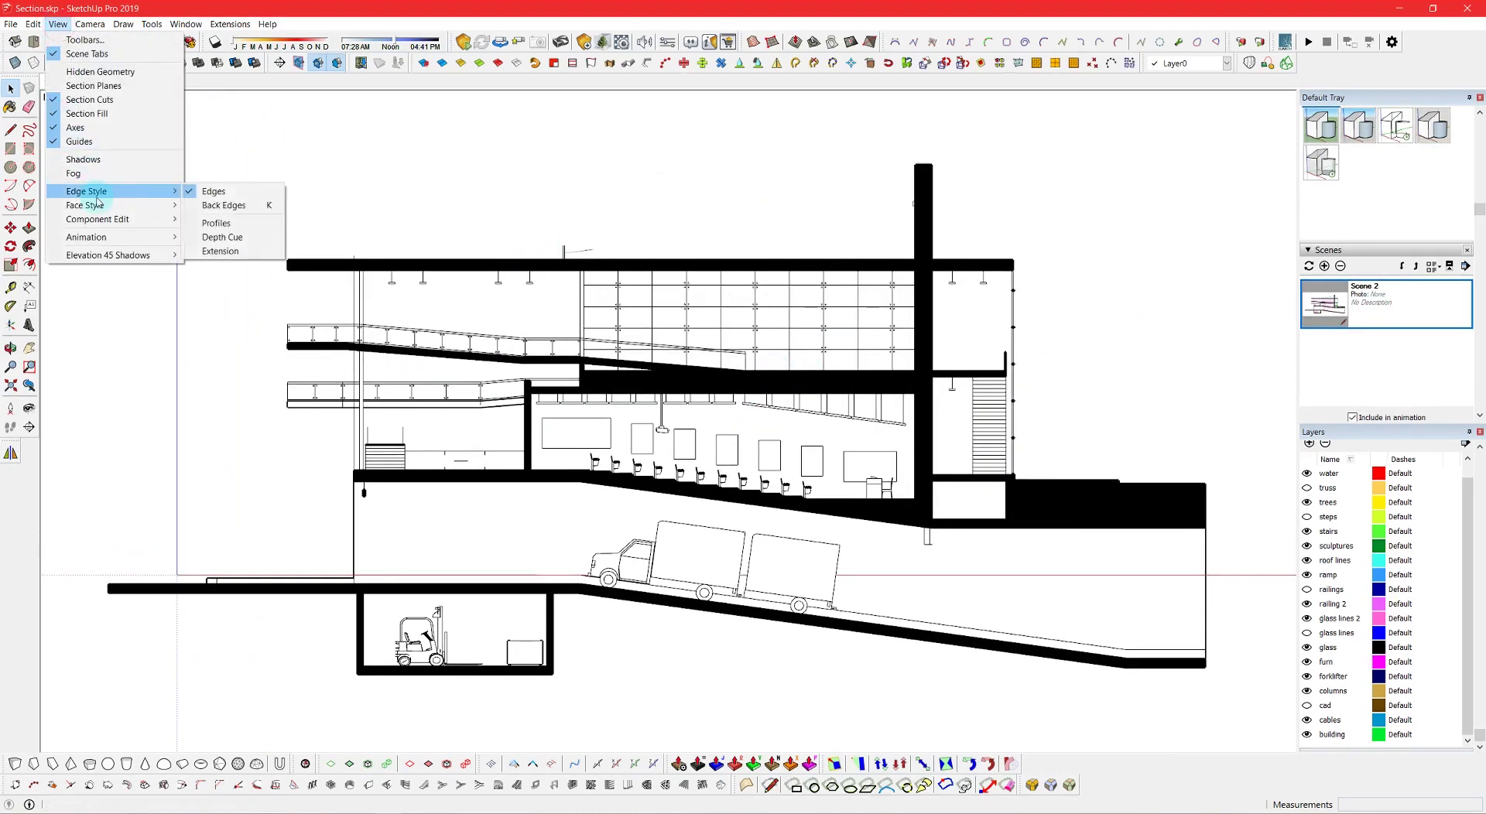
{"action": "left_click", "coordinate": [249, 224]}
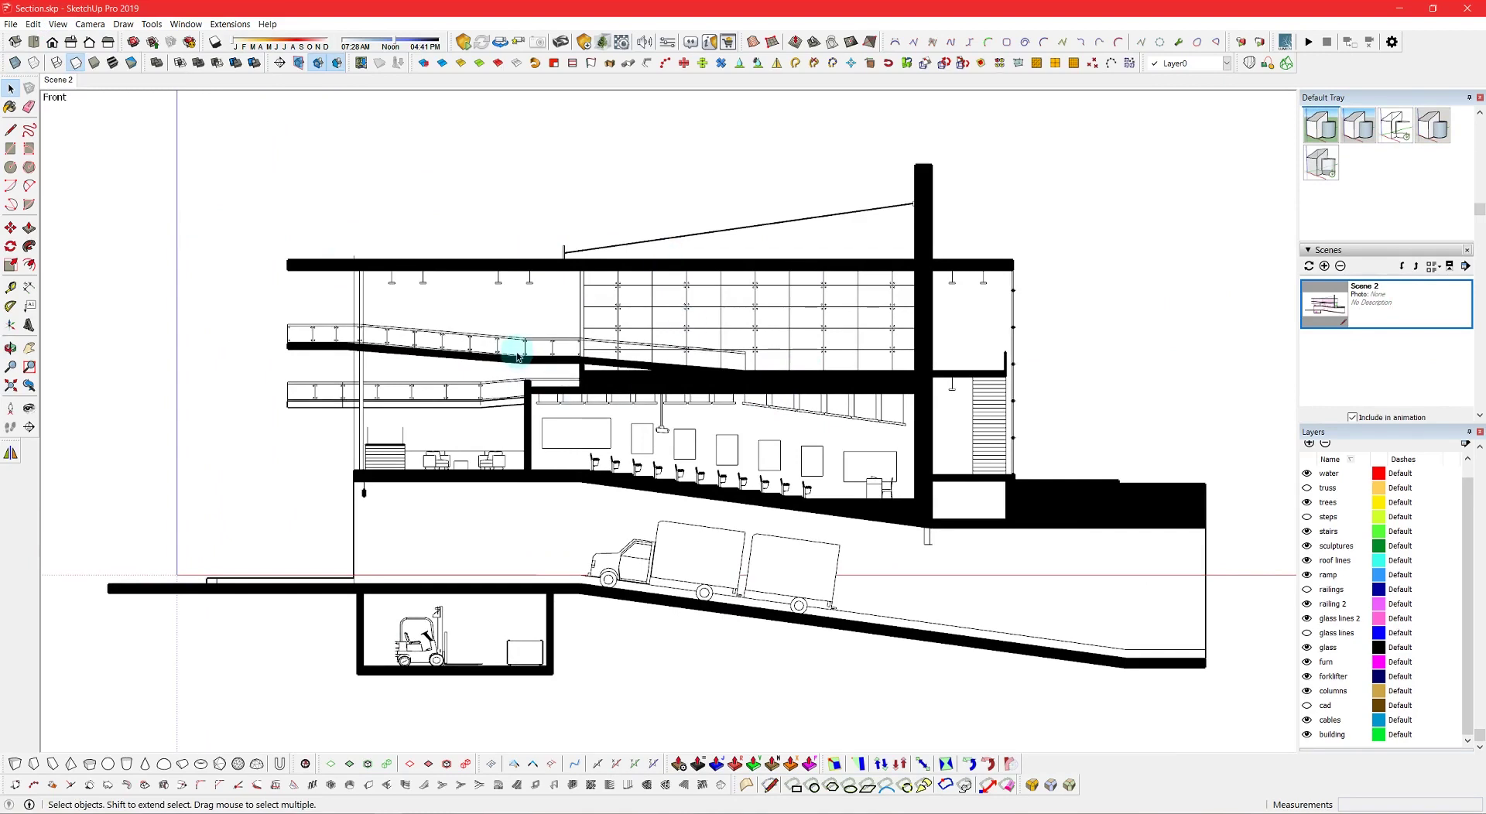
Turn on Color by layer for the model.
{"action": "key", "text": "alt+Tab"}
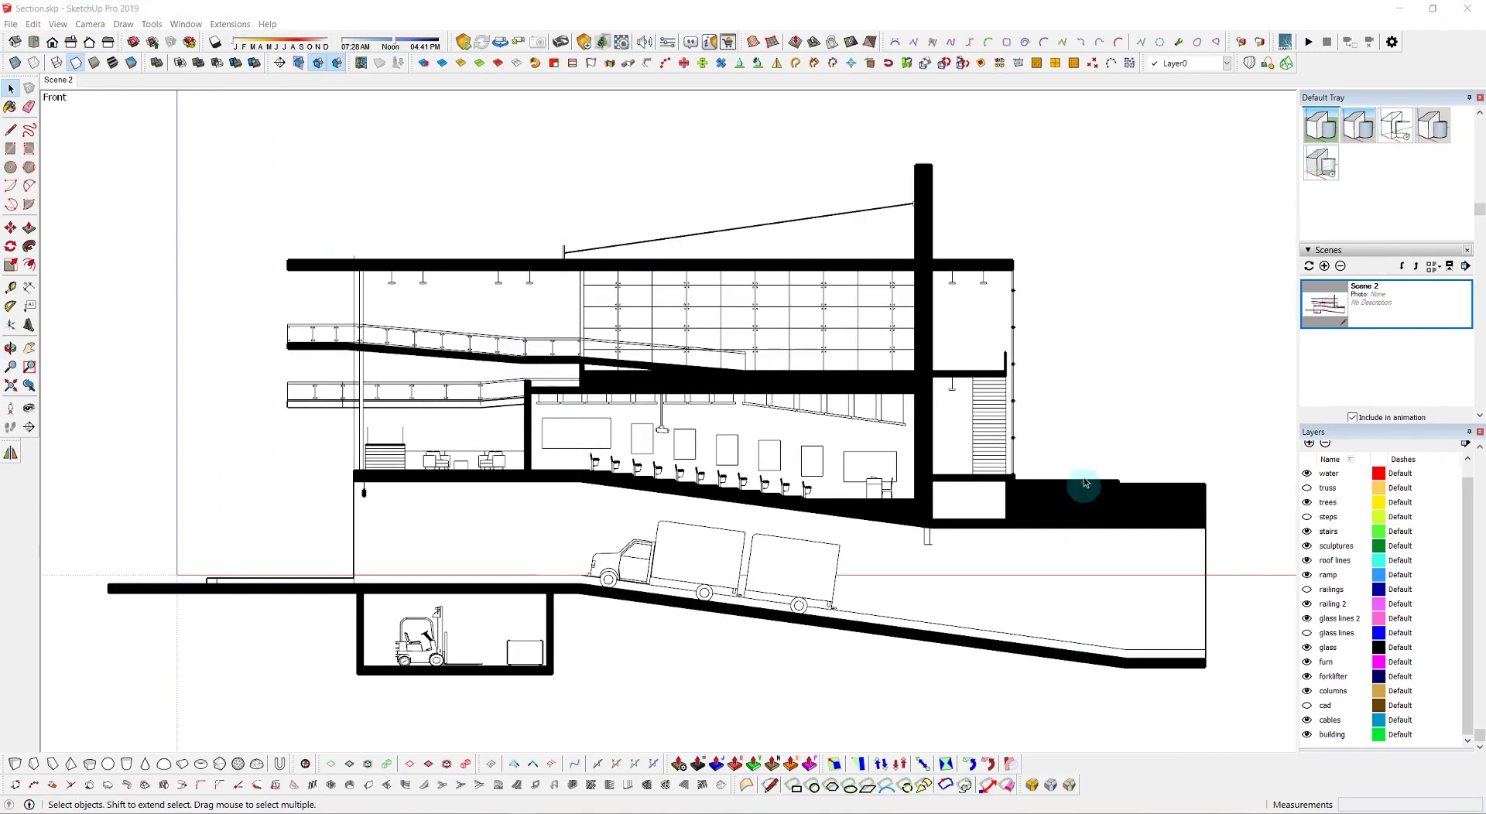
{"action": "left_click", "coordinate": [1441, 542]}
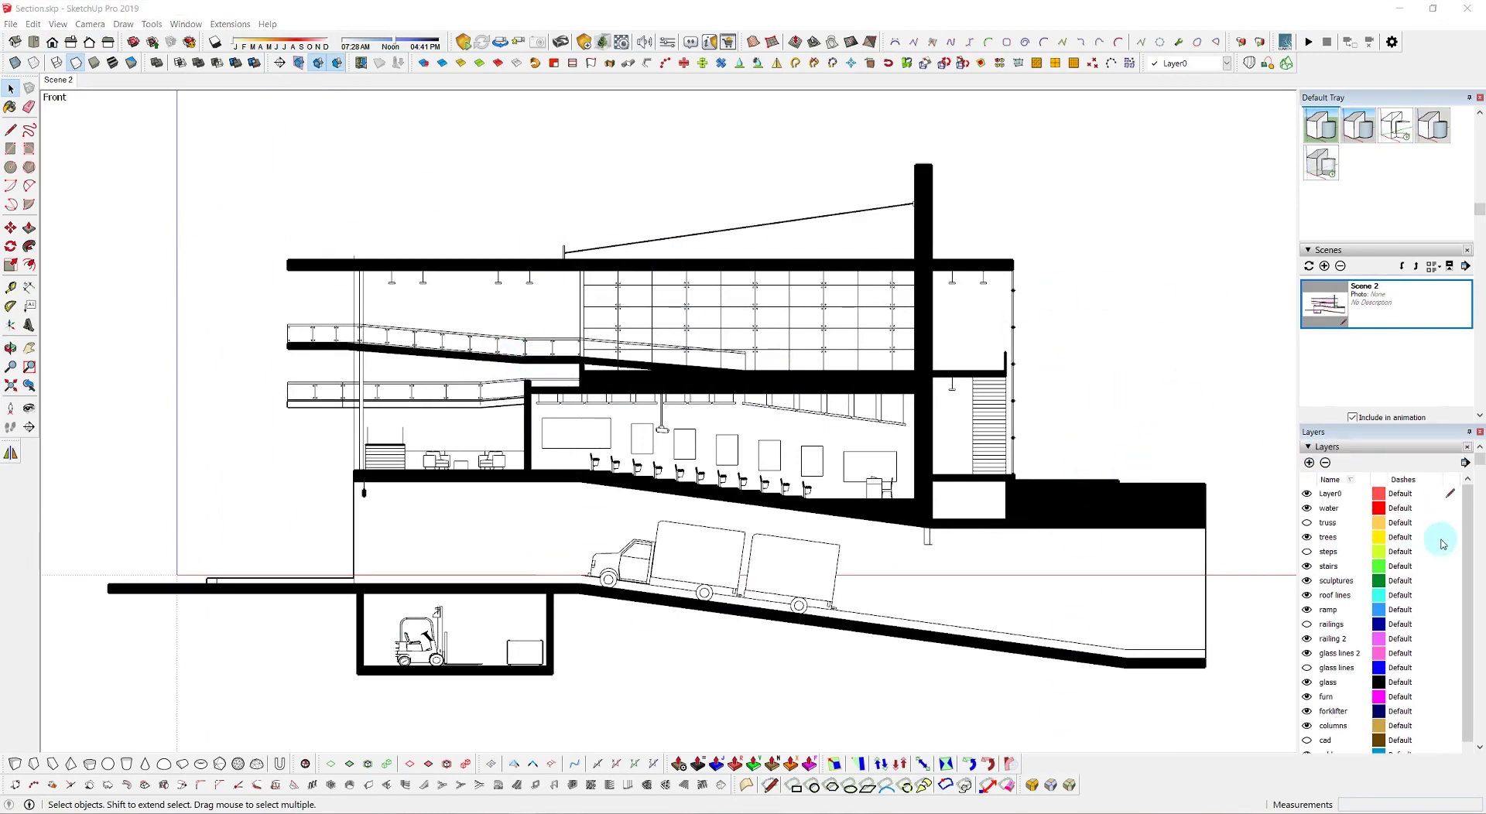
{"action": "left_click", "coordinate": [1467, 462]}
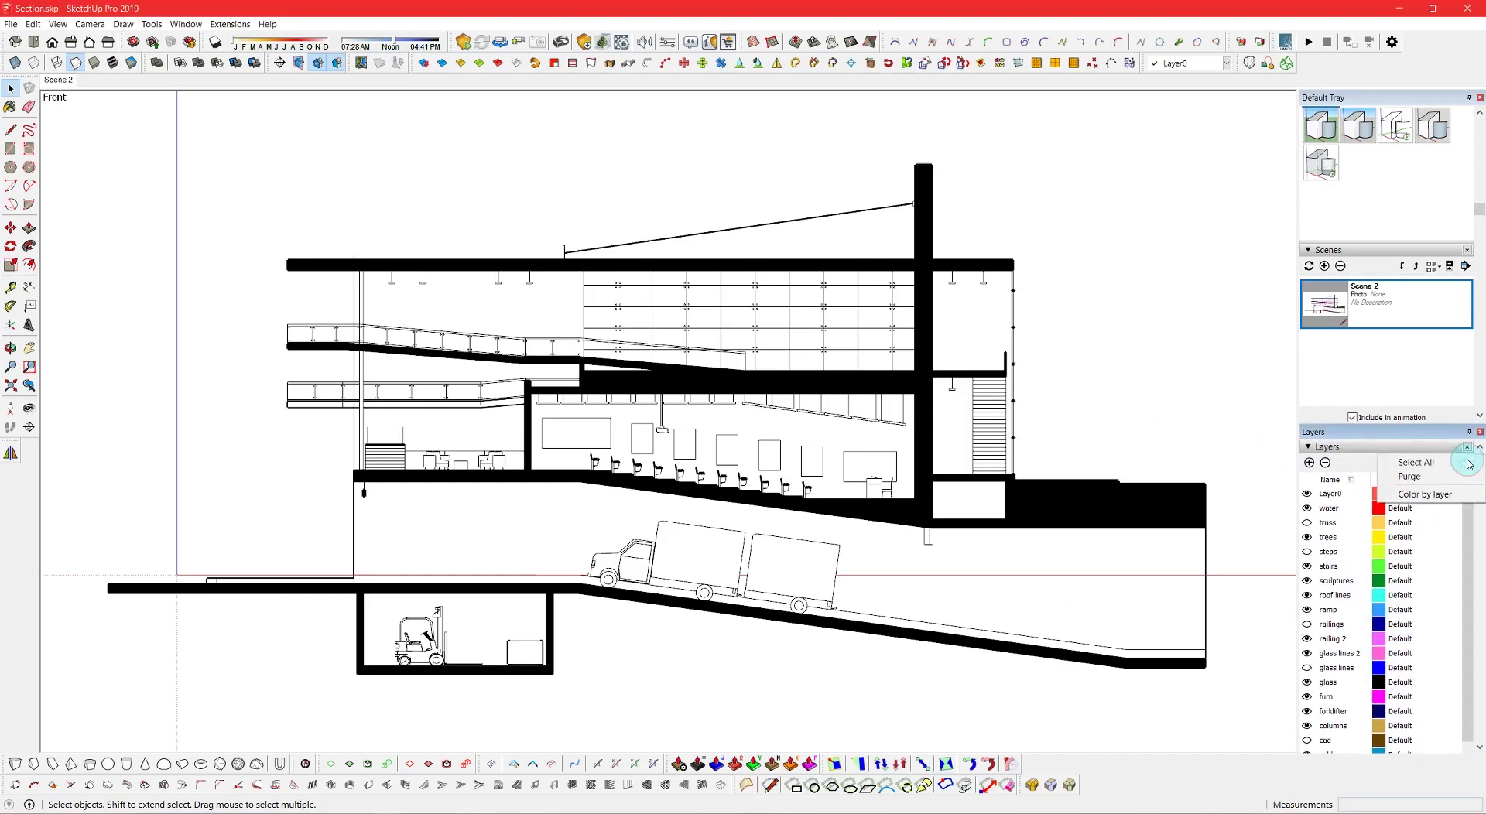
{"action": "left_click", "coordinate": [1421, 496]}
{"action": "scroll", "coordinate": [1347, 271], "scroll_direction": "up", "scroll_amount": 3}
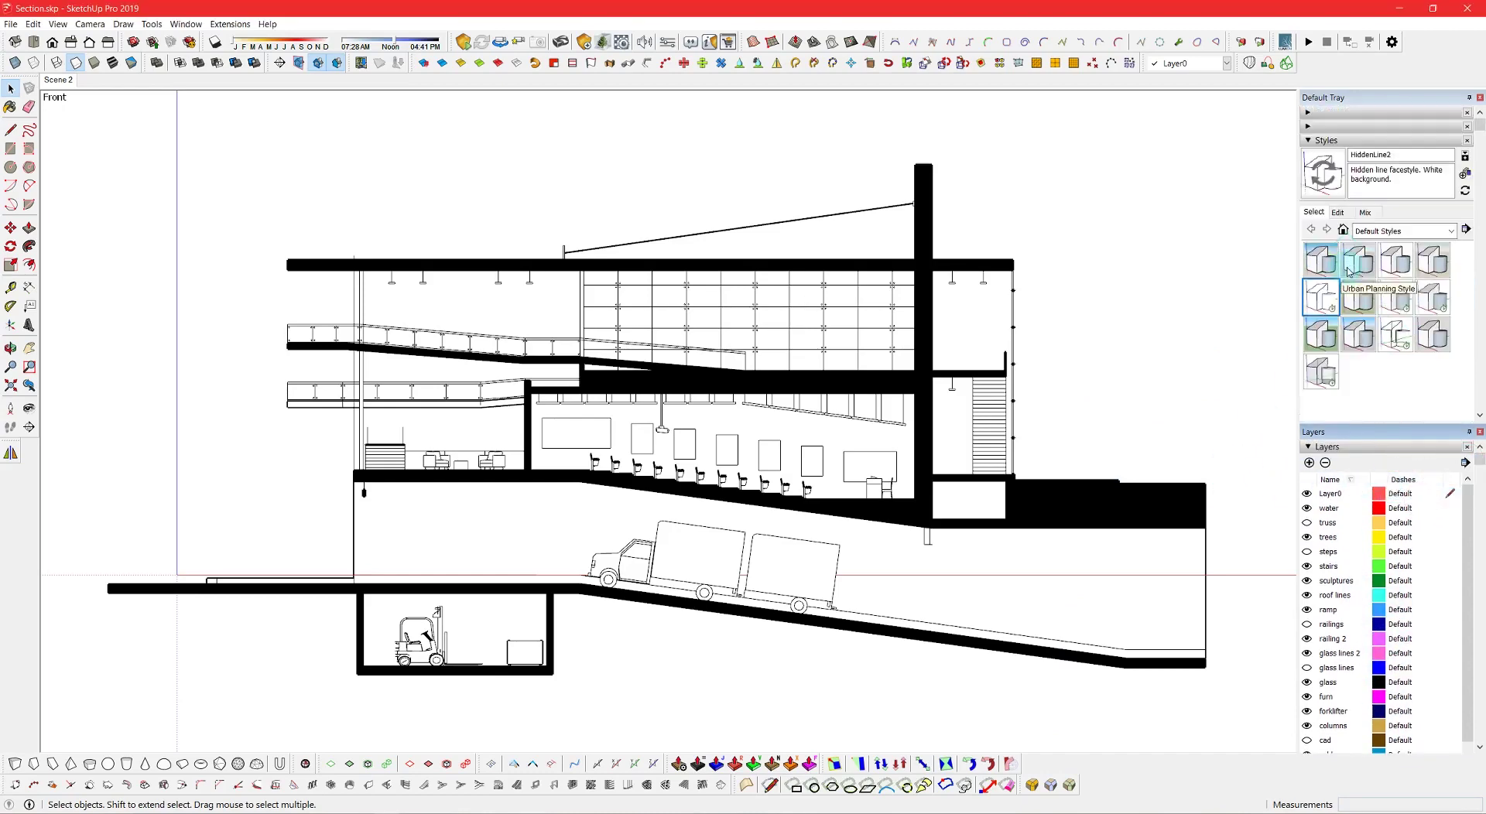
Set the style's edge color to By material.
{"action": "left_click", "coordinate": [1384, 231]}
{"action": "left_click", "coordinate": [1341, 216]}
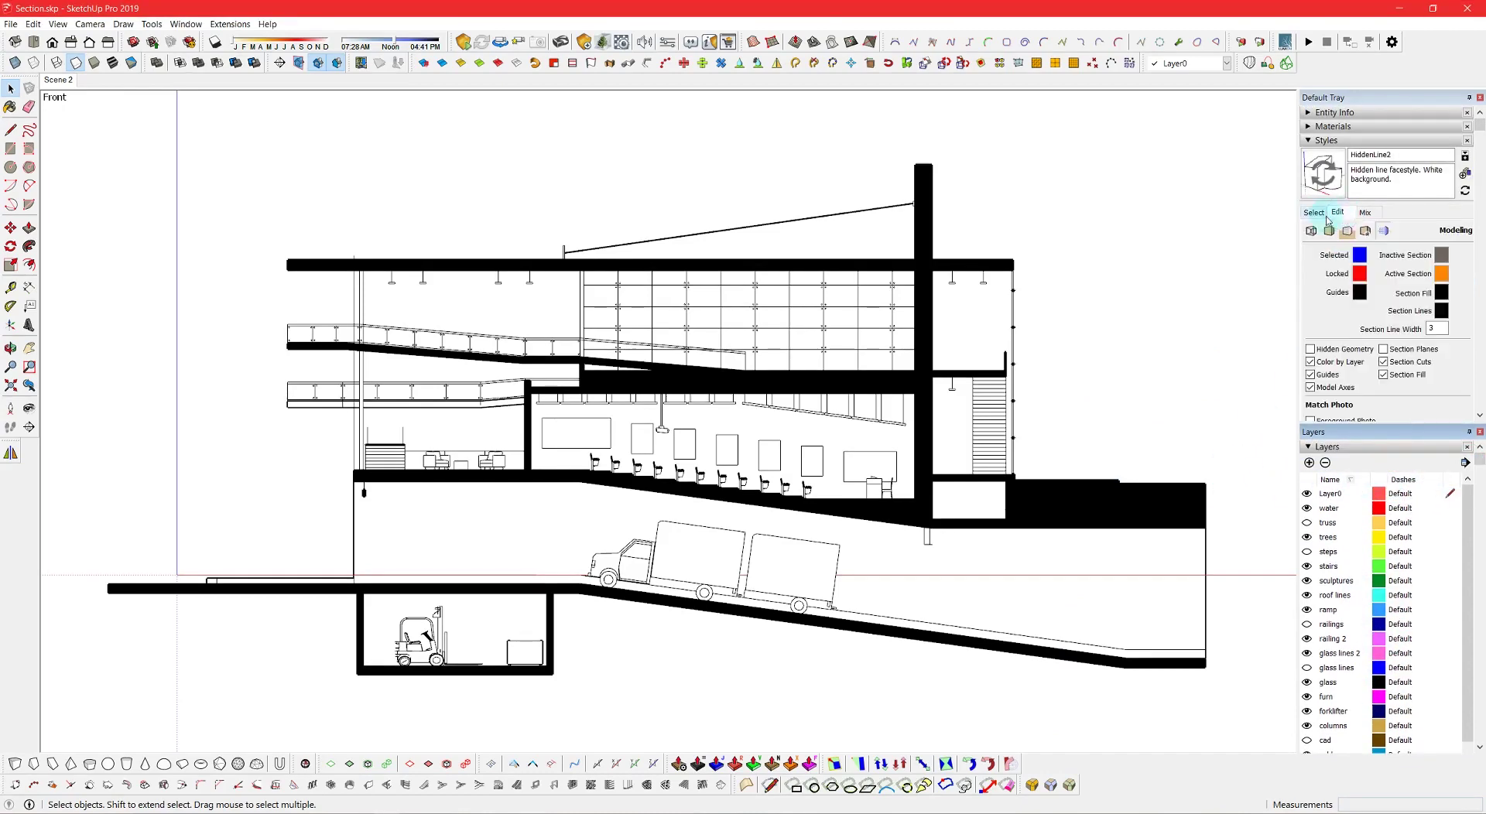
{"action": "left_click", "coordinate": [1311, 232]}
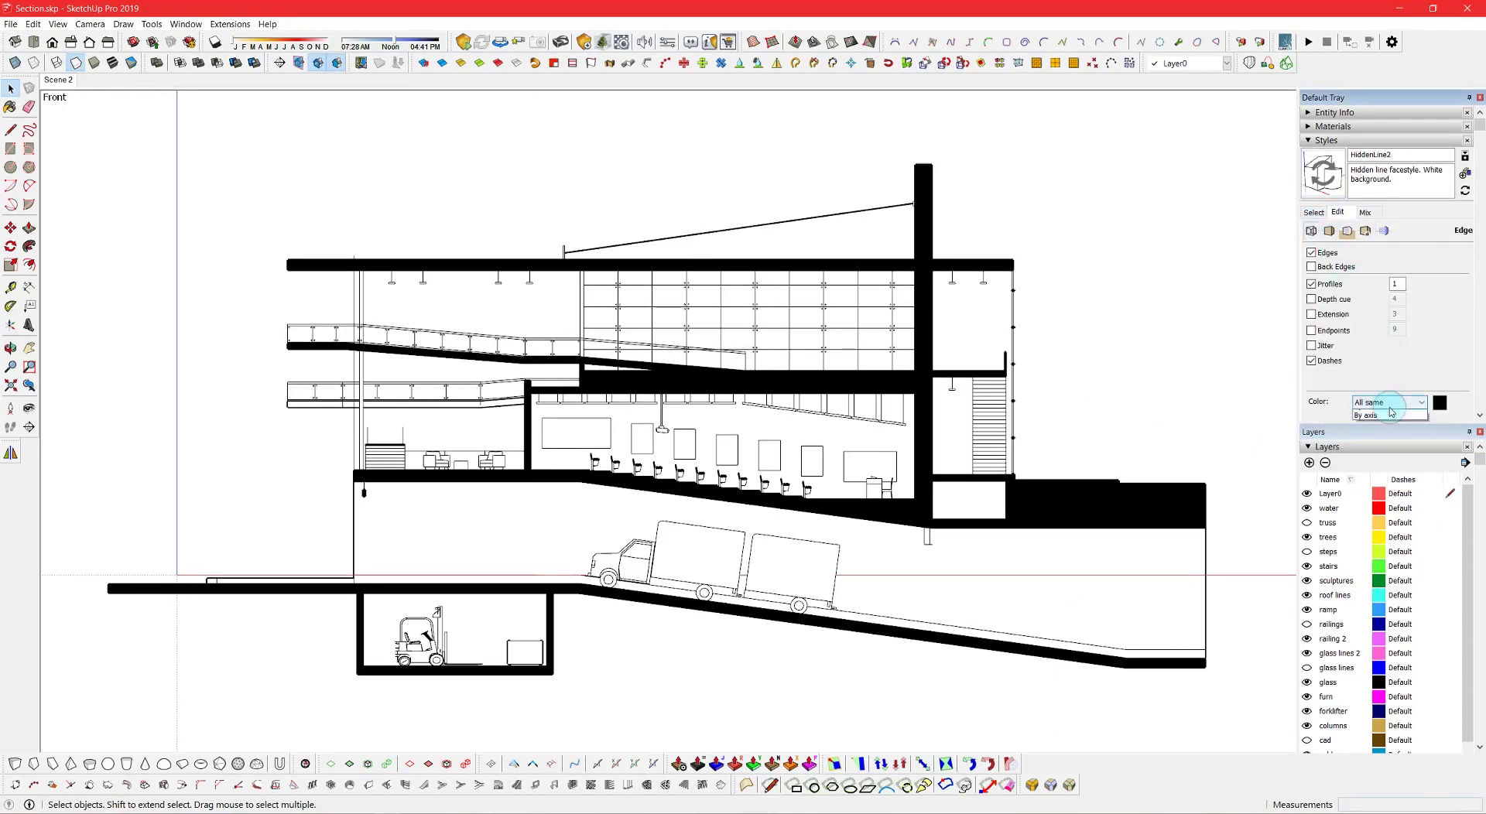
{"action": "left_click", "coordinate": [1384, 424]}
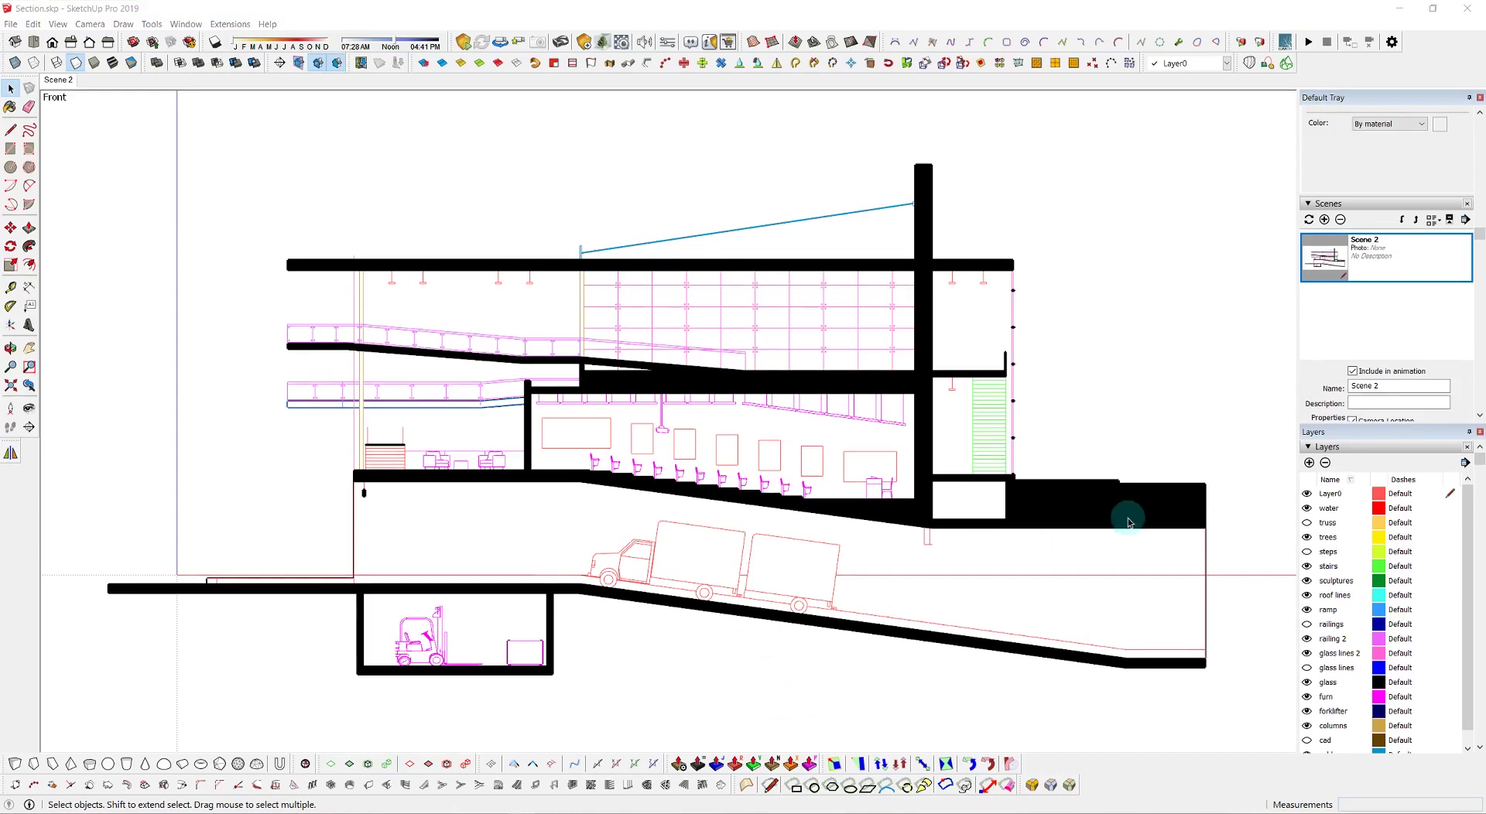
Change the style's section fill color to white.
{"action": "scroll", "coordinate": [1369, 290], "scroll_direction": "up", "scroll_amount": 4}
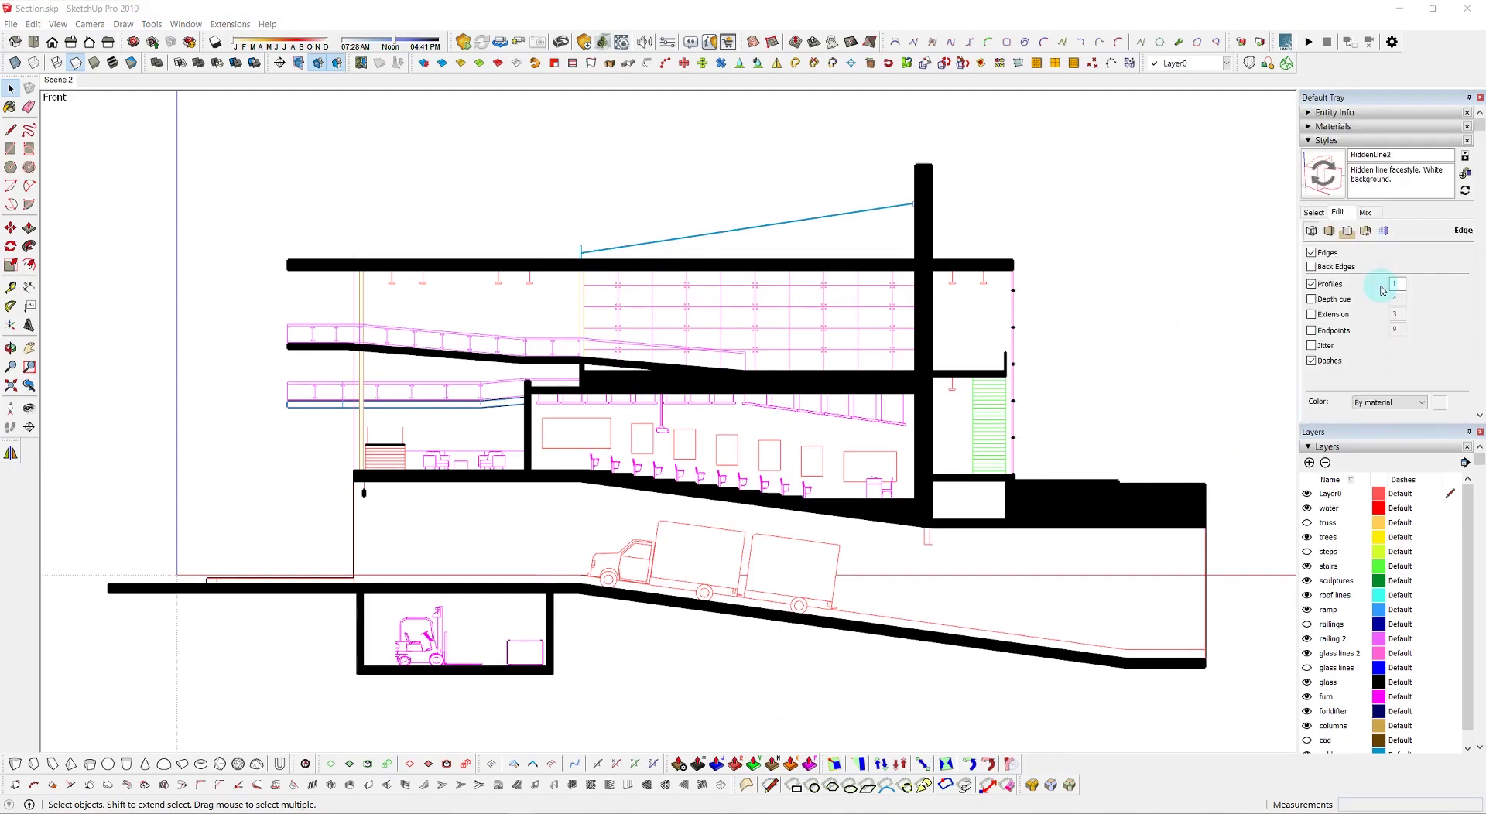
{"action": "left_click", "coordinate": [1384, 232]}
{"action": "left_click", "coordinate": [1441, 294]}
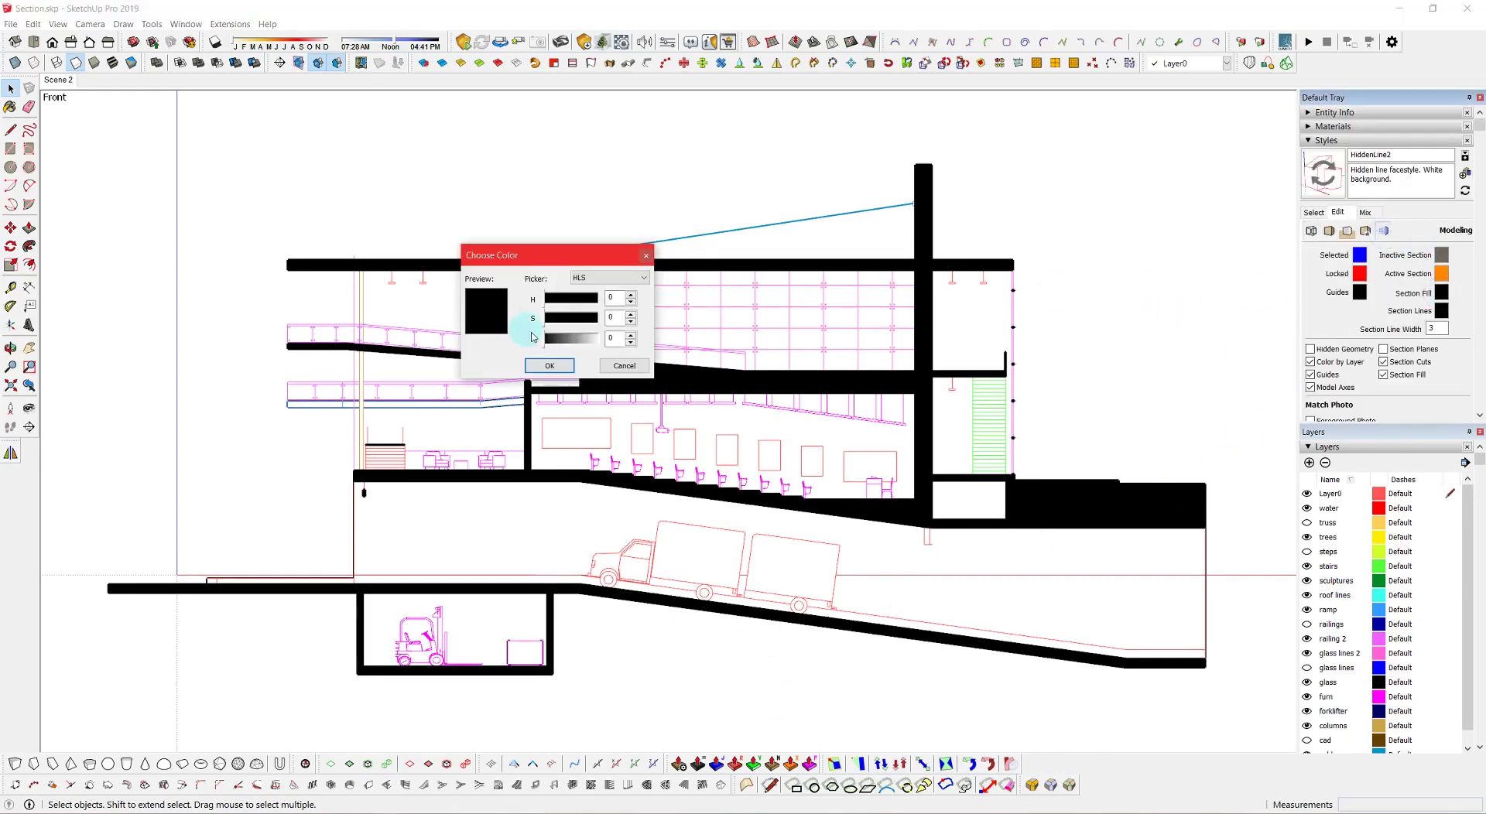
{"action": "left_click_drag", "start_coordinate": [546, 340], "coordinate": [726, 350]}
{"action": "left_click", "coordinate": [555, 364]}
Change the section lines color to white and set the section line width to 1.
{"action": "left_click", "coordinate": [1441, 310]}
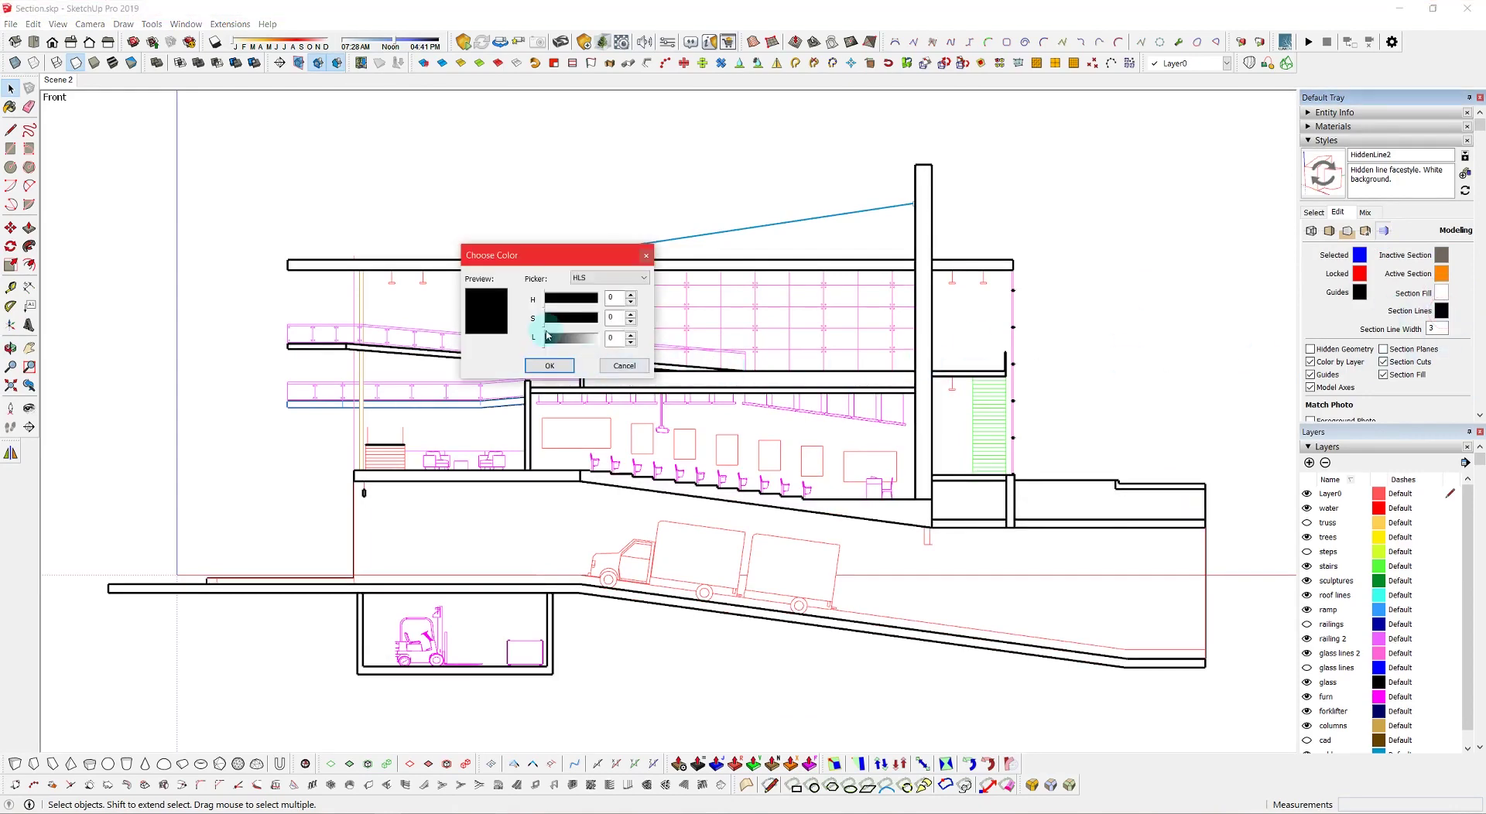
{"action": "left_click_drag", "start_coordinate": [547, 337], "coordinate": [690, 348]}
{"action": "left_click", "coordinate": [546, 365]}
{"action": "left_click", "coordinate": [1286, 359]}
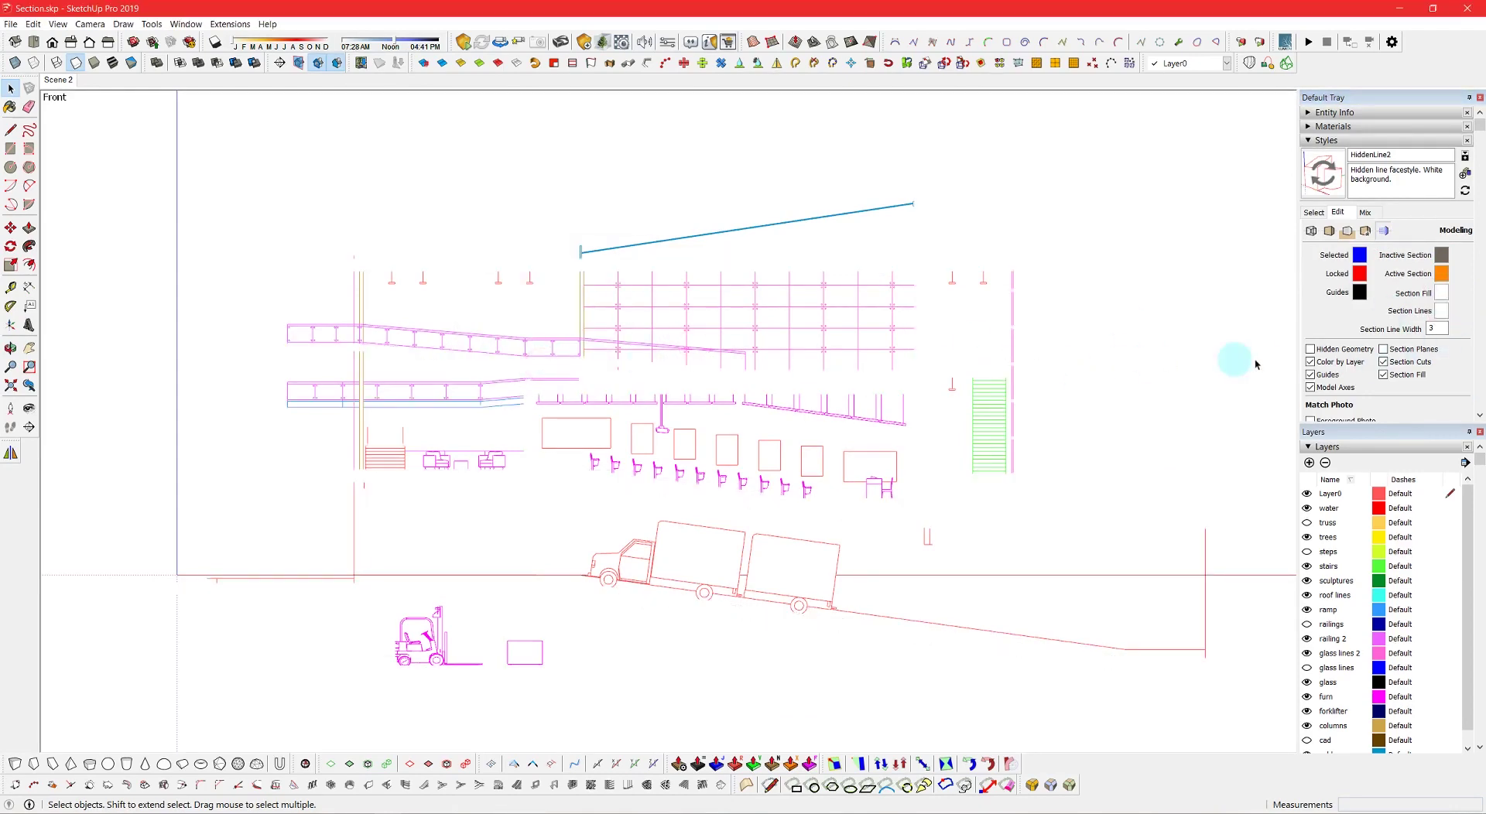
{"action": "left_click_drag", "start_coordinate": [1438, 329], "coordinate": [1355, 325]}
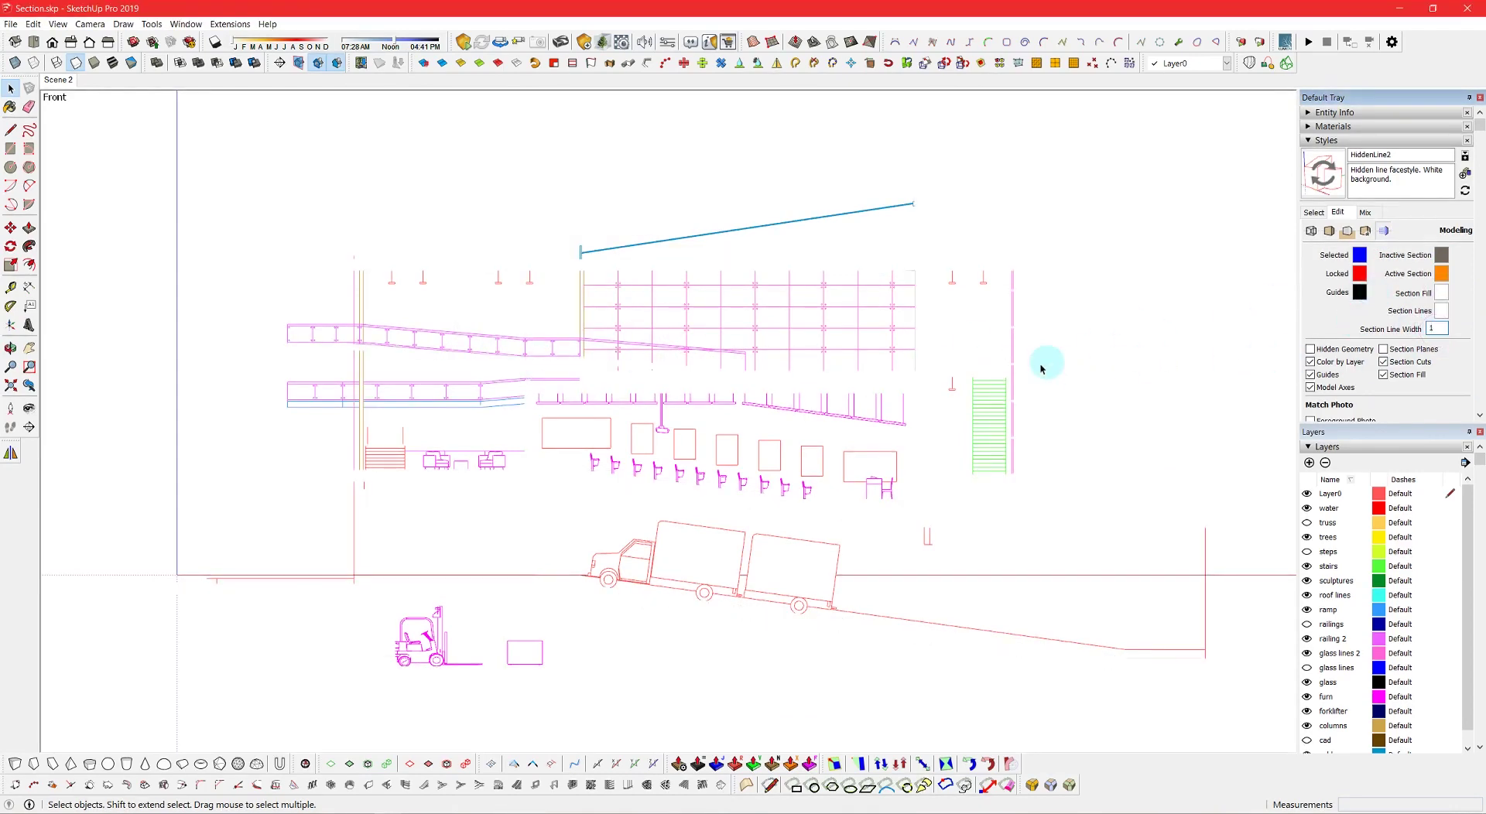
Export the colored line view as a 2D PDF at the current drawing size, replacing lines.pdf in the working folder.
{"action": "left_click", "coordinate": [11, 24]}
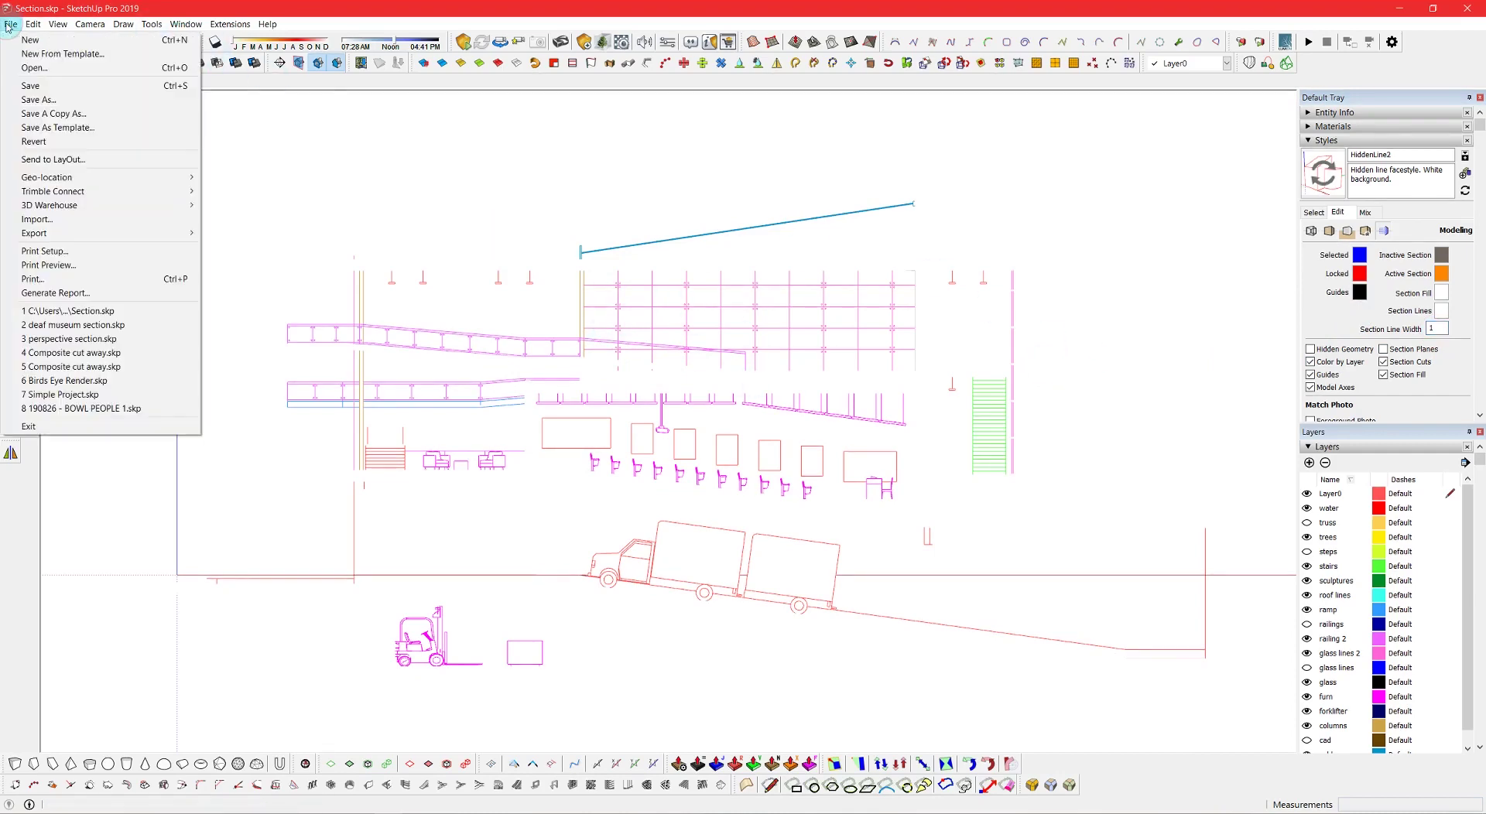
{"action": "left_click", "coordinate": [255, 248]}
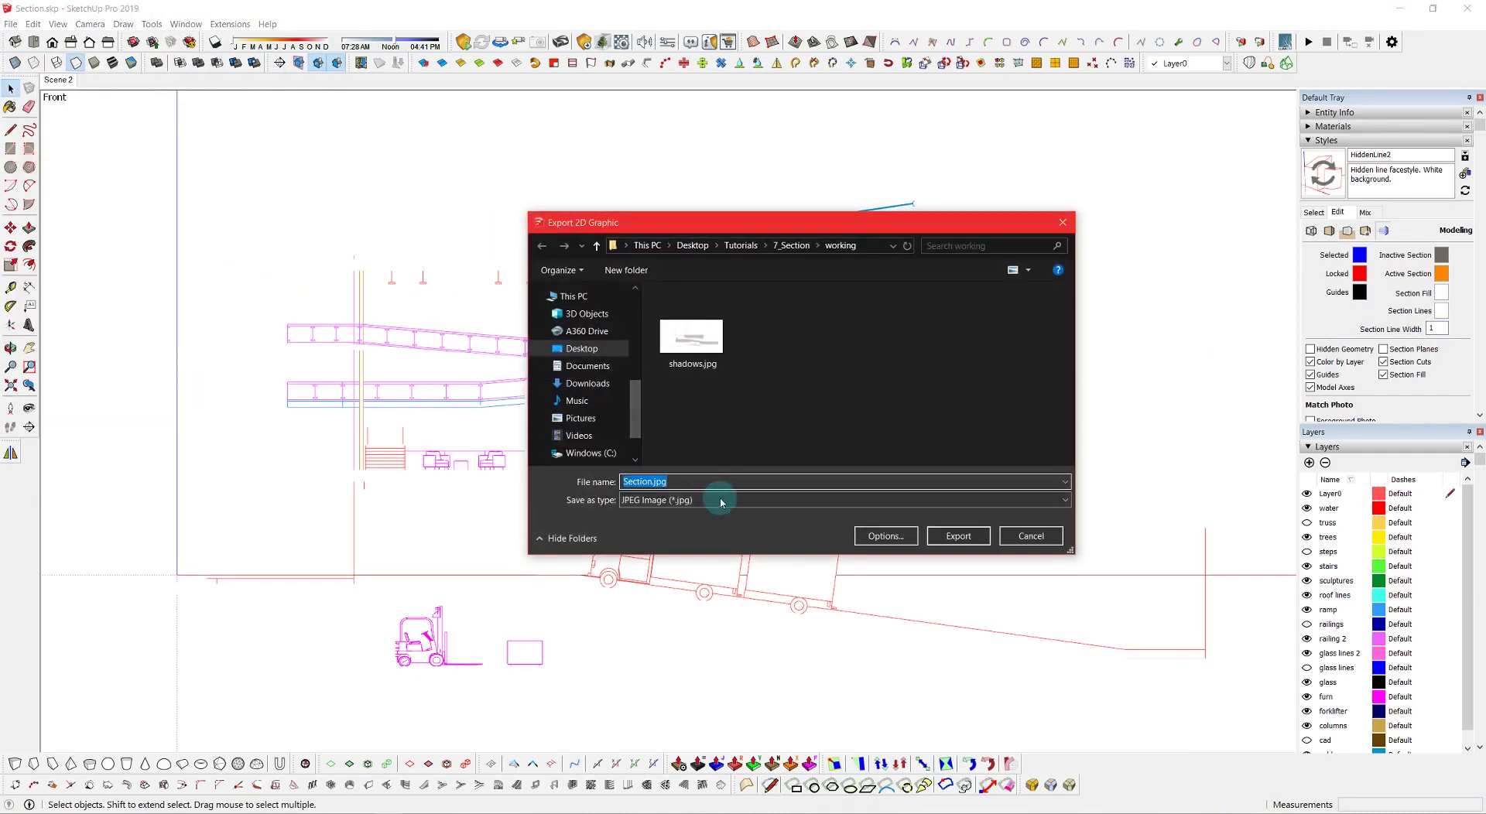
{"action": "left_click", "coordinate": [720, 502]}
{"action": "left_click", "coordinate": [707, 514]}
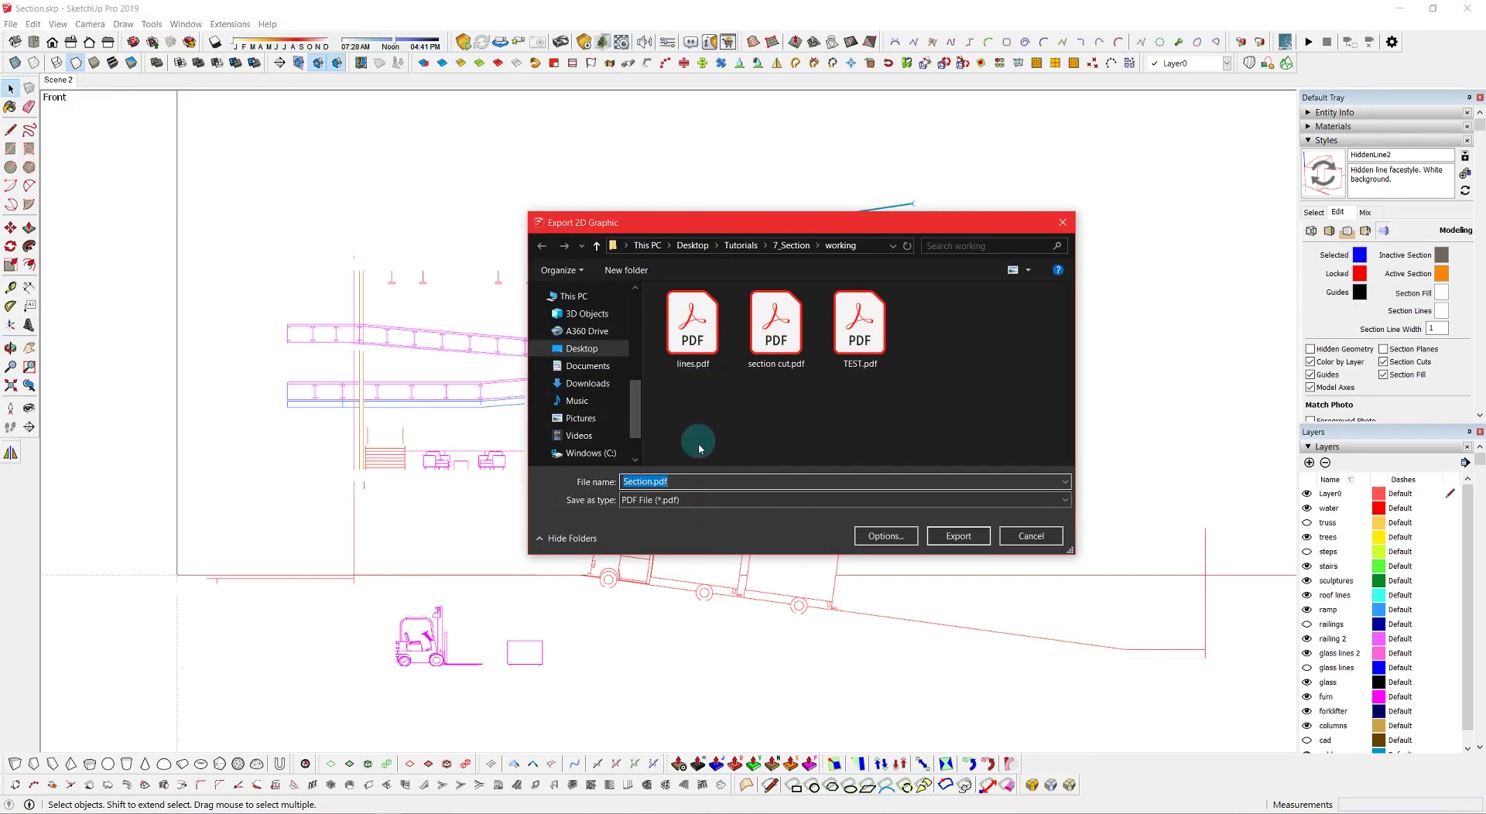
{"action": "left_click", "coordinate": [694, 352]}
{"action": "left_click", "coordinate": [886, 535]}
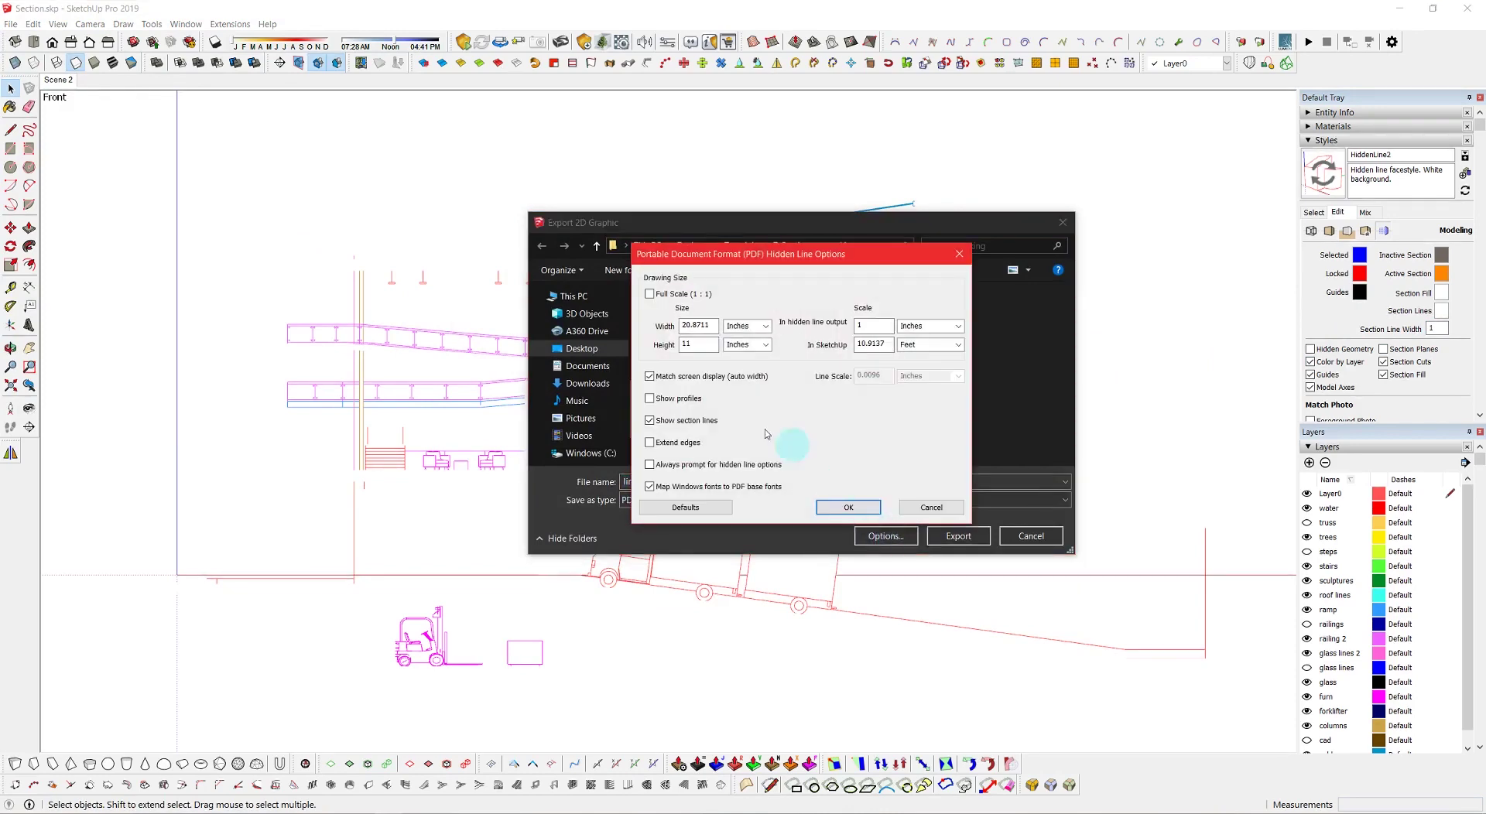
{"action": "left_click", "coordinate": [835, 513]}
{"action": "left_click", "coordinate": [958, 536]}
{"action": "left_click", "coordinate": [774, 416]}
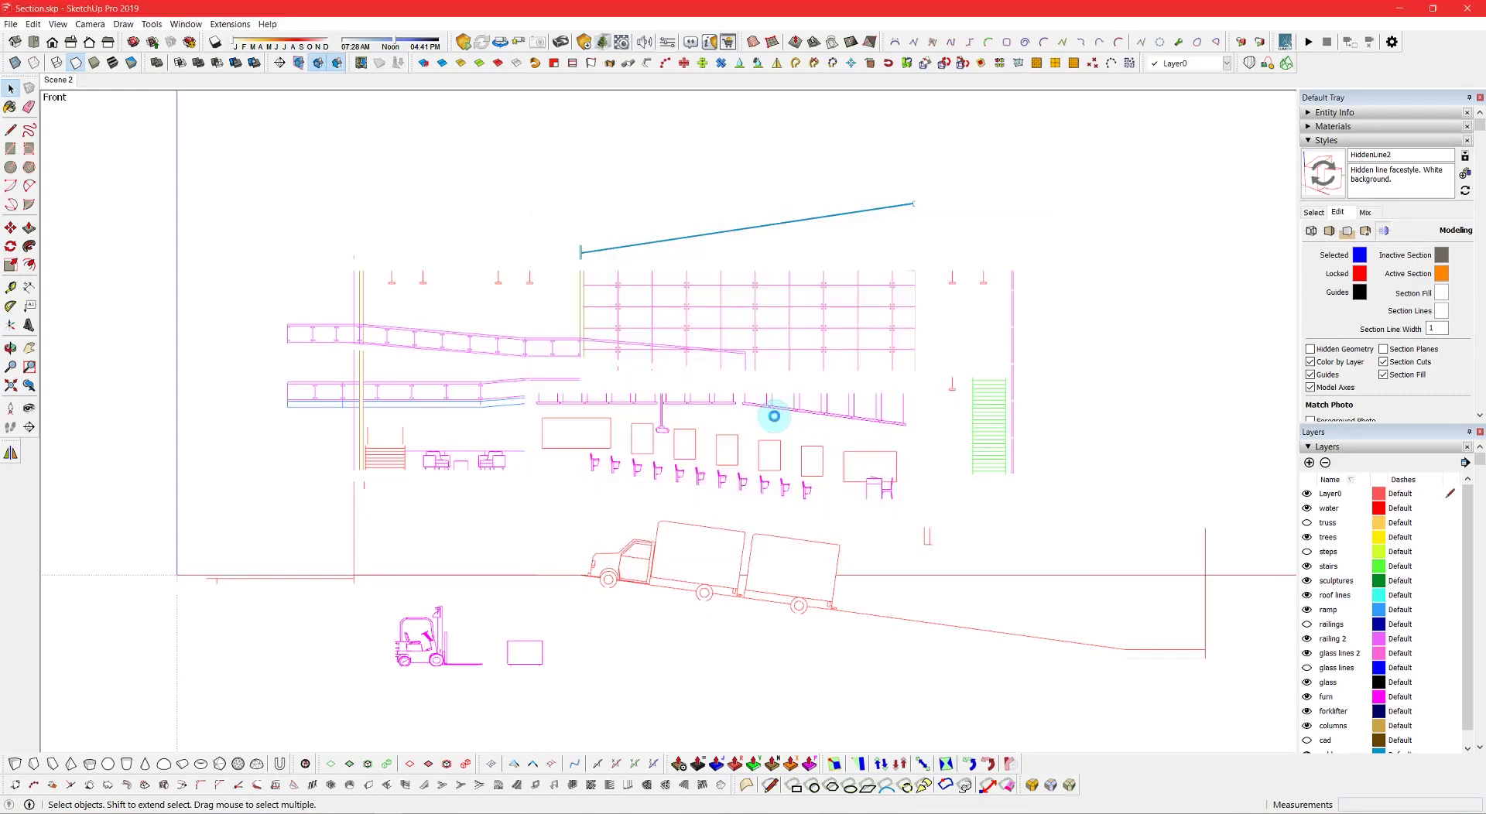
{"action": "left_click", "coordinate": [949, 612]}
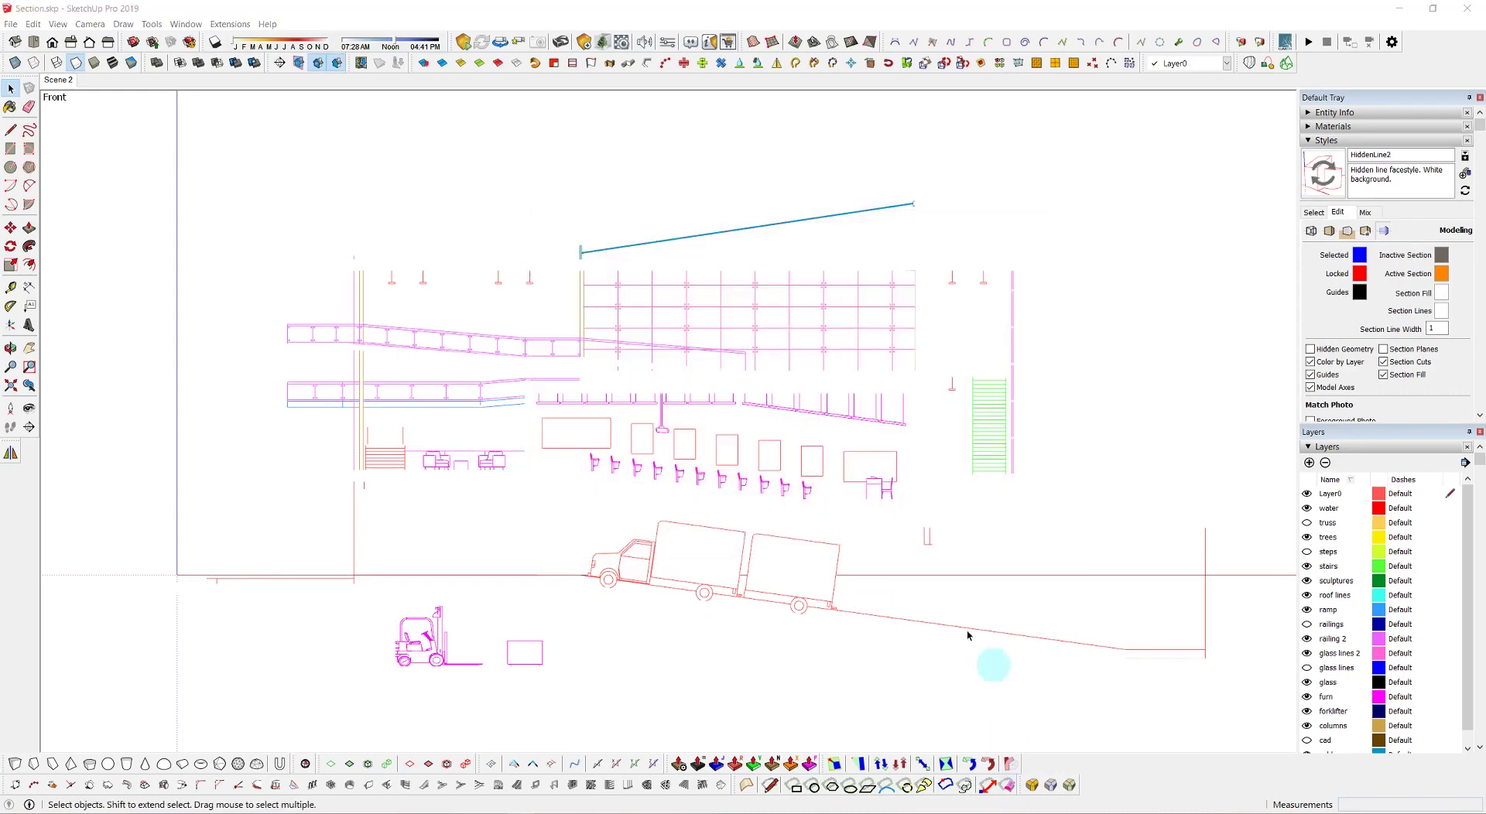
Change the style's section fill and section lines colors to black.
{"action": "left_click", "coordinate": [1419, 295]}
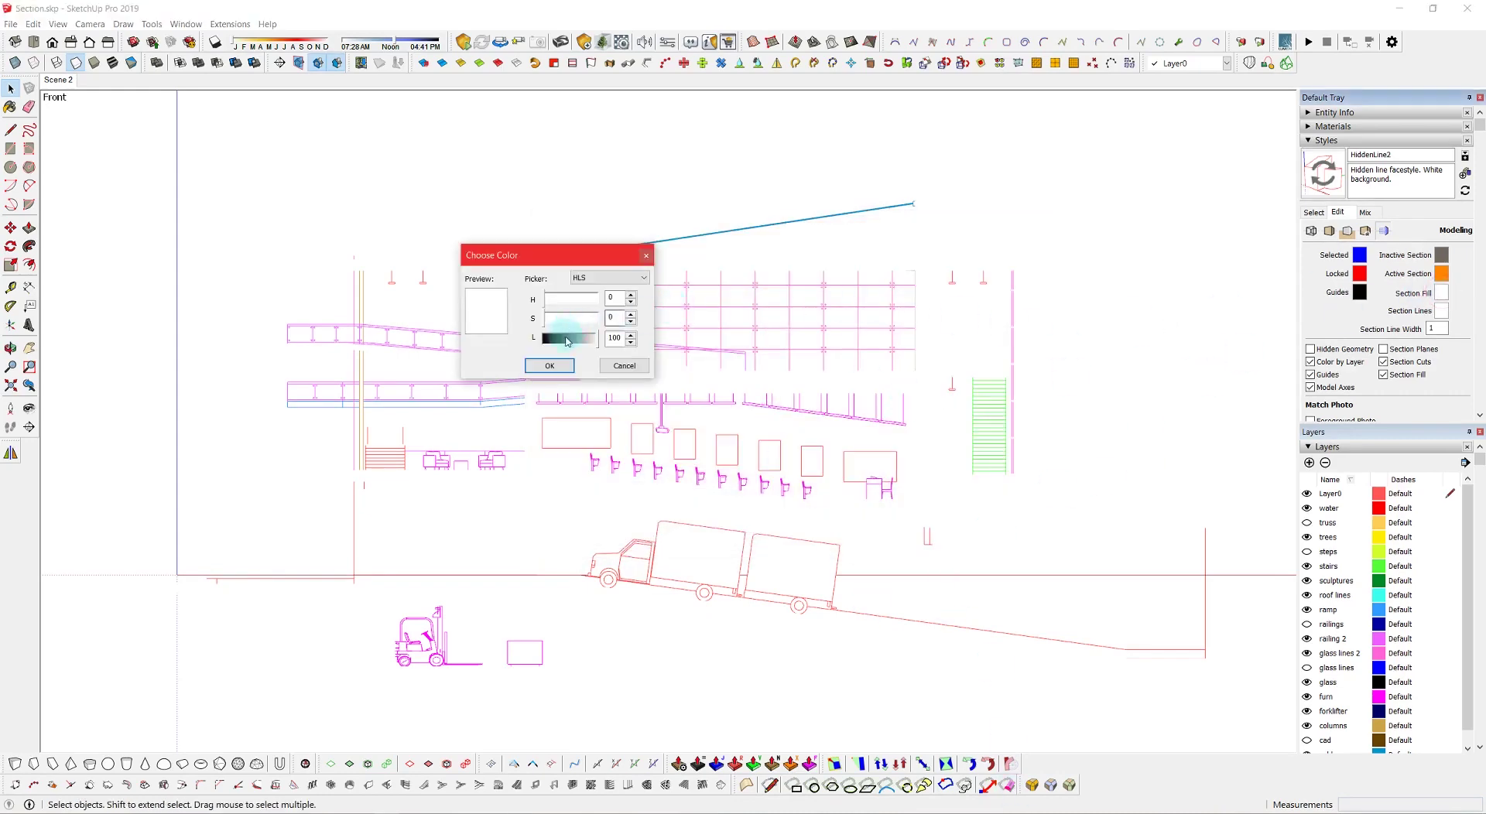
{"action": "left_click_drag", "start_coordinate": [566, 344], "coordinate": [545, 339]}
{"action": "left_click", "coordinate": [549, 365]}
{"action": "left_click", "coordinate": [1441, 292]}
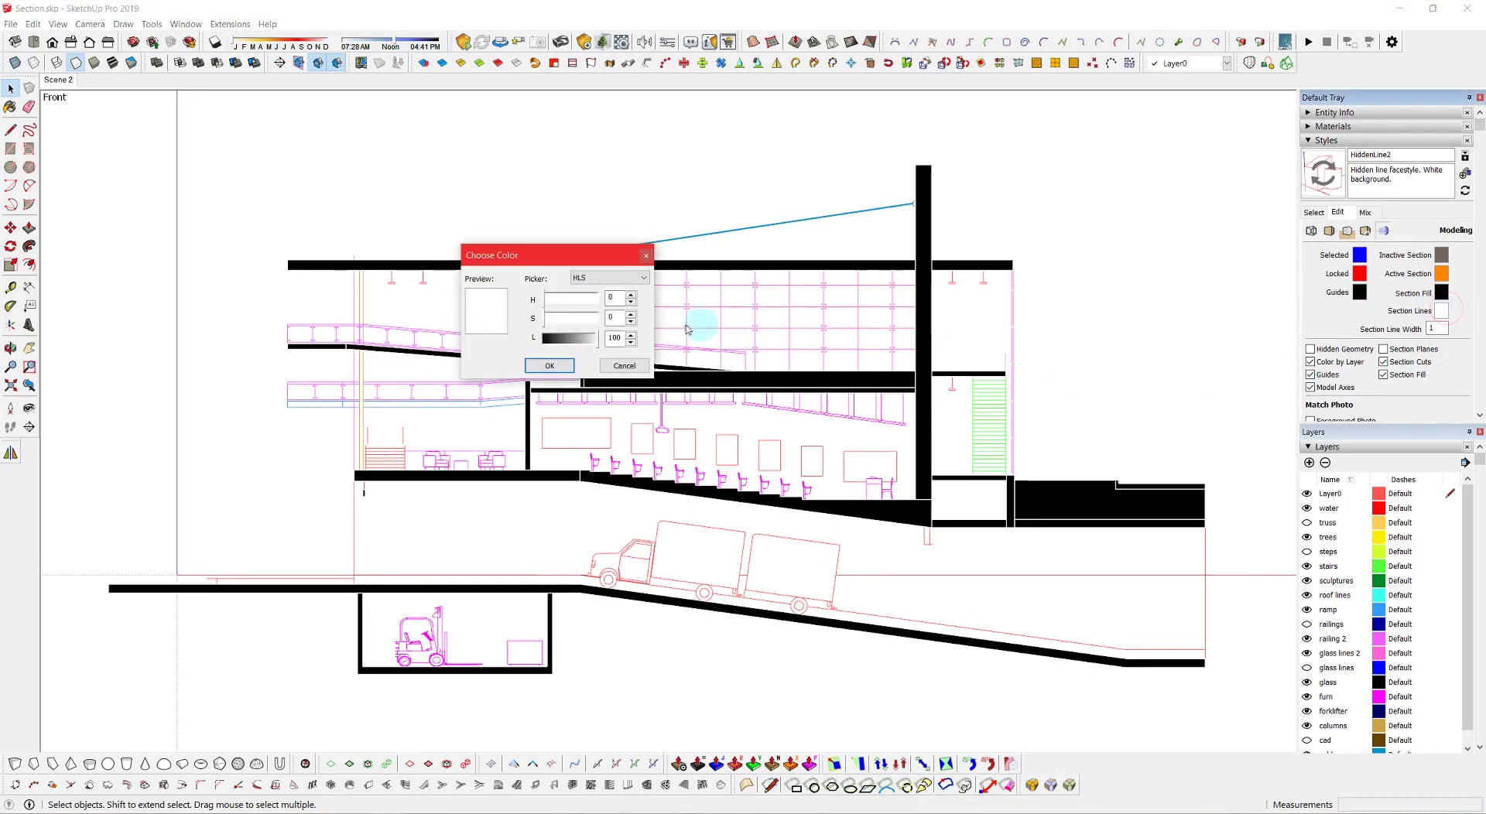
{"action": "left_click", "coordinate": [531, 365]}
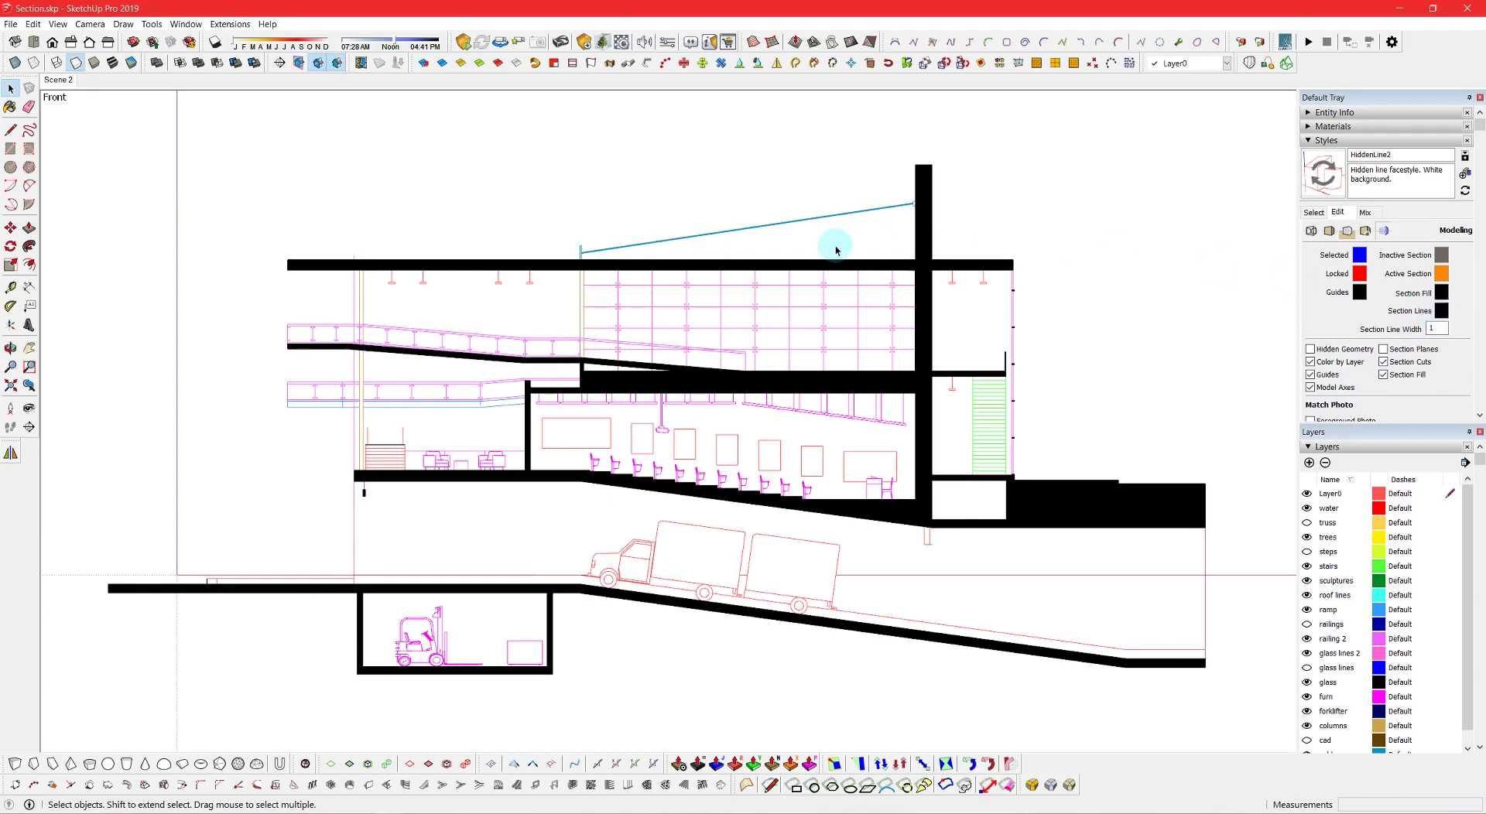
Turn off the Profiles edge style in the section view.
{"action": "left_click", "coordinate": [34, 24]}
{"action": "mouse_move", "coordinate": [150, 194]}
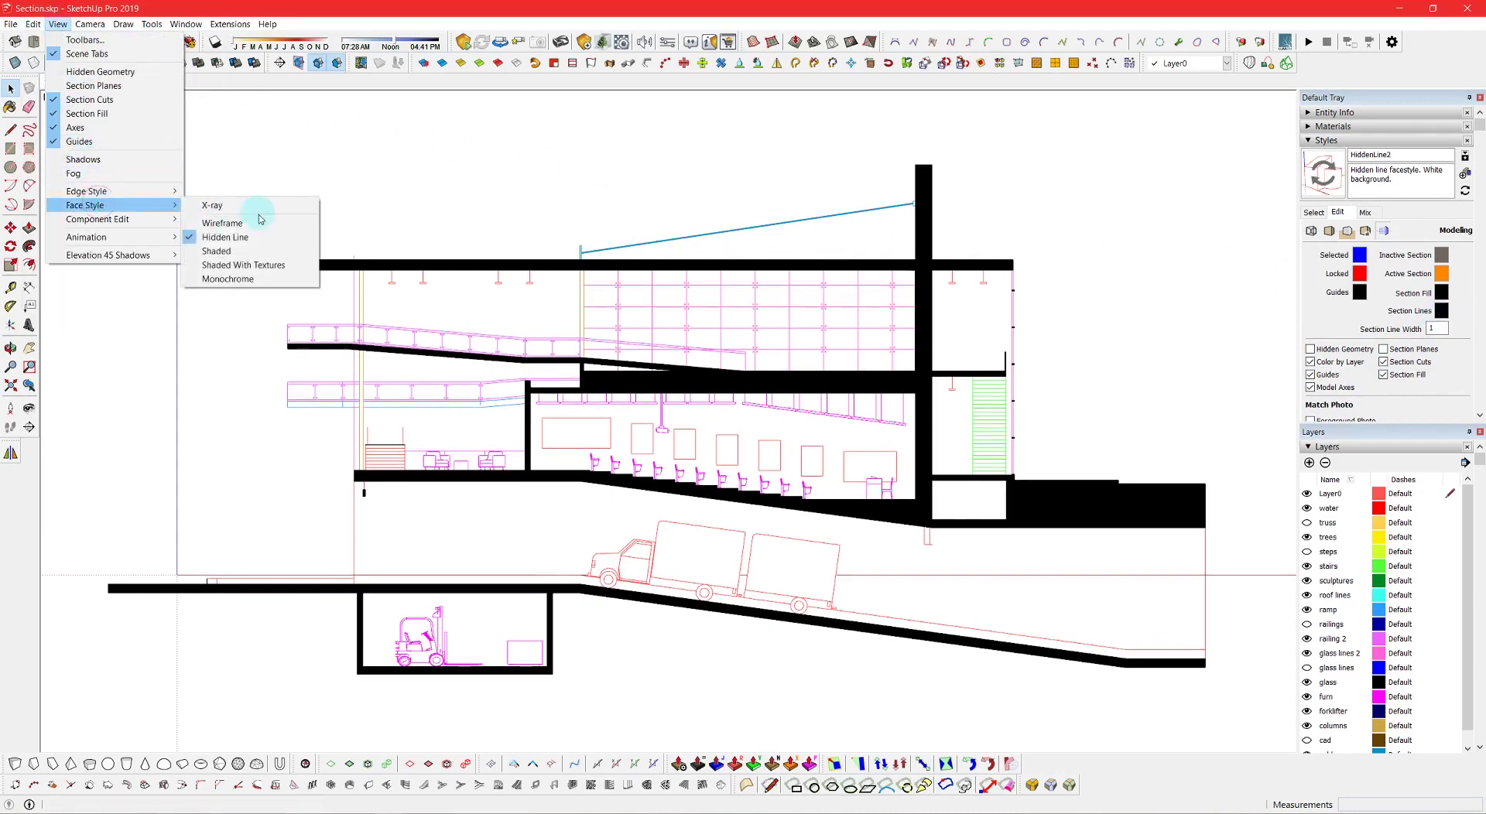
{"action": "left_click", "coordinate": [203, 191]}
{"action": "left_click", "coordinate": [58, 24]}
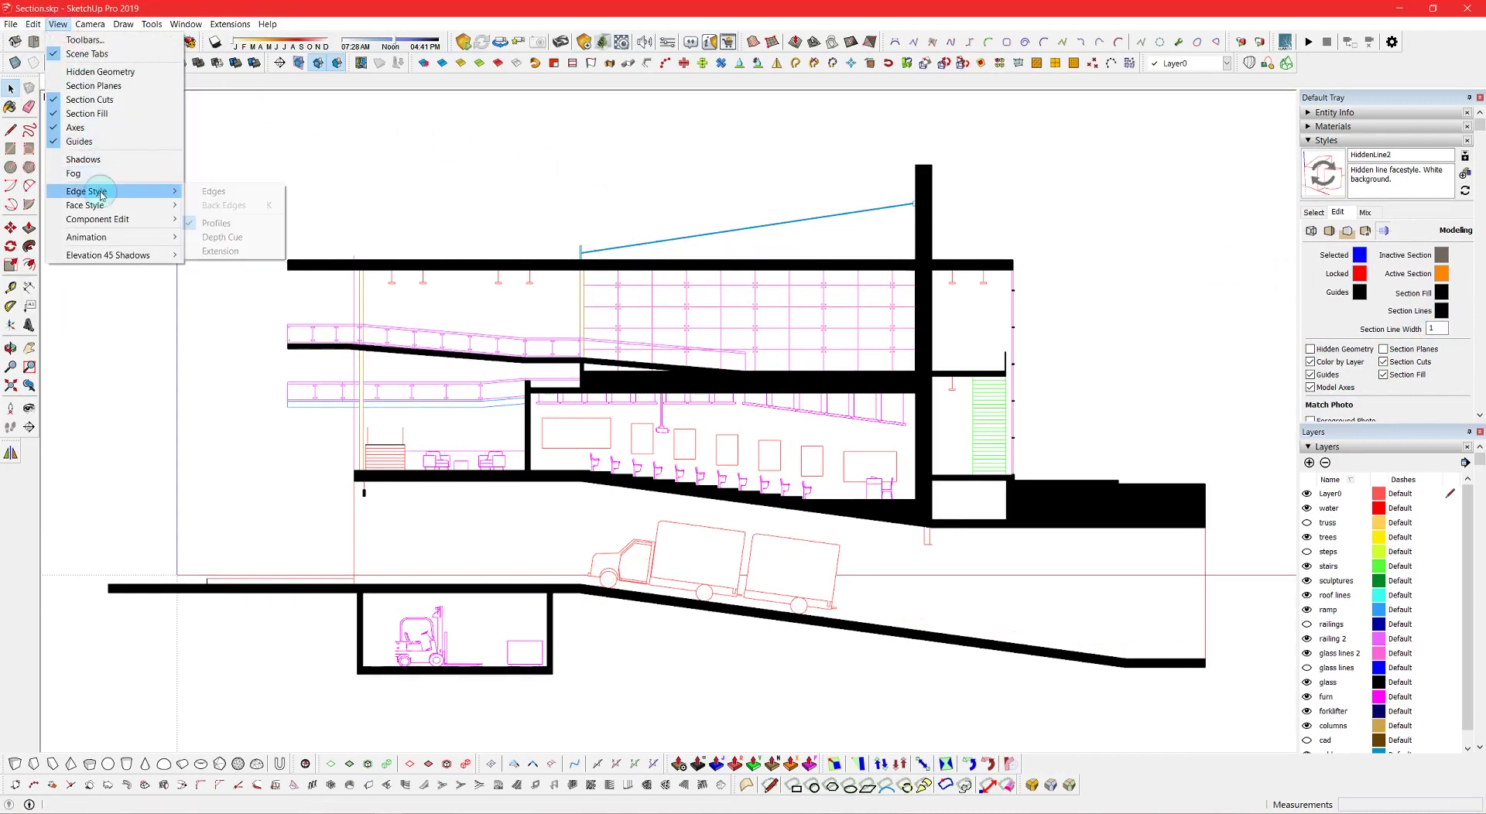
{"action": "left_click", "coordinate": [233, 222]}
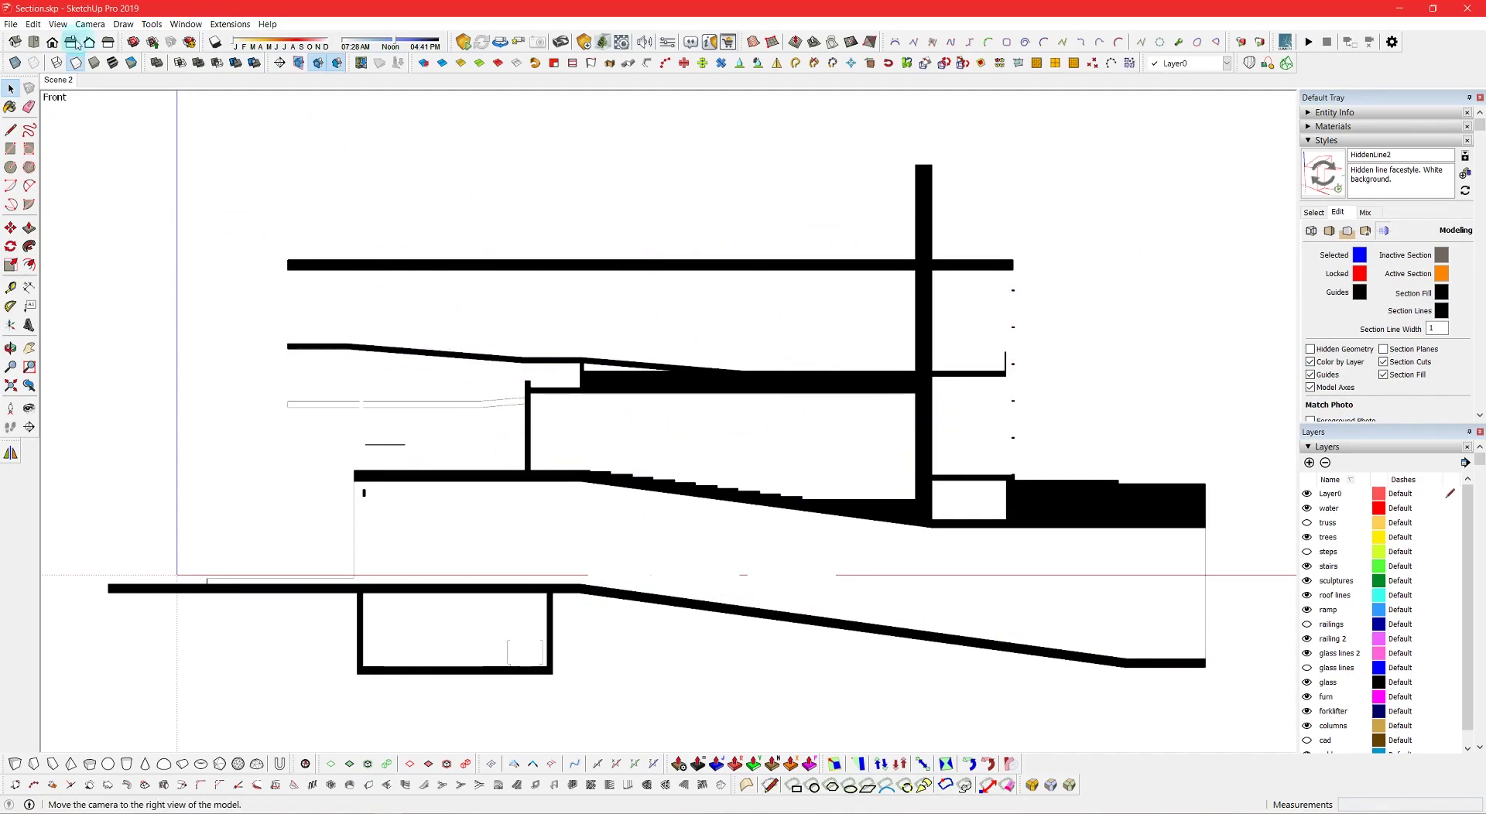
Export the black section cut view as a 2D PDF, replacing section cut.pdf in the working folder.
{"action": "left_click", "coordinate": [11, 24]}
{"action": "mouse_move", "coordinate": [138, 236]}
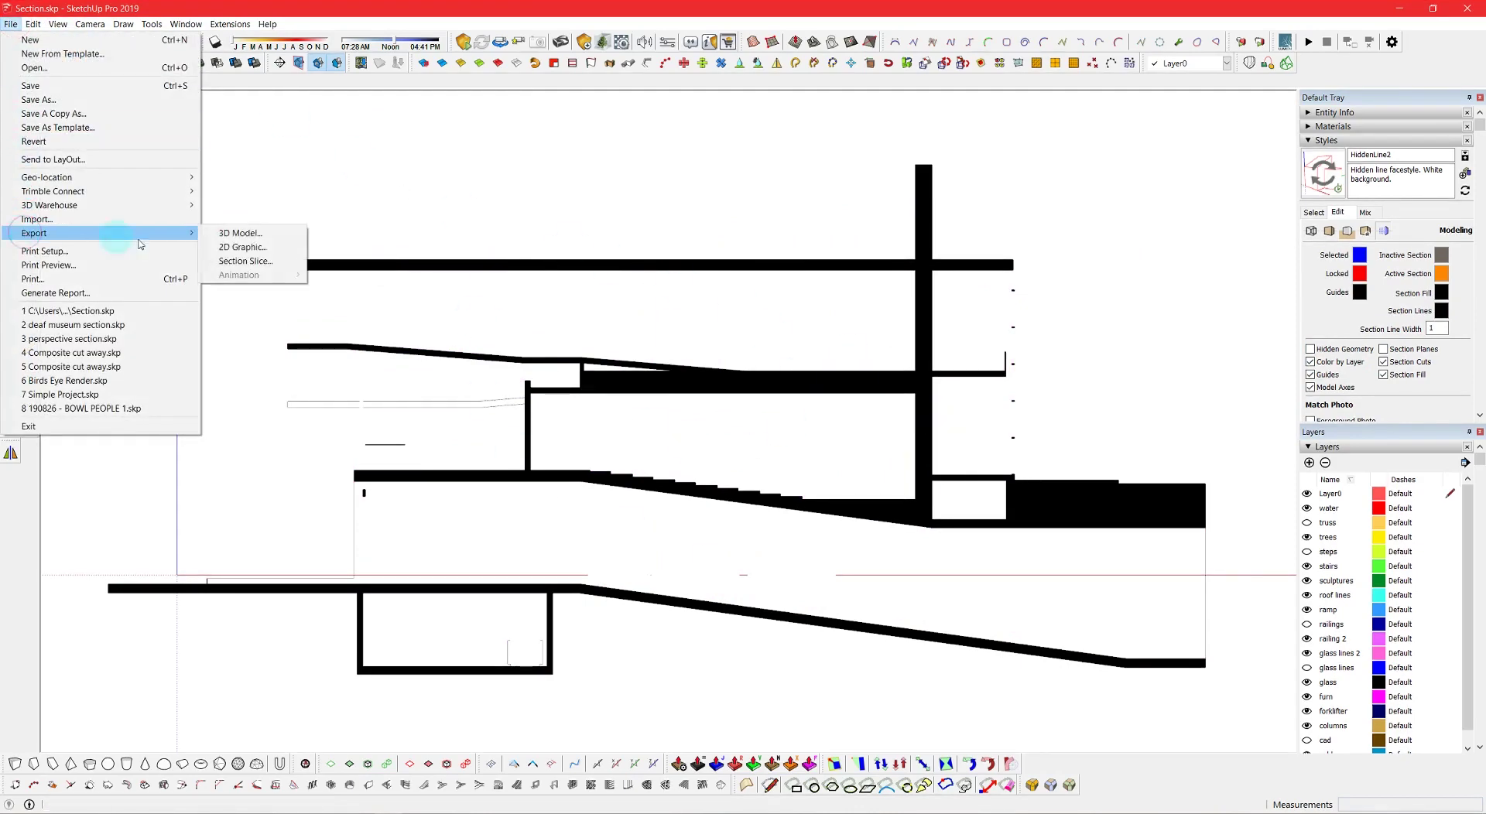
{"action": "left_click", "coordinate": [232, 254]}
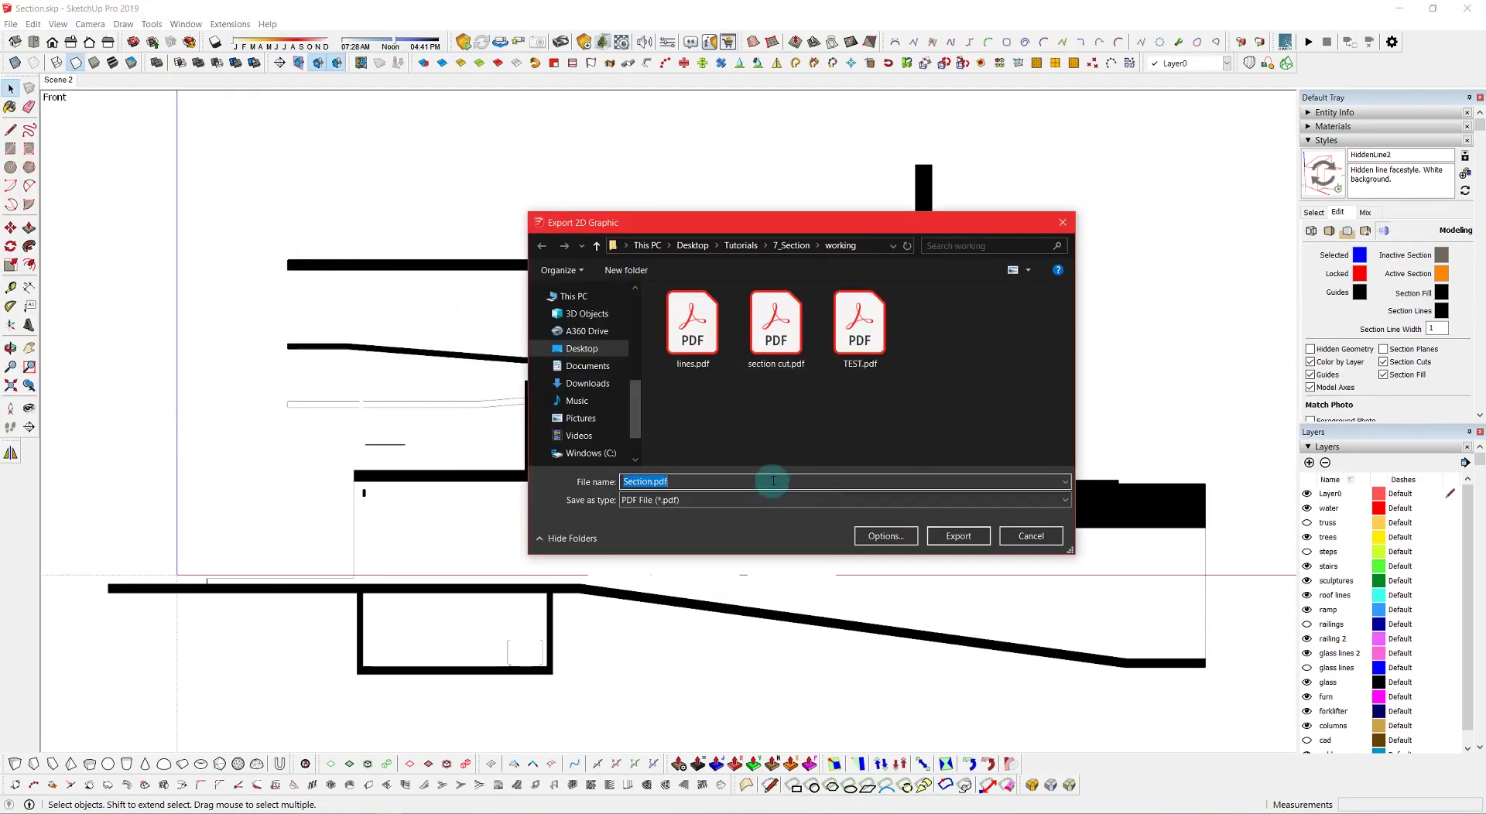
{"action": "left_click", "coordinate": [775, 325]}
{"action": "left_click", "coordinate": [885, 536]}
{"action": "left_click", "coordinate": [848, 504]}
{"action": "left_click", "coordinate": [958, 536]}
{"action": "left_click", "coordinate": [868, 506]}
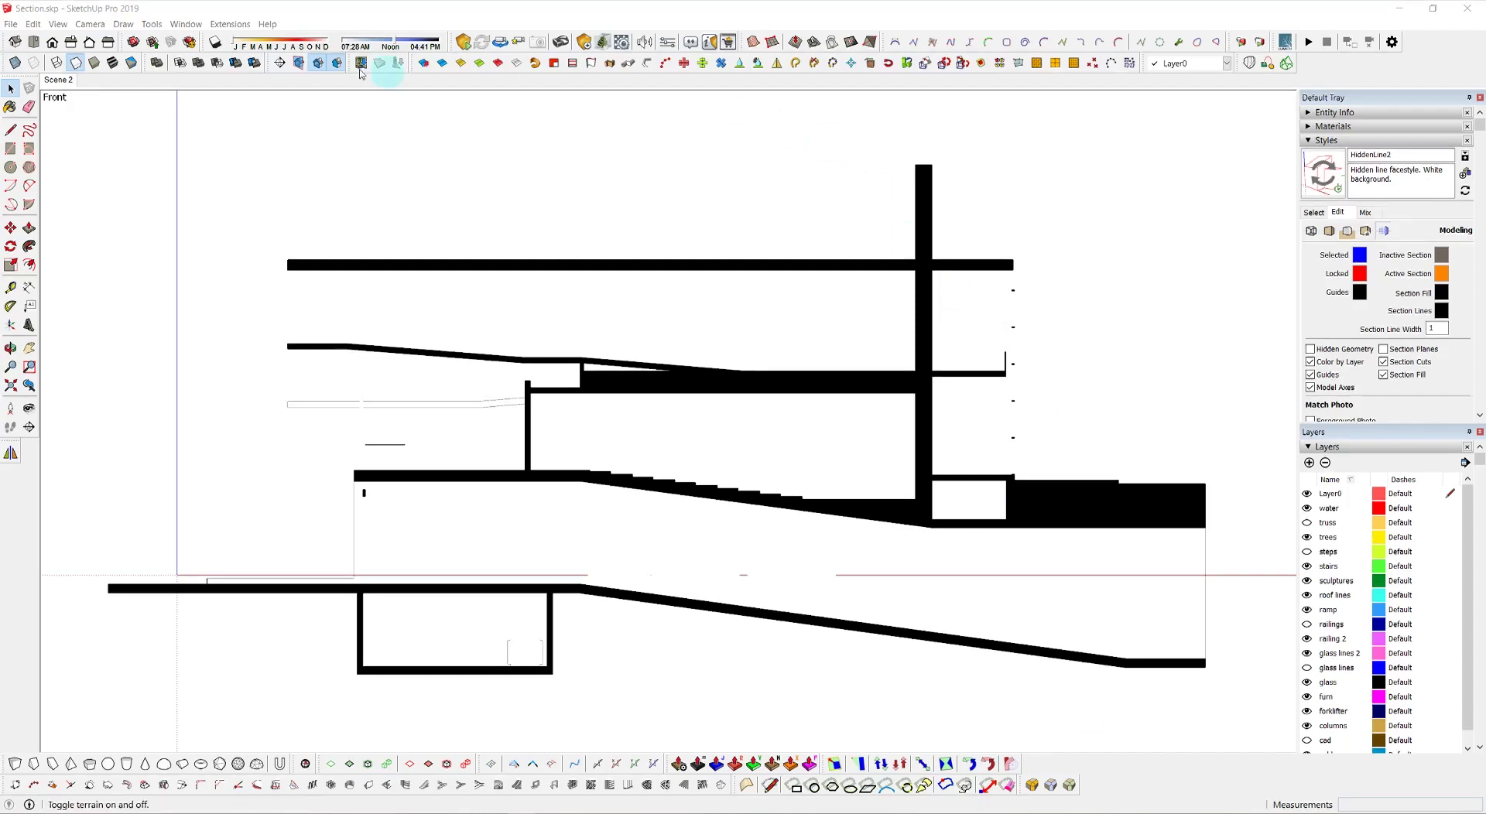
Change the style's section fill and section lines colors back to white.
{"action": "left_click", "coordinate": [1441, 292]}
{"action": "mouse_move", "coordinate": [578, 340]}
{"action": "left_mouse_down"}
{"action": "mouse_move", "coordinate": [642, 346]}
{"action": "mouse_move", "coordinate": [601, 353]}
{"action": "left_mouse_up"}
{"action": "left_click", "coordinate": [568, 362]}
{"action": "left_click", "coordinate": [1441, 310]}
{"action": "left_click", "coordinate": [546, 364]}
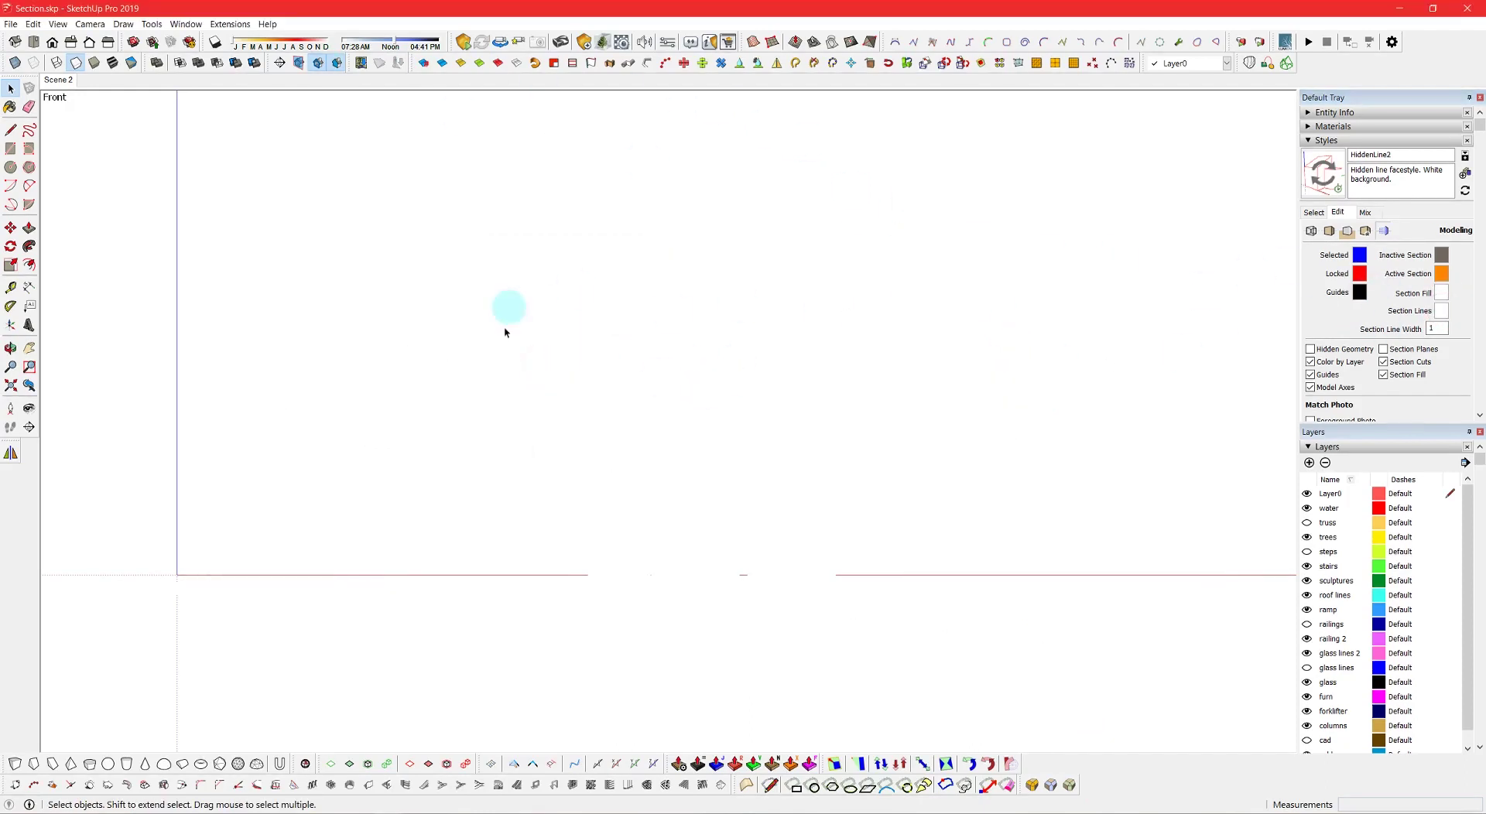
Turn on shadows and export the view as a JPEG image, replacing shadows.jpg in the working folder.
{"action": "left_click", "coordinate": [215, 42]}
{"action": "left_click", "coordinate": [11, 24]}
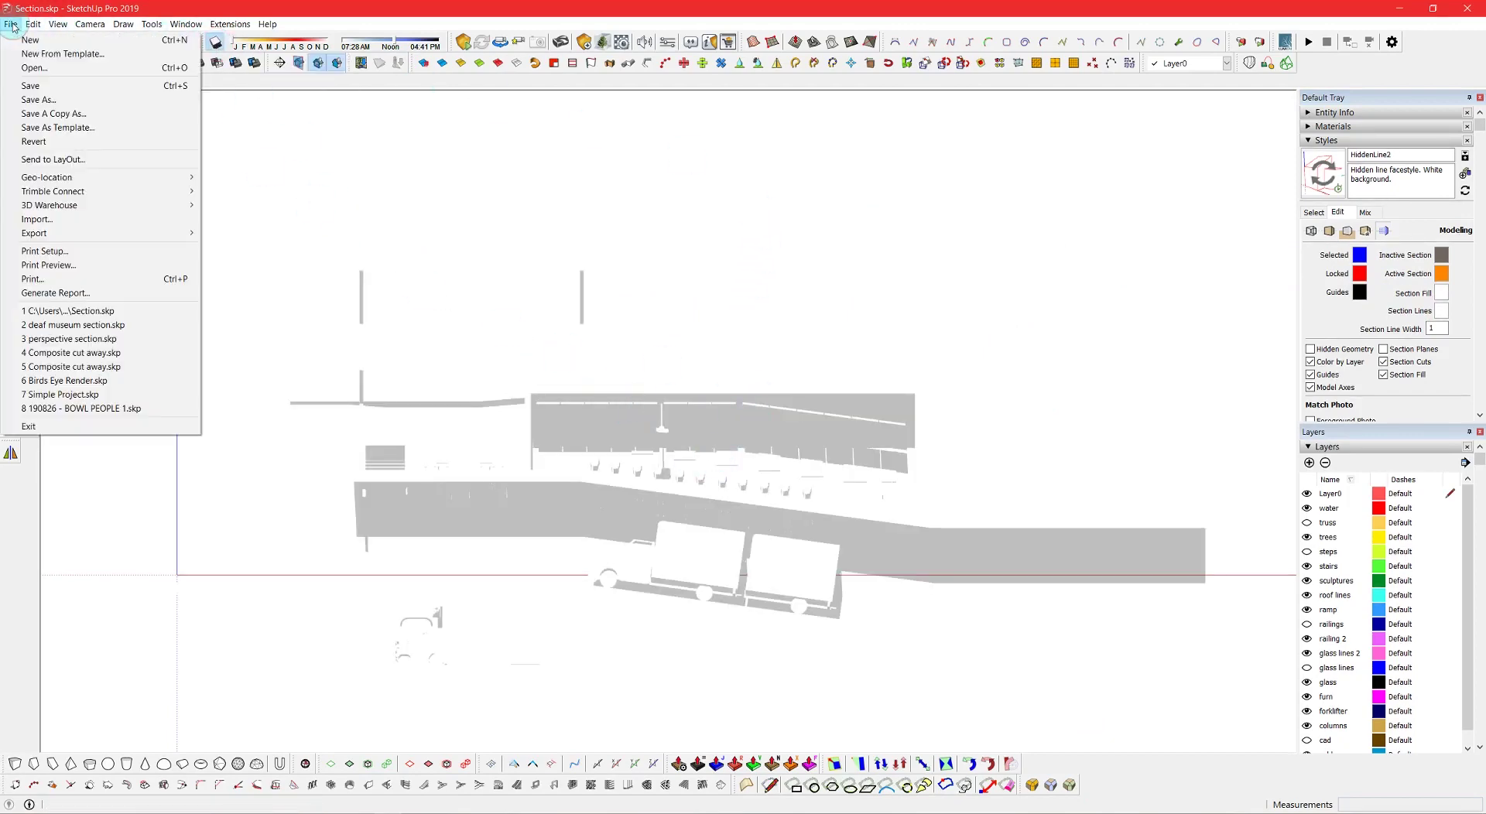
{"action": "mouse_move", "coordinate": [78, 226]}
{"action": "left_click", "coordinate": [309, 246]}
{"action": "left_click", "coordinate": [743, 500]}
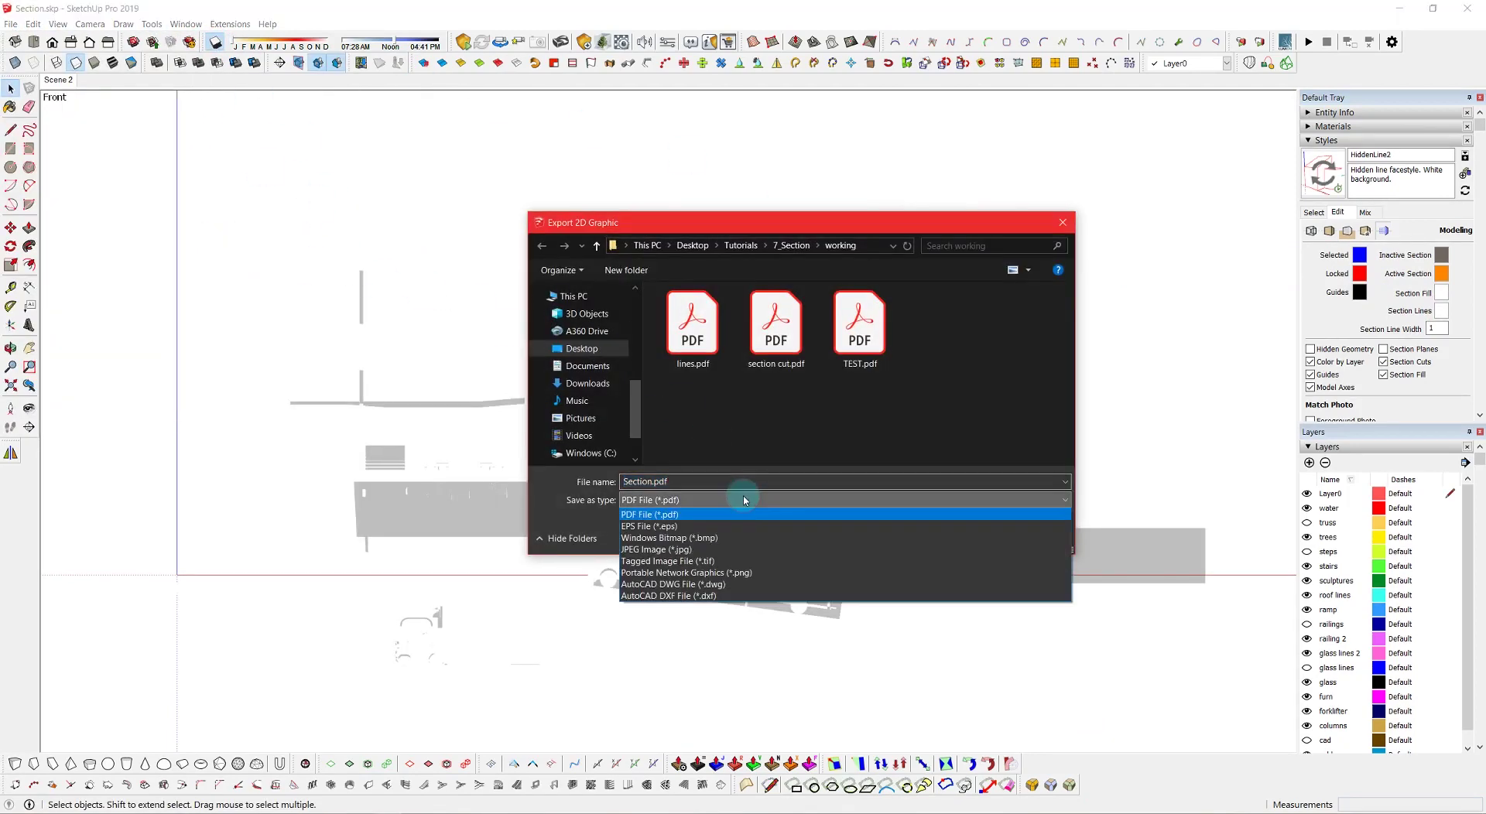
{"action": "left_click", "coordinate": [743, 551]}
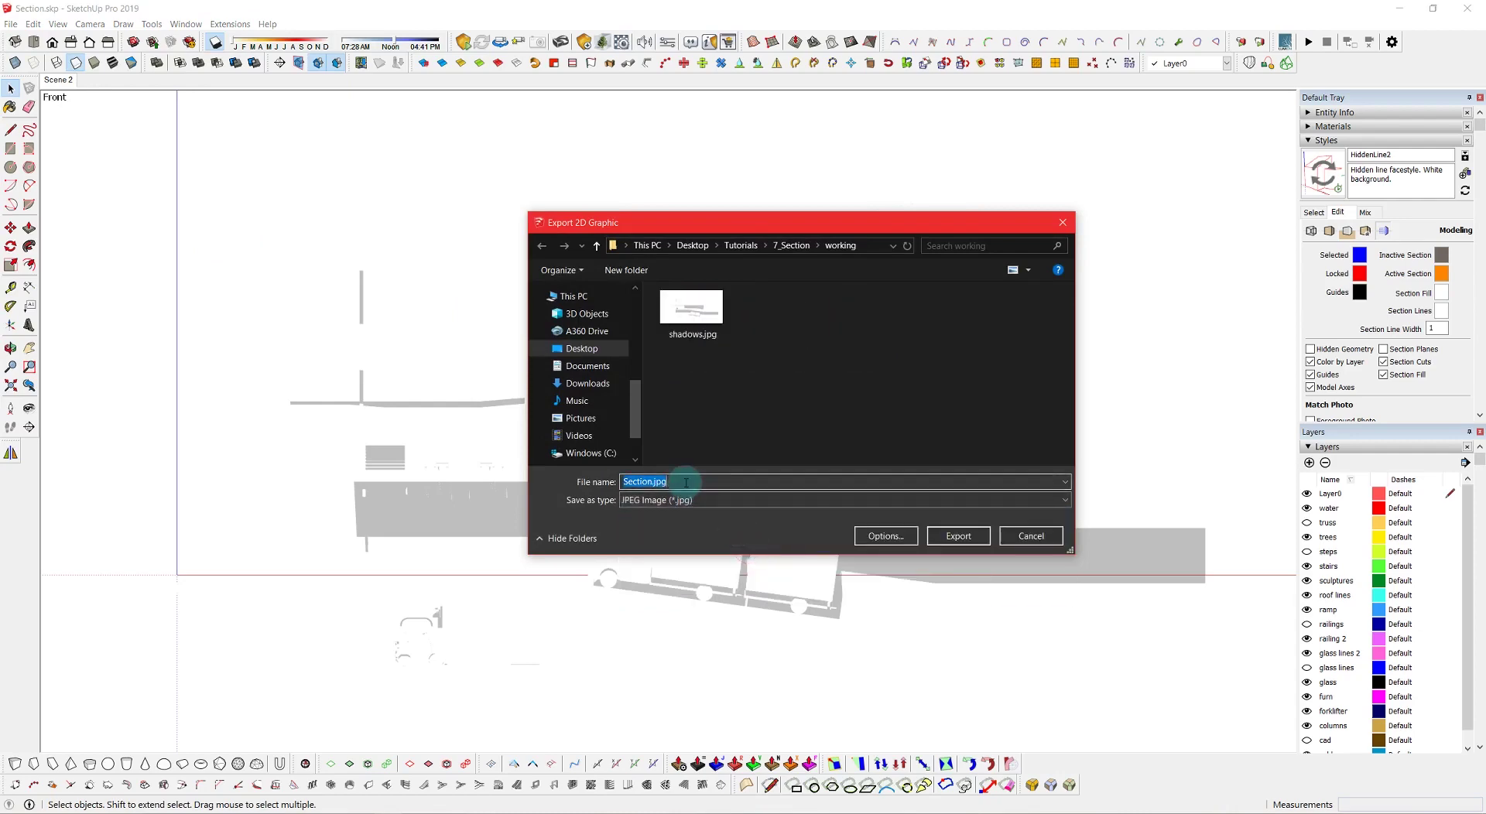
{"action": "left_click", "coordinate": [887, 536]}
{"action": "left_click", "coordinate": [750, 342]}
{"action": "left_click", "coordinate": [819, 472]}
{"action": "left_click", "coordinate": [958, 535]}
{"action": "left_click", "coordinate": [761, 420]}
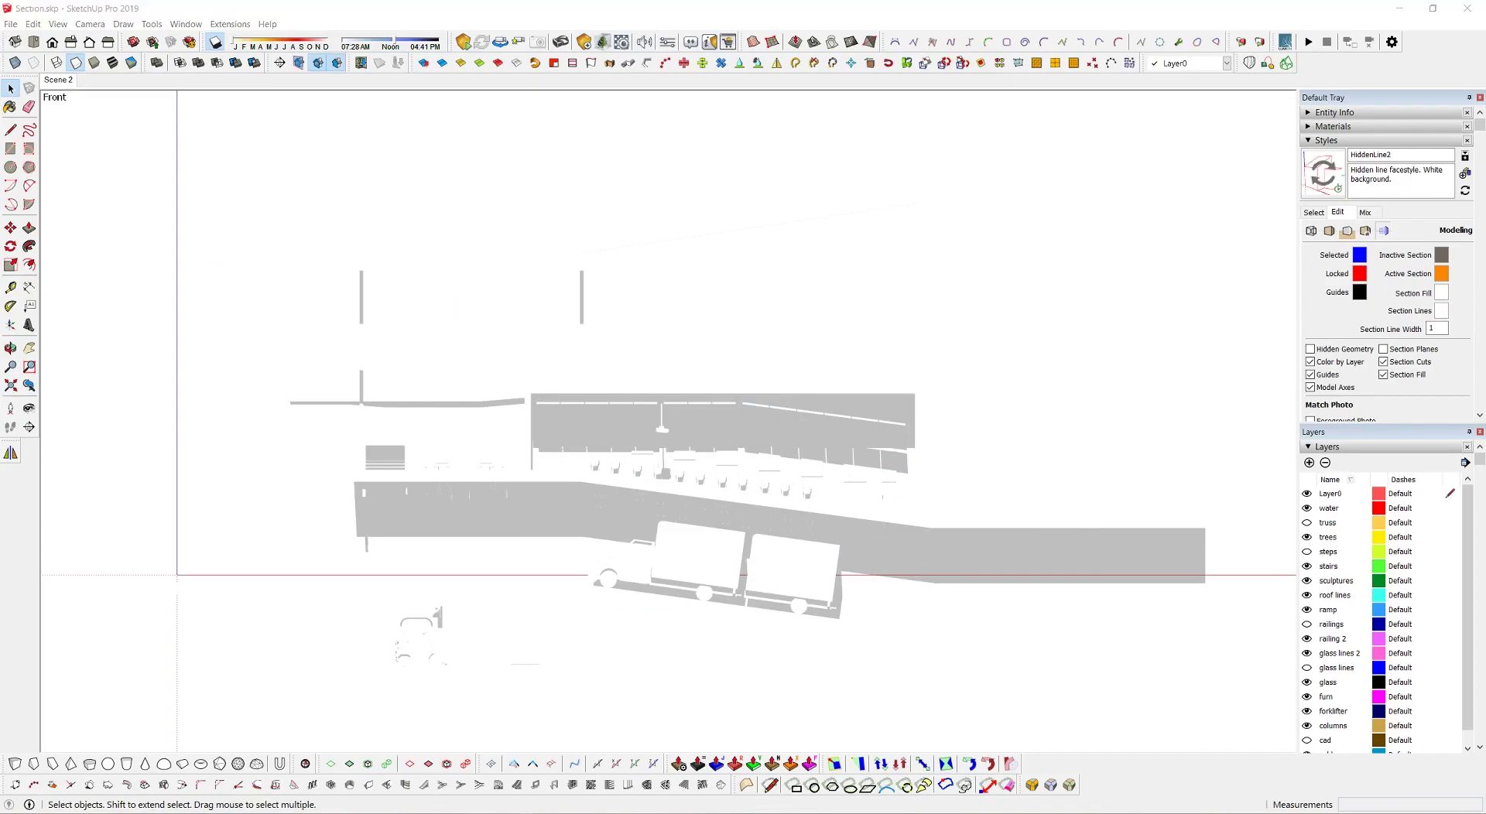
Switch to Illustrator and open lines.pdf, section cut.pdf and shadows.jpg together from the working folder.
{"action": "left_click", "coordinate": [198, 808]}
{"action": "left_click", "coordinate": [289, 723]}
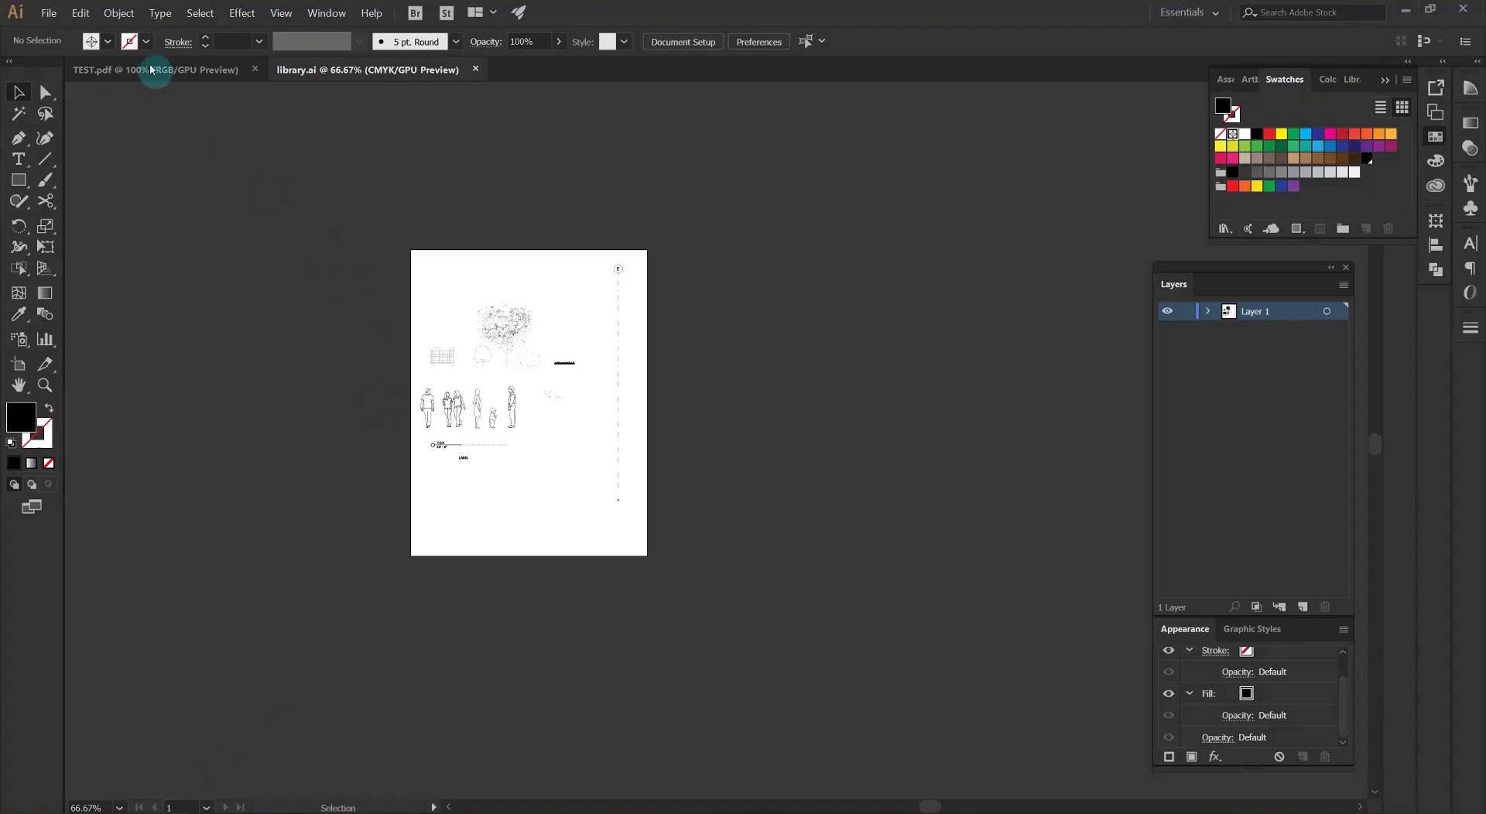
{"action": "left_click", "coordinate": [48, 13]}
{"action": "left_click", "coordinate": [75, 60]}
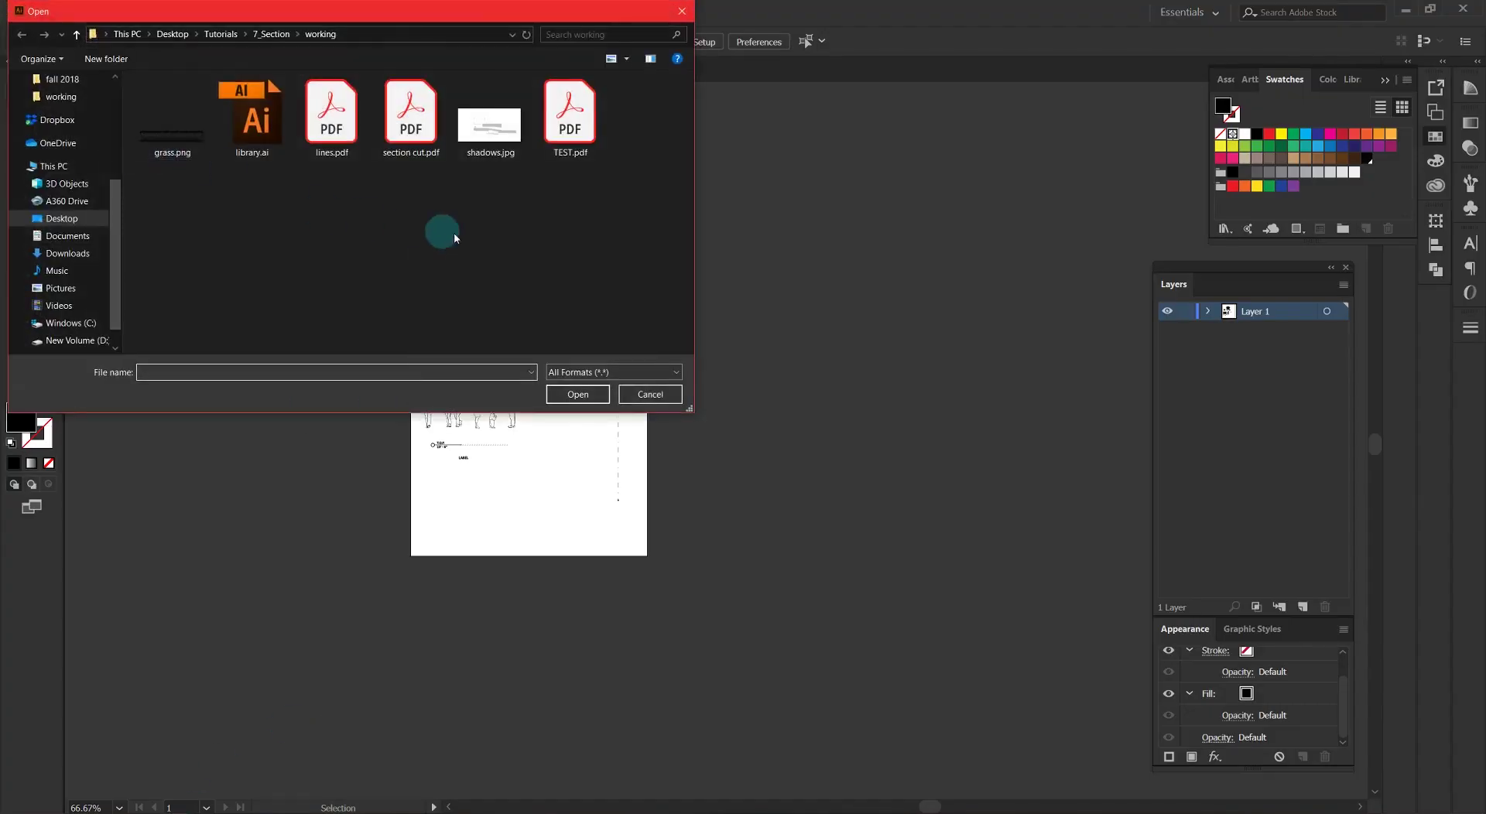
{"action": "left_click", "coordinate": [411, 116]}
{"action": "left_click_drag", "start_coordinate": [619, 234], "coordinate": [340, 147]}
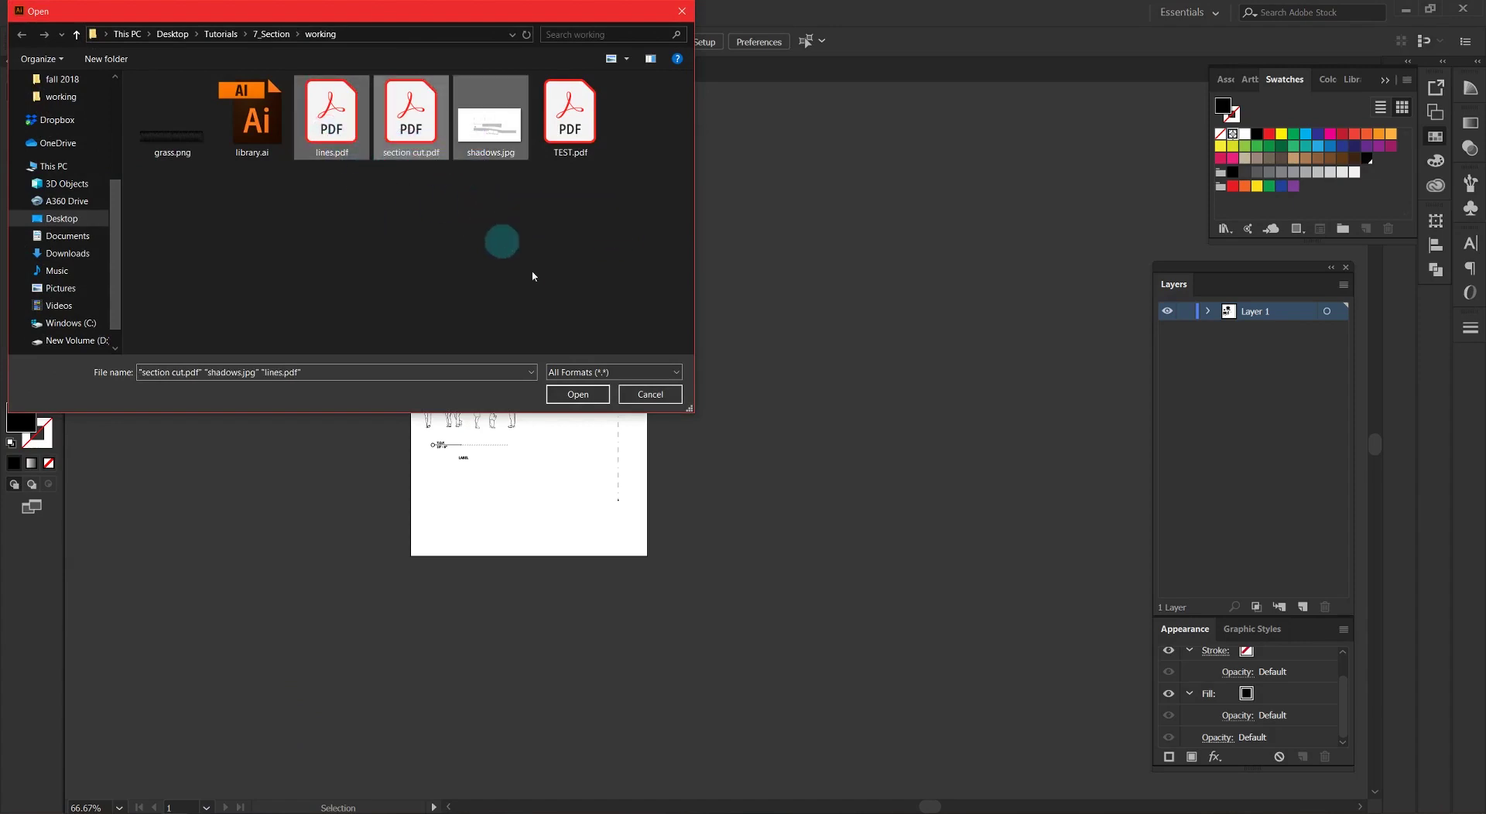
{"action": "left_click", "coordinate": [578, 394]}
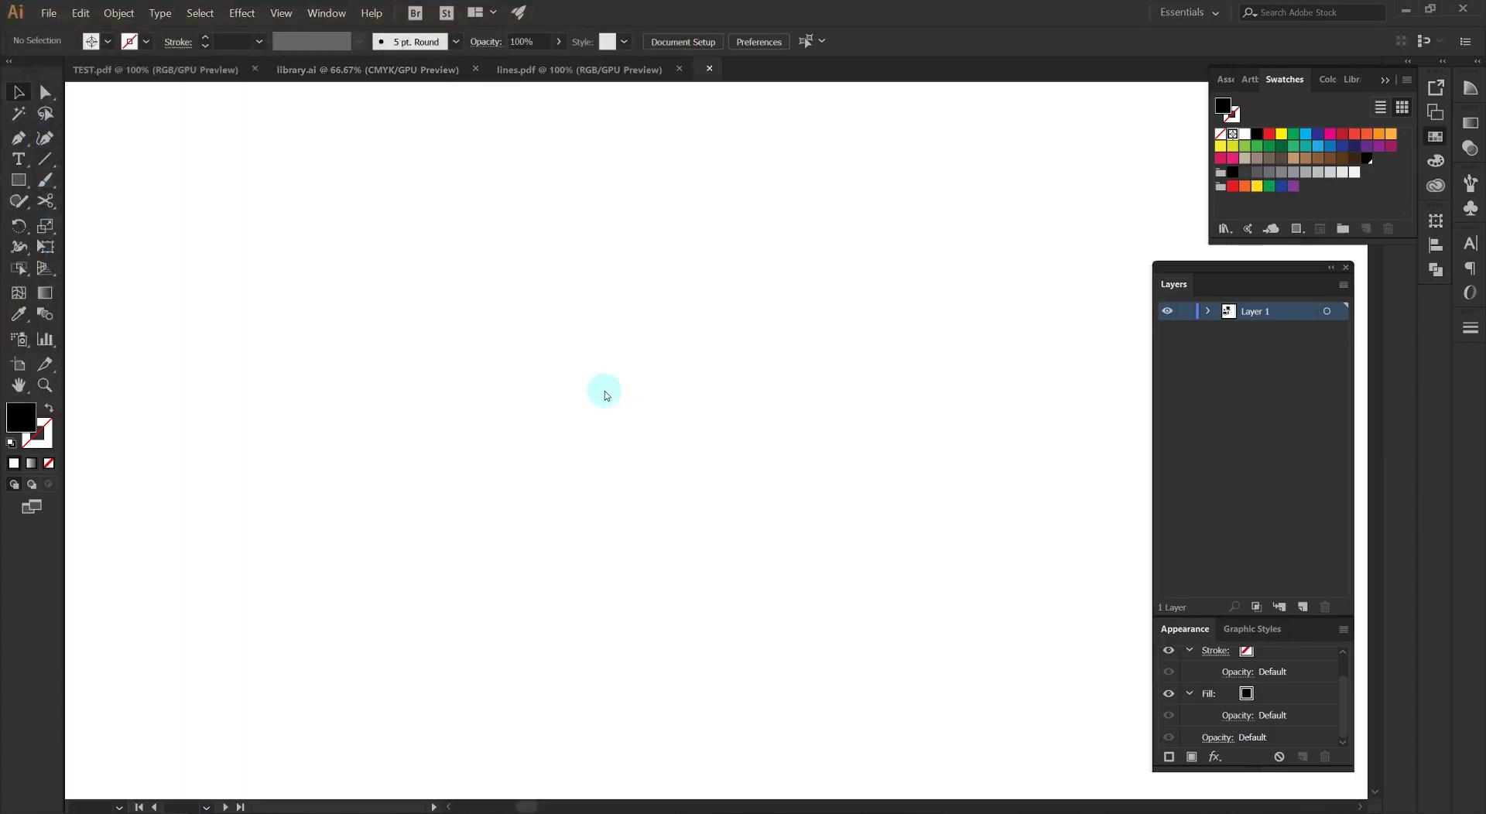
Add four new layers to the lines.pdf document.
{"action": "left_click", "coordinate": [563, 68]}
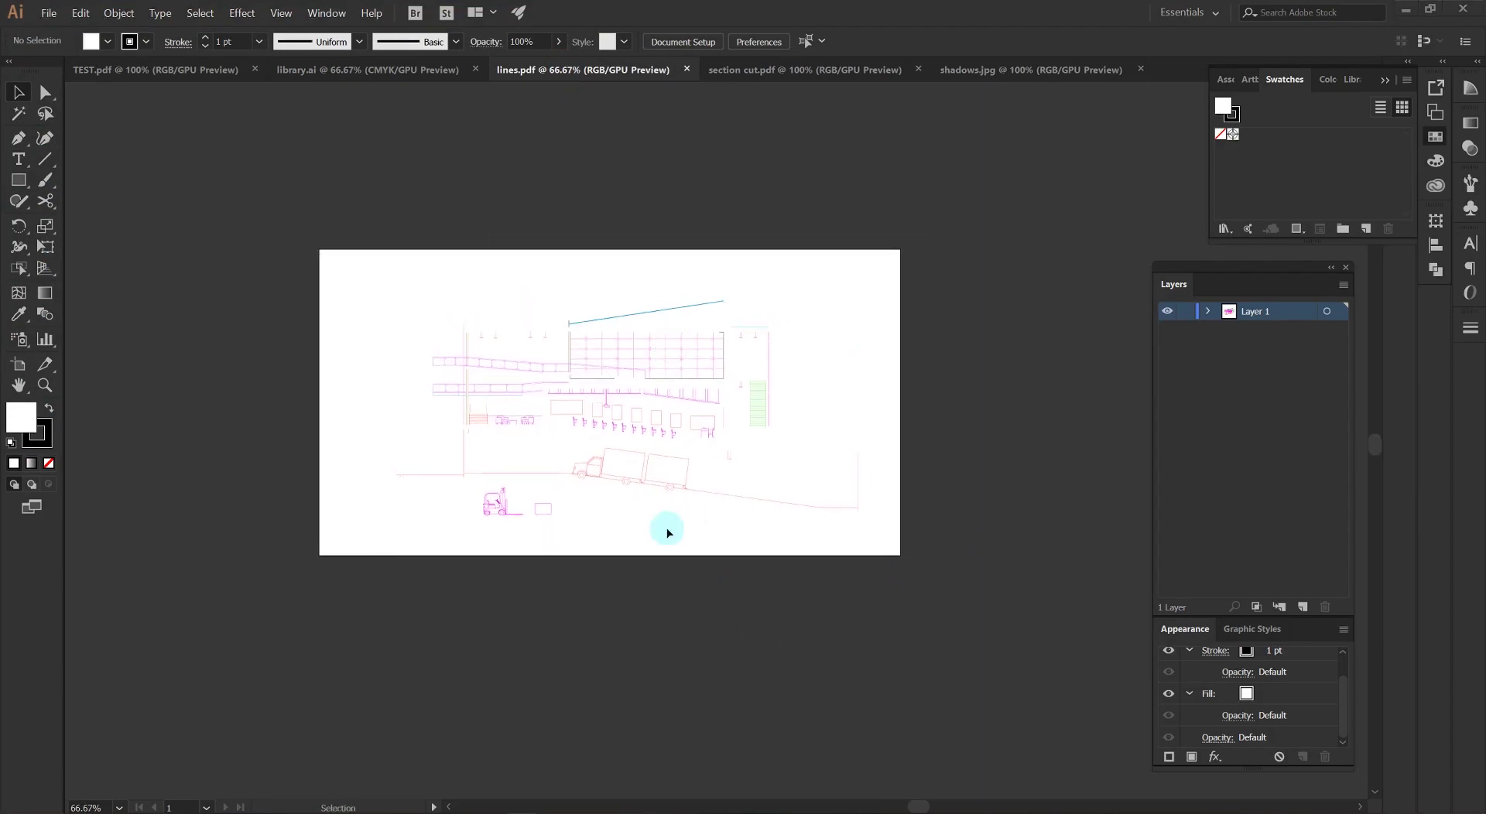
{"action": "scroll", "coordinate": [530, 449], "scroll_direction": "up", "scroll_amount": 2}
{"action": "left_click_drag", "start_coordinate": [667, 441], "coordinate": [579, 497]}
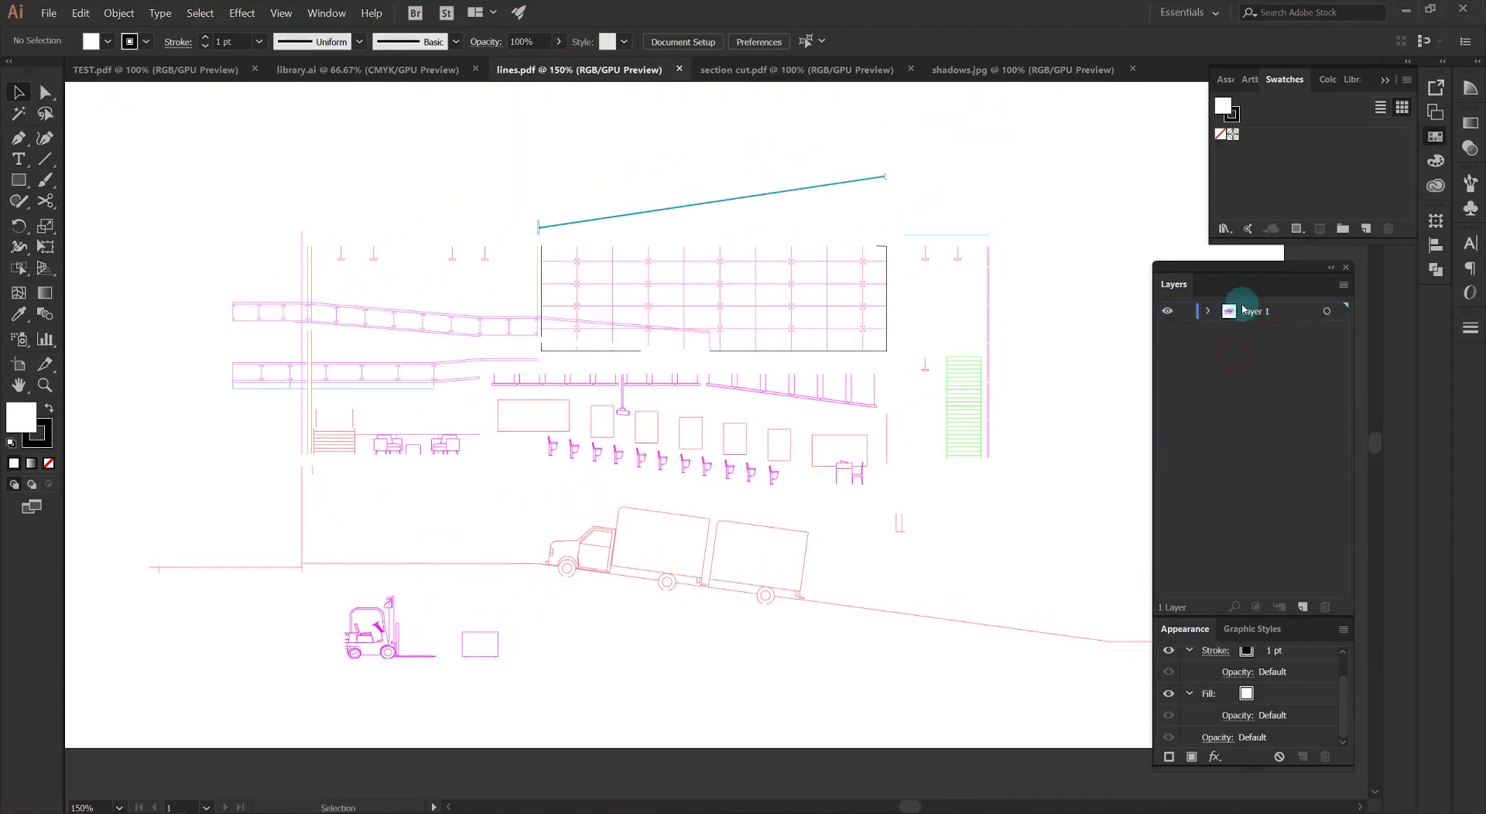
{"action": "left_click", "coordinate": [1303, 607]}
{"action": "left_click", "coordinate": [1302, 607]}
{"action": "left_click", "coordinate": [1302, 607]}
{"action": "left_click", "coordinate": [1302, 606]}
Rename the four new layers 1, 2, 3 and 4 from lowest to highest, and the original layer 0.
{"action": "left_click", "coordinate": [1252, 368]}
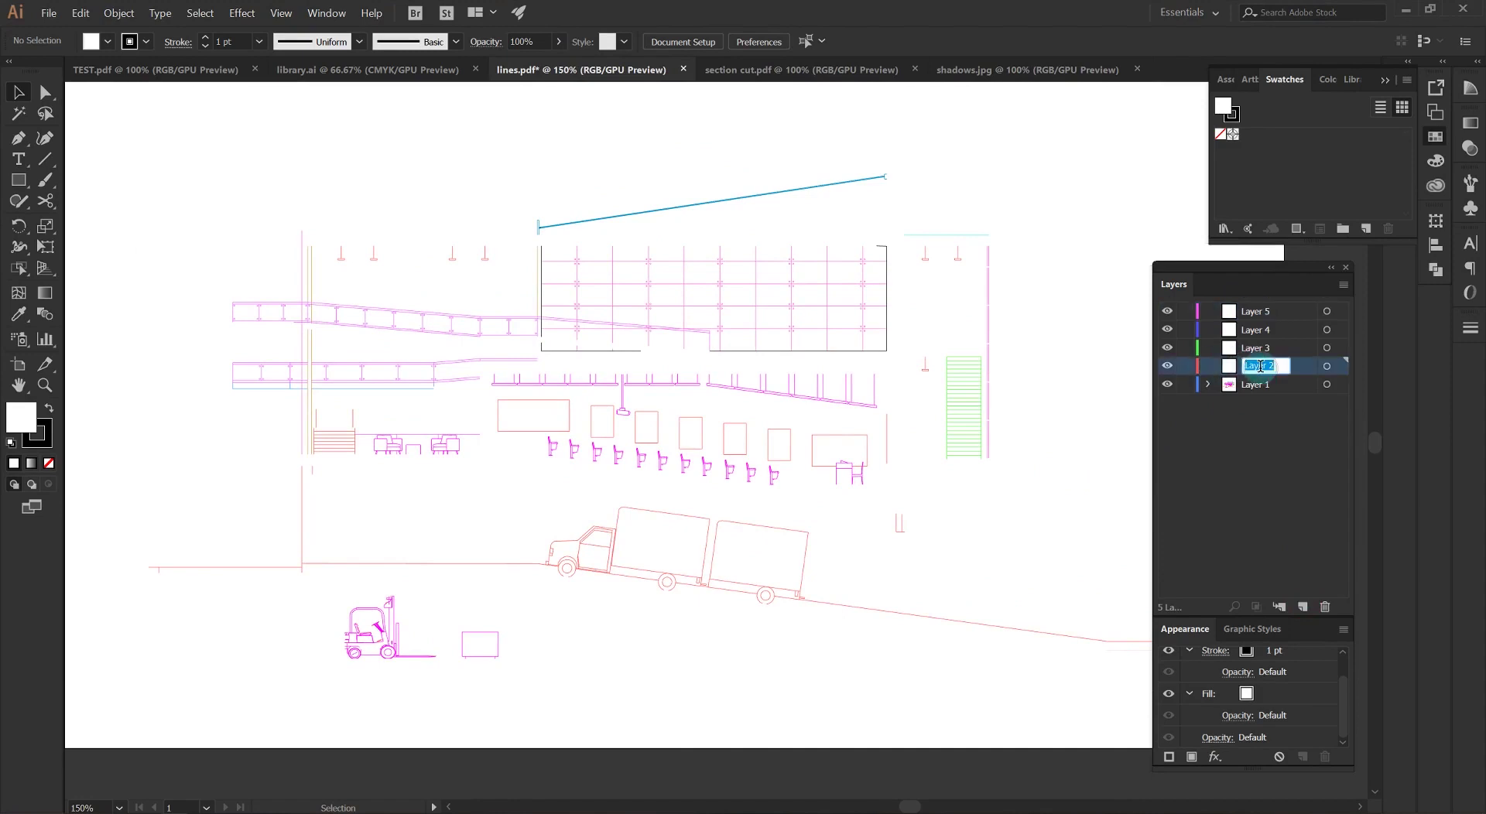
{"action": "type", "text": "1"}
{"action": "double_click", "coordinate": [1256, 348]}
{"action": "type", "text": "2"}
{"action": "key", "text": "Return"}
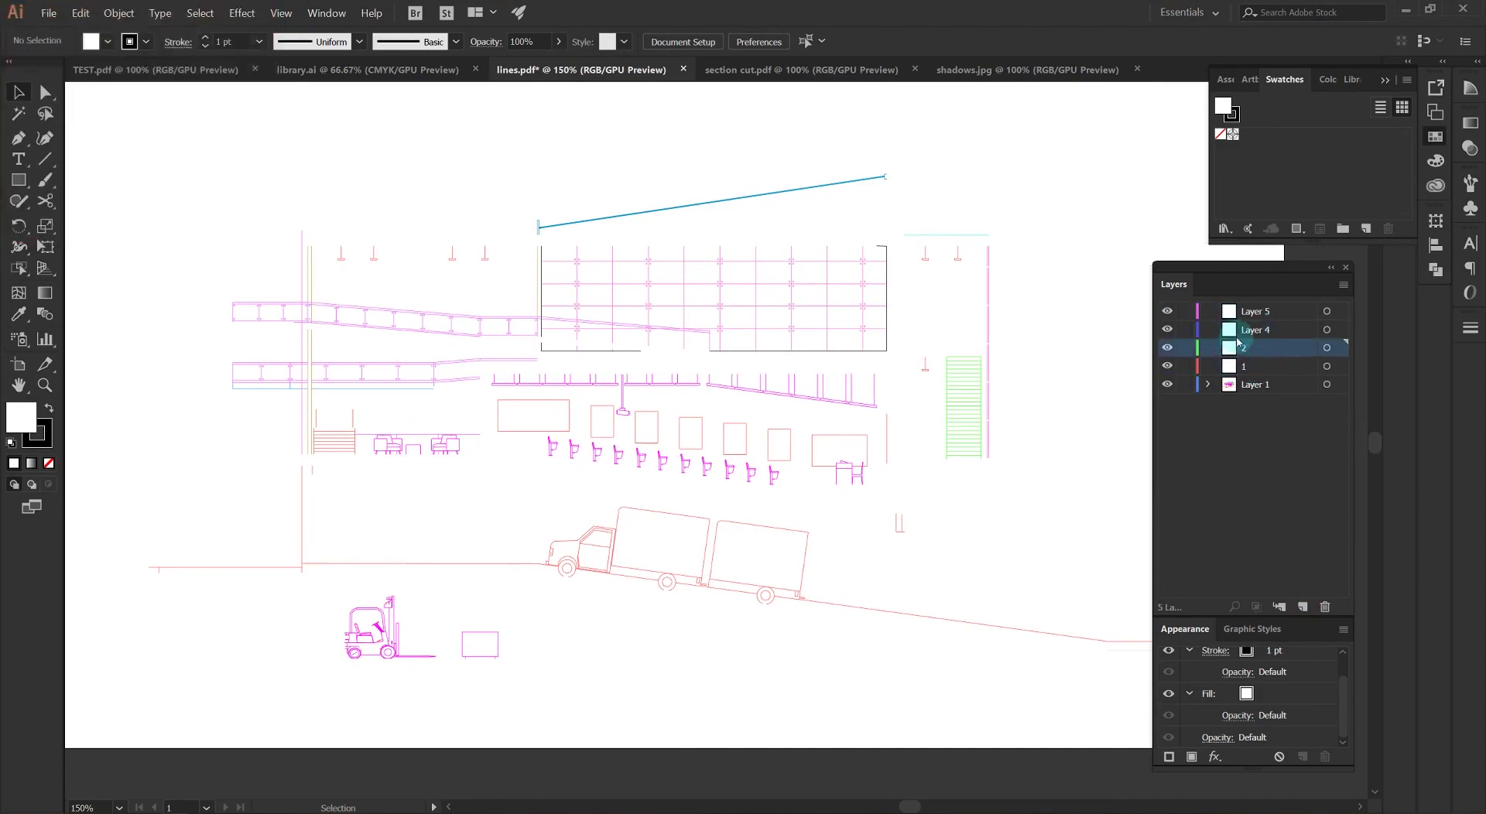
{"action": "double_click", "coordinate": [1252, 331]}
{"action": "type", "text": "3"}
{"action": "double_click", "coordinate": [1264, 313]}
{"action": "type", "text": "4"}
{"action": "key", "text": "Return"}
{"action": "double_click", "coordinate": [1255, 385]}
{"action": "type", "text": "0"}
{"action": "key", "text": "Return"}
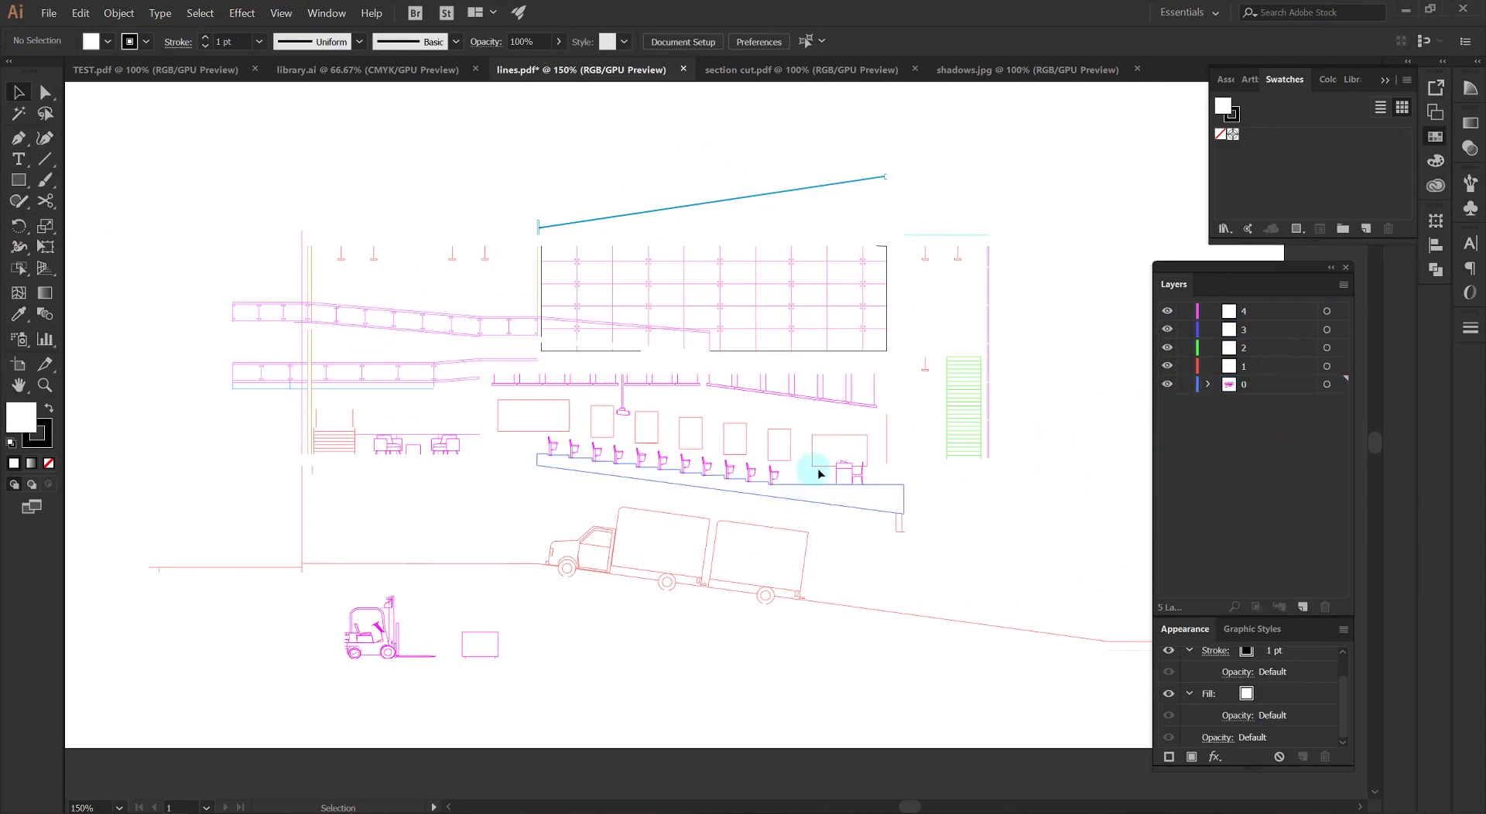
Delete all objects that share the fill color of the sloped floor shape under the seating.
{"action": "left_click", "coordinate": [806, 502]}
{"action": "left_click", "coordinate": [200, 14]}
{"action": "mouse_move", "coordinate": [206, 133]}
{"action": "left_click", "coordinate": [474, 190]}
{"action": "key", "text": "Delete"}
Delete all objects that share the stroke color of the object picked at the sloped floor's upper edge.
{"action": "left_click", "coordinate": [805, 484]}
{"action": "left_click", "coordinate": [199, 13]}
{"action": "mouse_move", "coordinate": [232, 135]}
{"action": "left_click", "coordinate": [464, 221]}
{"action": "key", "text": "Delete"}
Select all line work with the upper ramp railing's stroke color, move it out of layer 0, and hide layer 1.
{"action": "left_click", "coordinate": [465, 335]}
{"action": "left_click", "coordinate": [199, 13]}
{"action": "left_click", "coordinate": [495, 221]}
{"action": "left_click", "coordinate": [1167, 366]}
{"action": "left_click_drag", "start_coordinate": [1338, 384], "coordinate": [1339, 311]}
Select the line work matching the seating hall ceiling's stroke color and then the truck's stroke color, and hide layer 2.
{"action": "left_click", "coordinate": [676, 384]}
{"action": "left_click", "coordinate": [200, 13]}
{"action": "left_click", "coordinate": [495, 222]}
{"action": "left_click", "coordinate": [762, 527]}
{"action": "left_click", "coordinate": [199, 13]}
{"action": "left_click", "coordinate": [495, 221]}
{"action": "left_click", "coordinate": [1166, 347]}
Select all line work with the green stair's stroke color and hide layer 3.
{"action": "left_click", "coordinate": [964, 368]}
{"action": "left_click", "coordinate": [199, 13]}
{"action": "left_click", "coordinate": [464, 221]}
{"action": "left_click", "coordinate": [1167, 330]}
Pick the glass grid lines, hide layer 4, and make layers 1 to 4 visible again.
{"action": "left_click", "coordinate": [701, 306]}
{"action": "left_click", "coordinate": [1167, 310]}
{"action": "left_click_drag", "start_coordinate": [1167, 366], "coordinate": [1164, 311]}
{"action": "scroll", "coordinate": [590, 344], "scroll_direction": "down", "scroll_amount": 1}
Give all the line work a black 0.25 pt stroke and add a new layer.
{"action": "key", "text": "ctrl+a"}
{"action": "left_click", "coordinate": [145, 42]}
{"action": "left_click_drag", "start_coordinate": [251, 42], "coordinate": [177, 42]}
{"action": "type", "text": "0.25"}
{"action": "left_click", "coordinate": [1303, 608]}
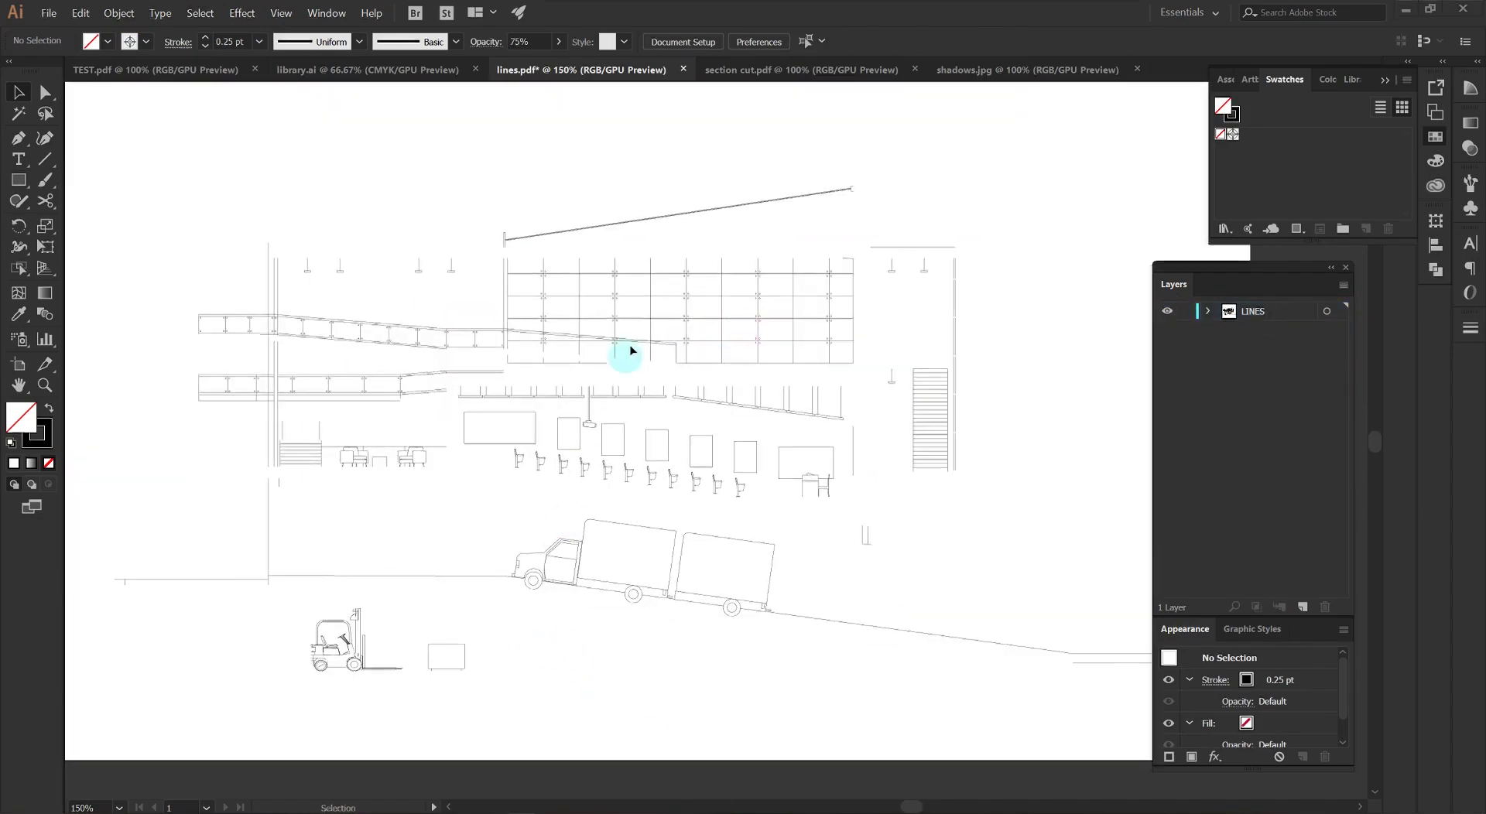
In section cut.pdf, select all the black cut shapes by their shared fill color, undoing the trial move of the selection.
{"action": "left_click", "coordinate": [749, 71]}
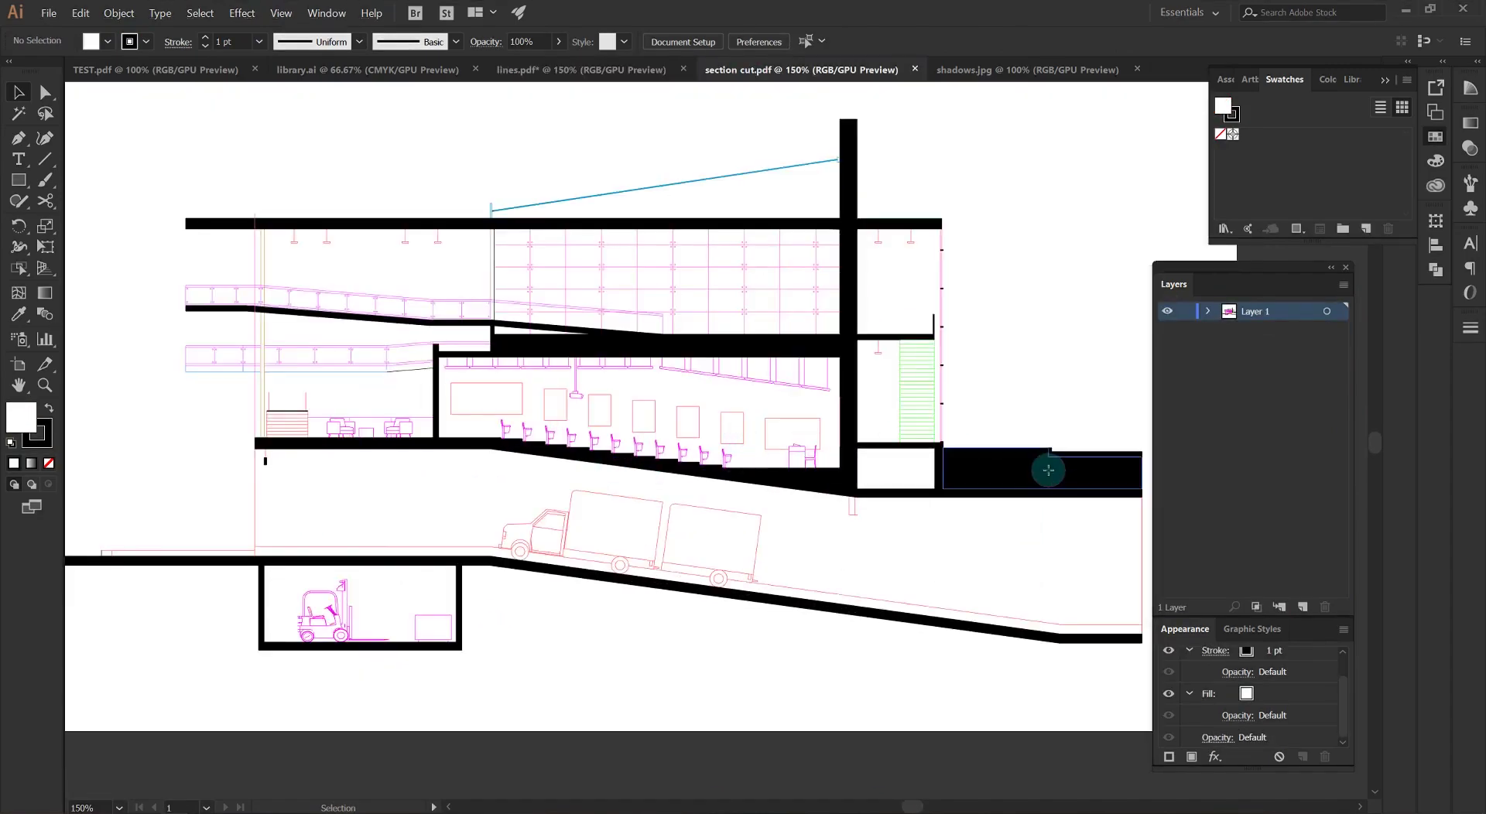
{"action": "left_click", "coordinate": [1037, 476]}
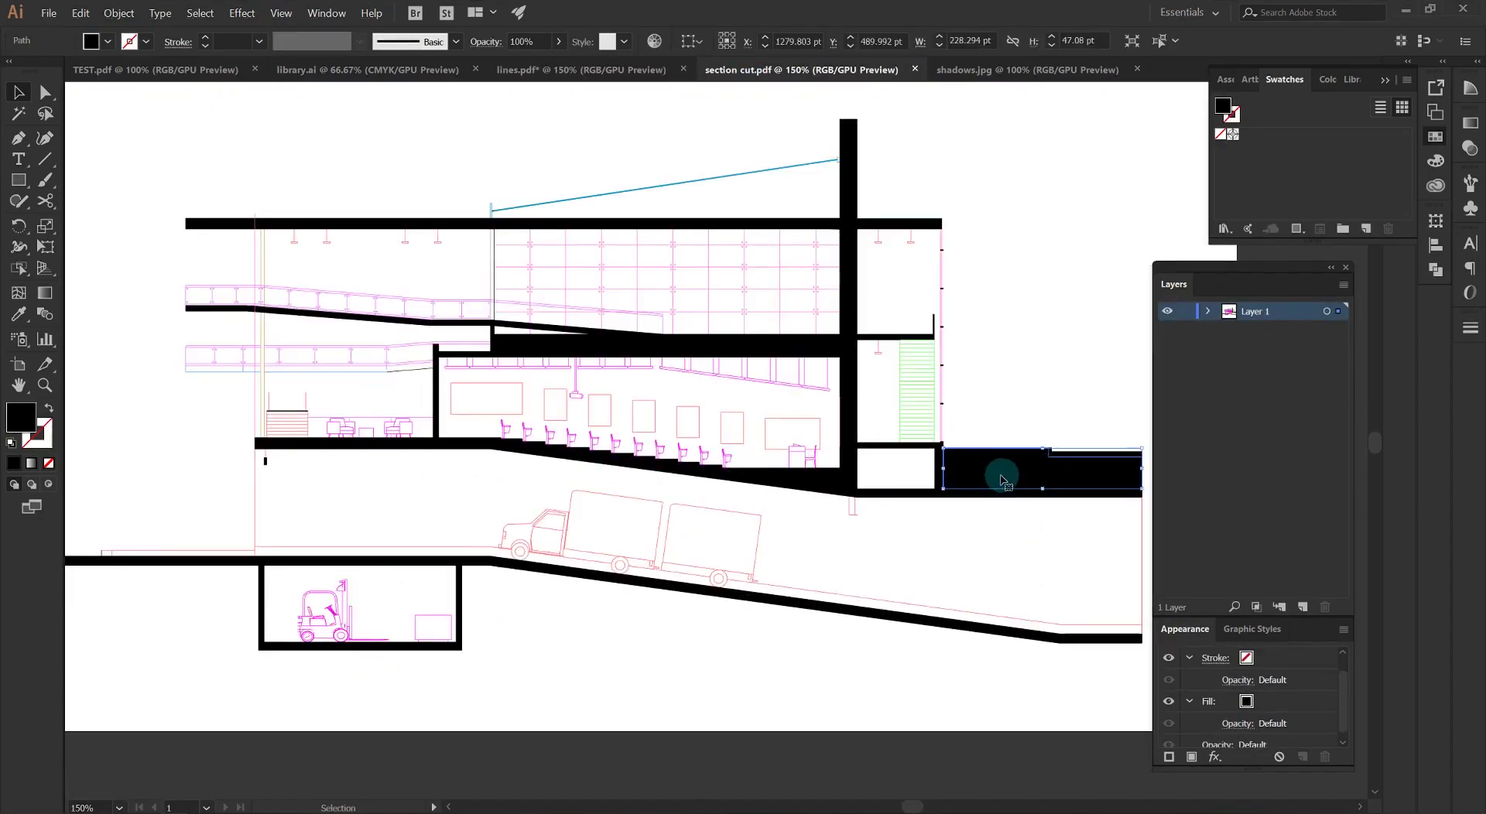
{"action": "left_click", "coordinate": [189, 21]}
{"action": "mouse_move", "coordinate": [220, 133]}
{"action": "left_click", "coordinate": [437, 193]}
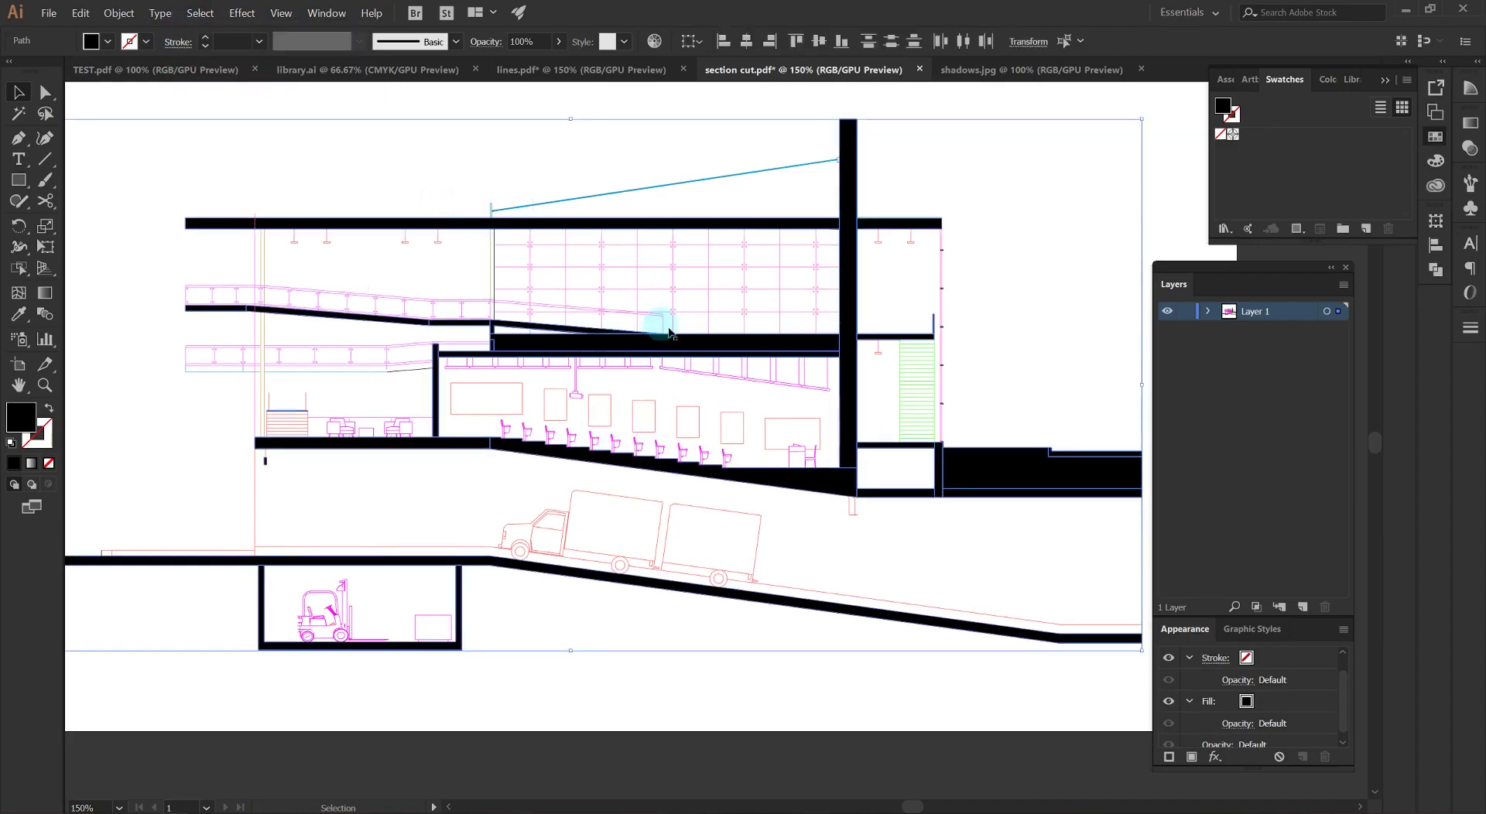
{"action": "left_click_drag", "start_coordinate": [684, 341], "coordinate": [686, 247]}
{"action": "key", "text": "ctrl+z"}
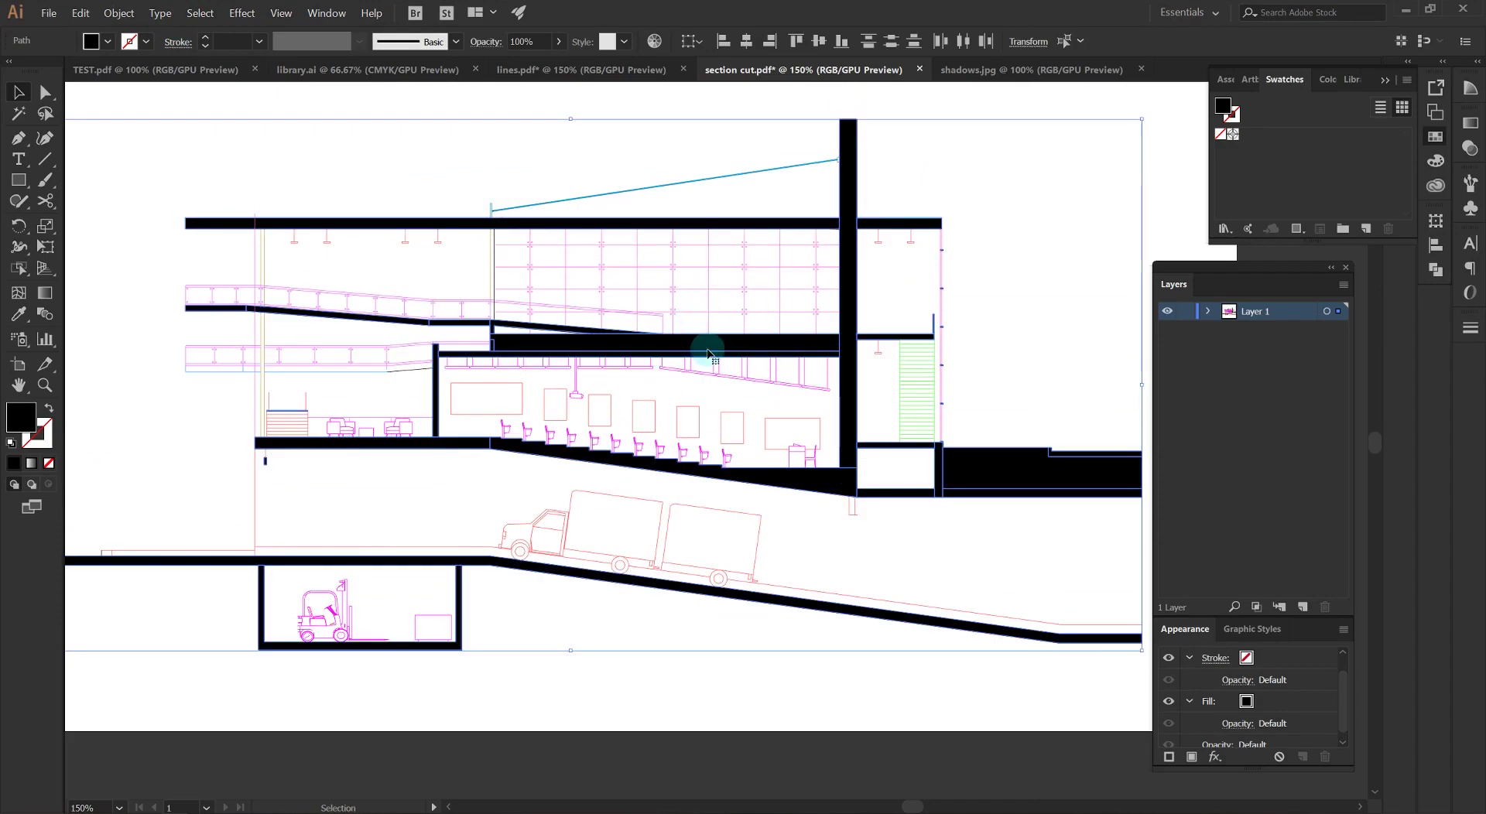
Copy the selected black cut shapes from section cut.pdf and switch to lines.pdf.
{"action": "left_click", "coordinate": [77, 13]}
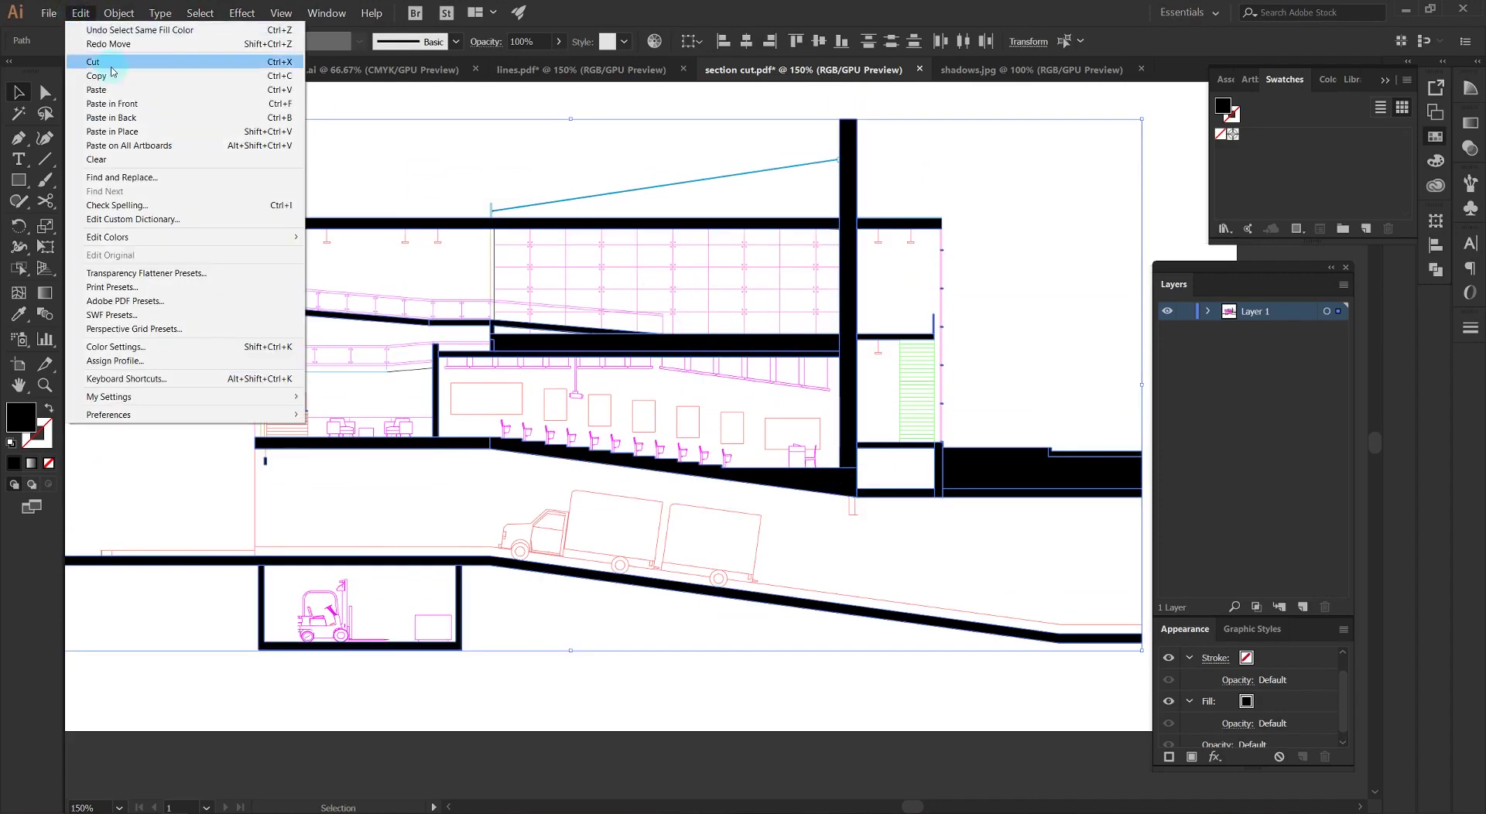
{"action": "left_click", "coordinate": [112, 75]}
{"action": "left_click", "coordinate": [582, 70]}
{"action": "left_click", "coordinate": [593, 237]}
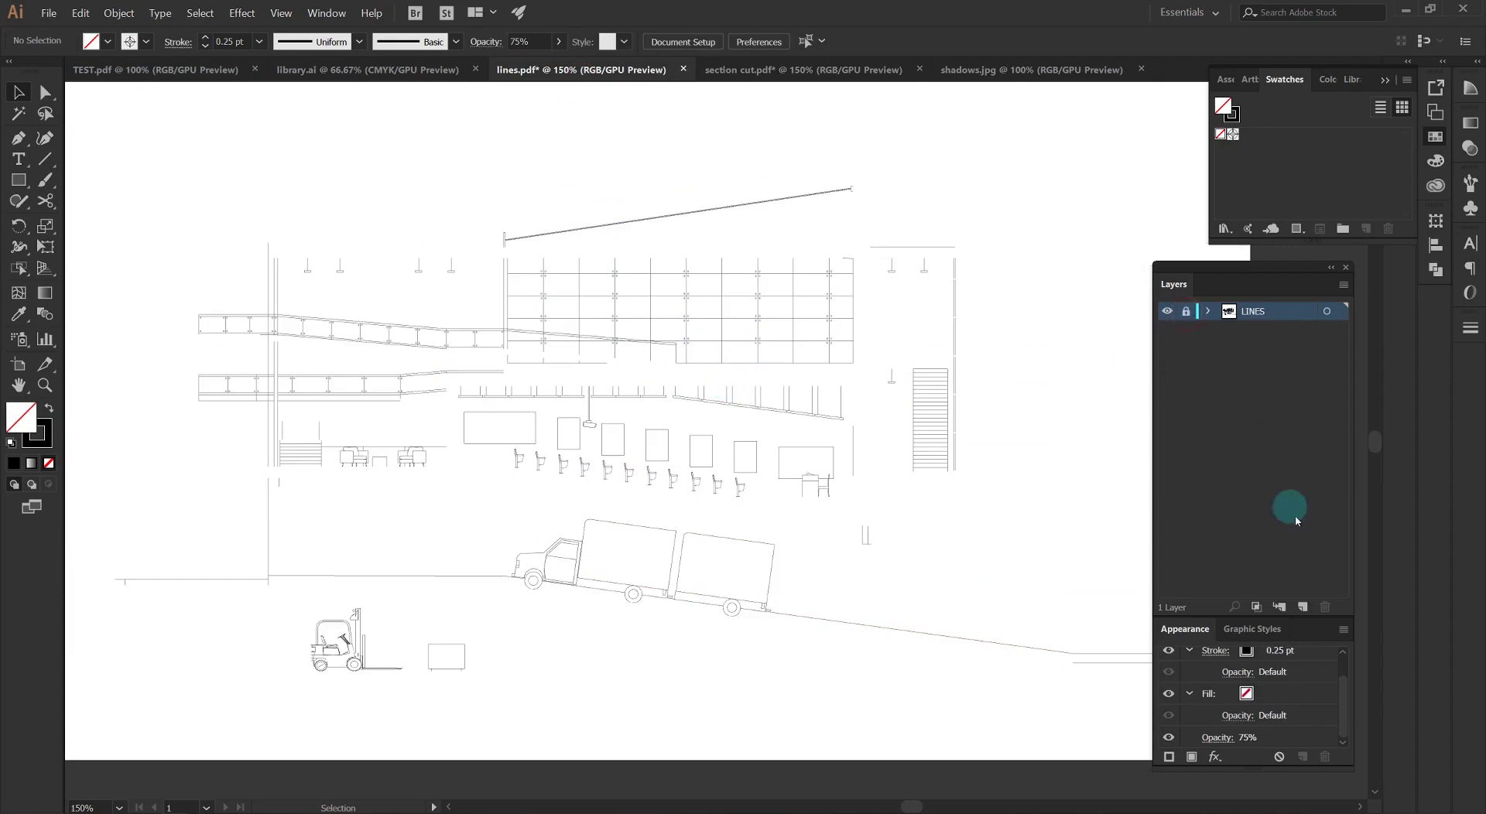
Add a new layer named SECTION CUT above the LINES layer and widen the layer list to show full names.
{"action": "left_click", "coordinate": [1302, 606]}
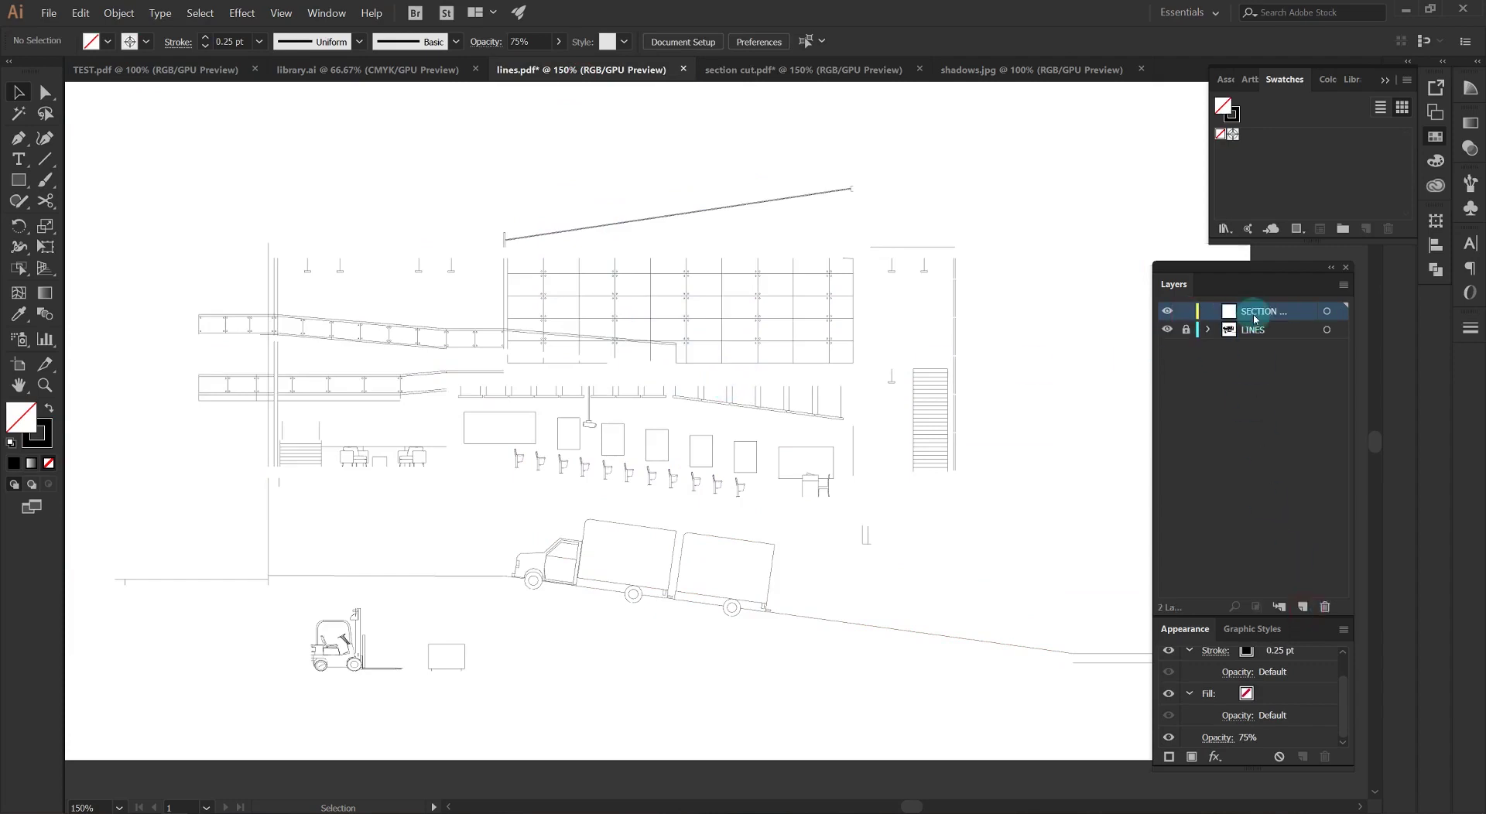
{"action": "left_click_drag", "start_coordinate": [1153, 400], "coordinate": [1066, 398]}
{"action": "double_click", "coordinate": [1208, 312]}
{"action": "left_click", "coordinate": [1218, 369]}
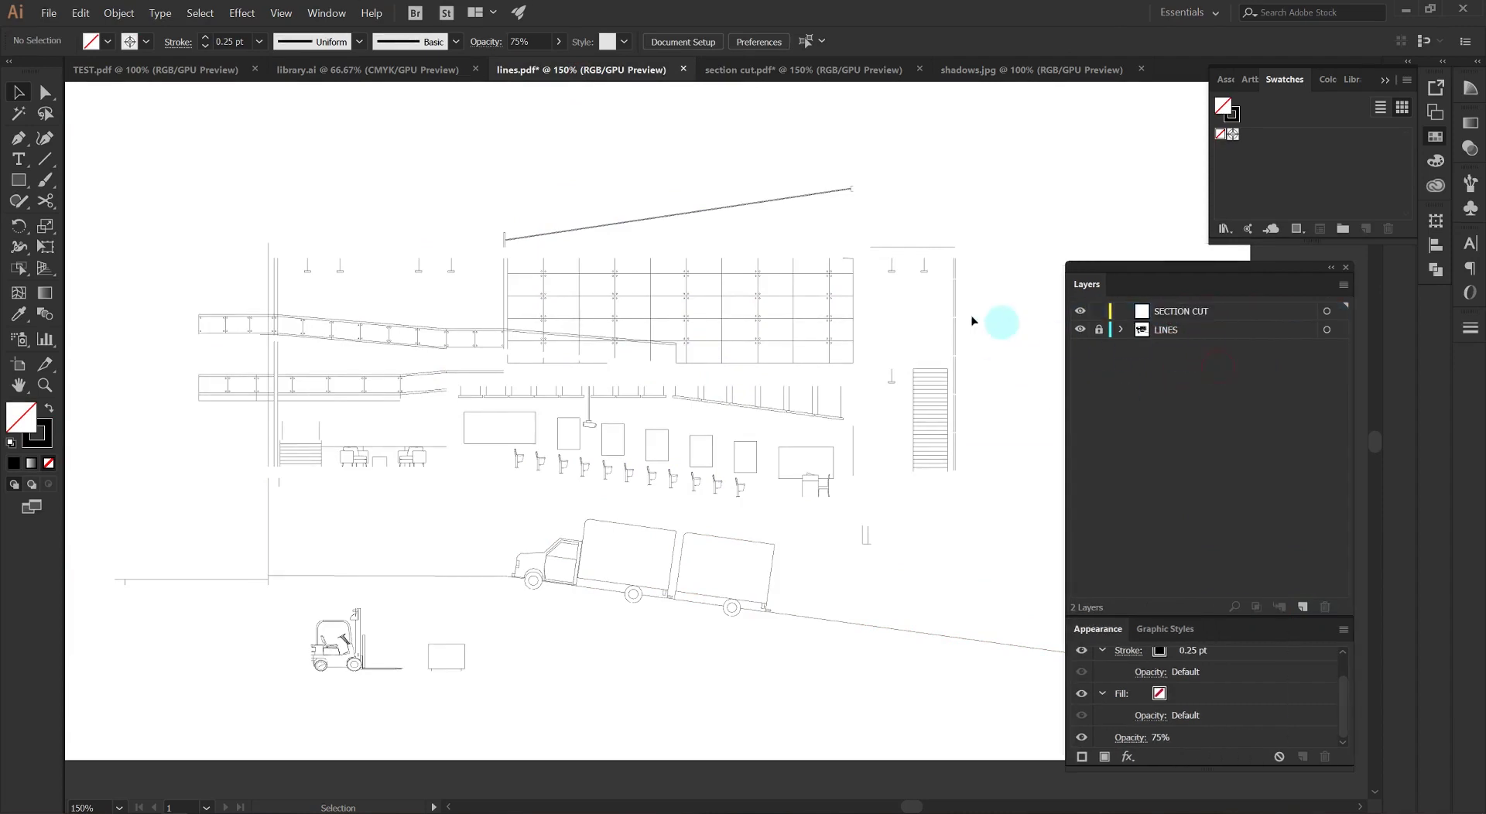
Paste the copied cut shapes in place on the SECTION CUT layer and deselect them.
{"action": "left_click", "coordinate": [80, 13]}
{"action": "left_click", "coordinate": [124, 126]}
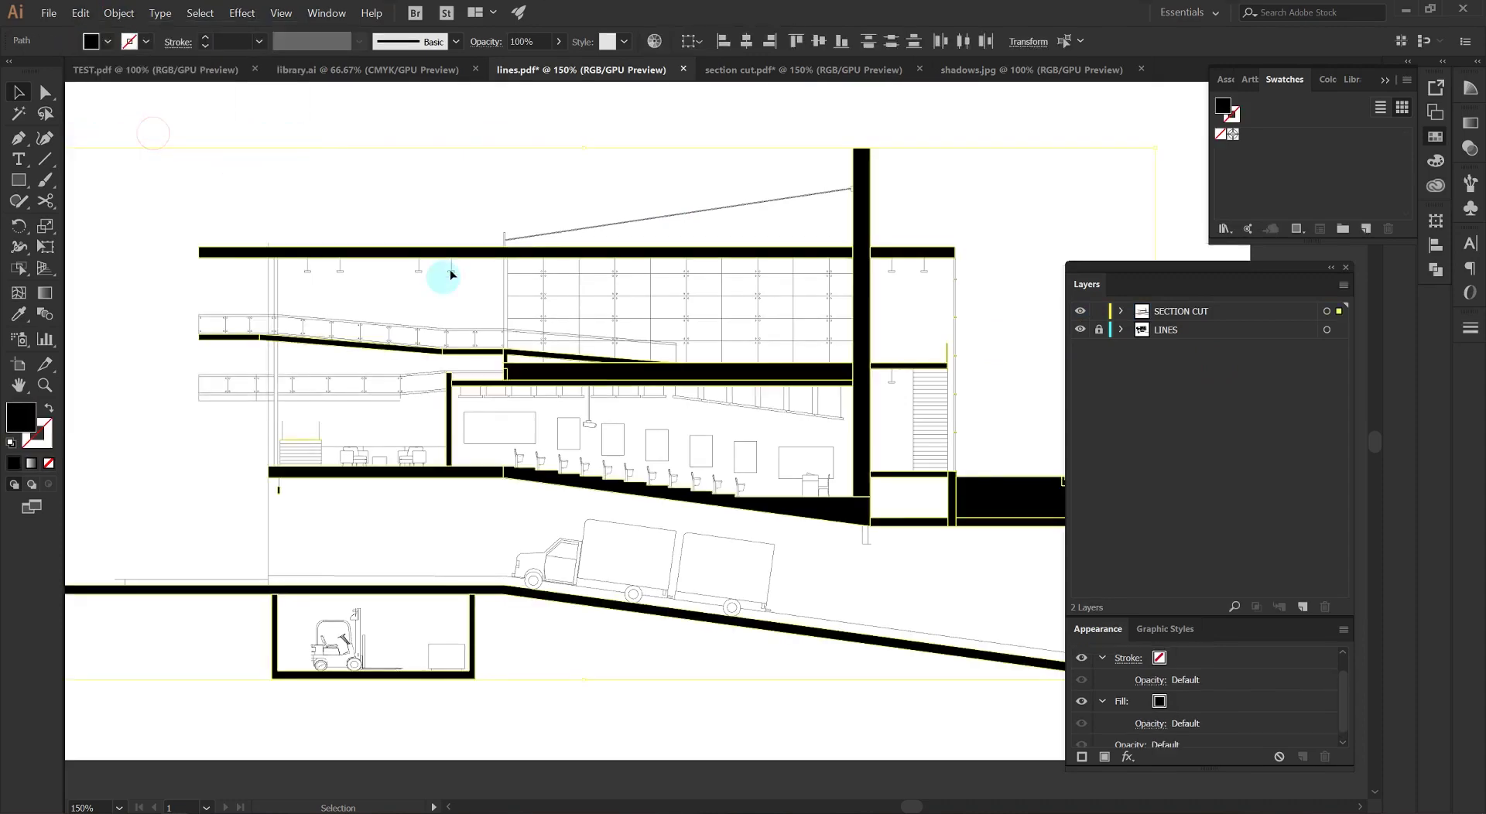
{"action": "scroll", "coordinate": [563, 479], "scroll_direction": "down", "scroll_amount": 1}
{"action": "left_click", "coordinate": [695, 374]}
{"action": "left_click_drag", "start_coordinate": [642, 433], "coordinate": [673, 406]}
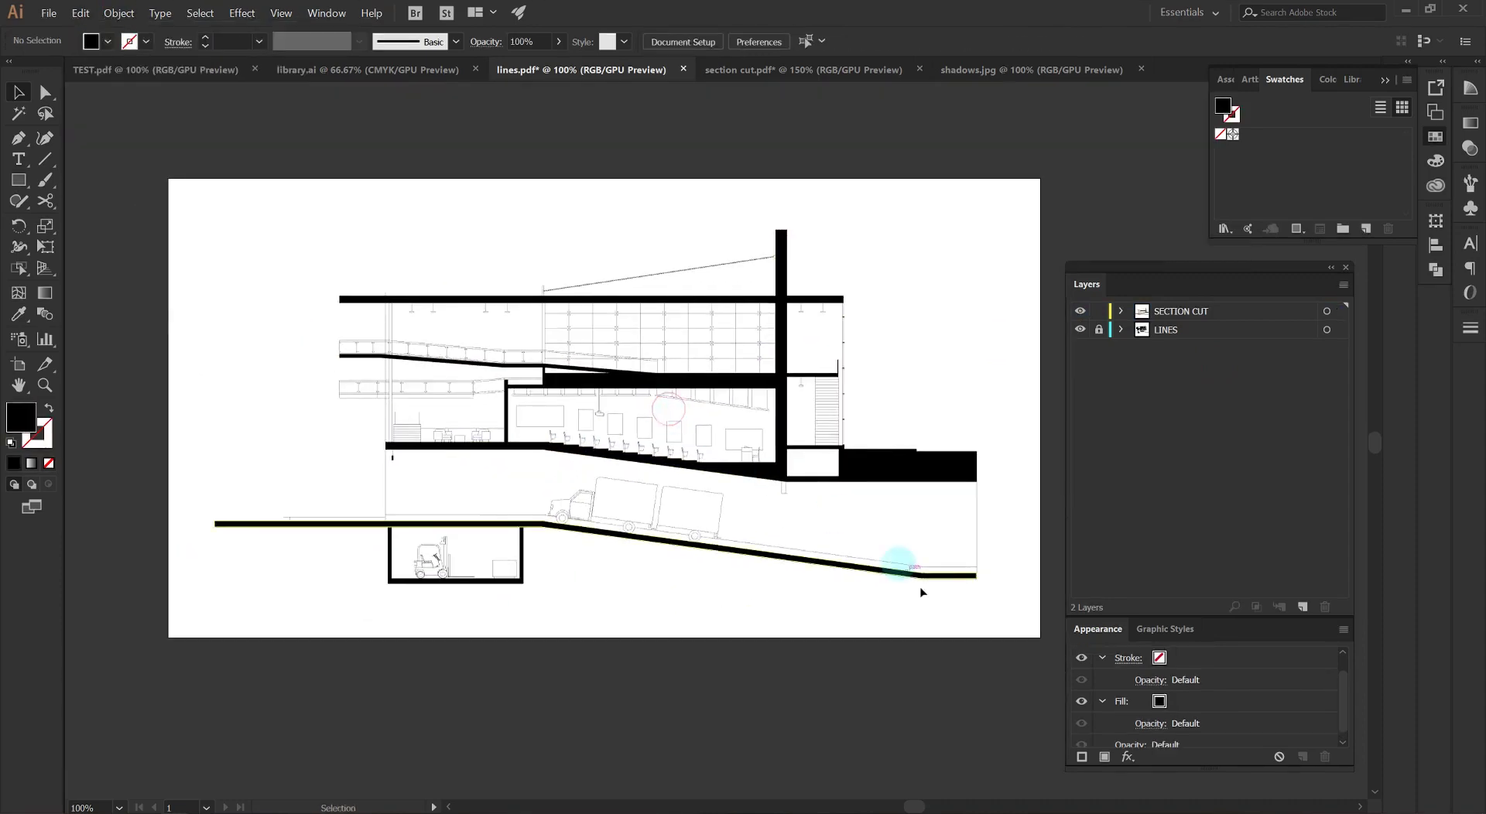
Select all the pasted cut shapes and combine them with the Pathfinder Merge operation.
{"action": "left_click_drag", "start_coordinate": [1014, 673], "coordinate": [532, 414]}
{"action": "left_click_drag", "start_coordinate": [161, 190], "coordinate": [318, 298]}
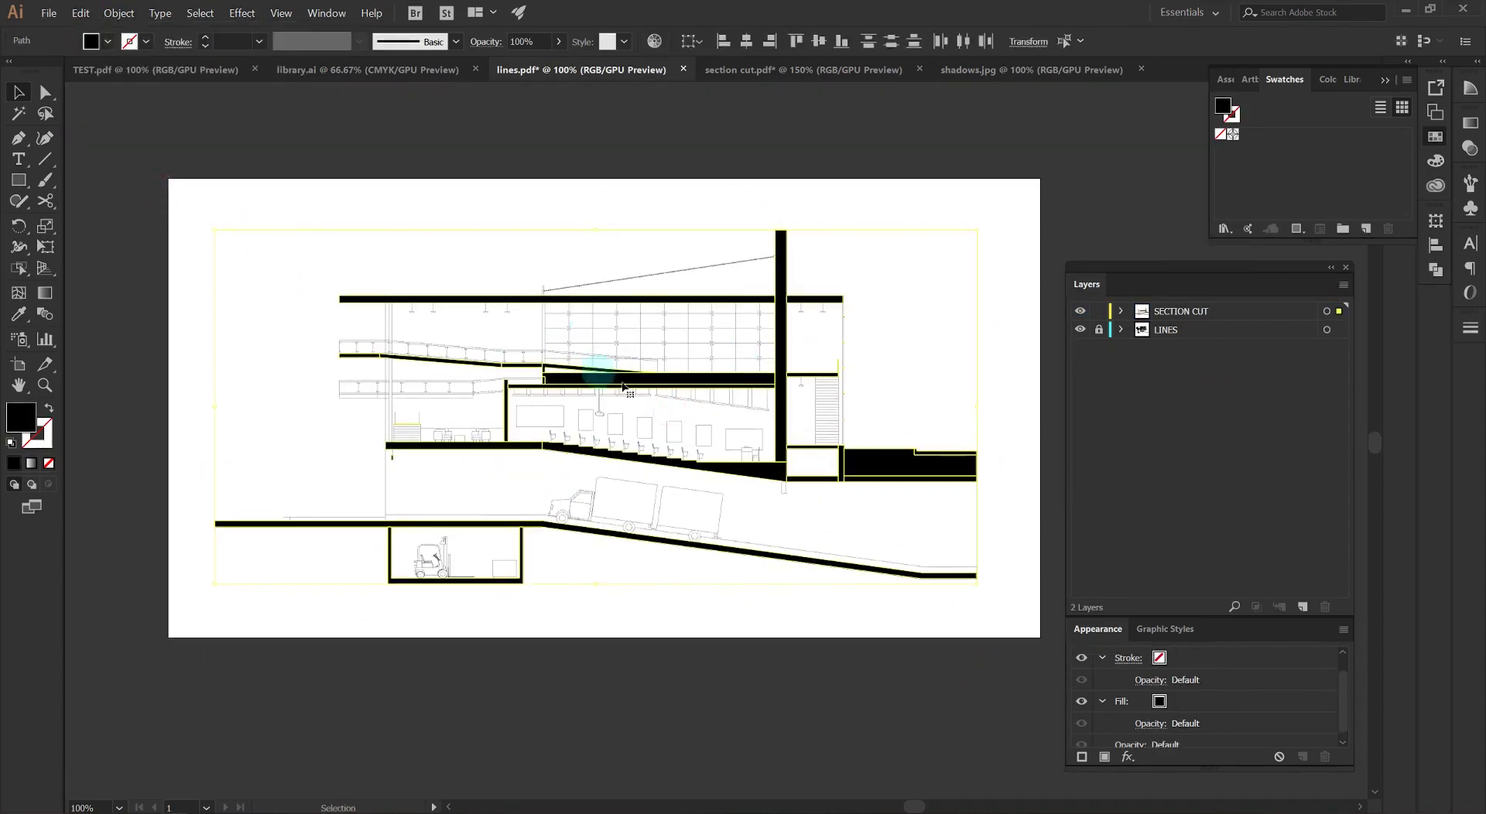
{"action": "left_click", "coordinate": [1435, 272]}
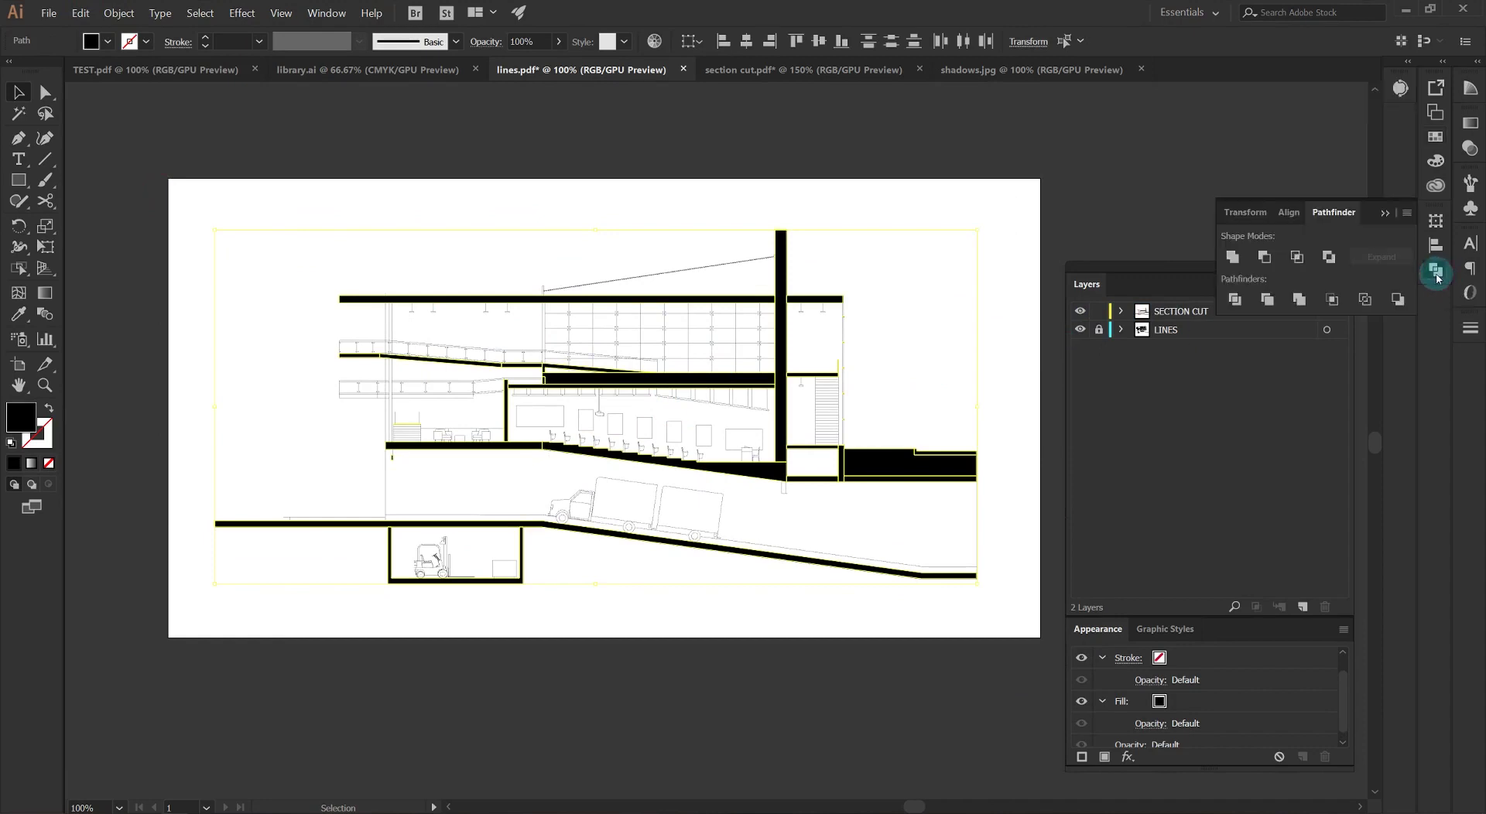
{"action": "left_click", "coordinate": [1299, 301]}
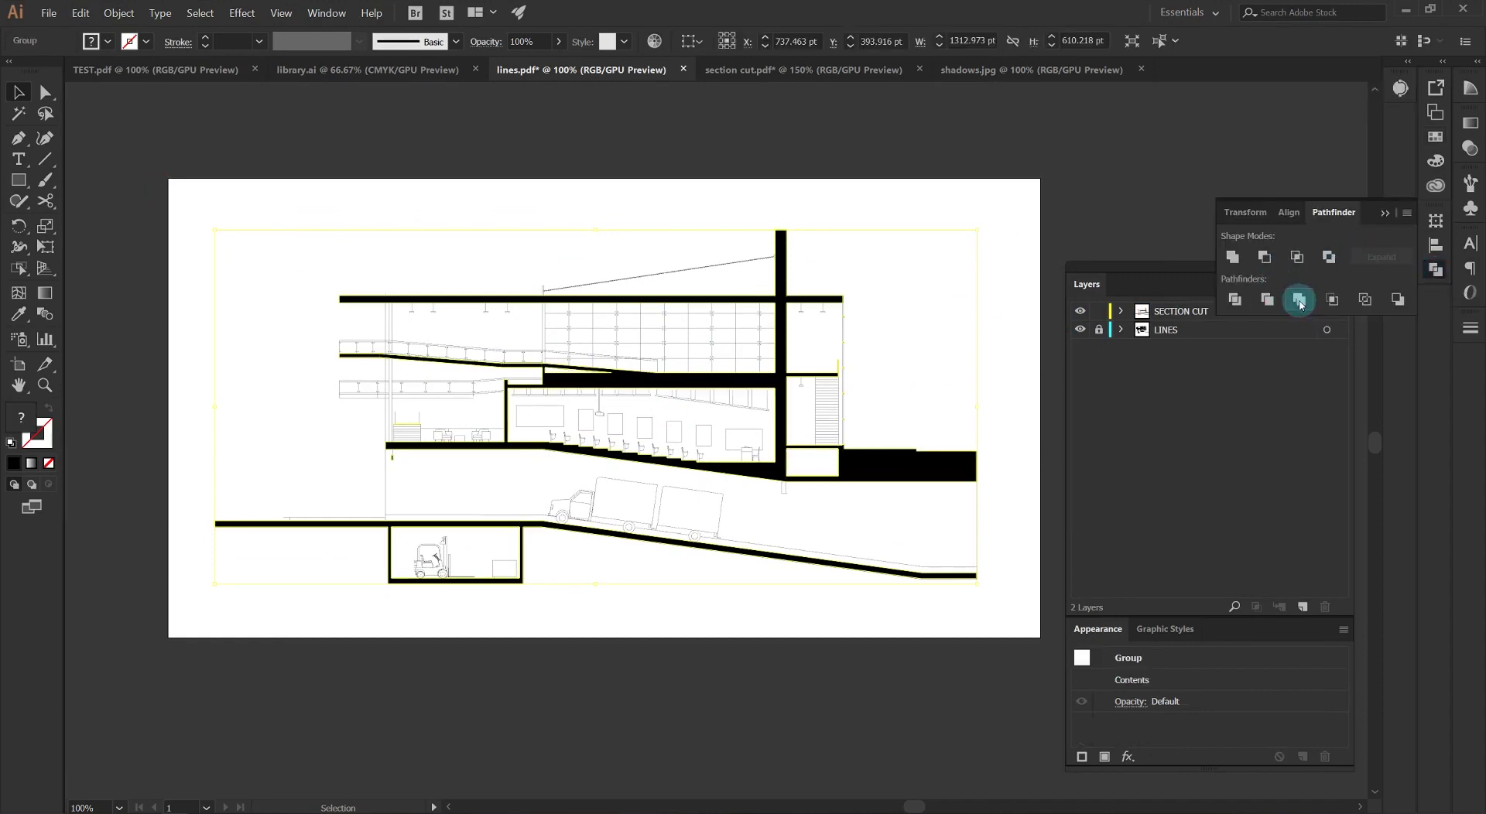
{"action": "left_click", "coordinate": [927, 412]}
{"action": "left_click_drag", "start_coordinate": [925, 451], "coordinate": [934, 410]}
{"action": "left_click", "coordinate": [931, 403]}
{"action": "scroll", "coordinate": [693, 414], "scroll_direction": "up", "scroll_amount": 1}
{"action": "mouse_move", "coordinate": [764, 440]}
{"action": "left_mouse_down"}
{"action": "mouse_move", "coordinate": [773, 422]}
{"action": "mouse_move", "coordinate": [791, 428]}
{"action": "left_mouse_up"}
{"action": "scroll", "coordinate": [652, 433], "scroll_direction": "down", "scroll_amount": 1}
{"action": "left_click", "coordinate": [929, 706]}
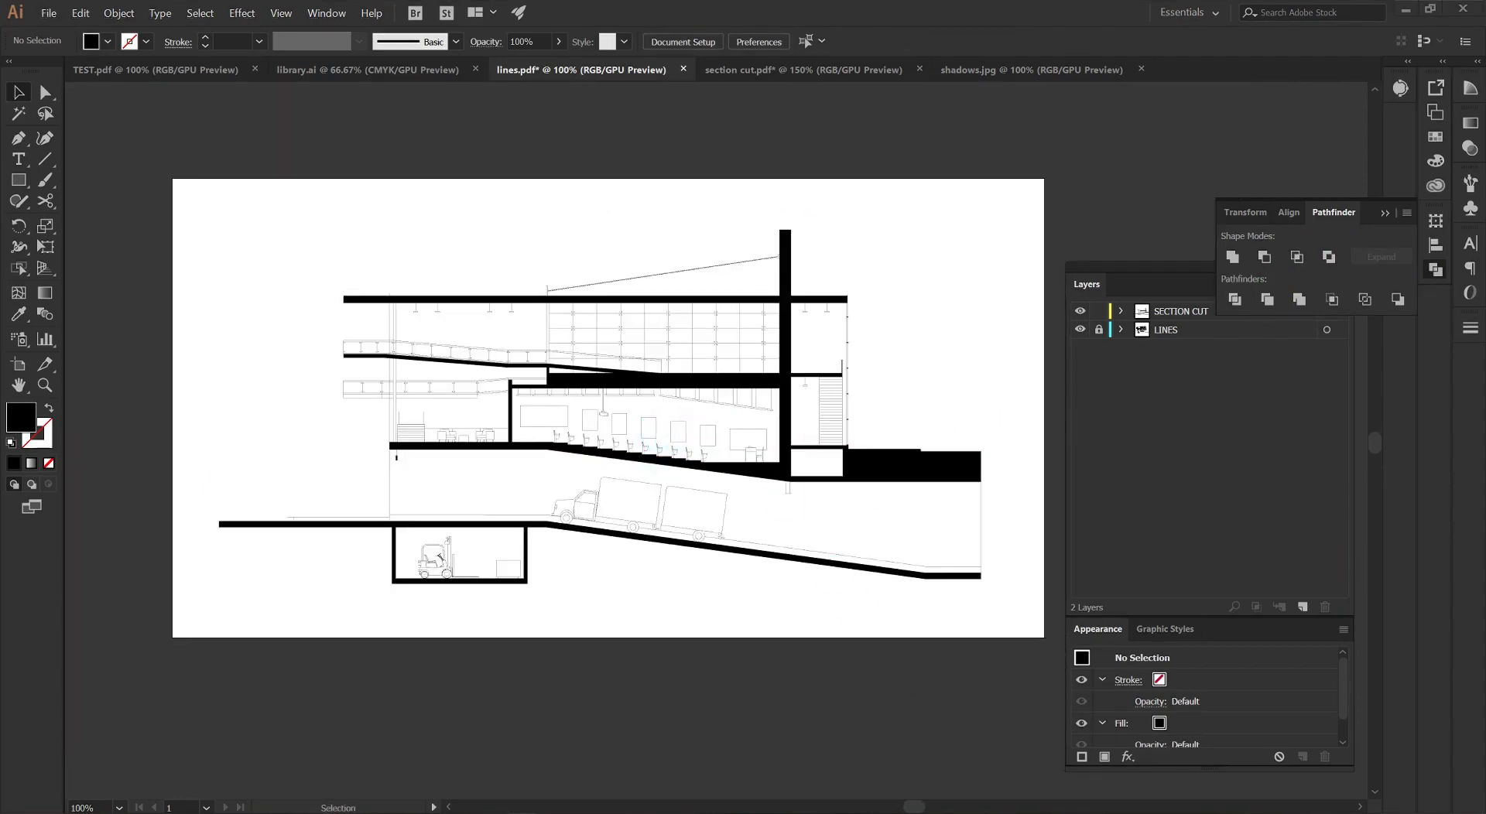
{"action": "left_click", "coordinate": [1383, 217]}
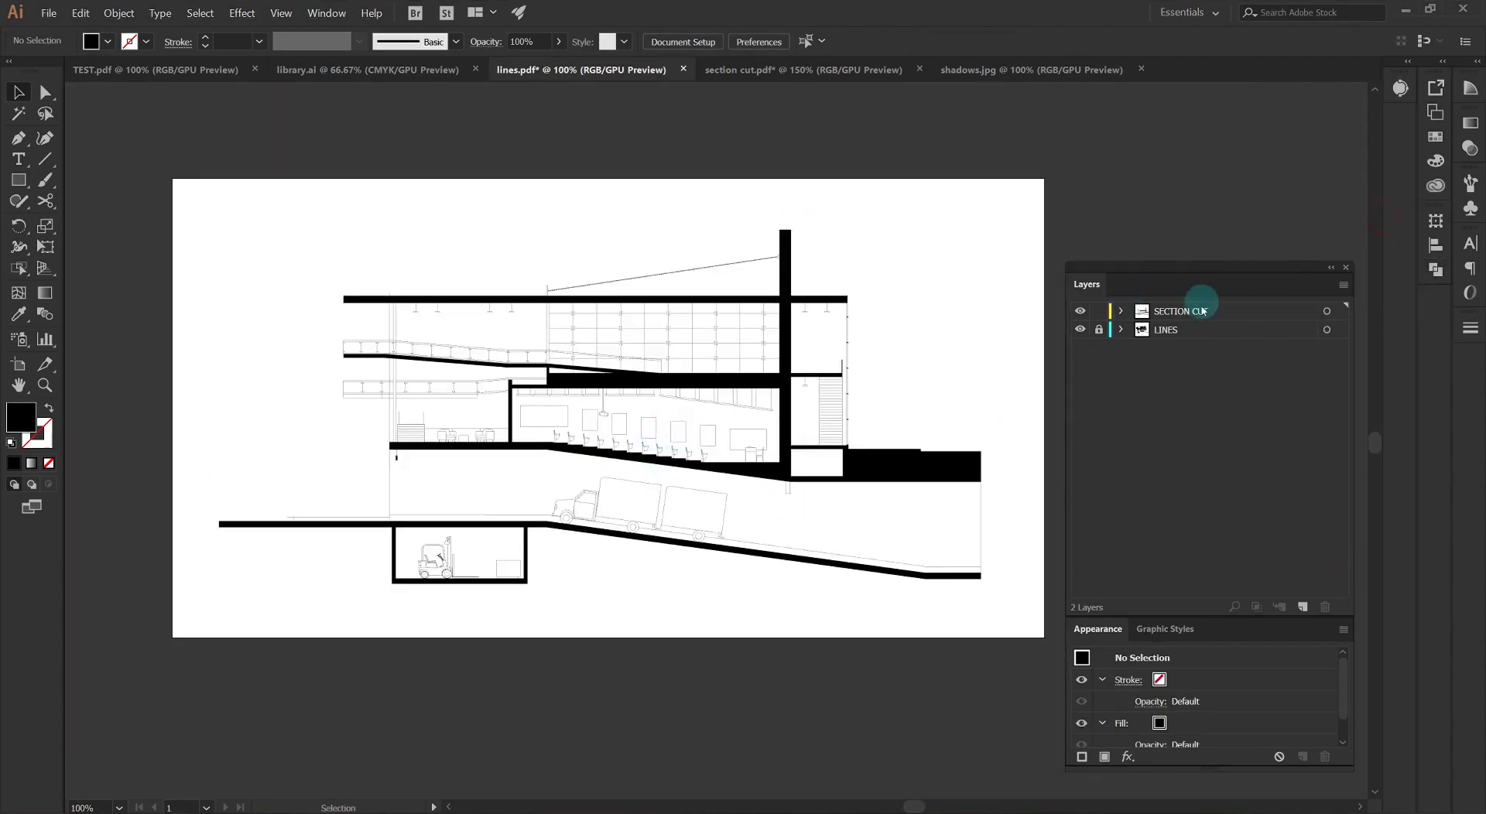
Rename the SECTION CUT layer as SECTION CUT FILL and add a layer named SECTION CUT OUTLINE above it.
{"action": "double_click", "coordinate": [1184, 308]}
{"action": "left_click", "coordinate": [229, 53]}
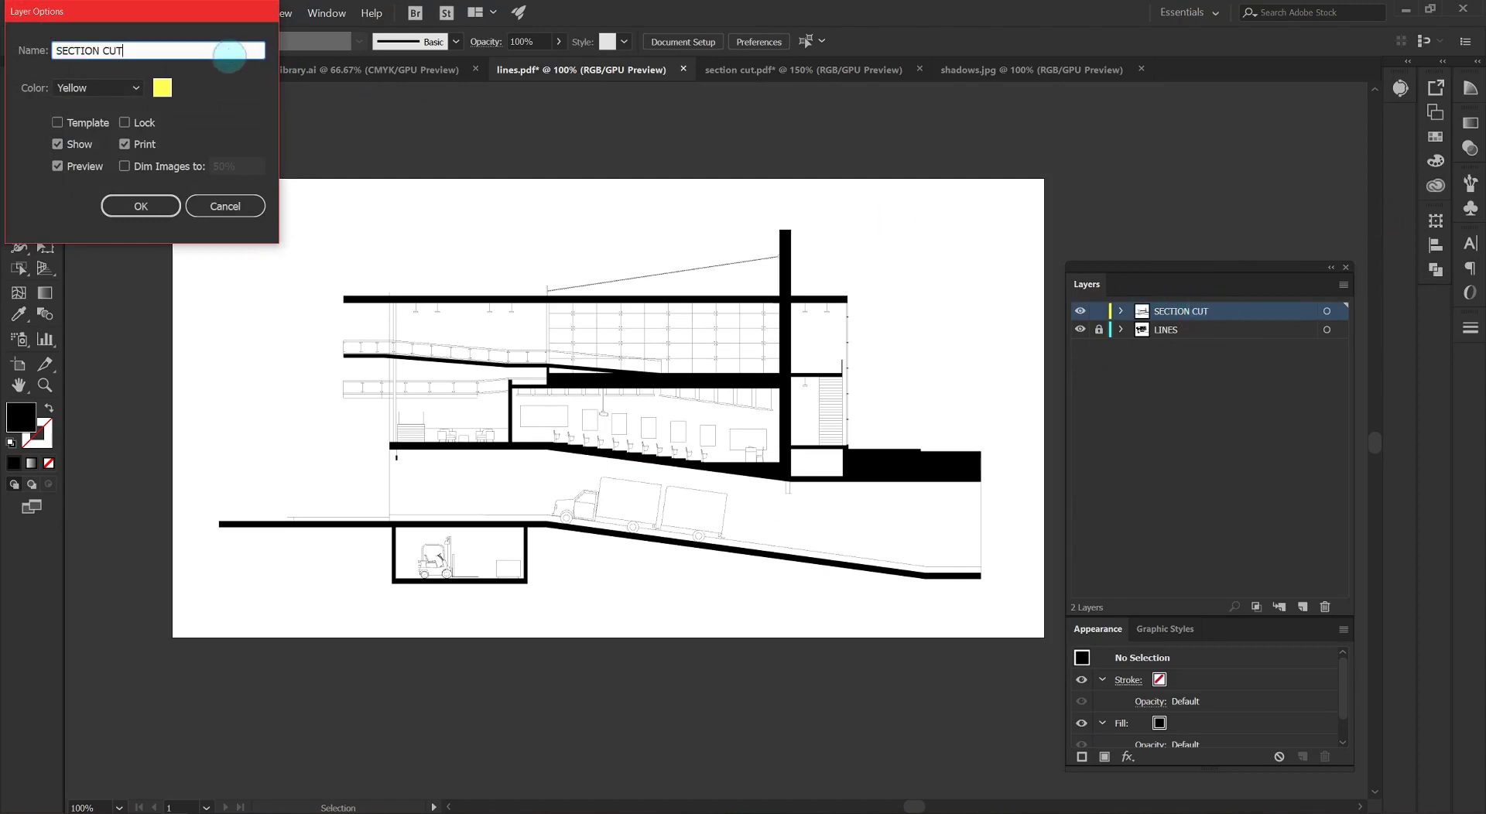
{"action": "key", "text": "Return"}
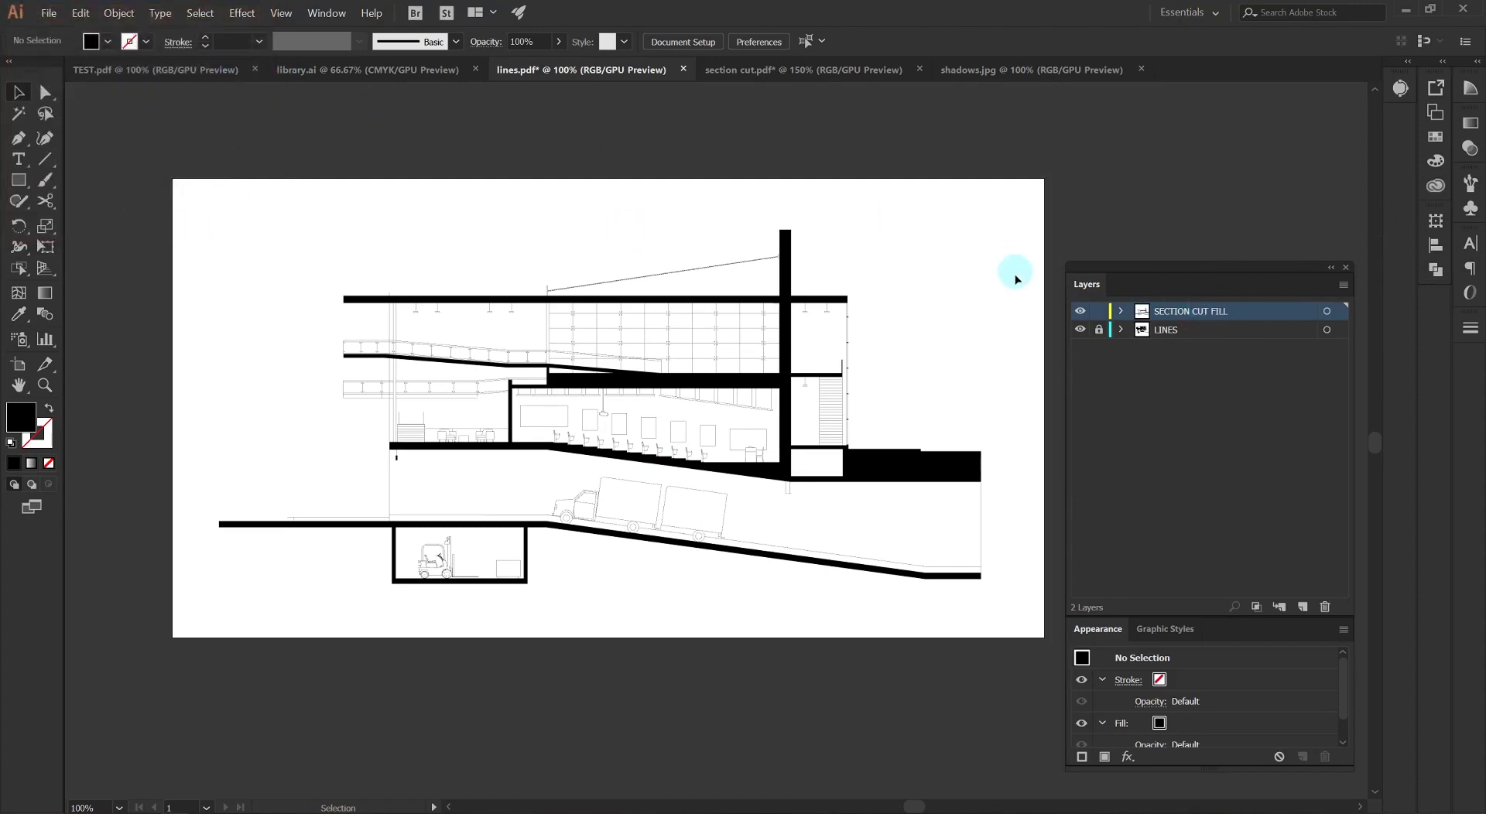
{"action": "left_click", "coordinate": [1303, 607]}
{"action": "double_click", "coordinate": [1166, 311]}
{"action": "type", "text": "SE"}
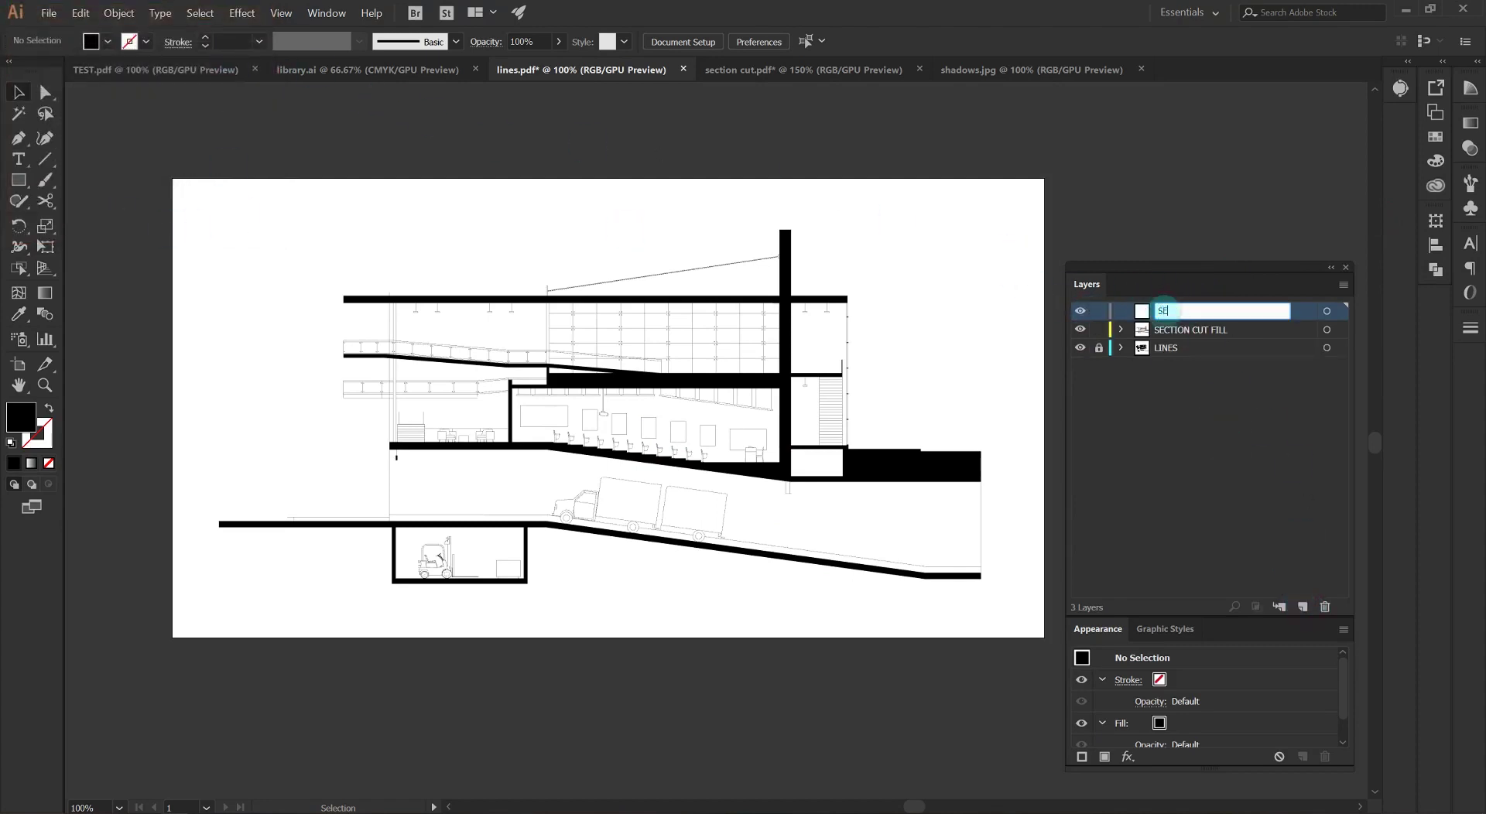
{"action": "type", "text": "CTION CUT OUTLINE"}
{"action": "key", "text": "Return"}
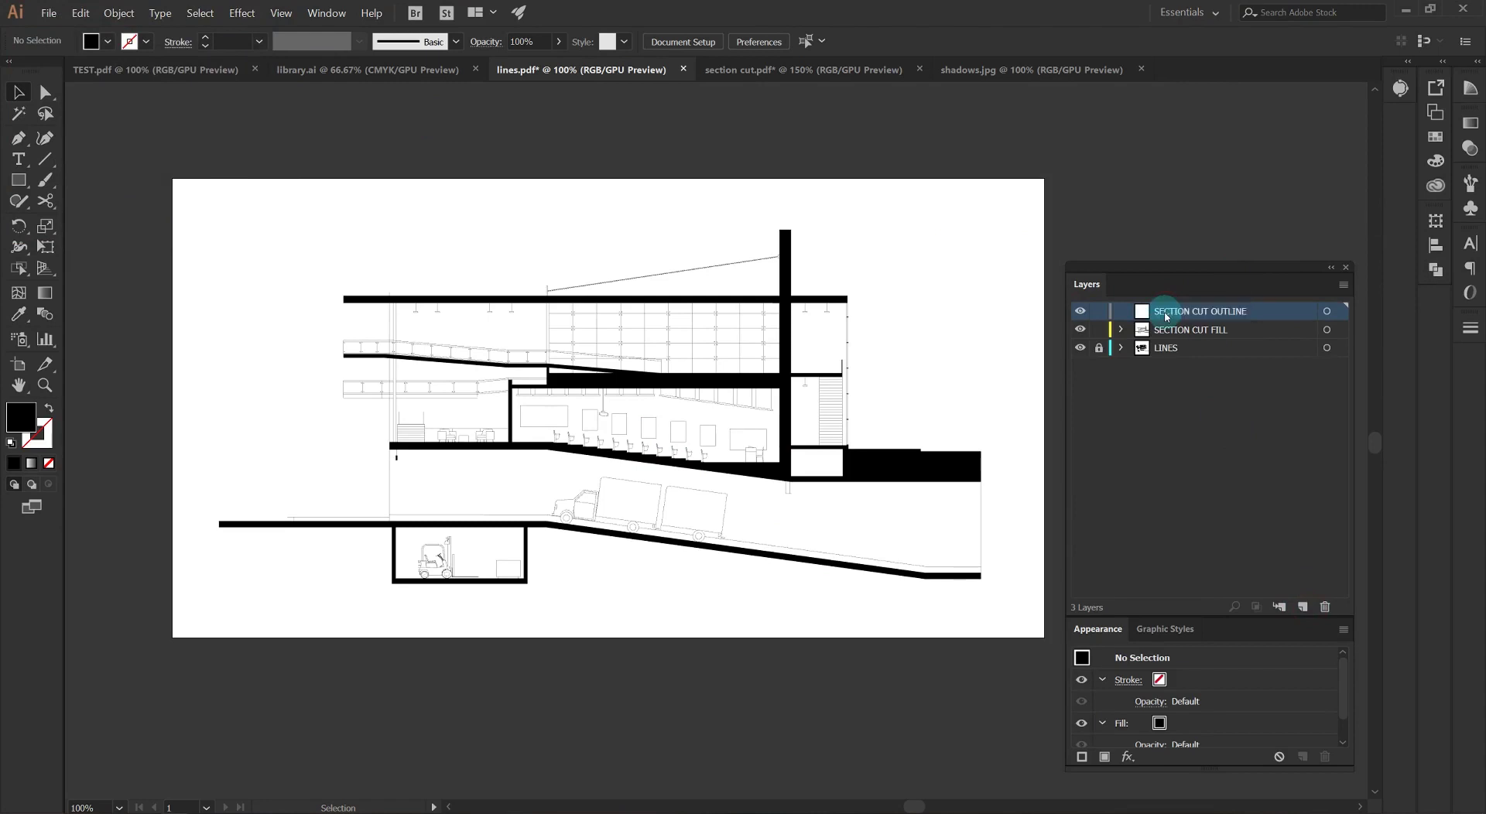
Duplicate the merged cut group in place onto the SECTION CUT OUTLINE layer, locking SECTION CUT FILL.
{"action": "left_click", "coordinate": [766, 381]}
{"action": "left_click", "coordinate": [1098, 329]}
{"action": "left_click", "coordinate": [1177, 310]}
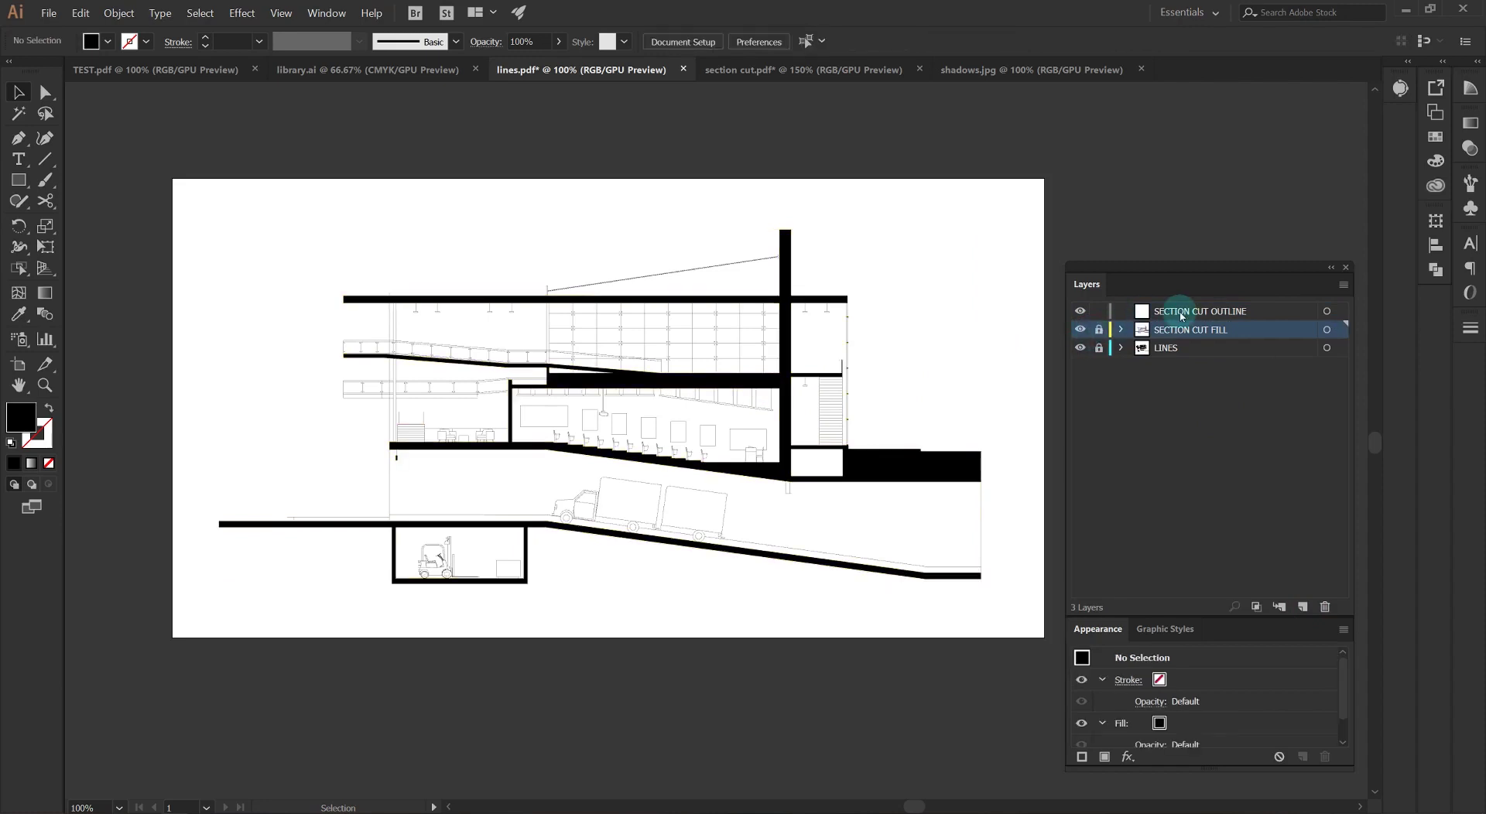
{"action": "left_click", "coordinate": [80, 13]}
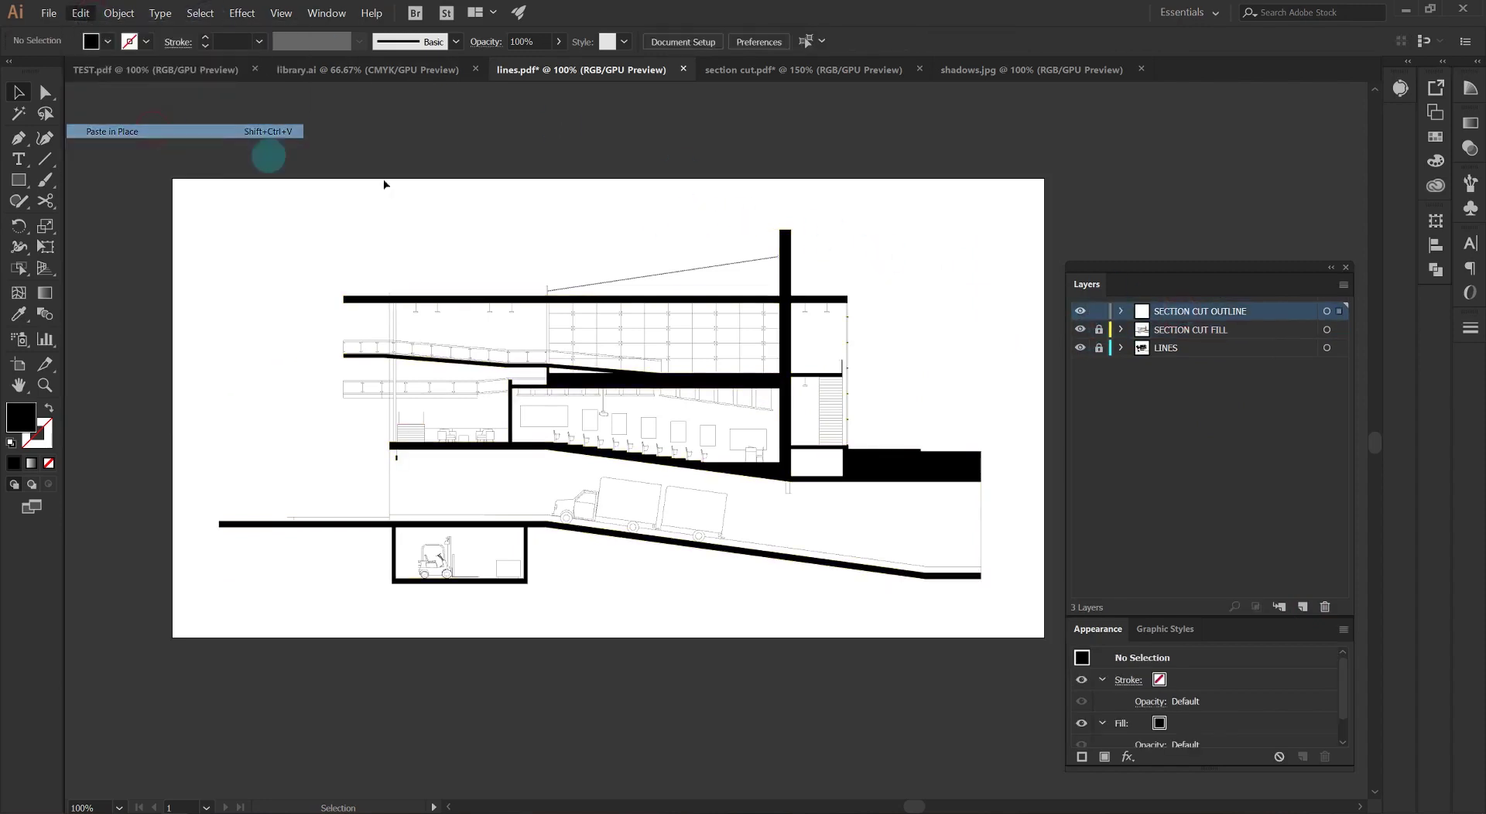
{"action": "left_click", "coordinate": [144, 106]}
With SECTION CUT OUTLINE locked and hidden, fill the unlocked SECTION CUT FILL group with the Registration swatch.
{"action": "left_click", "coordinate": [1099, 328]}
{"action": "left_click", "coordinate": [1098, 311]}
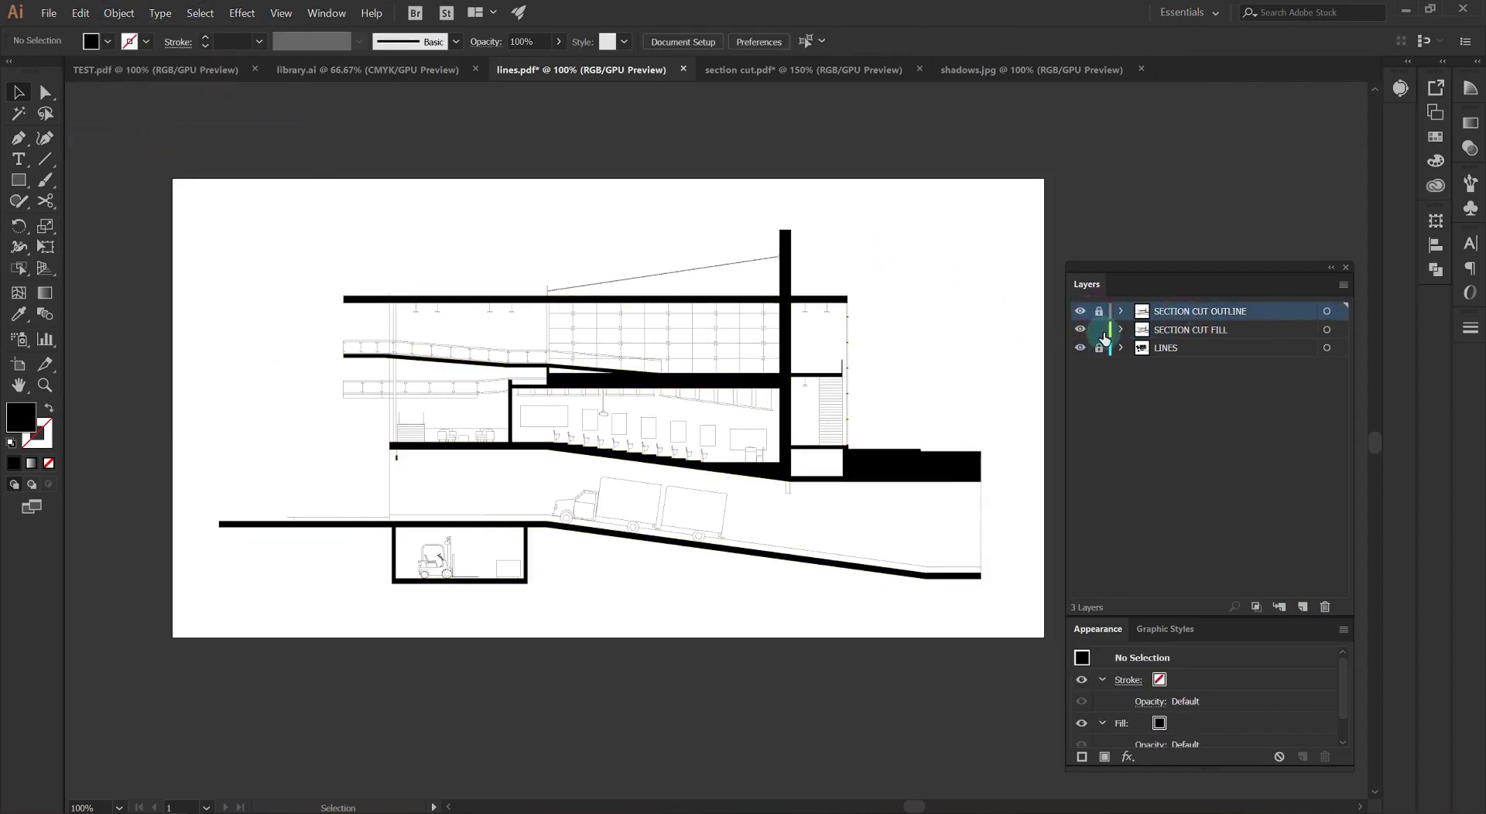
{"action": "left_click", "coordinate": [859, 465]}
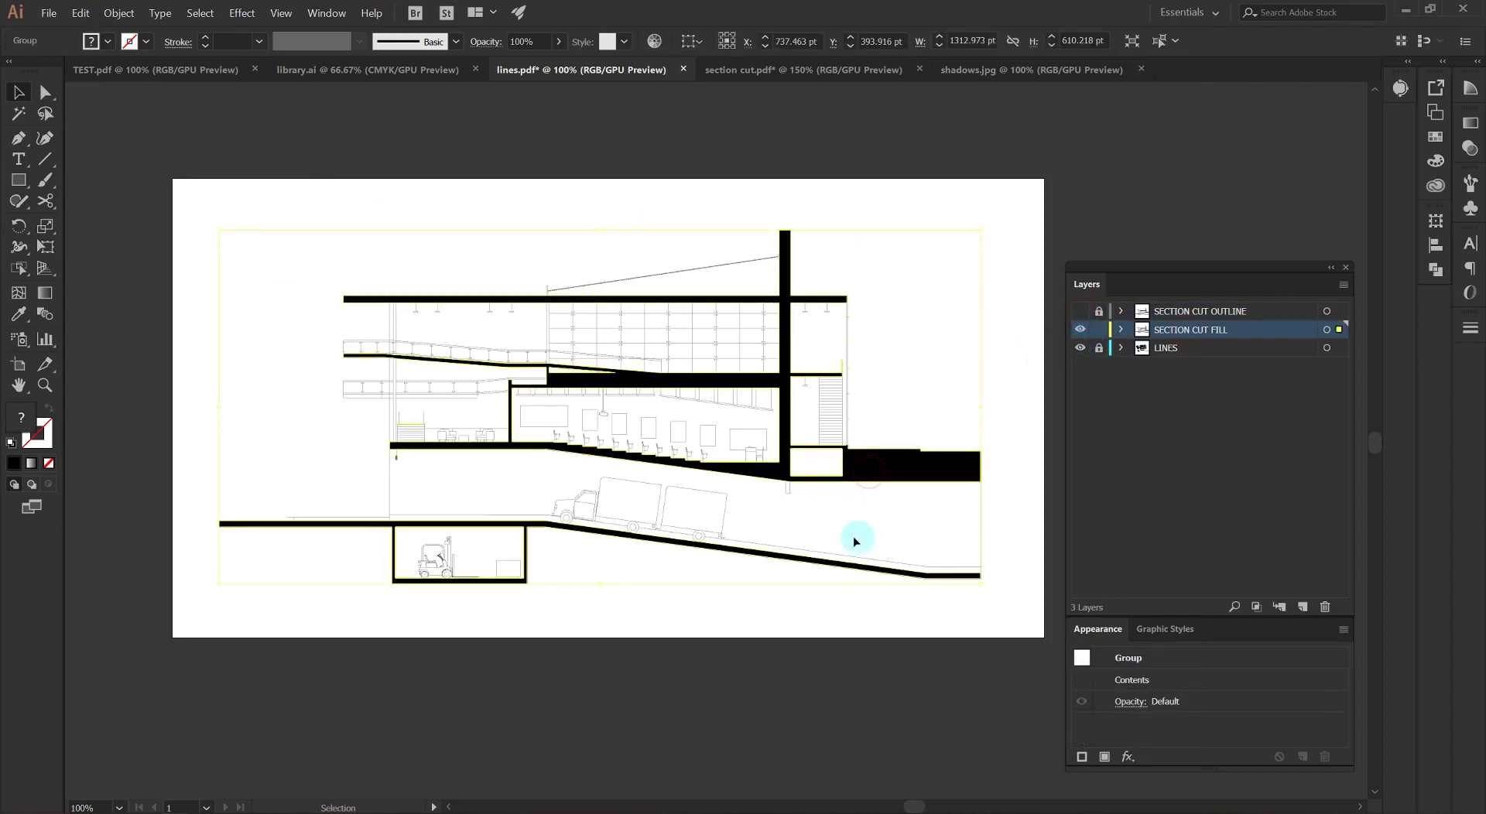
{"action": "left_click", "coordinate": [90, 41]}
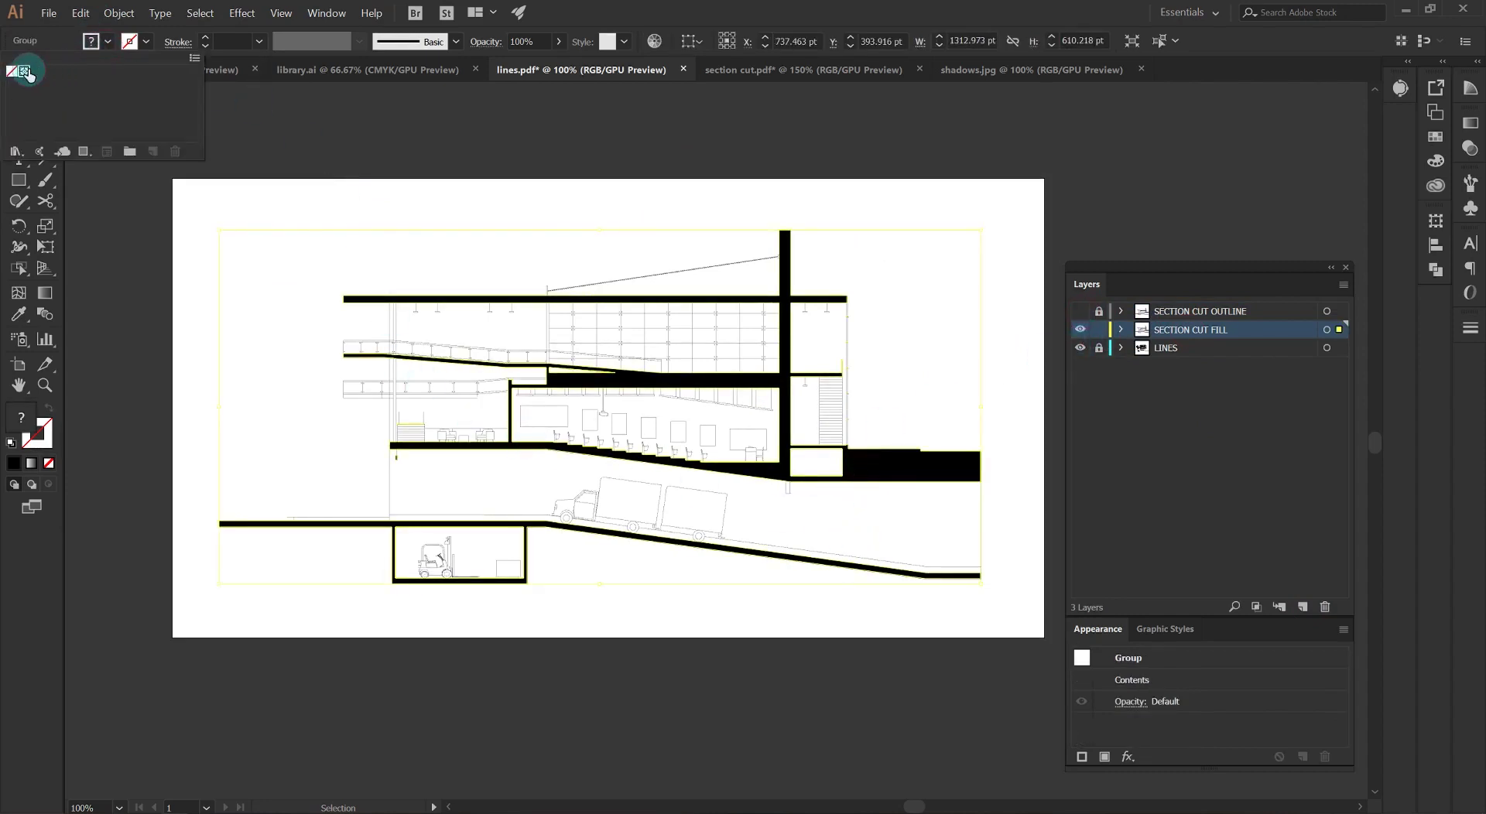
{"action": "left_click", "coordinate": [24, 70]}
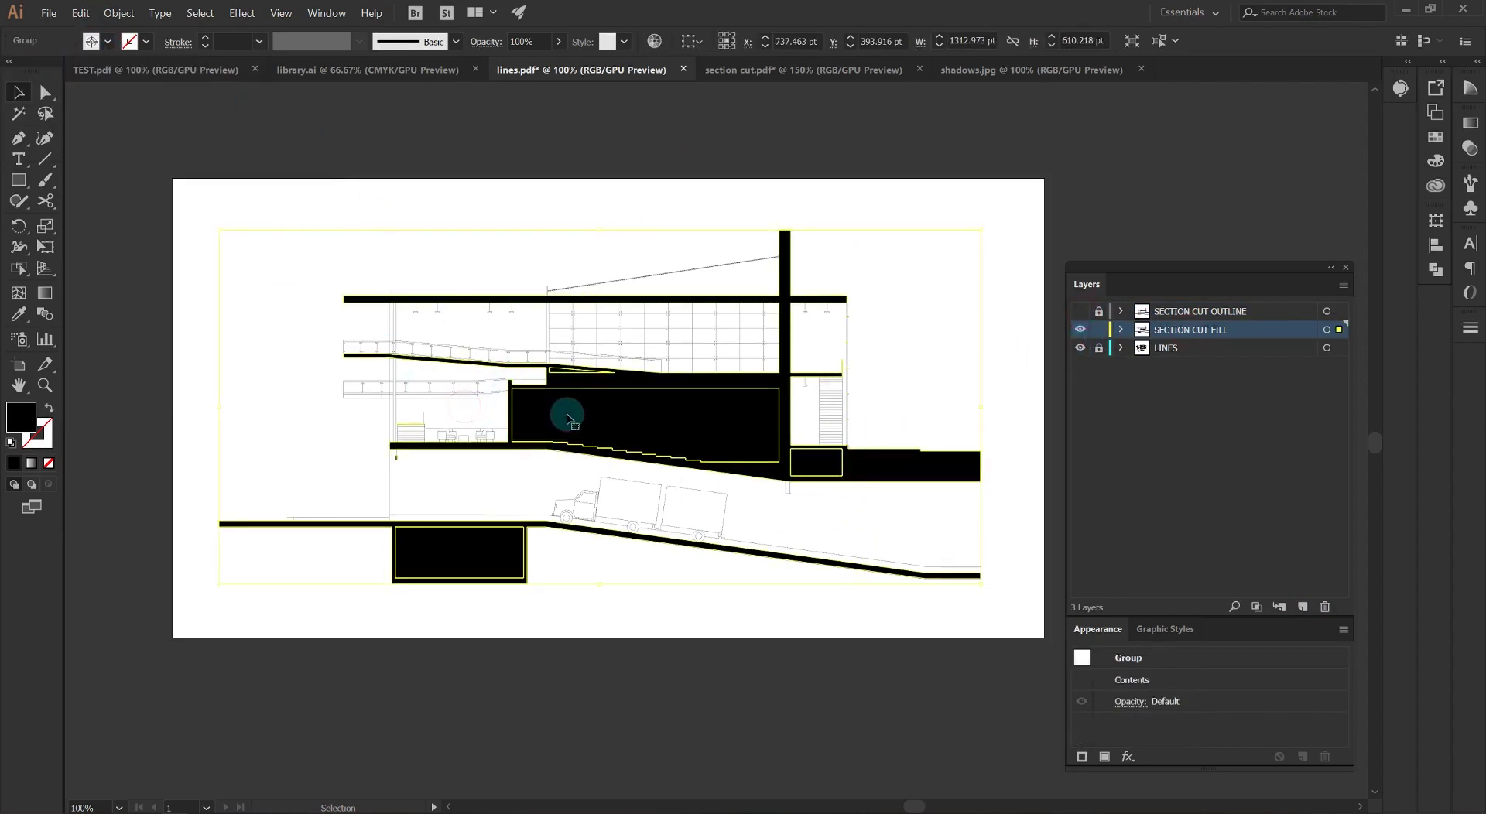
Inside the fill group, delete the black shapes covering the auditorium, the forklift basement and the small room beneath the green stair.
{"action": "double_click", "coordinate": [596, 408]}
{"action": "key", "text": "Delete"}
{"action": "left_click", "coordinate": [492, 567]}
{"action": "key", "text": "Delete"}
{"action": "left_click", "coordinate": [821, 468]}
{"action": "key", "text": "Delete"}
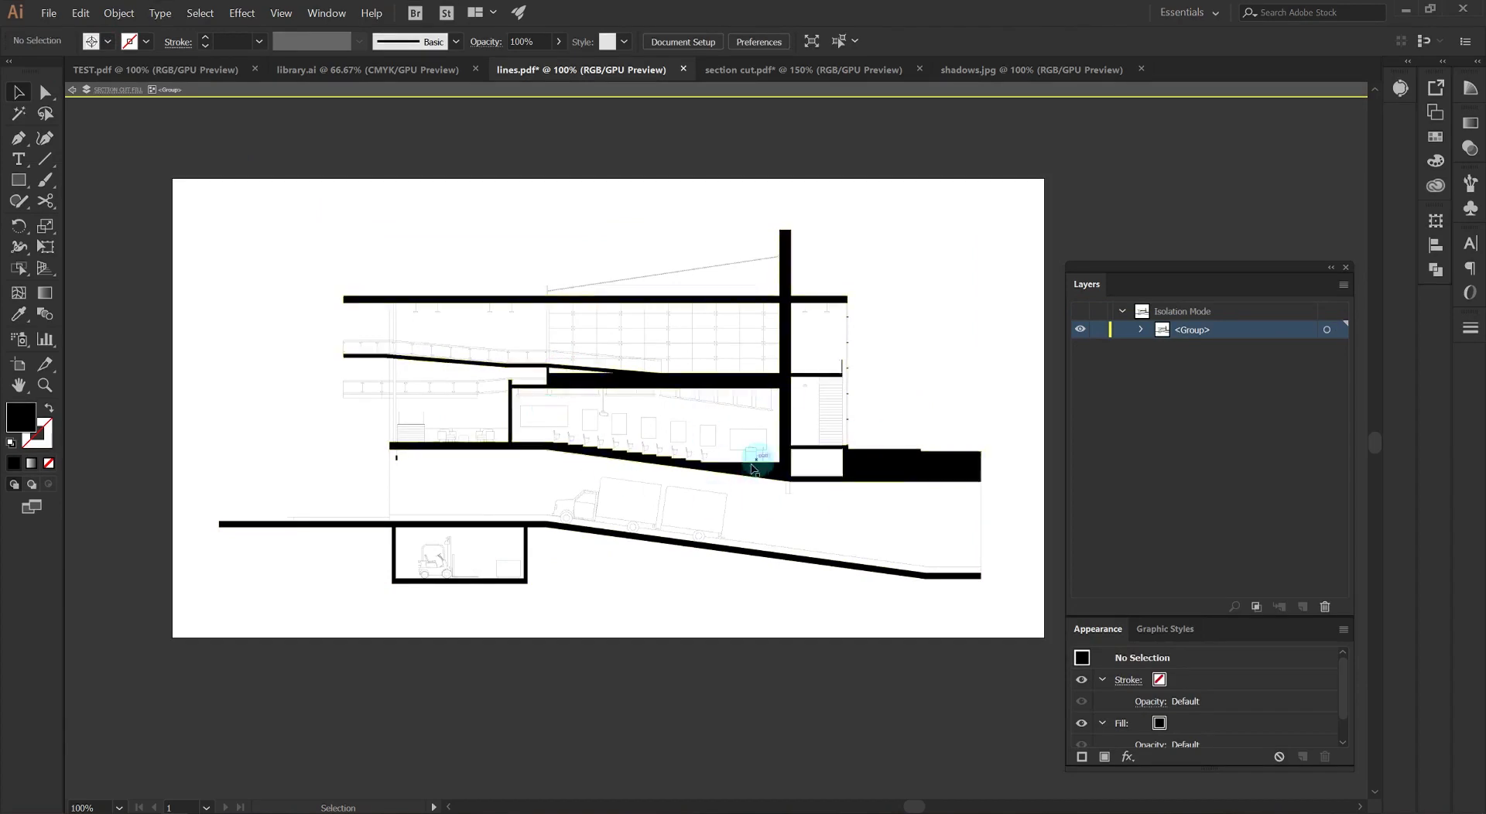
Select all remaining shapes in the fill group and set their Registration tint to 0%.
{"action": "left_click", "coordinate": [965, 468]}
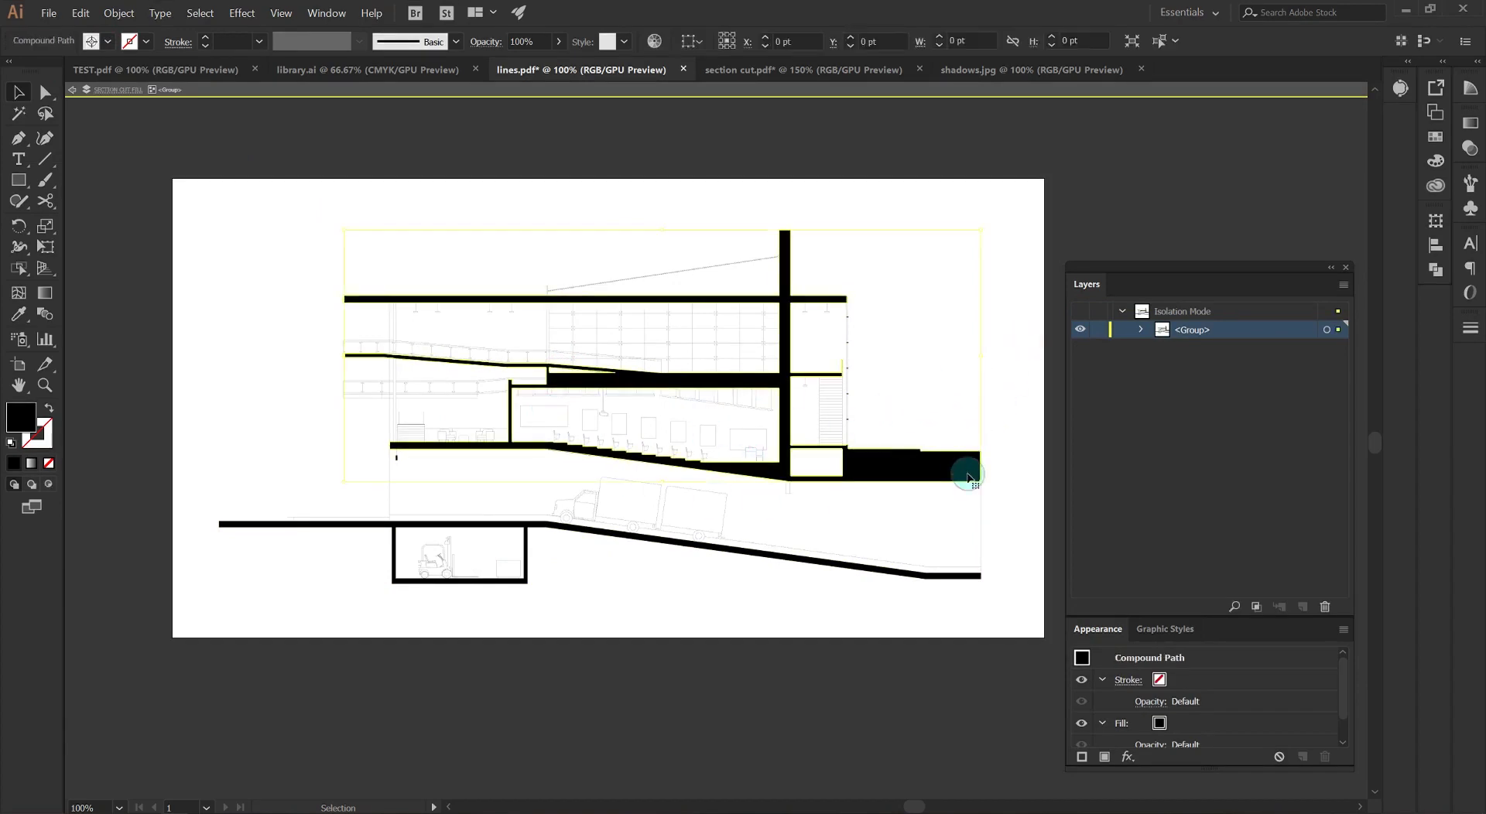
{"action": "left_click_drag", "start_coordinate": [988, 624], "coordinate": [134, 181]}
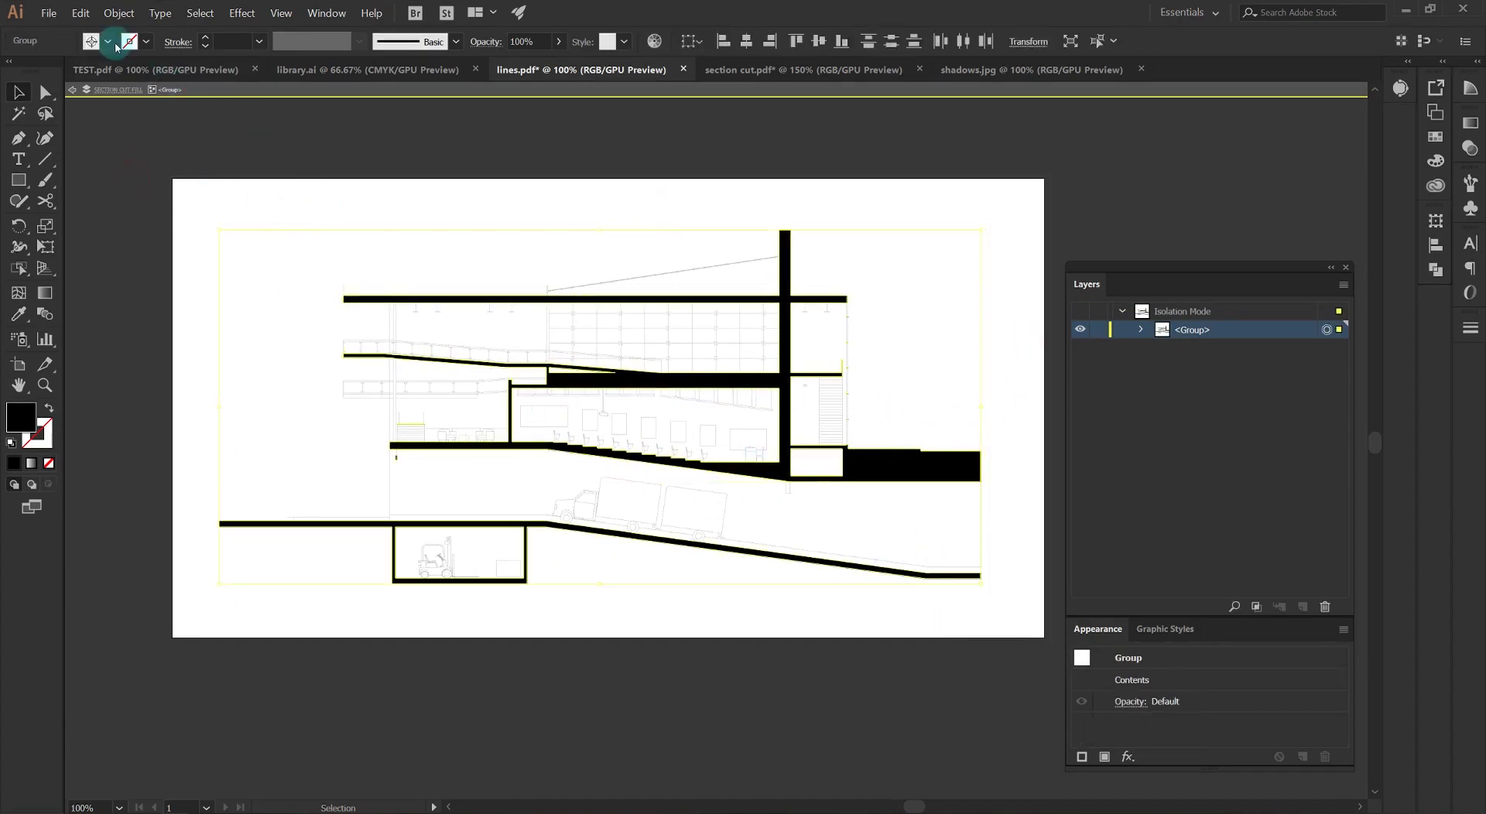
{"action": "left_click", "coordinate": [1444, 157]}
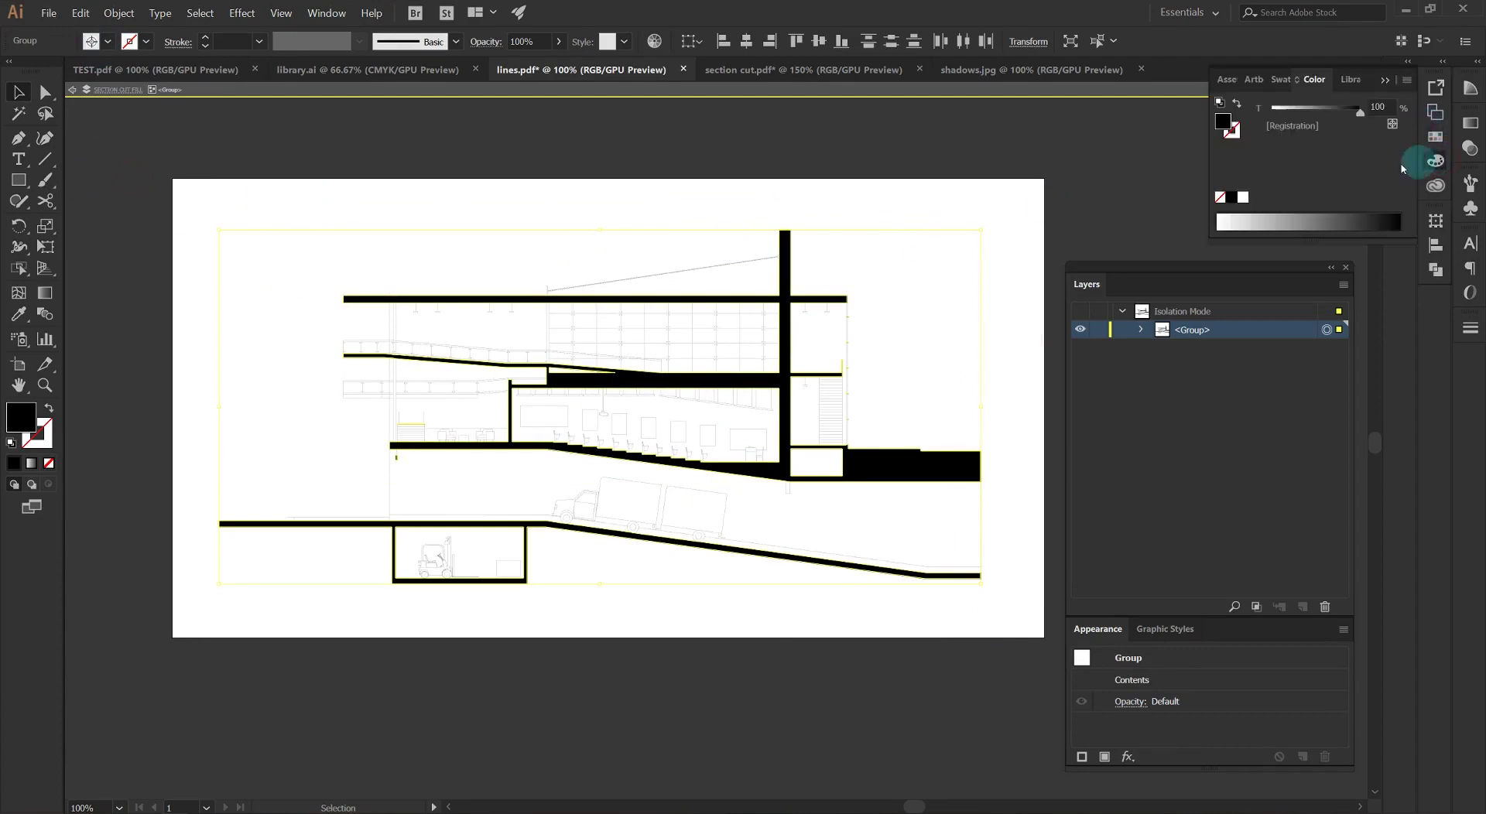
{"action": "left_click_drag", "start_coordinate": [1284, 110], "coordinate": [1265, 109]}
{"action": "left_click", "coordinate": [956, 326]}
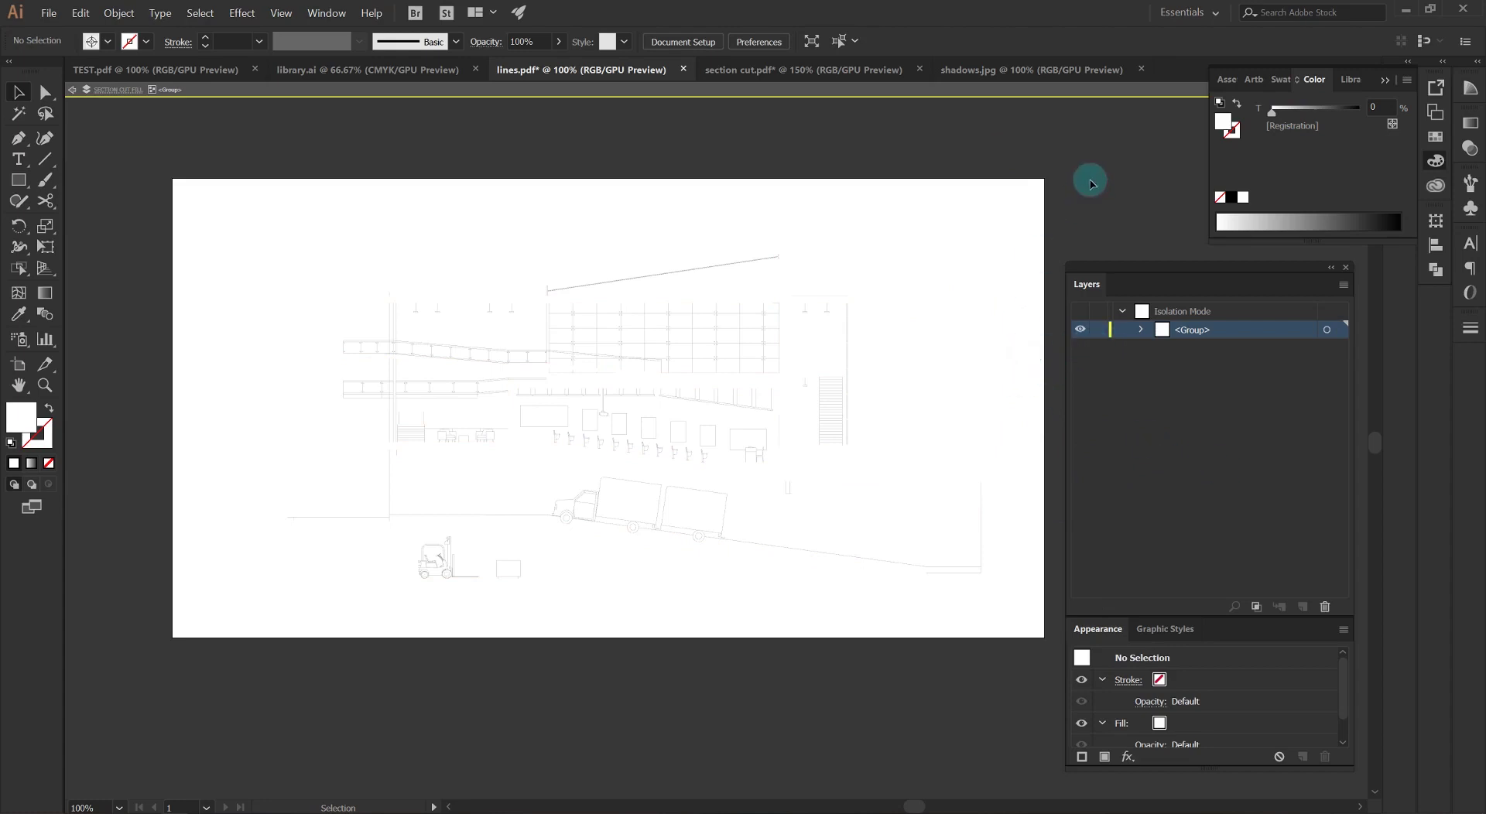
Leave the group's isolation, lock the SECTION CUT FILL layer and make SECTION CUT OUTLINE visible again.
{"action": "double_click", "coordinate": [1026, 360]}
{"action": "left_click", "coordinate": [1079, 311]}
{"action": "left_click", "coordinate": [1080, 311]}
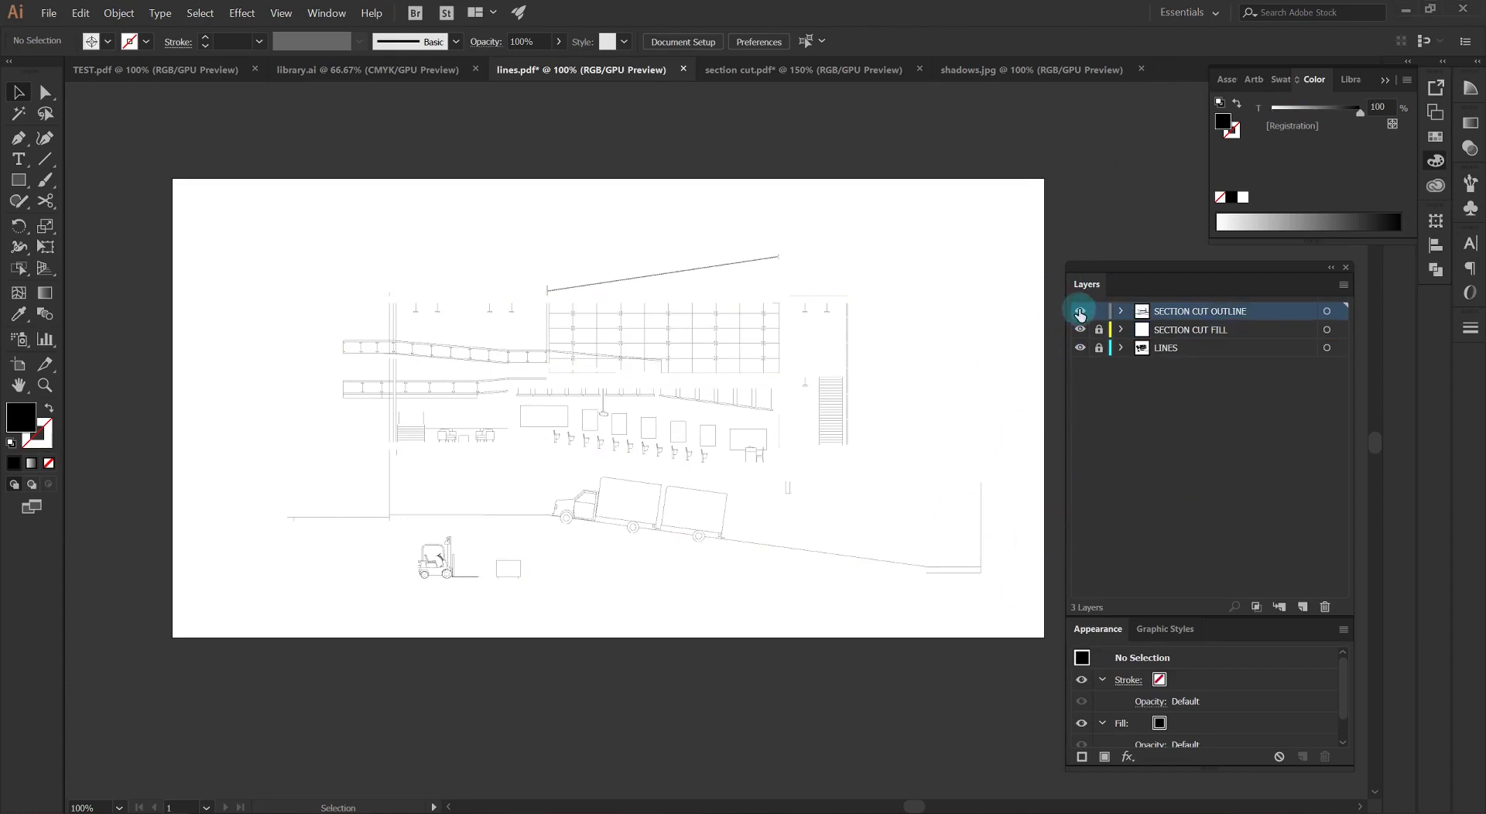
{"action": "left_click", "coordinate": [1080, 311]}
{"action": "left_click", "coordinate": [1079, 312]}
{"action": "left_click", "coordinate": [1080, 311]}
Inside the outline group, turn the black fills of the upper building cut and the lower ground slab into unfilled 1 pt strokes.
{"action": "double_click", "coordinate": [907, 467]}
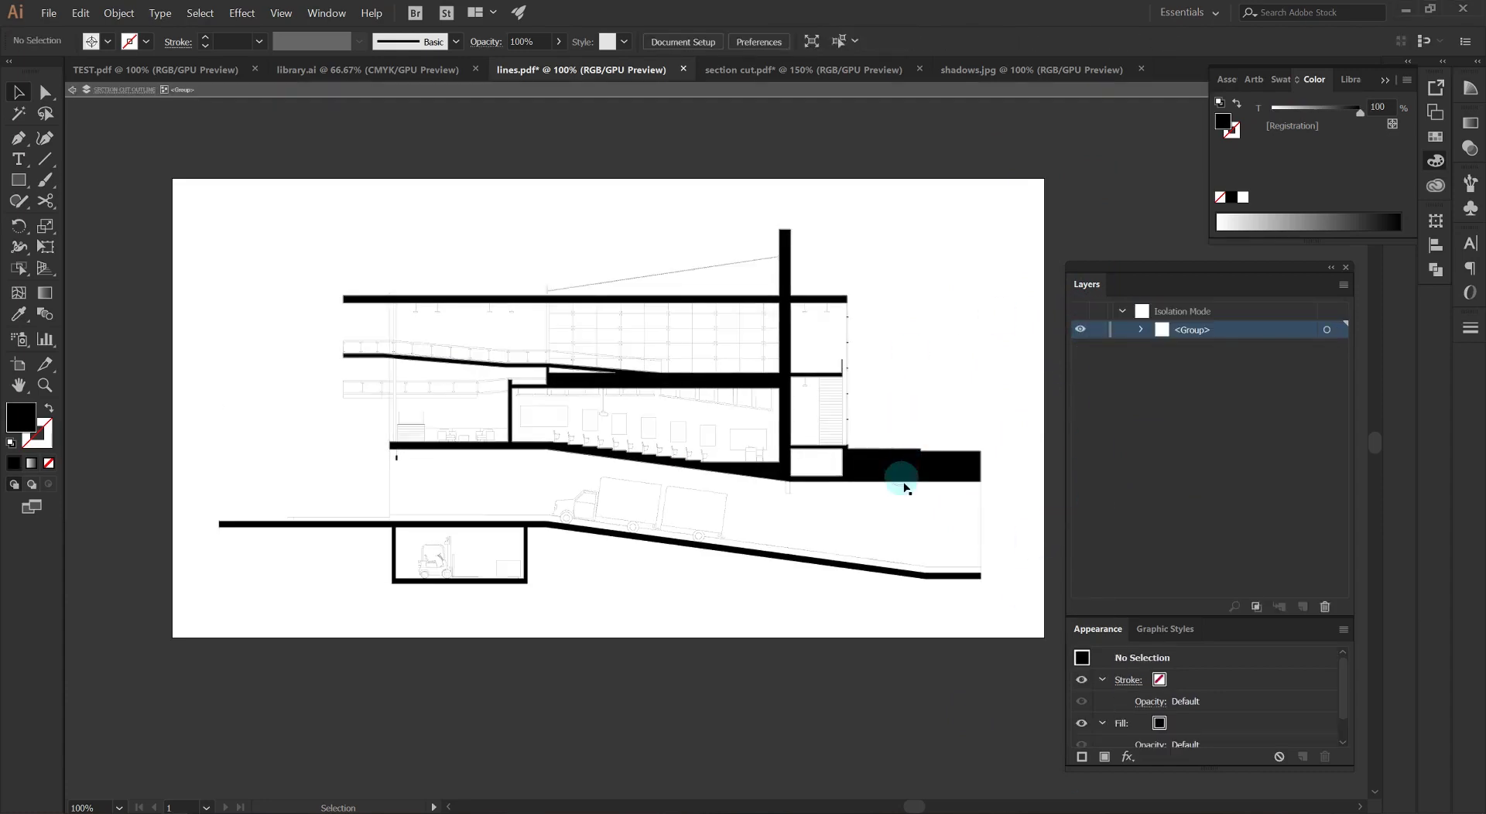
{"action": "left_click", "coordinate": [902, 467]}
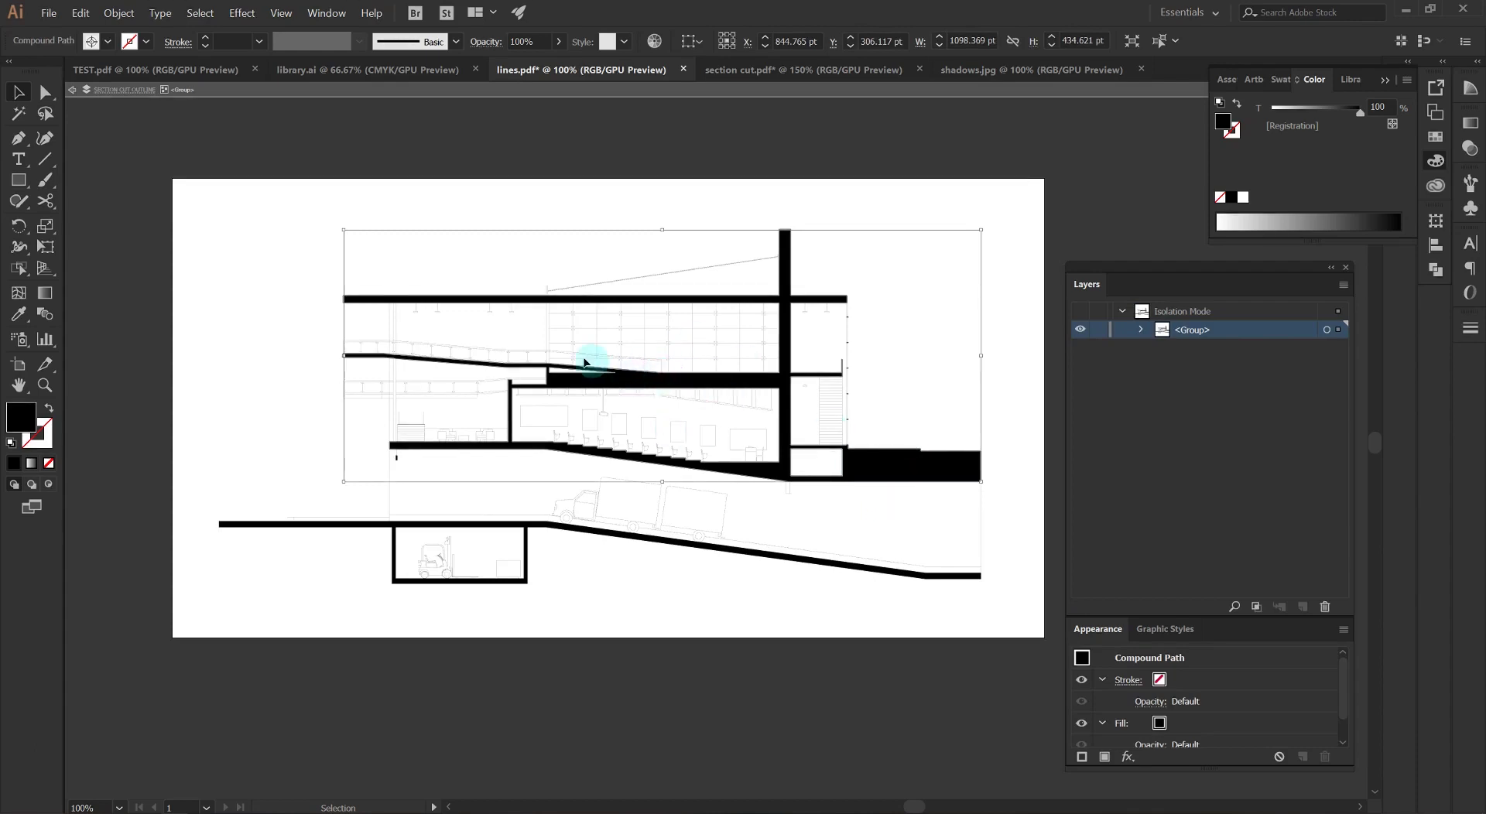
{"action": "left_click", "coordinate": [52, 416]}
{"action": "left_click", "coordinate": [261, 400]}
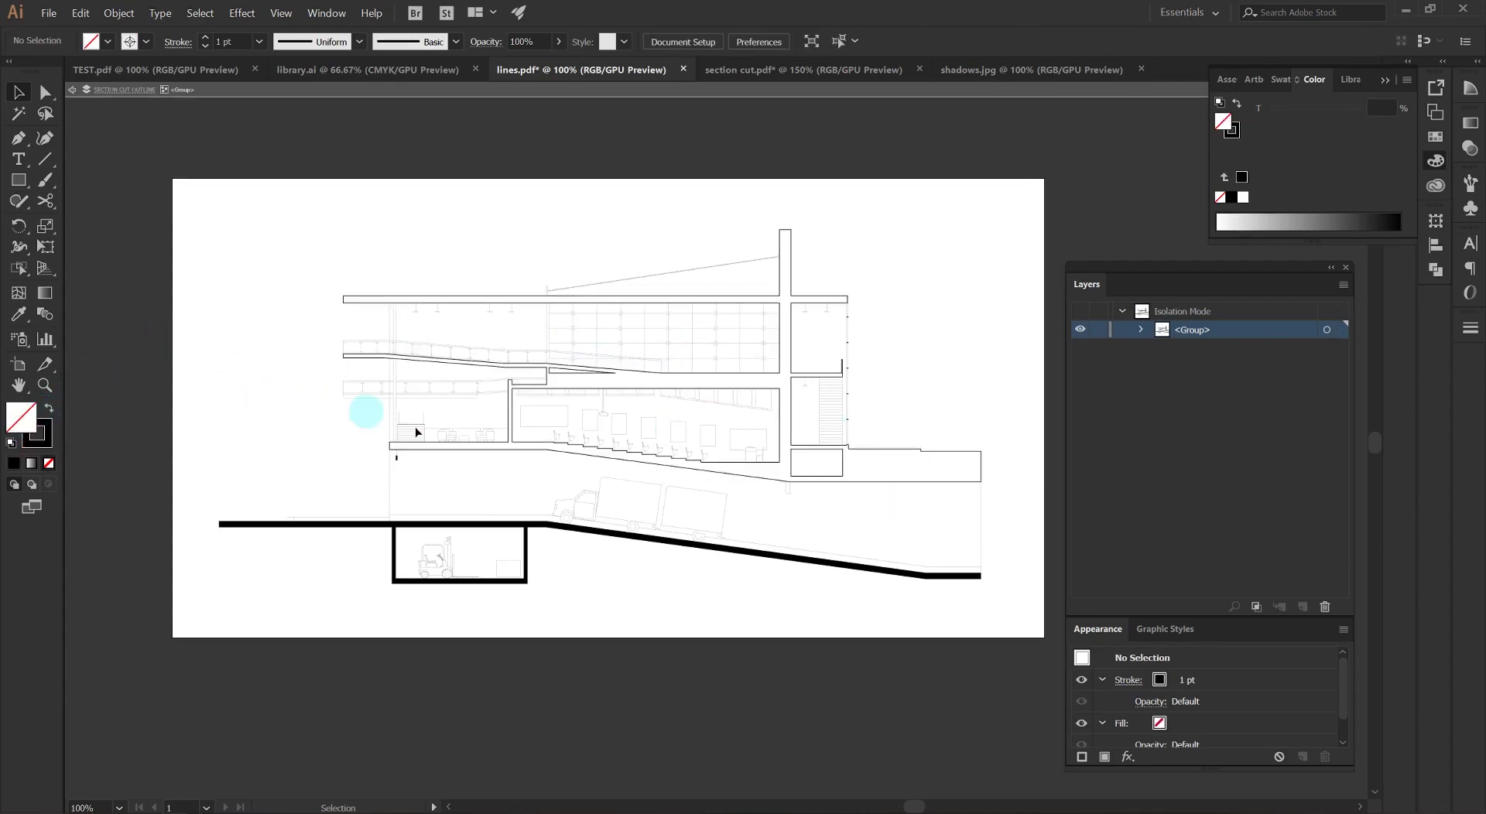
{"action": "left_click", "coordinate": [523, 524]}
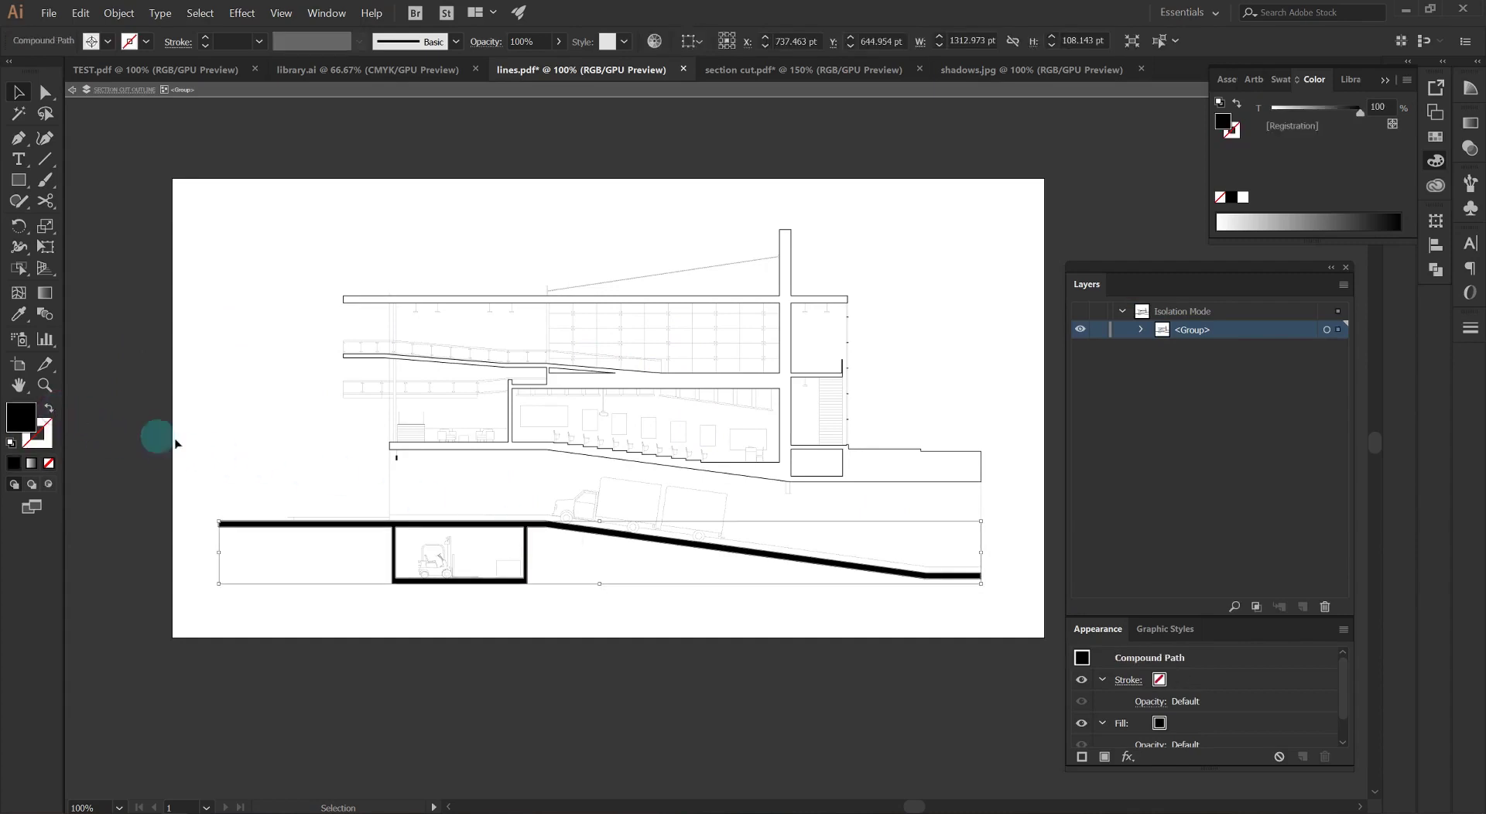
{"action": "left_click", "coordinate": [47, 418]}
{"action": "left_click", "coordinate": [248, 438]}
Swap fill and stroke on the small black piece below the left floor slab, then check the whole outline.
{"action": "scroll", "coordinate": [438, 480], "scroll_direction": "up", "scroll_amount": 1}
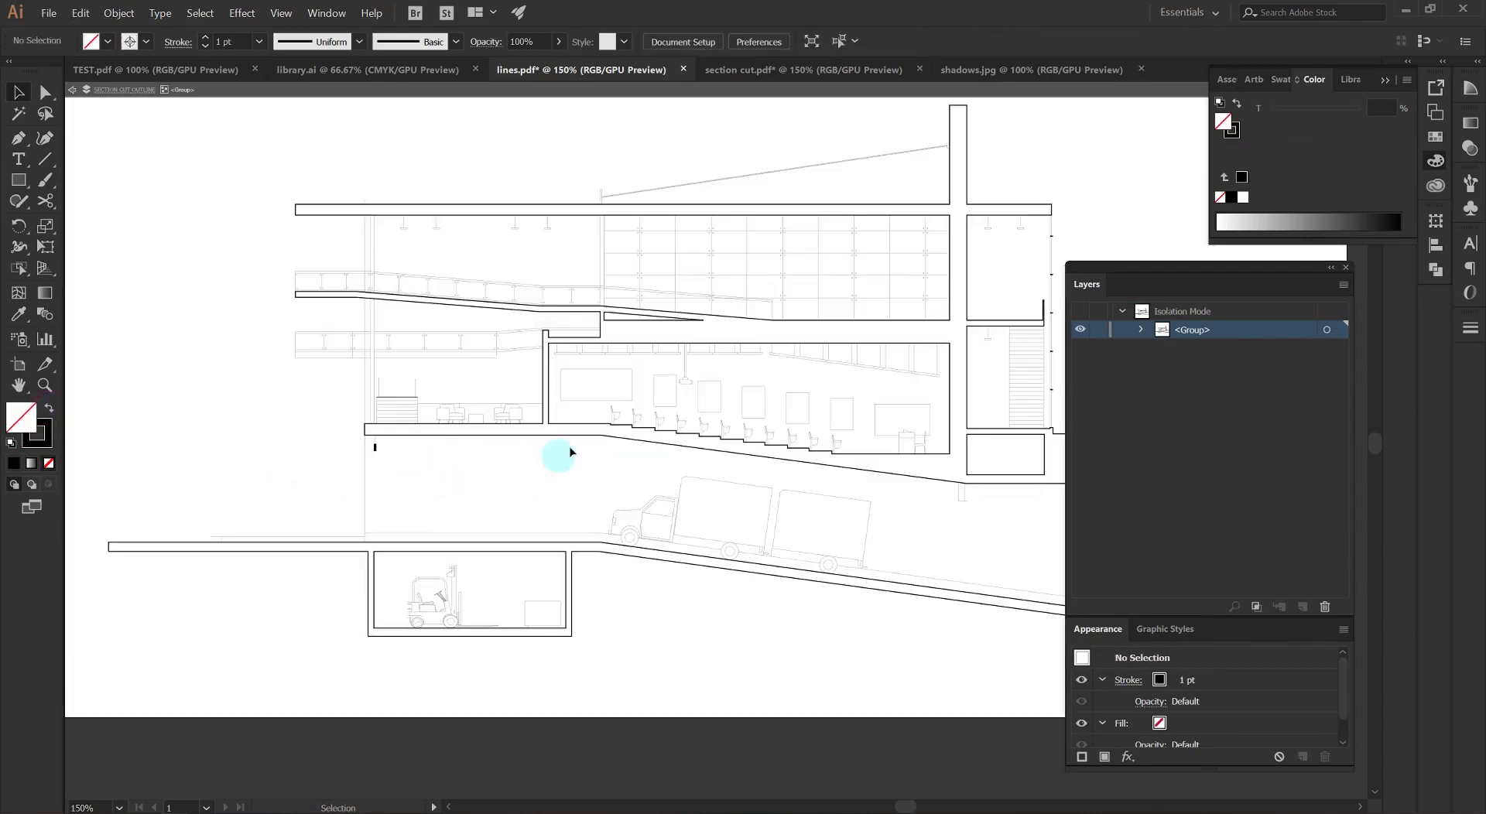
{"action": "scroll", "coordinate": [388, 448], "scroll_direction": "up", "scroll_amount": 5}
{"action": "left_click", "coordinate": [374, 446]}
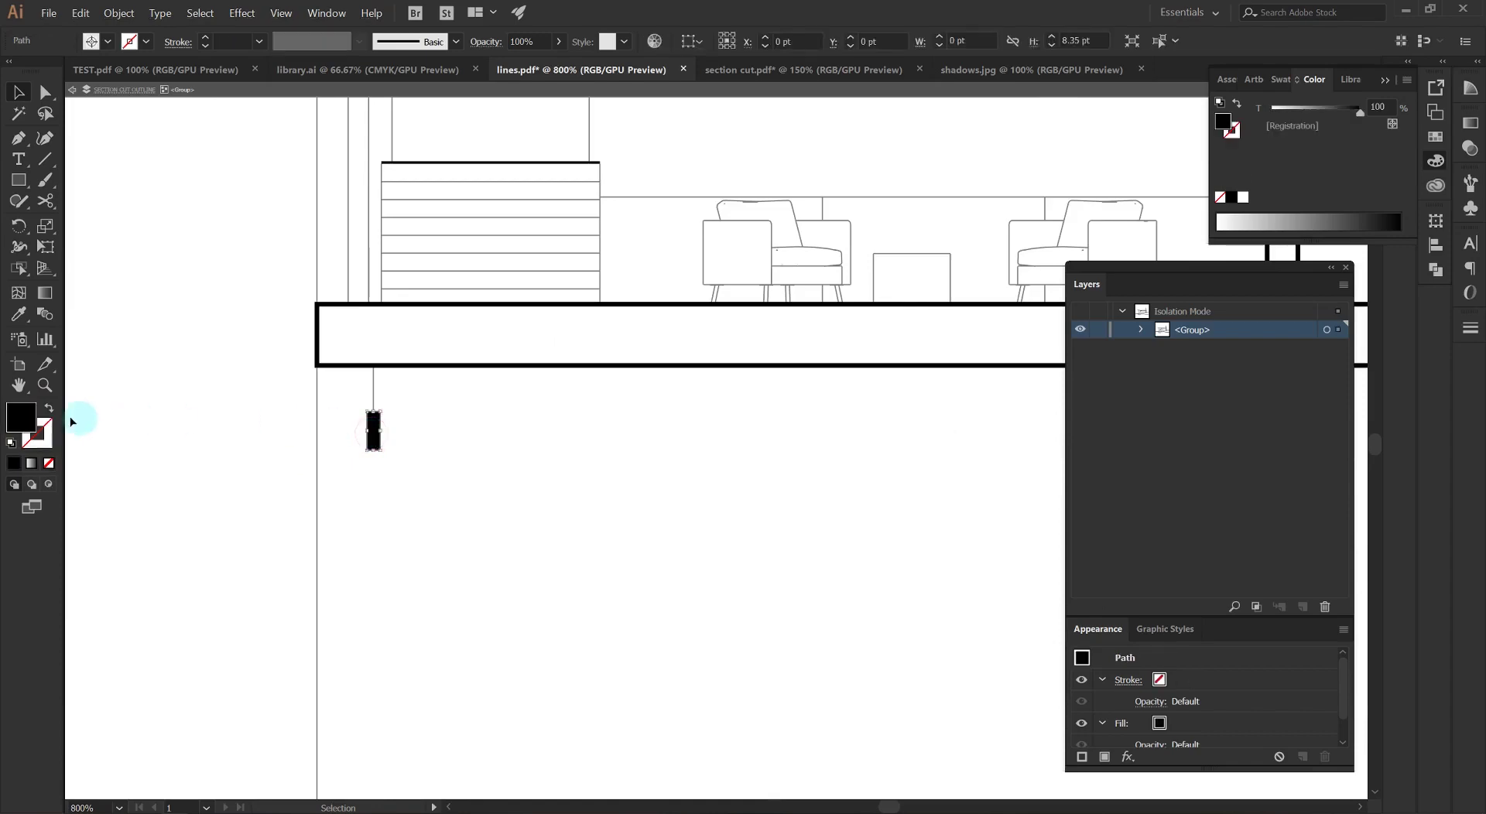
{"action": "left_click", "coordinate": [49, 408]}
{"action": "left_click", "coordinate": [261, 428]}
{"action": "scroll", "coordinate": [313, 457], "scroll_direction": "down", "scroll_amount": 4}
{"action": "left_click_drag", "start_coordinate": [774, 489], "coordinate": [387, 443]}
{"action": "scroll", "coordinate": [786, 283], "scroll_direction": "up", "scroll_amount": 3}
{"action": "scroll", "coordinate": [830, 421], "scroll_direction": "down", "scroll_amount": 4}
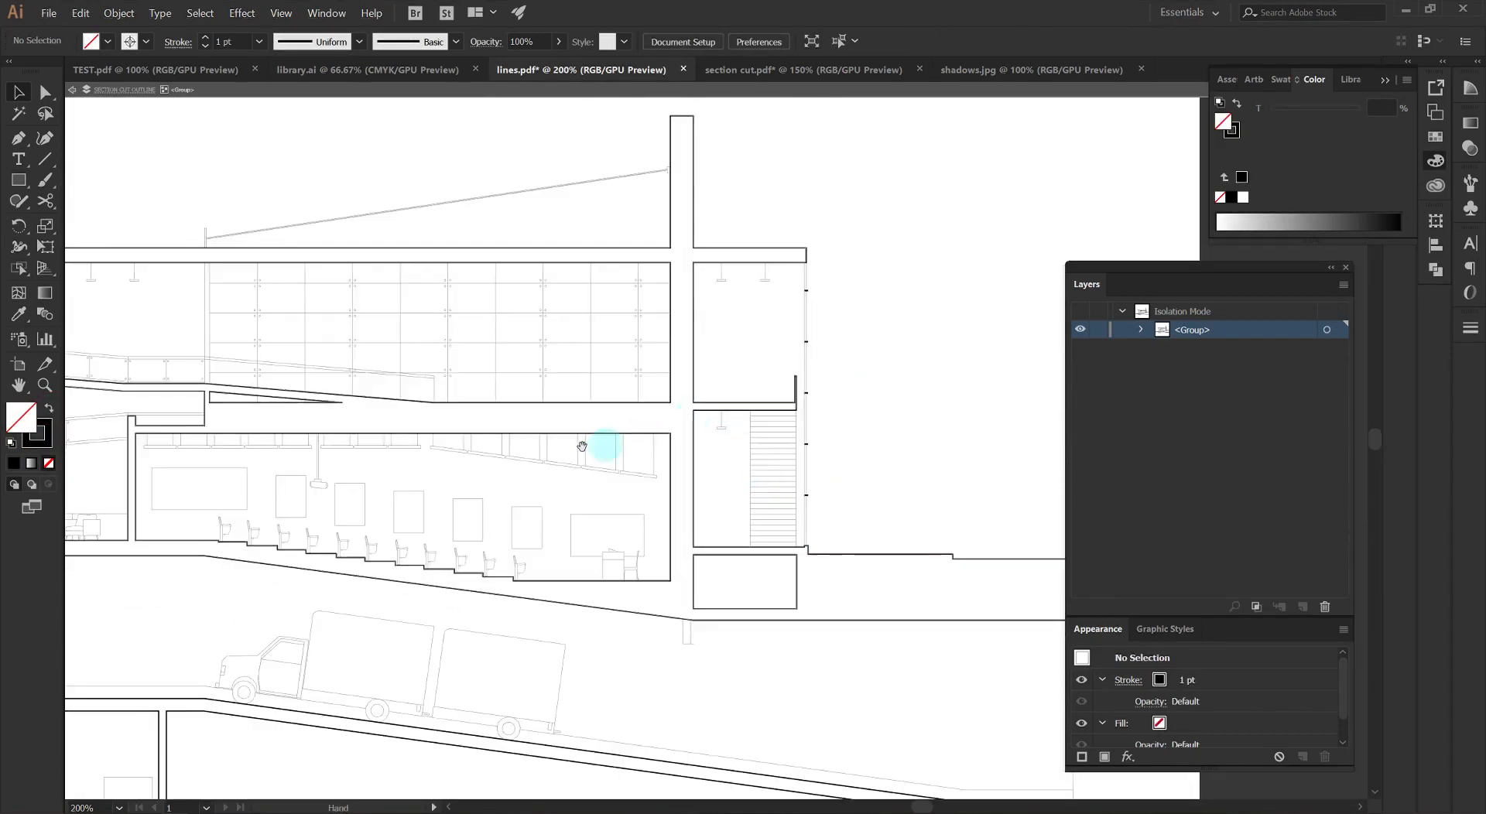
{"action": "scroll", "coordinate": [777, 405], "scroll_direction": "down", "scroll_amount": 1}
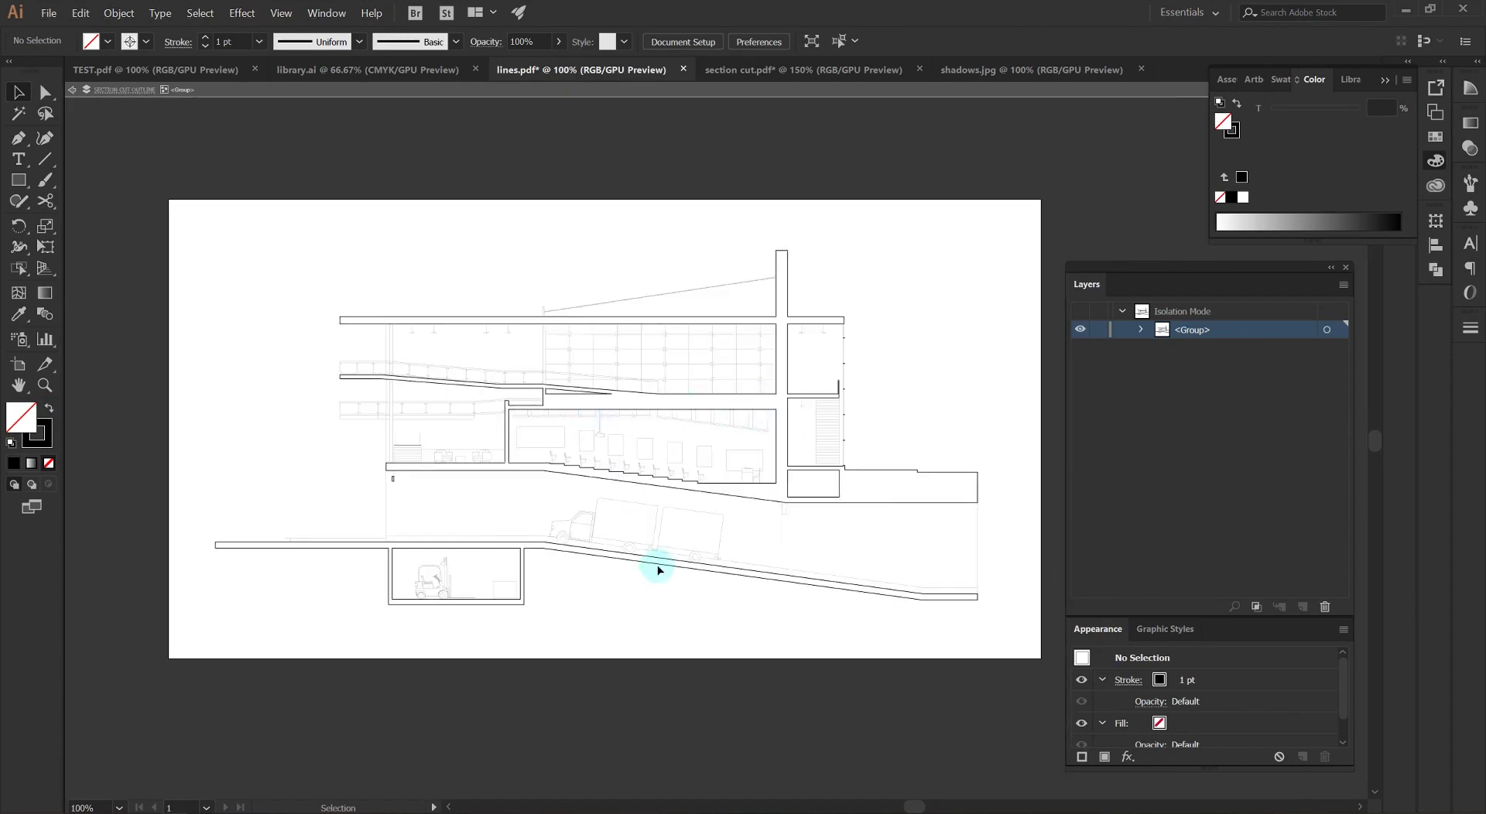
Set the stroke weight of the lower ground slab and upper building cut outlines to 2 pt.
{"action": "left_click", "coordinate": [659, 569]}
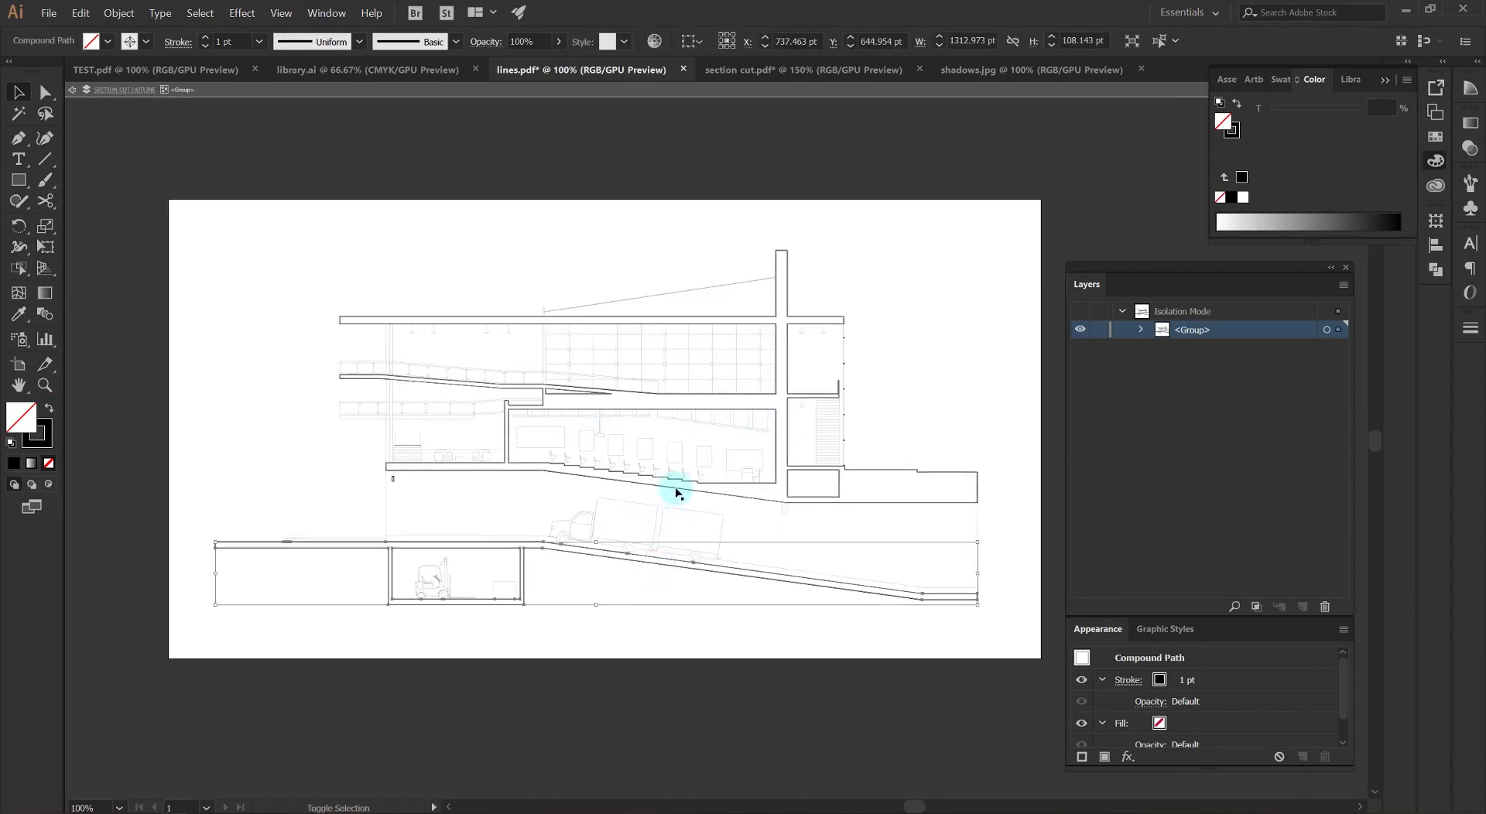
{"action": "left_click", "coordinate": [205, 38]}
{"action": "left_click", "coordinate": [239, 226]}
{"action": "scroll", "coordinate": [509, 465], "scroll_direction": "up", "scroll_amount": 1}
{"action": "left_click_drag", "start_coordinate": [543, 519], "coordinate": [485, 472]}
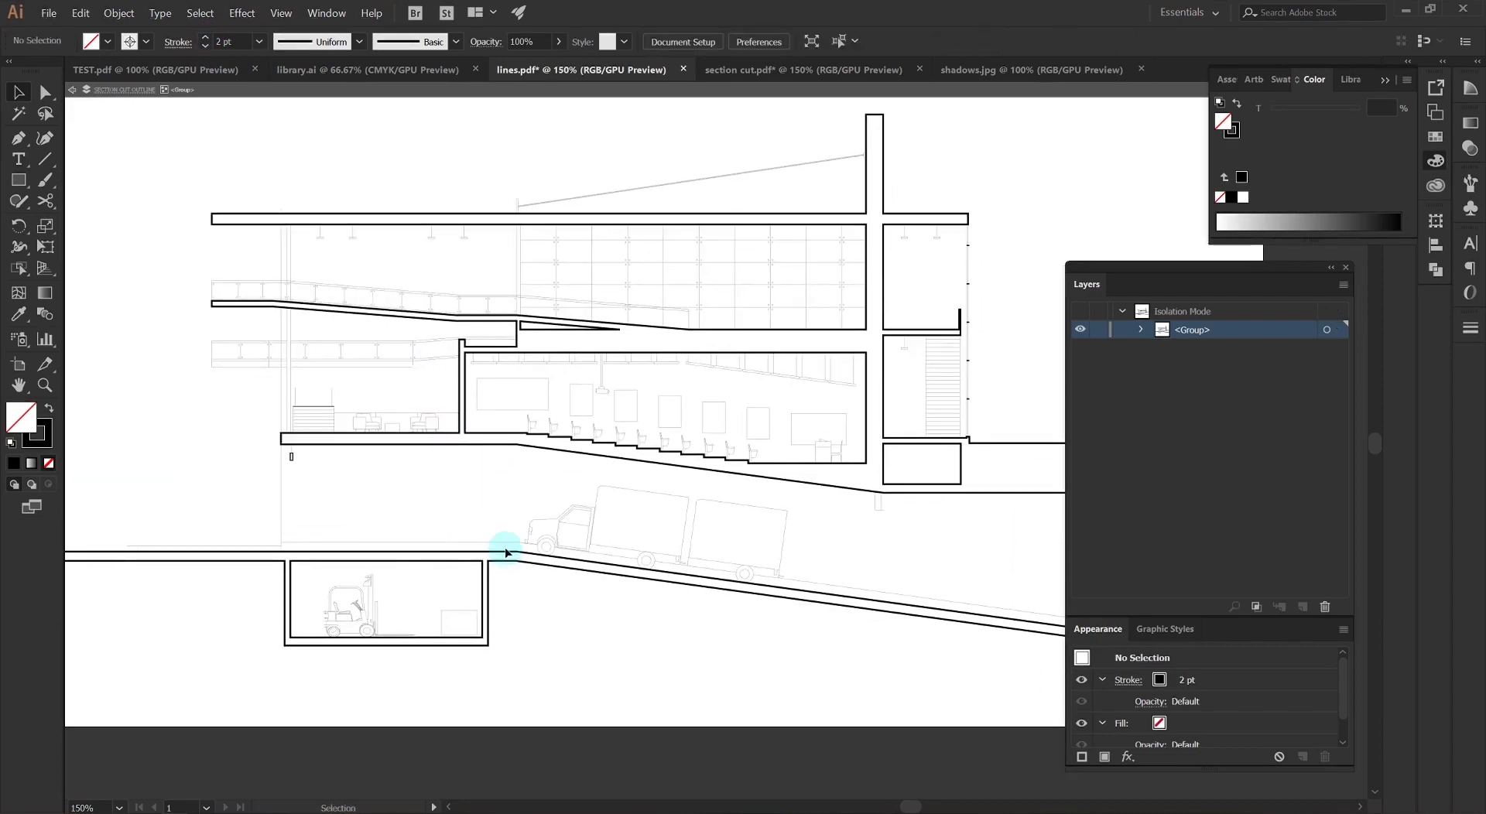
Set the ground slab and building cut outlines to a 1.5 pt stroke and leave the group's isolation.
{"action": "left_click", "coordinate": [504, 553]}
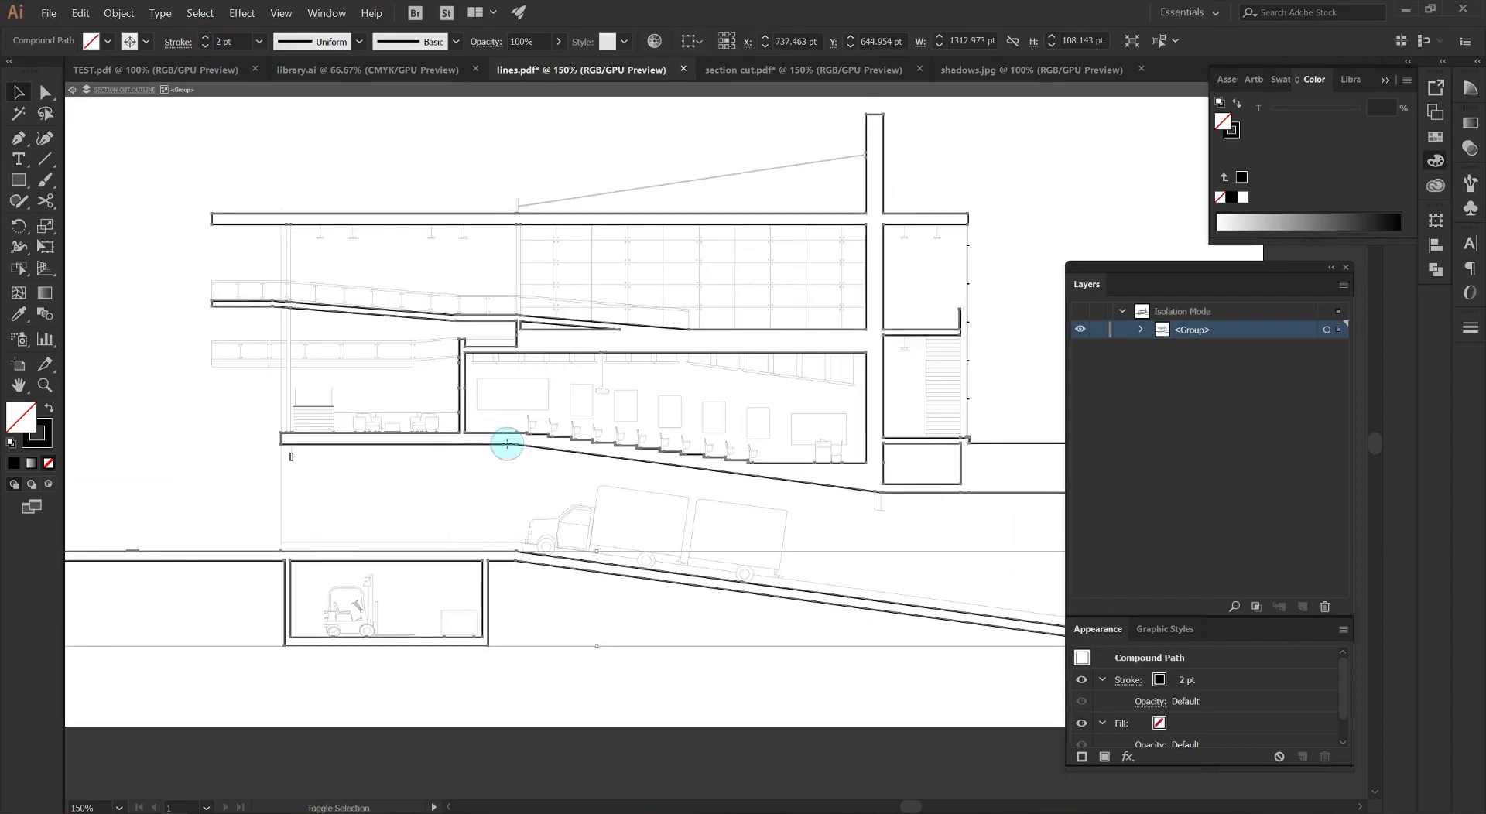
{"action": "left_click", "coordinate": [507, 446], "text": "shift"}
{"action": "left_click", "coordinate": [168, 45]}
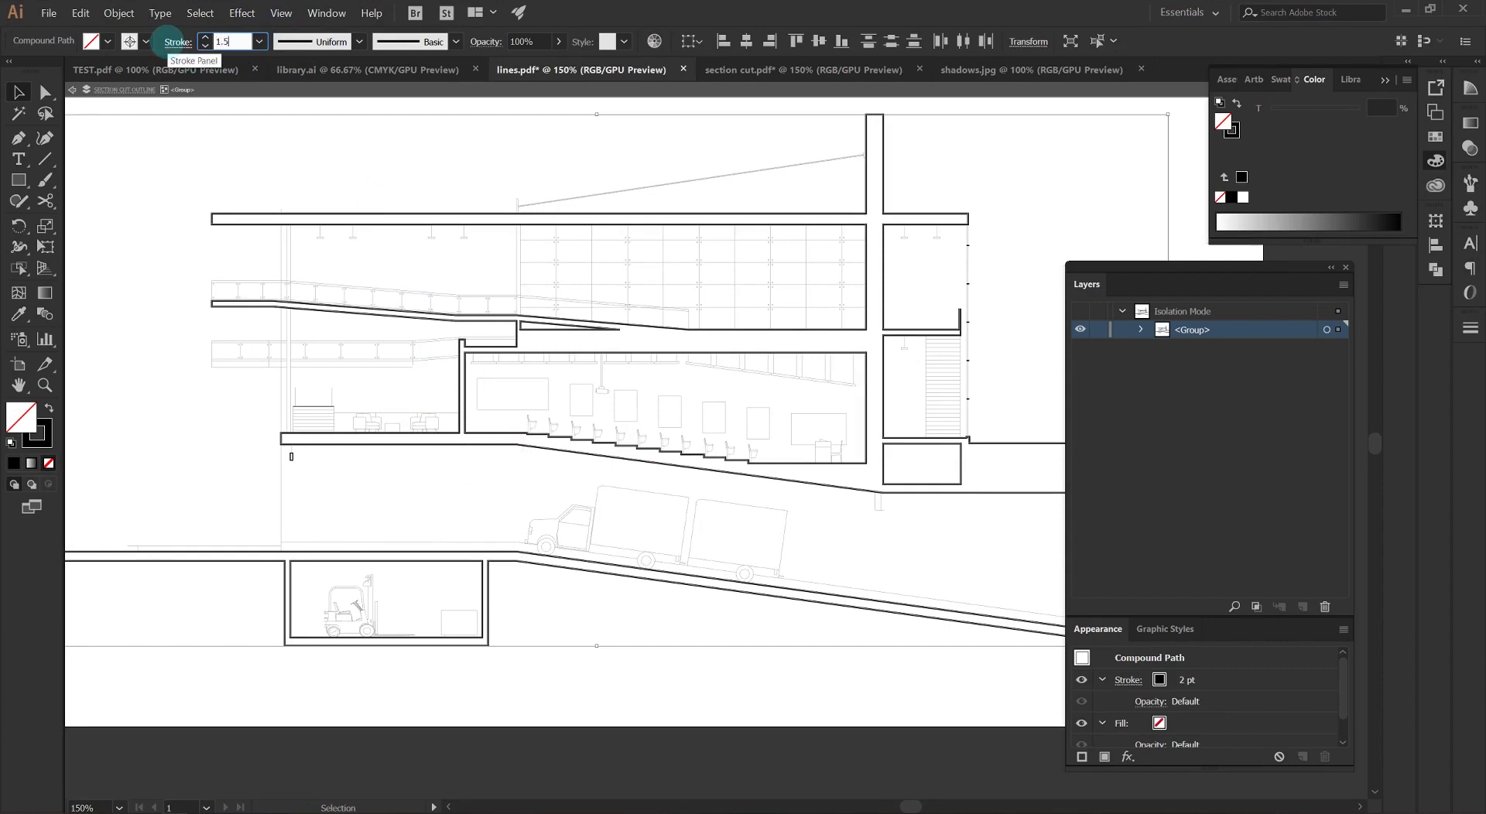
{"action": "key", "text": "Return"}
{"action": "left_click", "coordinate": [418, 332]}
{"action": "scroll", "coordinate": [431, 436], "scroll_direction": "down", "scroll_amount": 1}
{"action": "left_click_drag", "start_coordinate": [431, 436], "coordinate": [474, 446]}
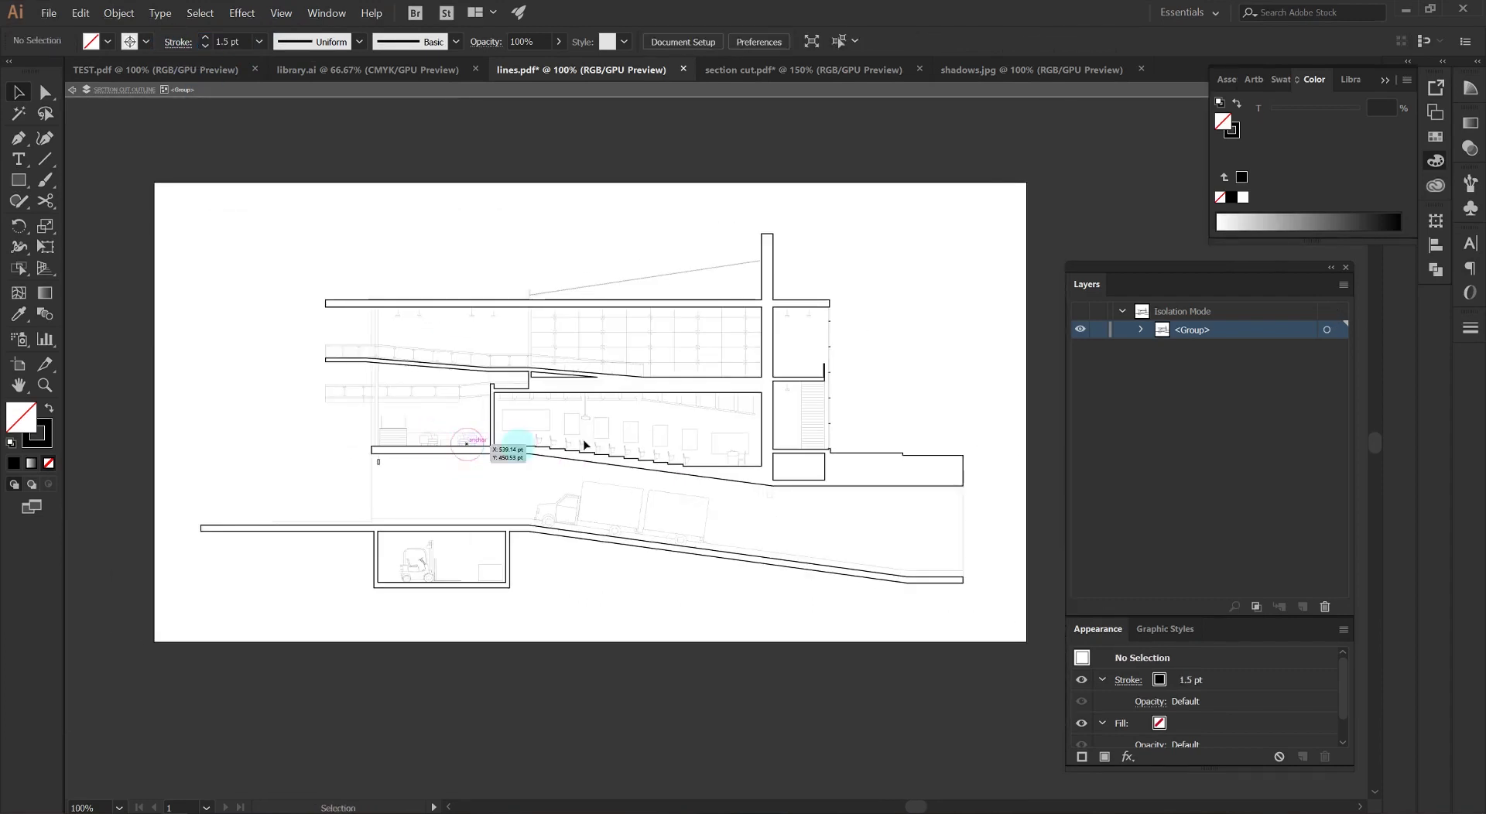
{"action": "left_click", "coordinate": [1134, 410]}
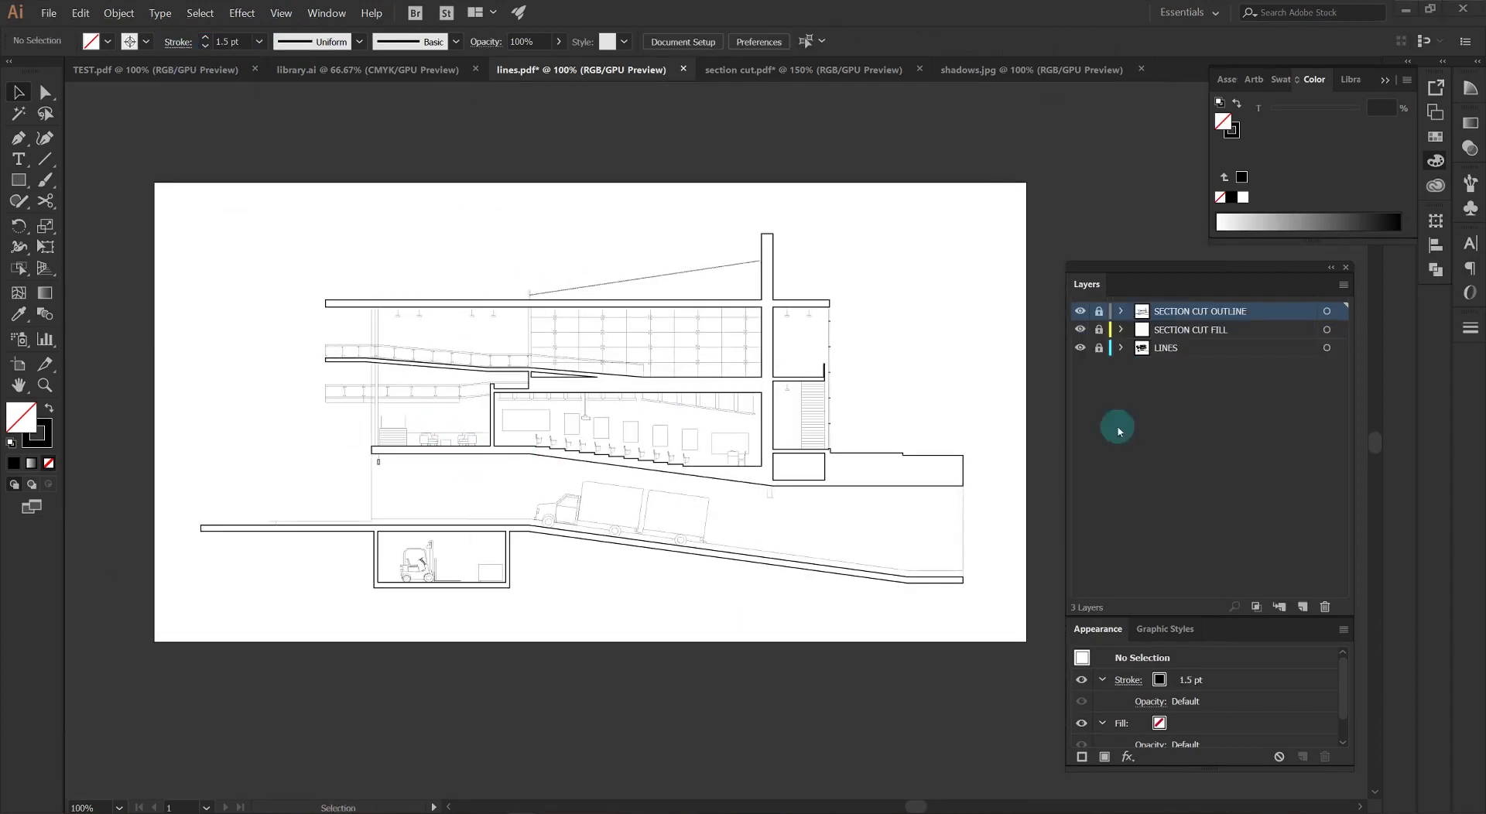
Unlock the SECTION CUT FILL layer and copy all of its artwork.
{"action": "left_click", "coordinate": [1098, 330]}
{"action": "left_click", "coordinate": [1326, 330]}
{"action": "left_click", "coordinate": [80, 12]}
{"action": "left_click", "coordinate": [102, 88]}
Add a layer named SECTION CUT HATCH directly above SECTION CUT FILL.
{"action": "left_click", "coordinate": [1302, 607]}
{"action": "double_click", "coordinate": [1173, 330]}
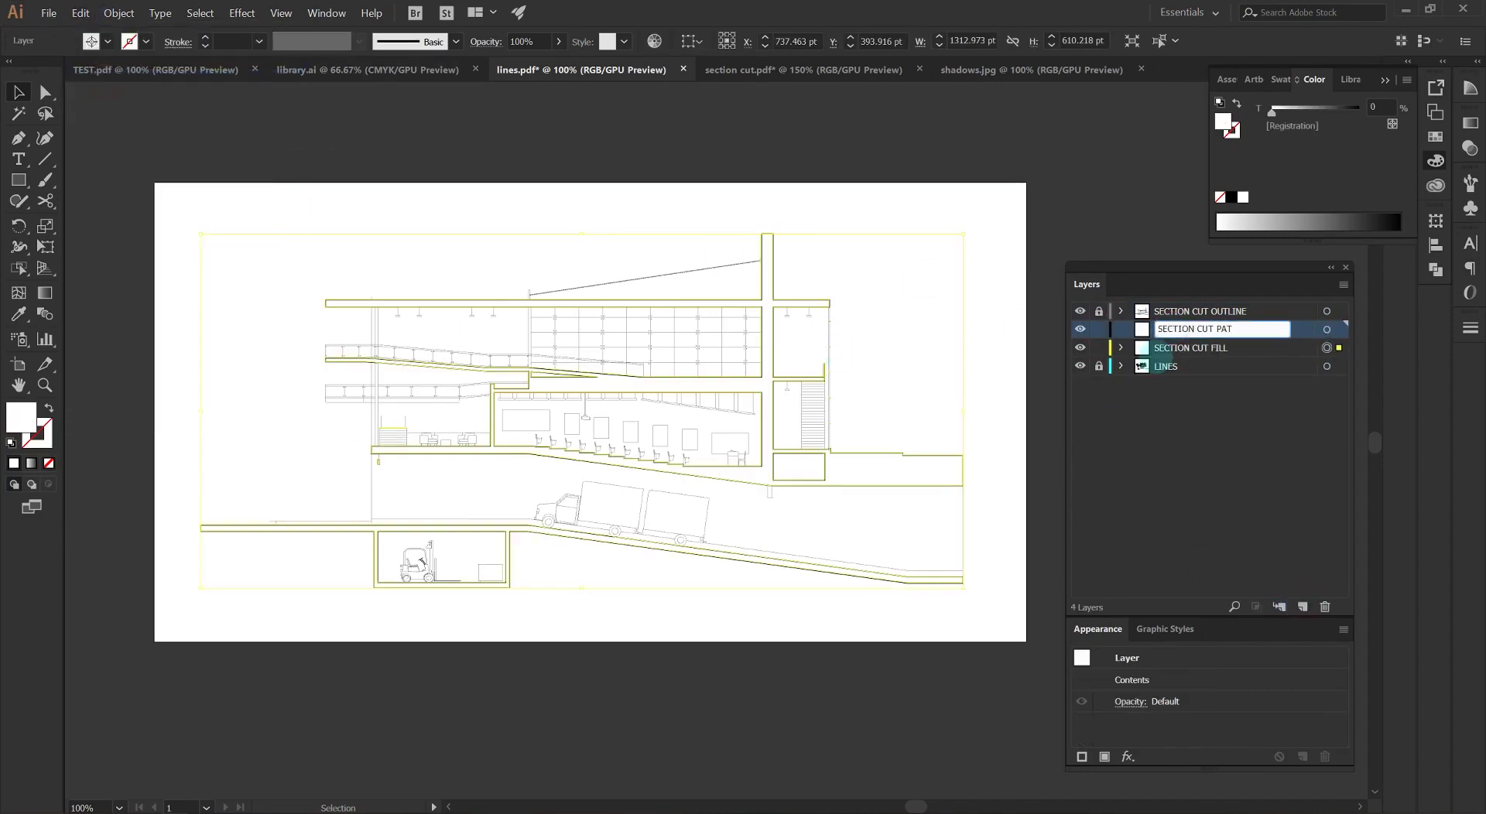
{"action": "type", "text": "SECTION CUT HATCH"}
{"action": "key", "text": "Return"}
Lock the SECTION CUT FILL layer and paste the copied artwork in place on SECTION CUT HATCH.
{"action": "left_click", "coordinate": [1102, 329], "text": "alt"}
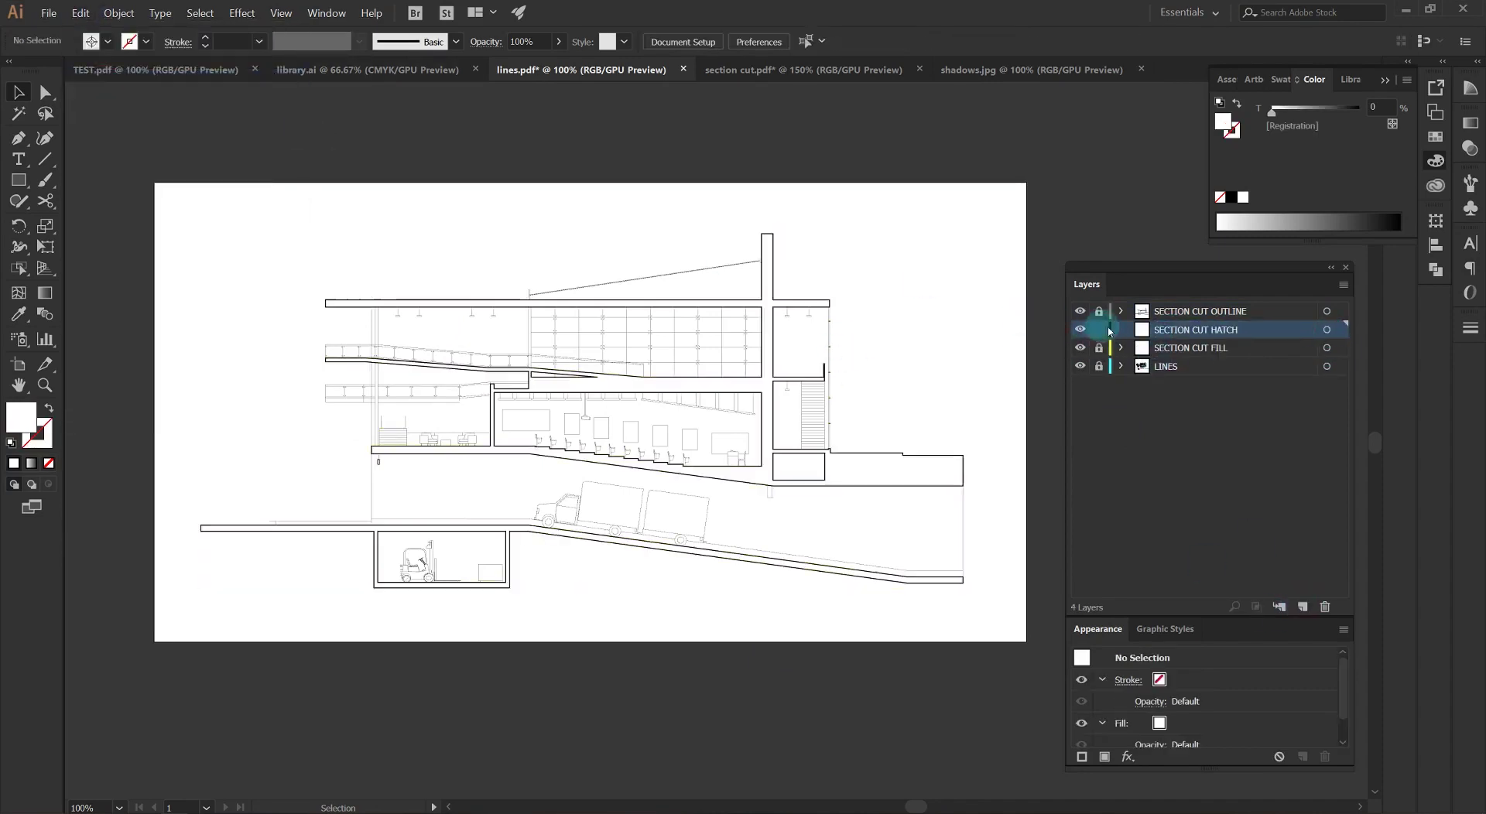
{"action": "left_click", "coordinate": [81, 14]}
{"action": "left_click", "coordinate": [155, 137]}
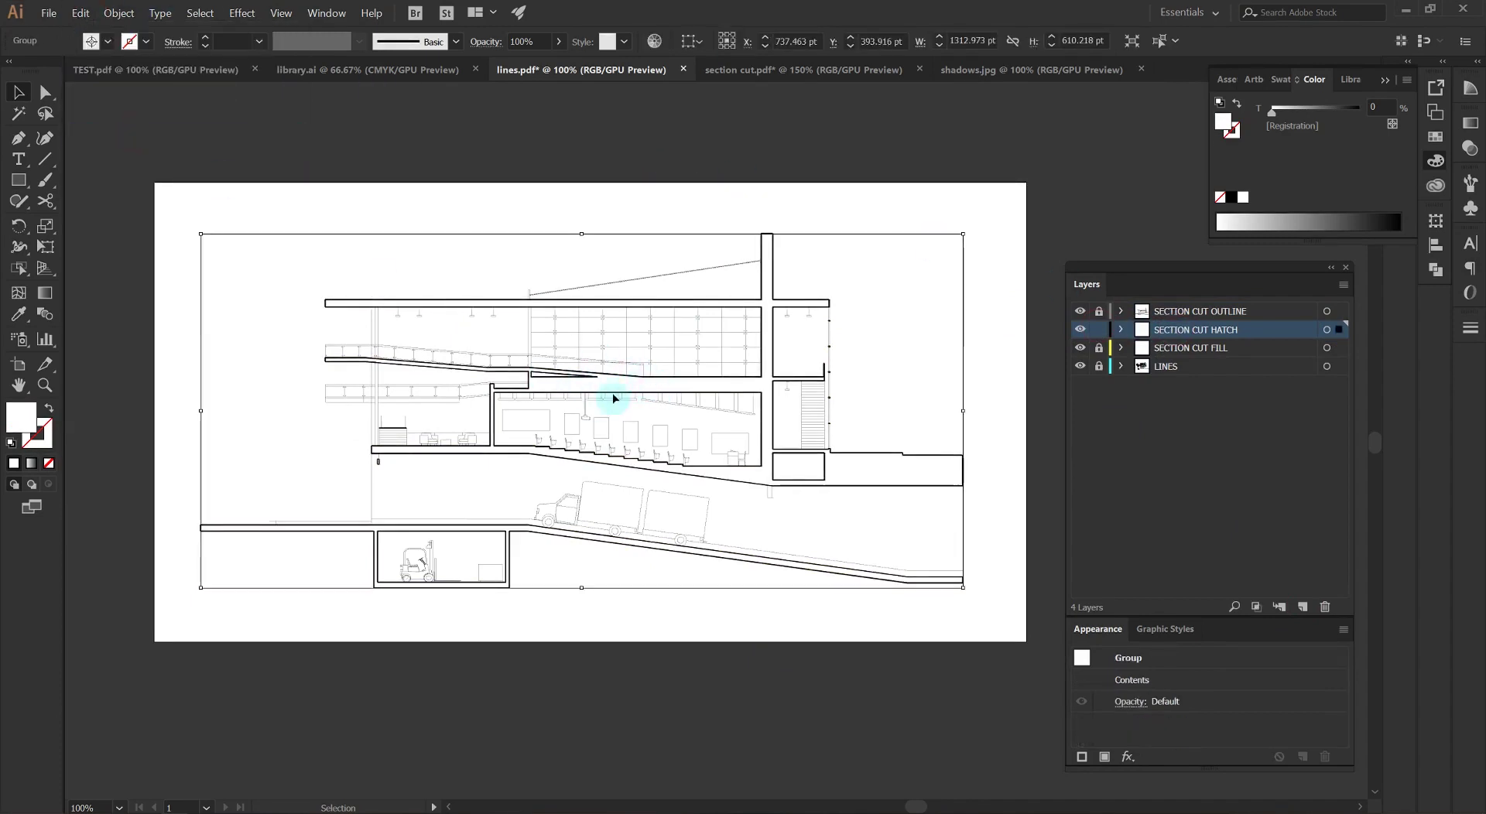
Load the Basic Graphics_Lines pattern library and fill the pasted section cut group with a horizontal line pattern.
{"action": "left_click", "coordinate": [1437, 142]}
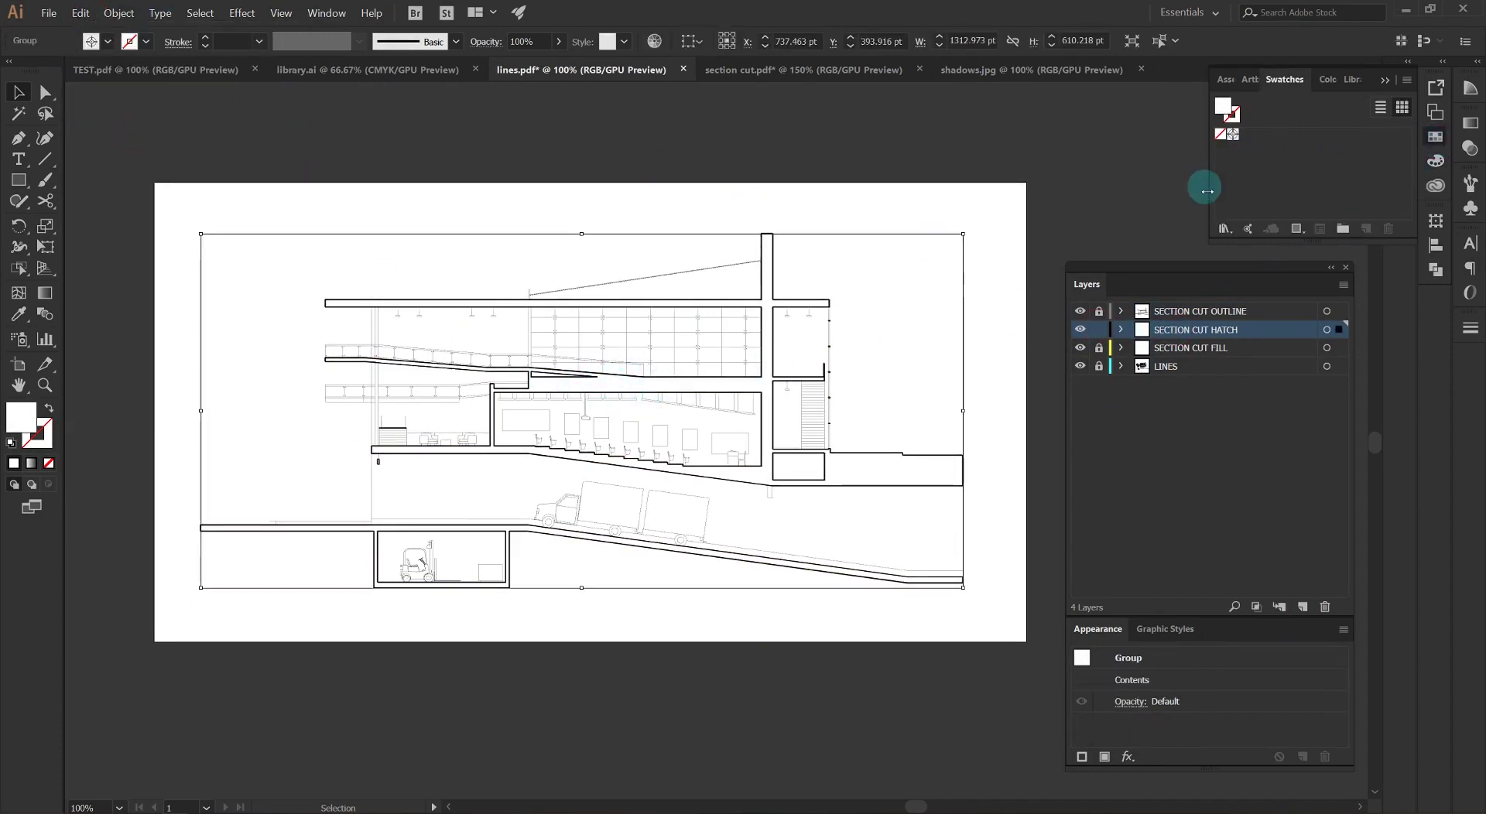
{"action": "left_click", "coordinate": [1224, 228]}
{"action": "mouse_move", "coordinate": [1318, 436]}
{"action": "left_click", "coordinate": [1114, 460]}
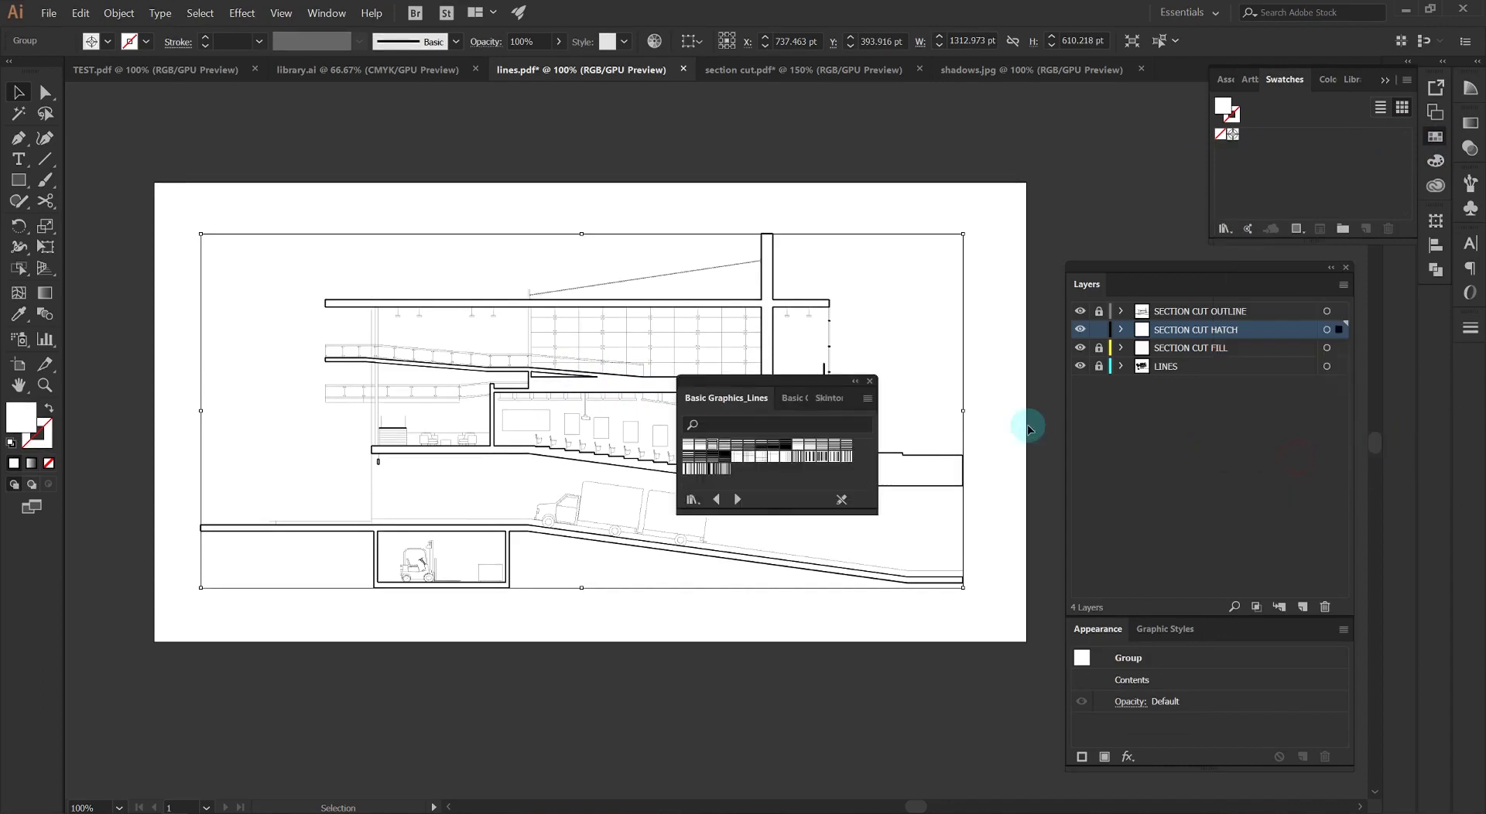
{"action": "left_click", "coordinate": [713, 445]}
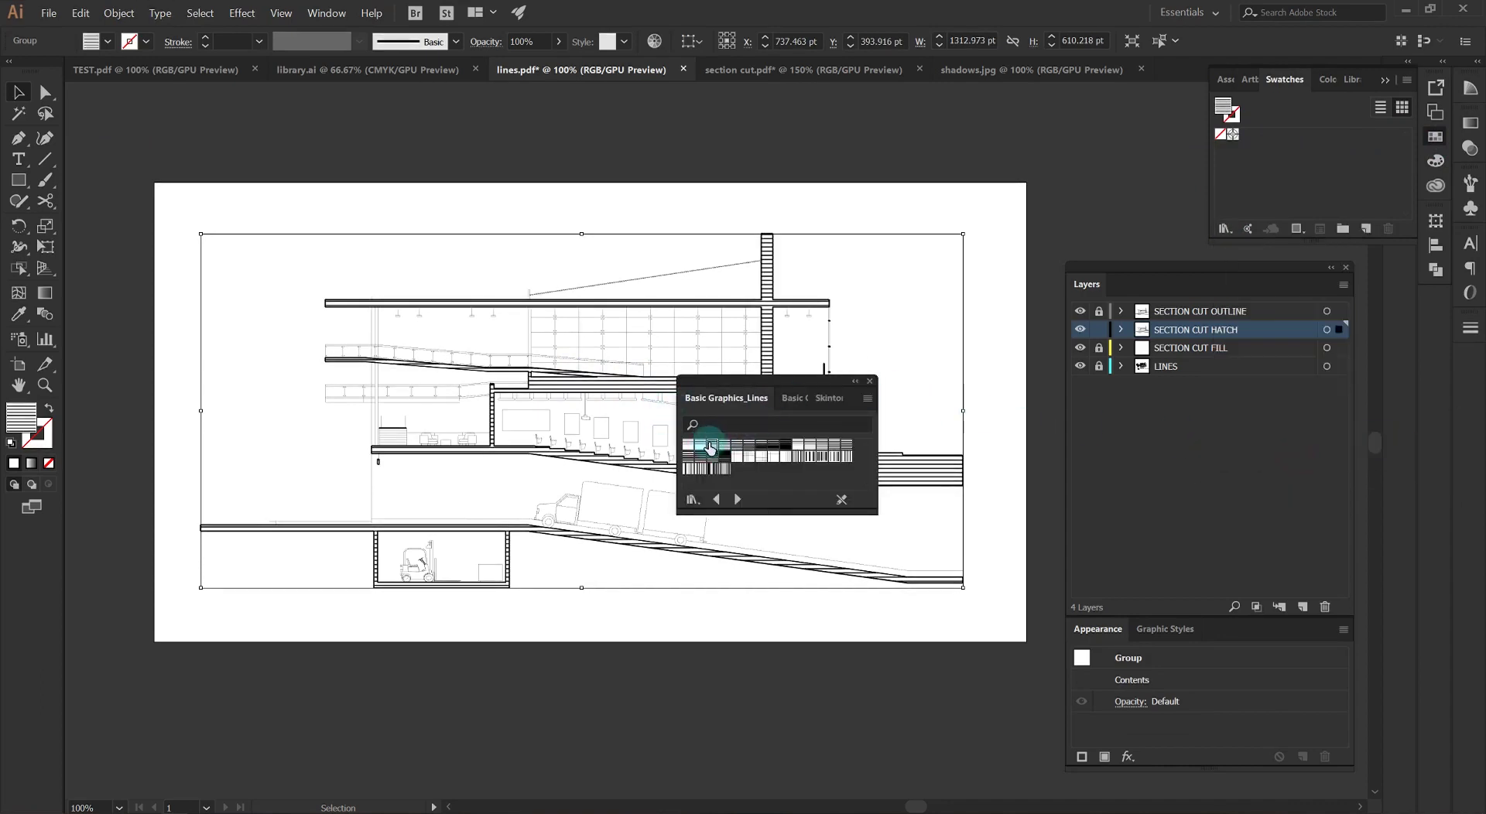
{"action": "left_click", "coordinate": [953, 419]}
{"action": "left_click", "coordinate": [871, 384]}
Rotate the hatch group's line pattern 45°, transforming only the pattern and not the objects.
{"action": "scroll", "coordinate": [829, 454], "scroll_direction": "up", "scroll_amount": 4}
{"action": "left_click", "coordinate": [869, 467]}
{"action": "right_click", "coordinate": [869, 467]}
{"action": "mouse_move", "coordinate": [928, 598]}
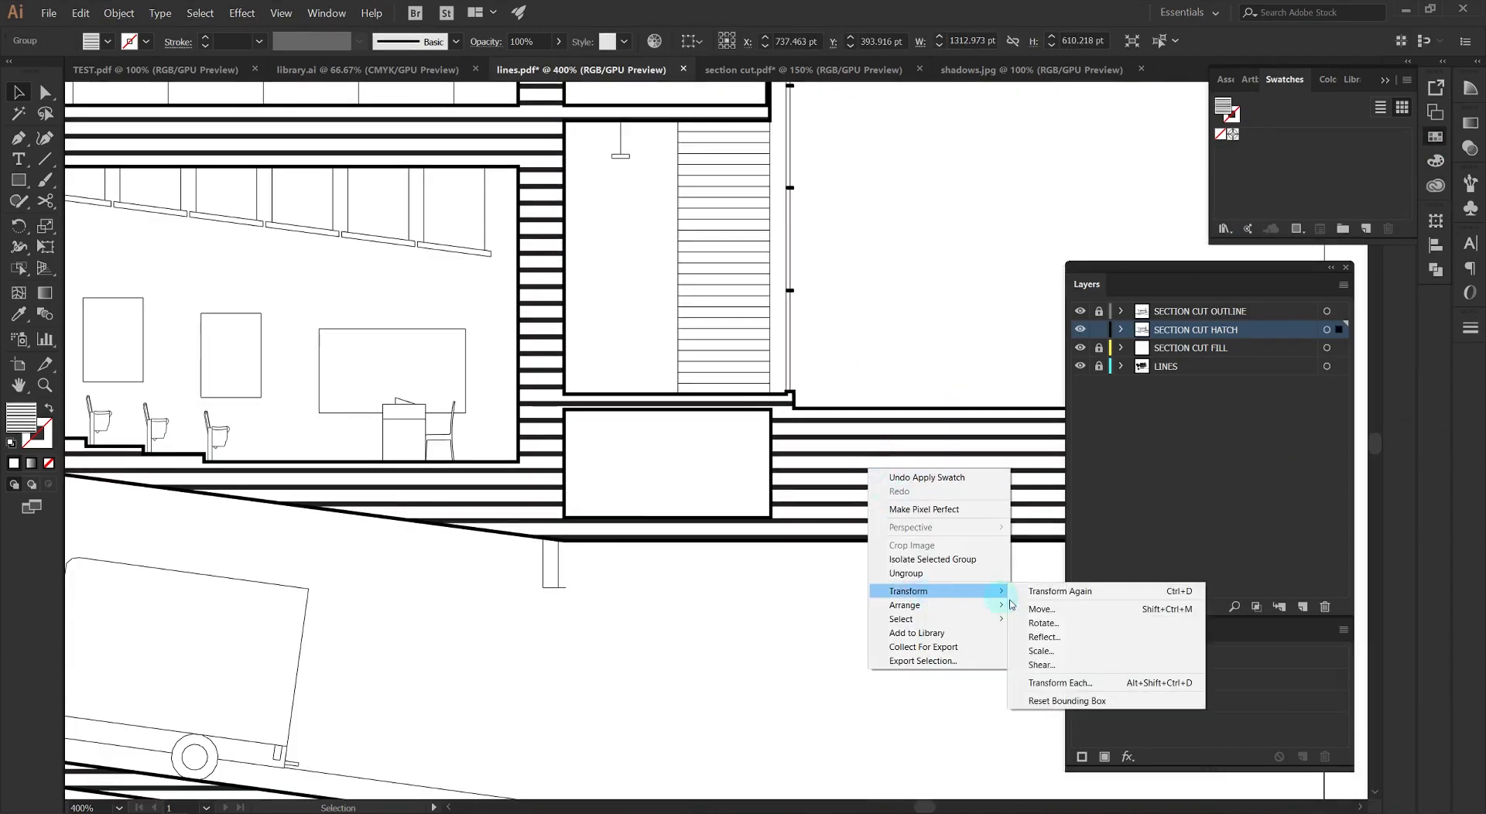
{"action": "left_click", "coordinate": [1041, 623]}
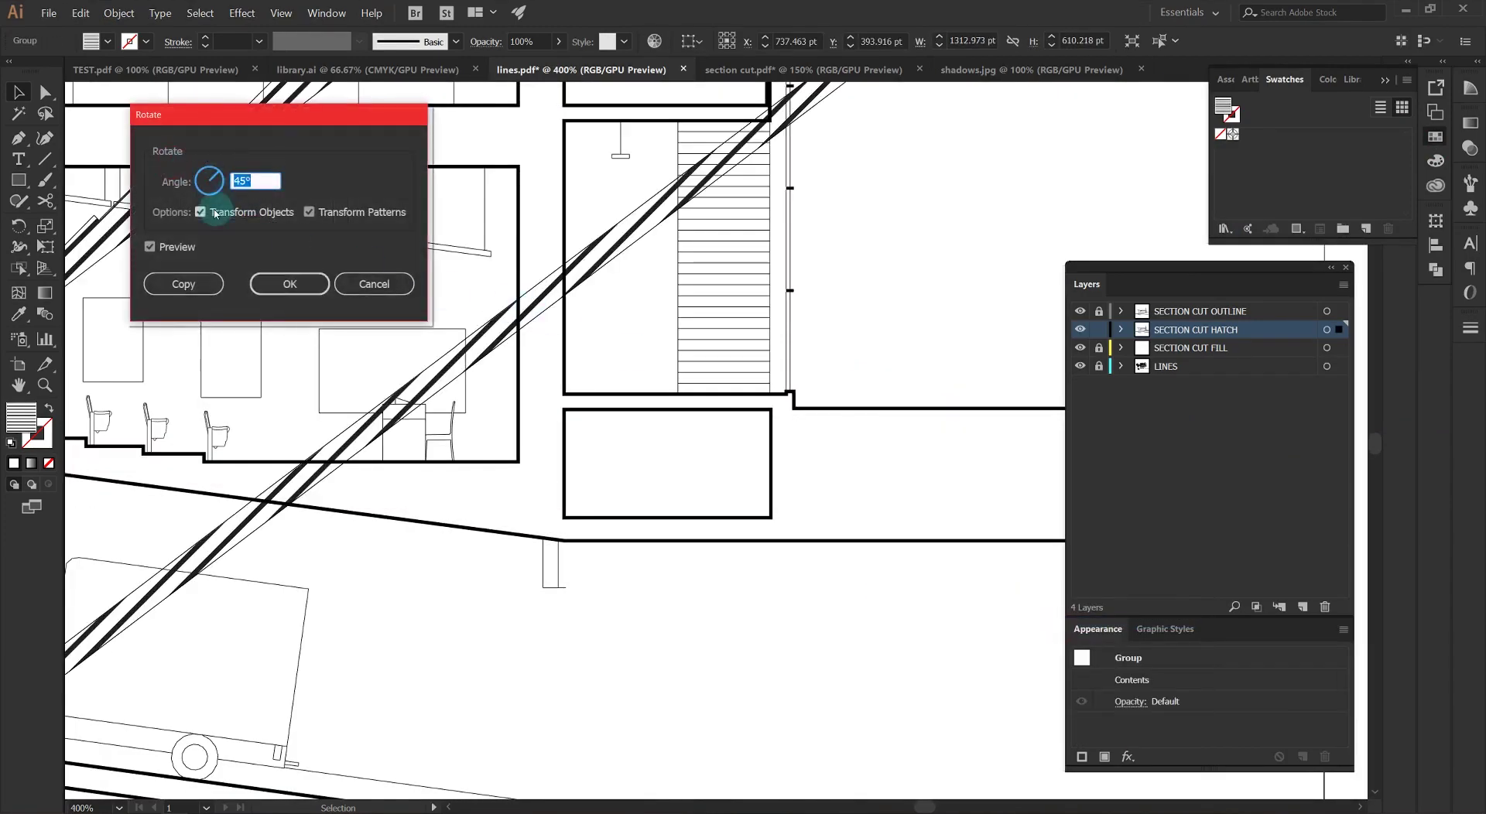
{"action": "left_click", "coordinate": [203, 213]}
{"action": "left_click", "coordinate": [288, 284]}
{"action": "scroll", "coordinate": [631, 432], "scroll_direction": "down", "scroll_amount": 4}
{"action": "scroll", "coordinate": [377, 363], "scroll_direction": "up", "scroll_amount": 1}
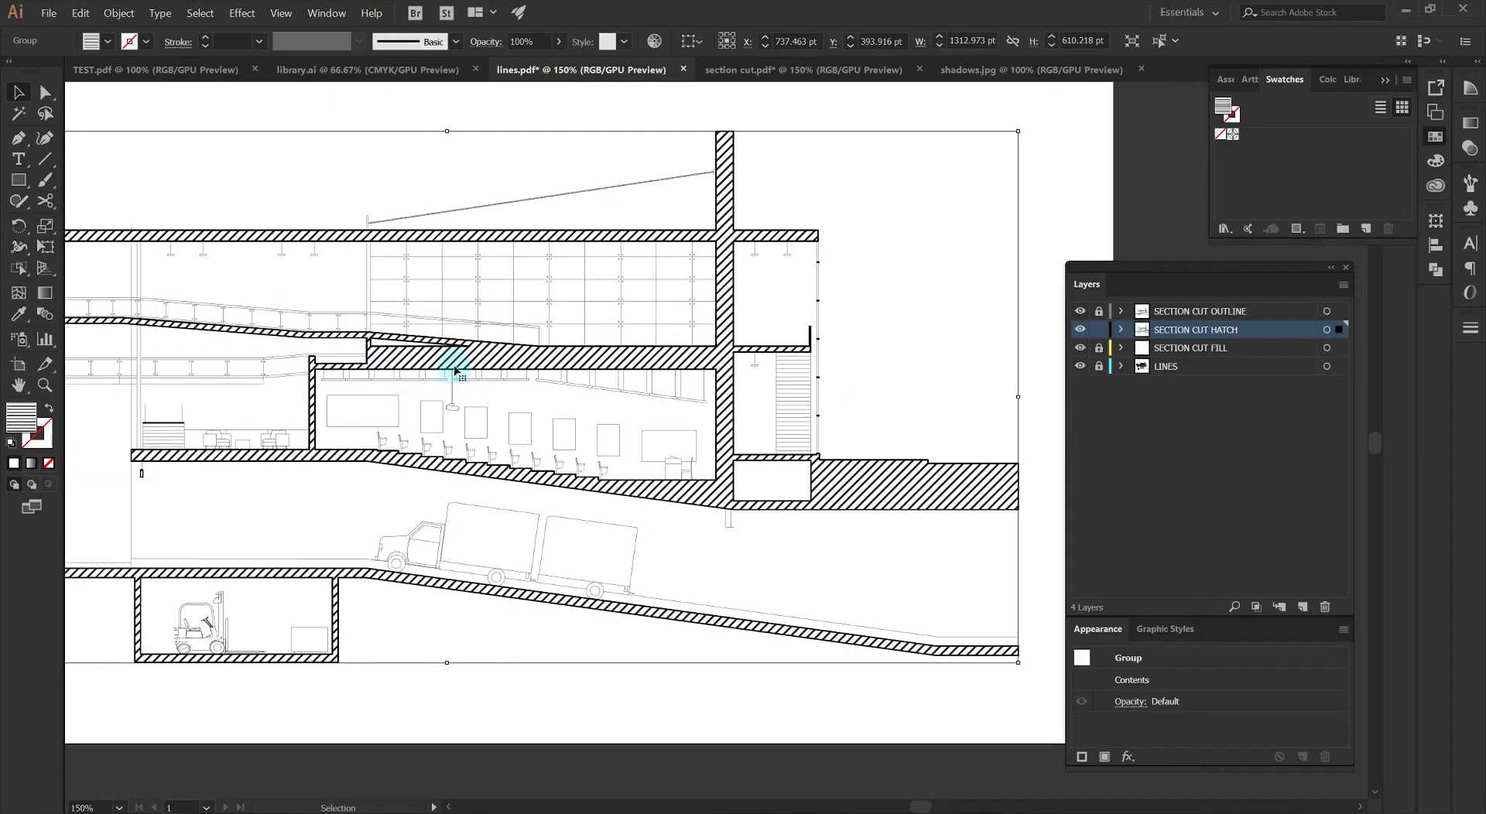
Scale the hatch pattern uniformly to 50%, without transforming the objects.
{"action": "right_click", "coordinate": [457, 370]}
{"action": "mouse_move", "coordinate": [526, 498]}
{"action": "left_click", "coordinate": [675, 545]}
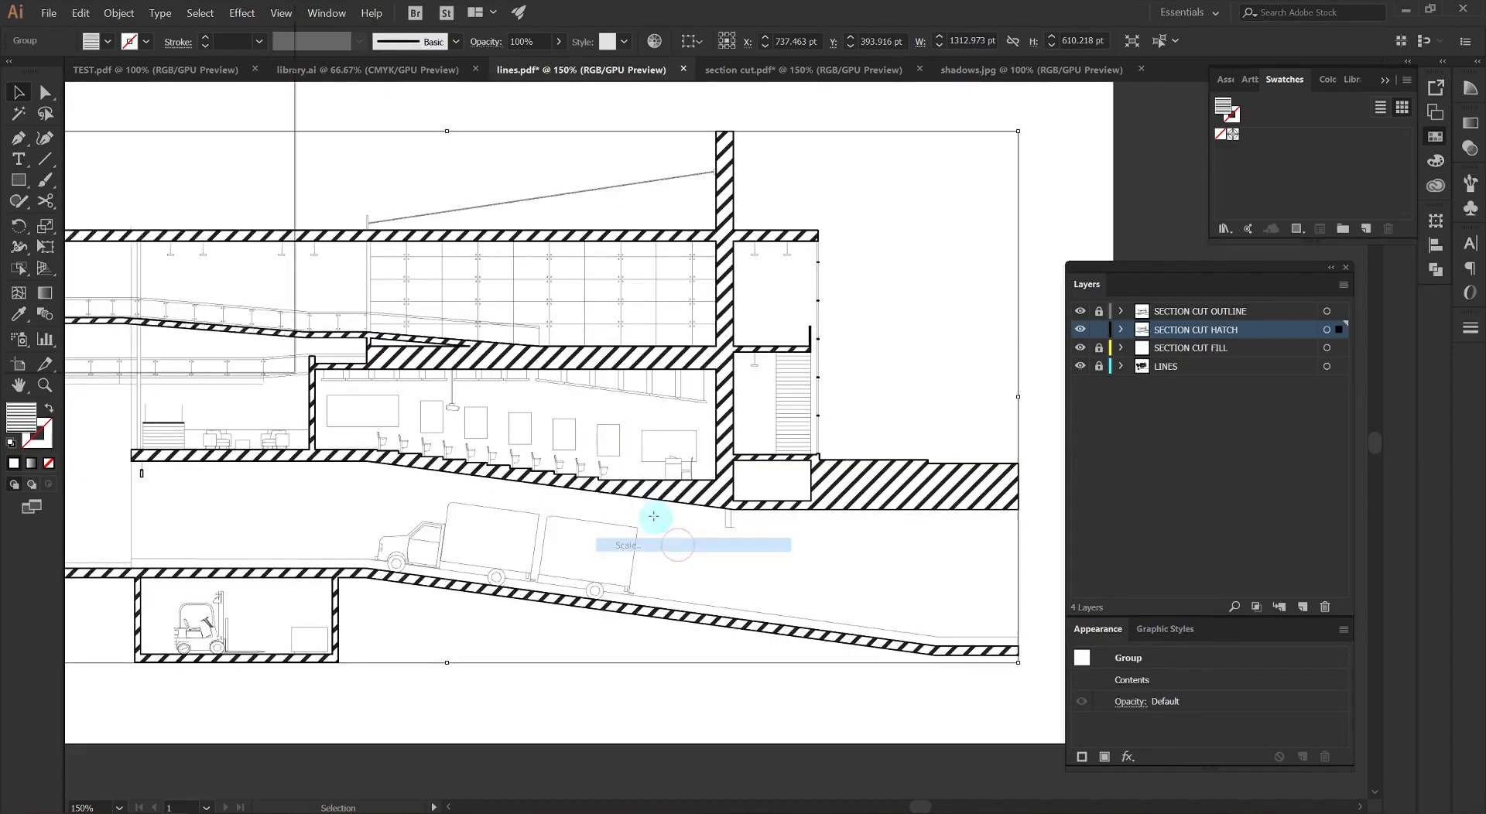
{"action": "type", "text": "50"}
{"action": "left_click", "coordinate": [32, 71]}
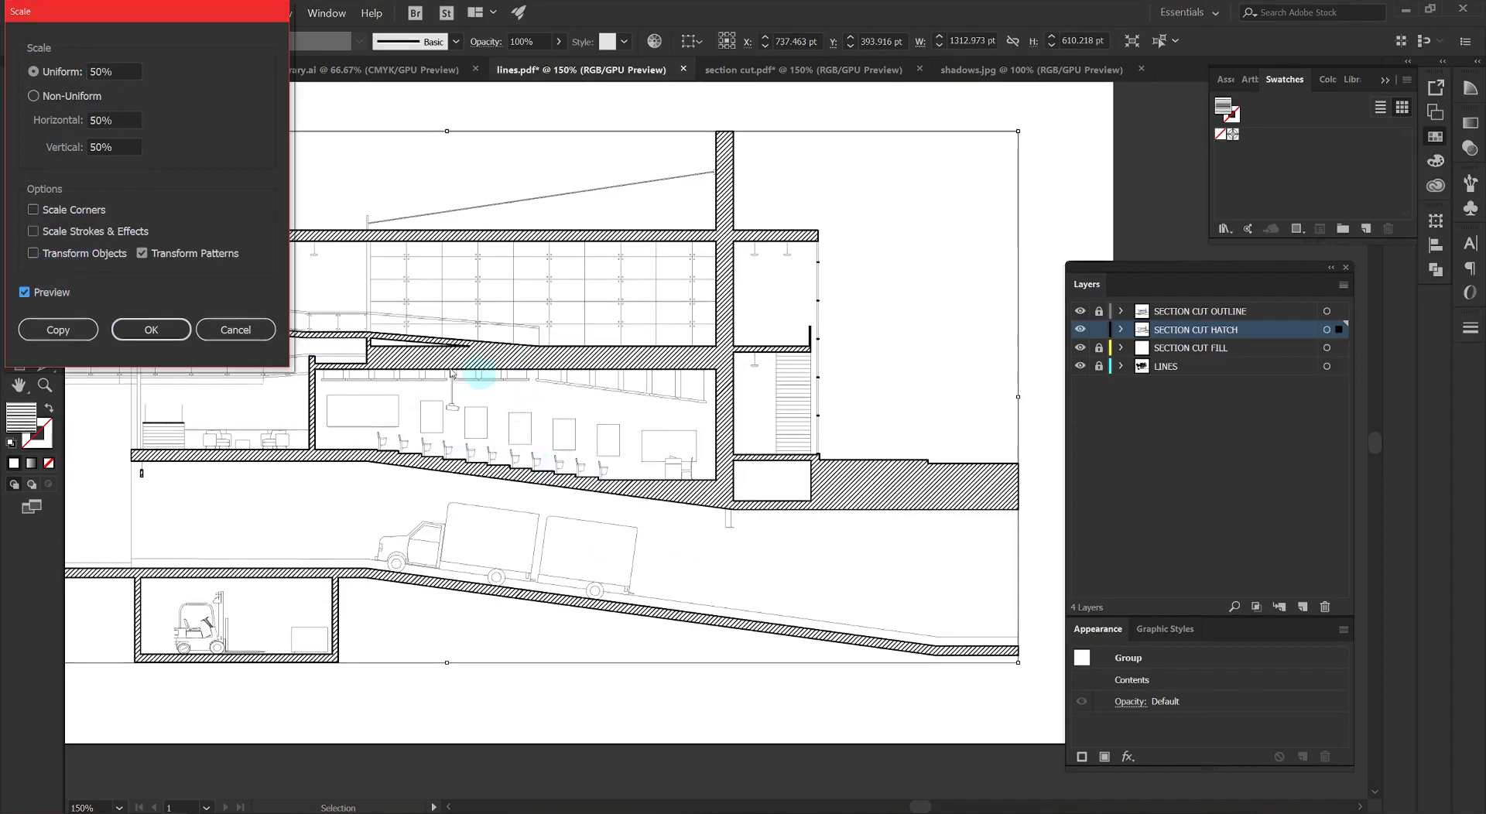
{"action": "left_click", "coordinate": [151, 330]}
{"action": "left_click", "coordinate": [895, 309]}
{"action": "scroll", "coordinate": [921, 387], "scroll_direction": "down", "scroll_amount": 1}
{"action": "scroll", "coordinate": [657, 378], "scroll_direction": "up", "scroll_amount": 1}
Target the whole SECTION CUT HATCH layer and lower its opacity so the hatch lines turn grey.
{"action": "left_click", "coordinate": [652, 384]}
{"action": "left_click", "coordinate": [1034, 323]}
{"action": "left_click", "coordinate": [1327, 329]}
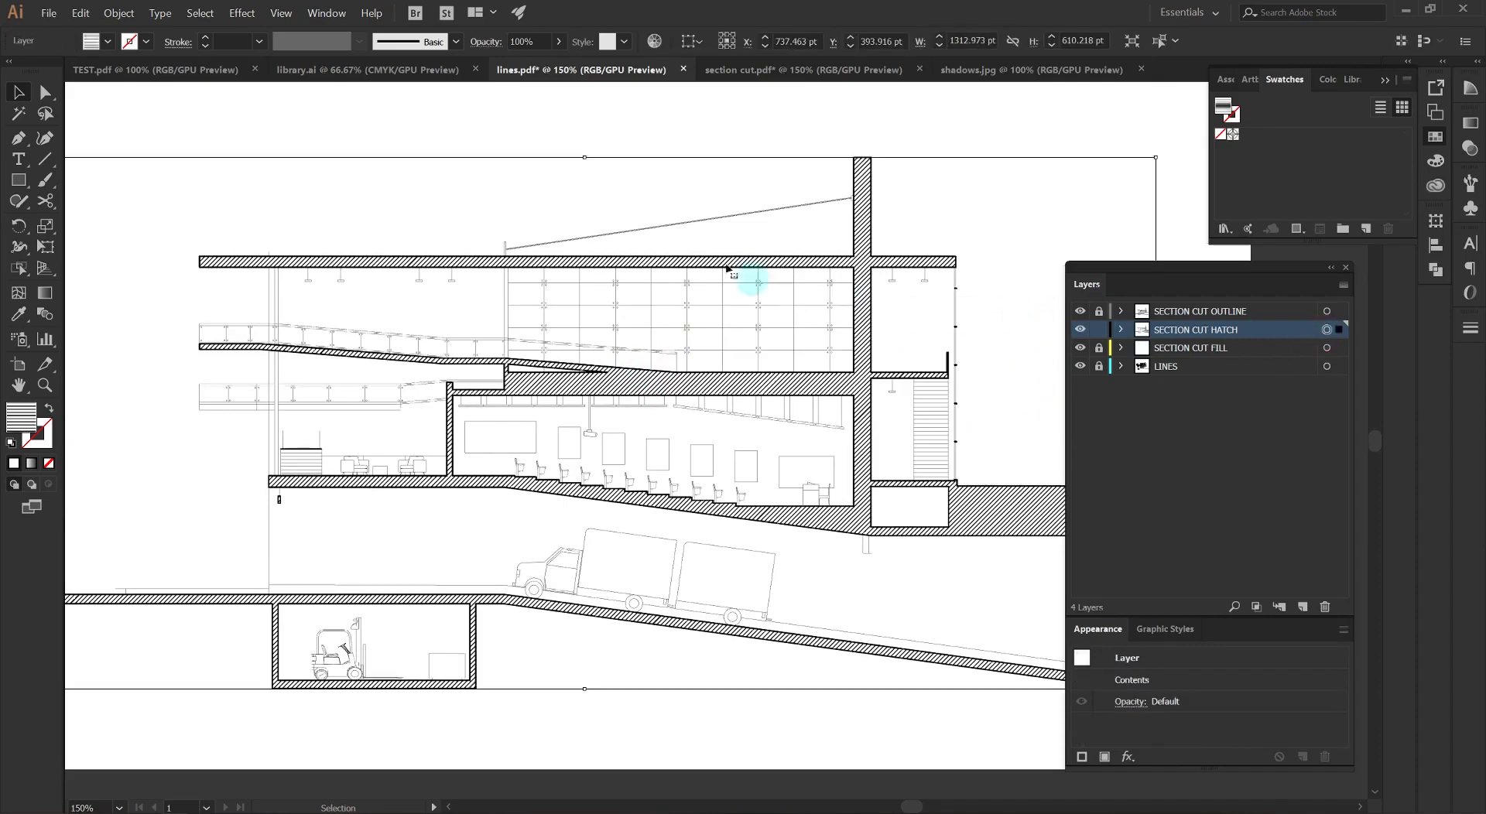
{"action": "left_click", "coordinate": [495, 35]}
{"action": "key", "text": "Return"}
{"action": "left_click", "coordinate": [633, 146]}
{"action": "scroll", "coordinate": [495, 292], "scroll_direction": "down", "scroll_amount": 1}
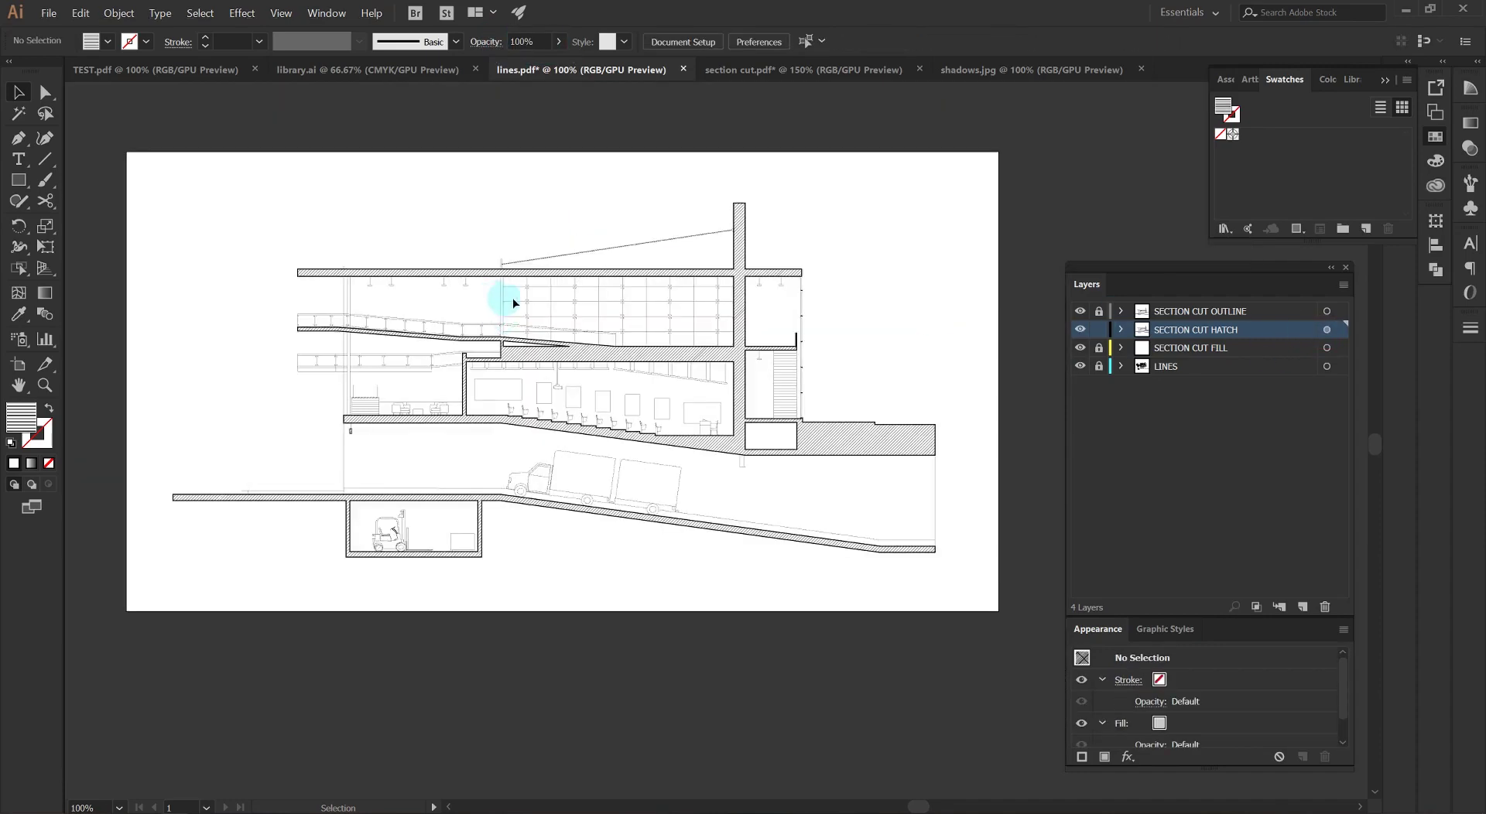
{"action": "mouse_move", "coordinate": [547, 289]}
{"action": "left_mouse_down"}
{"action": "mouse_move", "coordinate": [563, 310]}
{"action": "mouse_move", "coordinate": [532, 320]}
{"action": "left_mouse_up"}
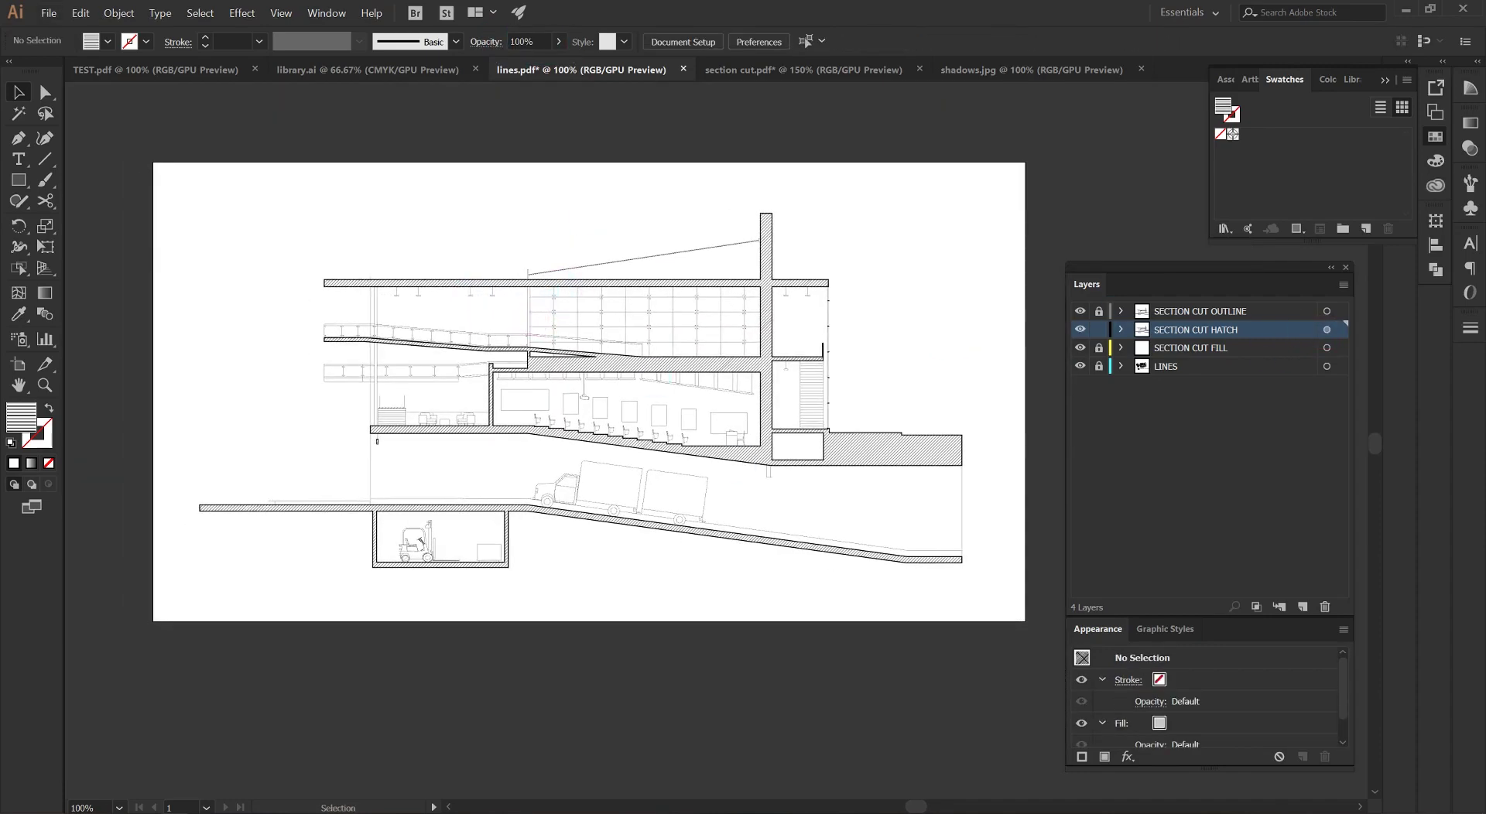
Add a layer named SECTION CUT OUTLINE 2 above SECTION CUT OUTLINE.
{"action": "left_click", "coordinate": [1198, 311]}
{"action": "left_click", "coordinate": [1303, 607]}
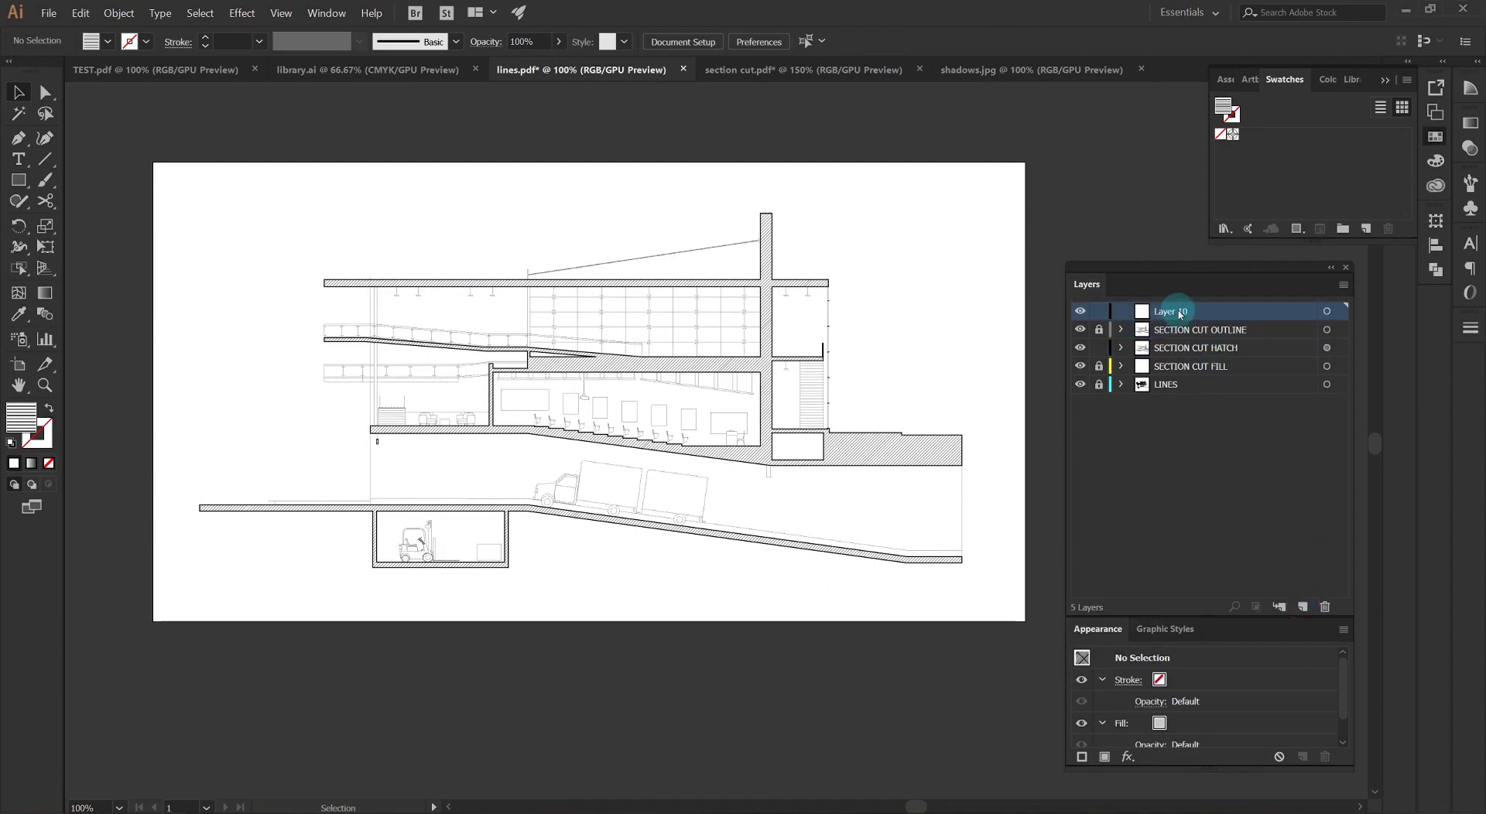
{"action": "double_click", "coordinate": [1177, 311]}
{"action": "type", "text": "SECTION CUT OUTLINE 2"}
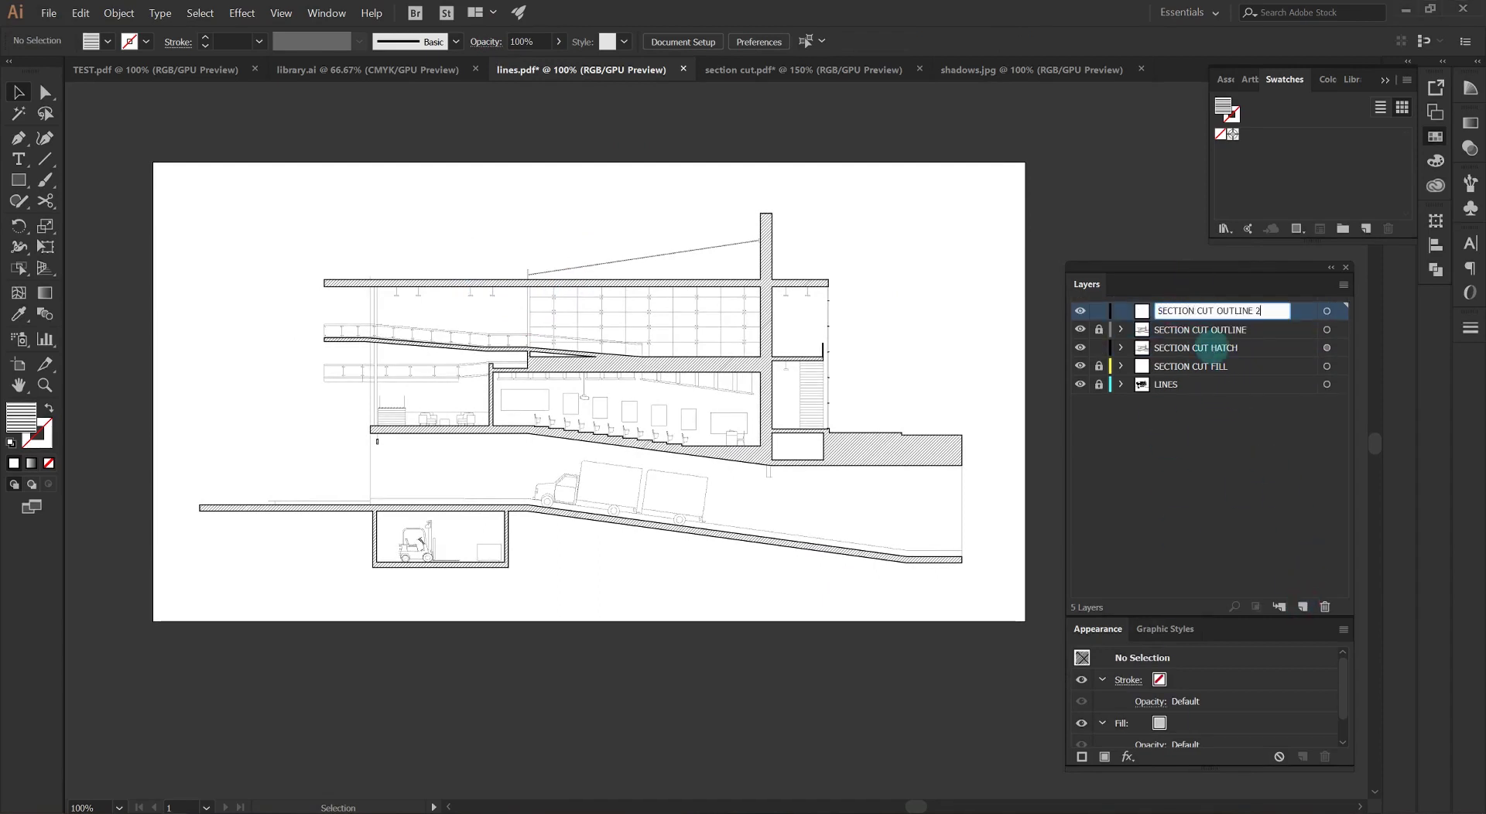
{"action": "key", "text": "Return"}
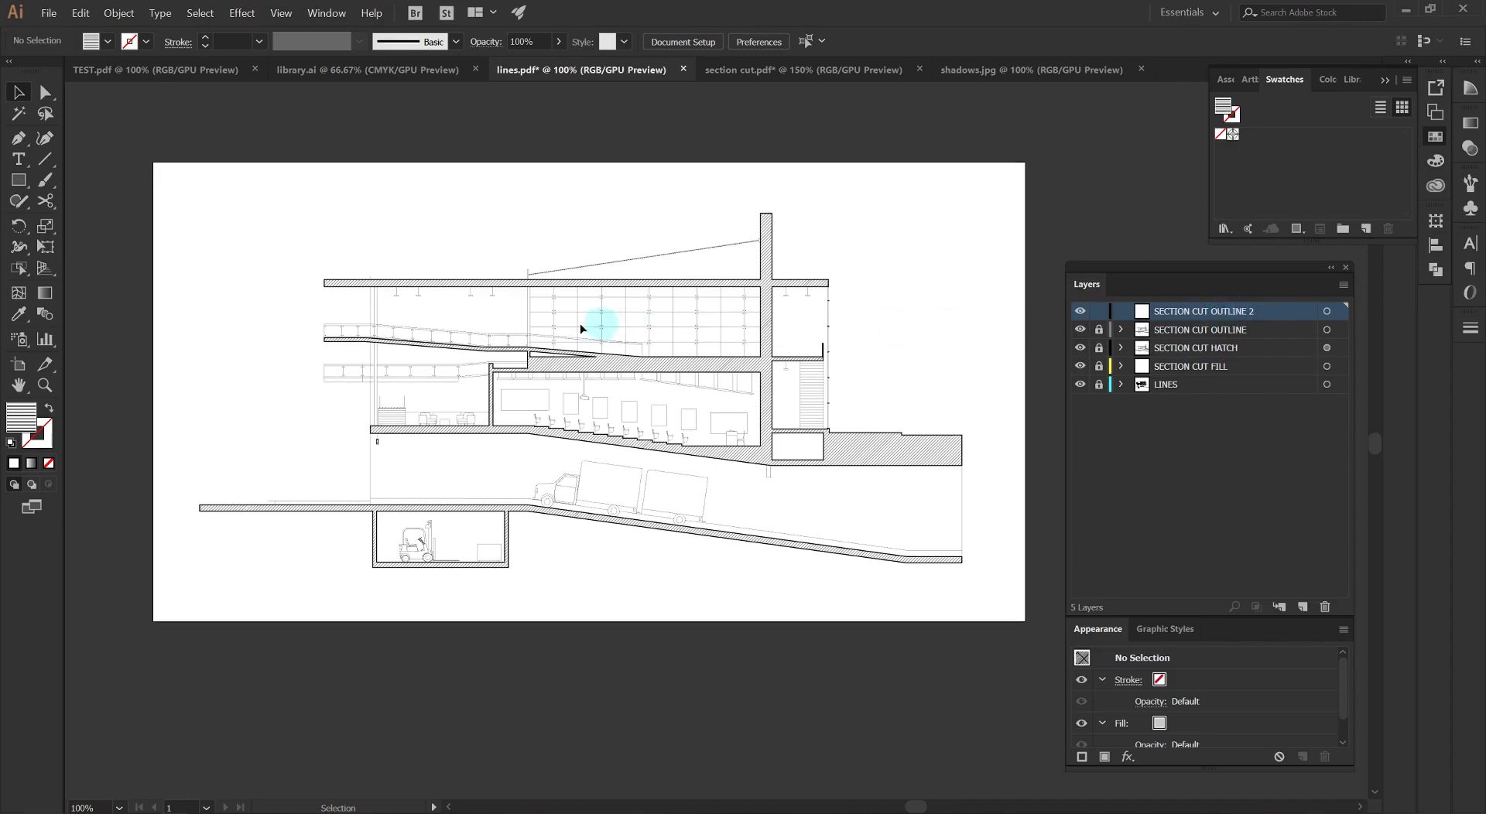
Set up the Pen tool with no fill and a black 3 pt stroke.
{"action": "key", "text": "p"}
{"action": "scroll", "coordinate": [171, 426], "scroll_direction": "up", "scroll_amount": 2}
{"action": "key", "text": "shift+x"}
{"action": "left_click", "coordinate": [45, 435]}
{"action": "left_click", "coordinate": [144, 40]}
{"action": "left_click", "coordinate": [23, 69]}
{"action": "left_click", "coordinate": [241, 42]}
{"action": "type", "text": "3"}
{"action": "key", "text": "Return"}
Trace the ground slab's underside with straight pen segments from its left end and around the outside of the basement.
{"action": "scroll", "coordinate": [246, 642], "scroll_direction": "up", "scroll_amount": 3}
{"action": "left_click", "coordinate": [190, 499]}
{"action": "scroll", "coordinate": [489, 529], "scroll_direction": "down", "scroll_amount": 3}
{"action": "scroll", "coordinate": [774, 577], "scroll_direction": "up", "scroll_amount": 3}
{"action": "left_click", "coordinate": [656, 398]}
{"action": "left_click", "coordinate": [617, 598]}
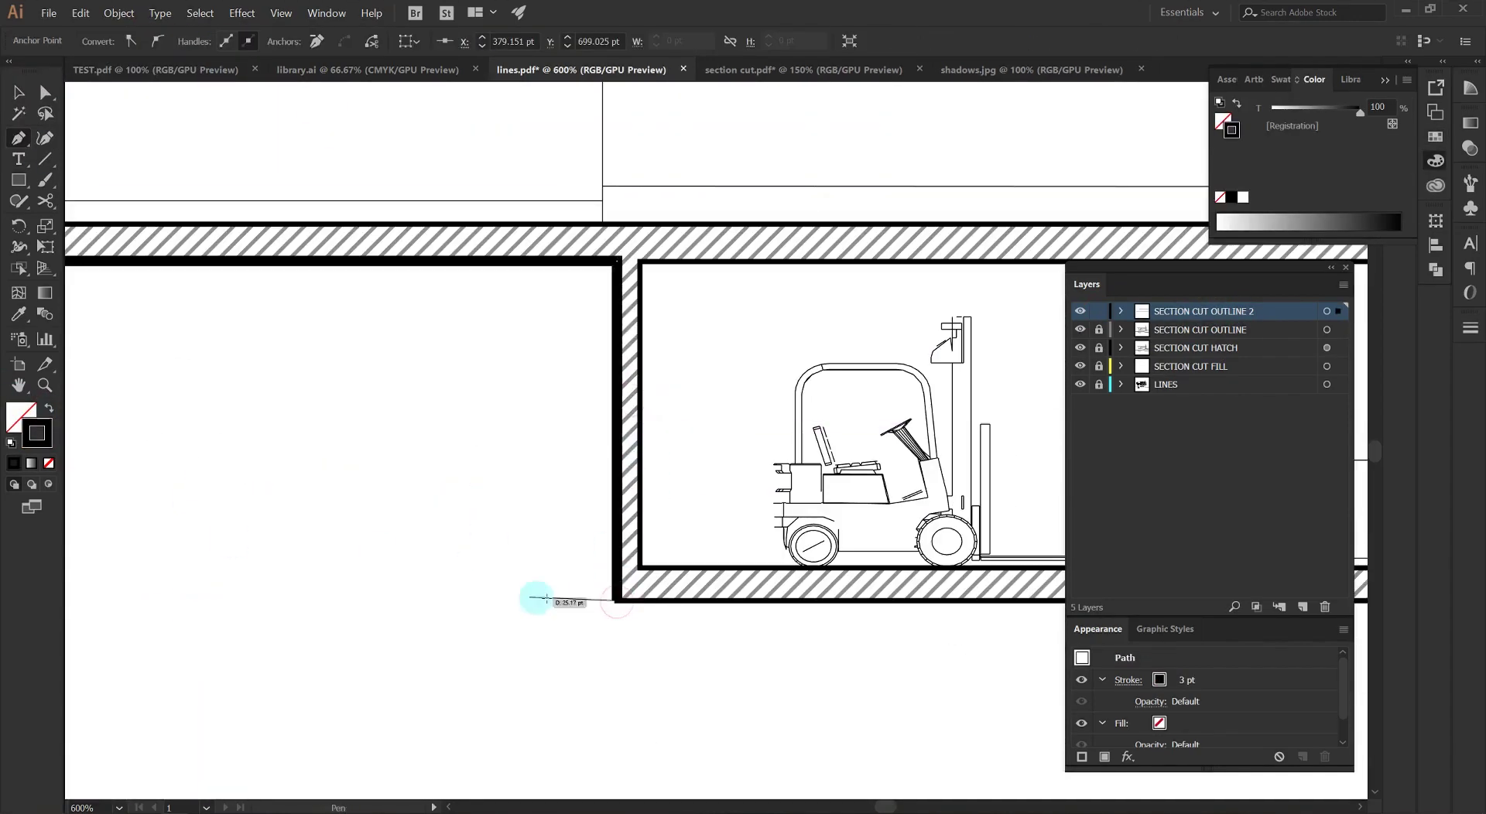
{"action": "scroll", "coordinate": [542, 598], "scroll_direction": "down", "scroll_amount": 3}
{"action": "scroll", "coordinate": [933, 591], "scroll_direction": "up", "scroll_amount": 3}
{"action": "left_click", "coordinate": [636, 618]}
{"action": "left_click", "coordinate": [659, 283]}
Continue the heavy outline along the sloping underside of the ground slab to its right end and lock SECTION CUT OUTLINE 2.
{"action": "scroll", "coordinate": [868, 267], "scroll_direction": "down", "scroll_amount": 3}
{"action": "scroll", "coordinate": [591, 402], "scroll_direction": "up", "scroll_amount": 5}
{"action": "left_click", "coordinate": [648, 359]}
{"action": "scroll", "coordinate": [587, 403], "scroll_direction": "down", "scroll_amount": 5}
{"action": "left_click", "coordinate": [756, 414]}
{"action": "scroll", "coordinate": [796, 428], "scroll_direction": "down", "scroll_amount": 2}
{"action": "key", "text": "v"}
{"action": "left_click_drag", "start_coordinate": [230, 257], "coordinate": [650, 426]}
{"action": "scroll", "coordinate": [541, 441], "scroll_direction": "down", "scroll_amount": 1}
{"action": "scroll", "coordinate": [539, 411], "scroll_direction": "up", "scroll_amount": 1}
{"action": "left_click_drag", "start_coordinate": [539, 413], "coordinate": [520, 446]}
{"action": "scroll", "coordinate": [519, 443], "scroll_direction": "down", "scroll_amount": 1}
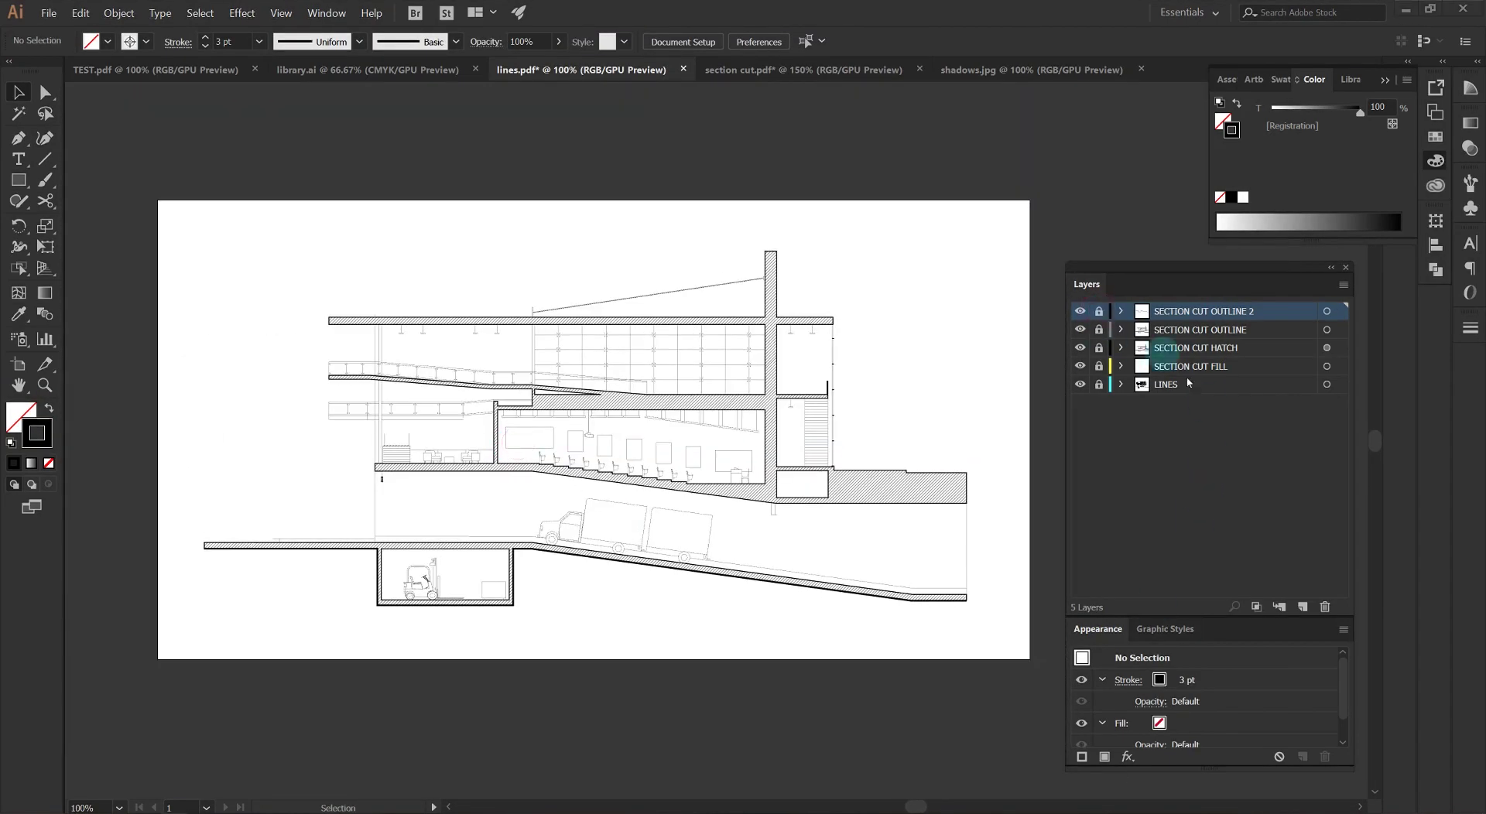
Add a layer named SHADOWS at the top of the layer stack.
{"action": "left_click", "coordinate": [1303, 606]}
{"action": "double_click", "coordinate": [1174, 311]}
{"action": "type", "text": "SHADOWS"}
{"action": "key", "text": "Return"}
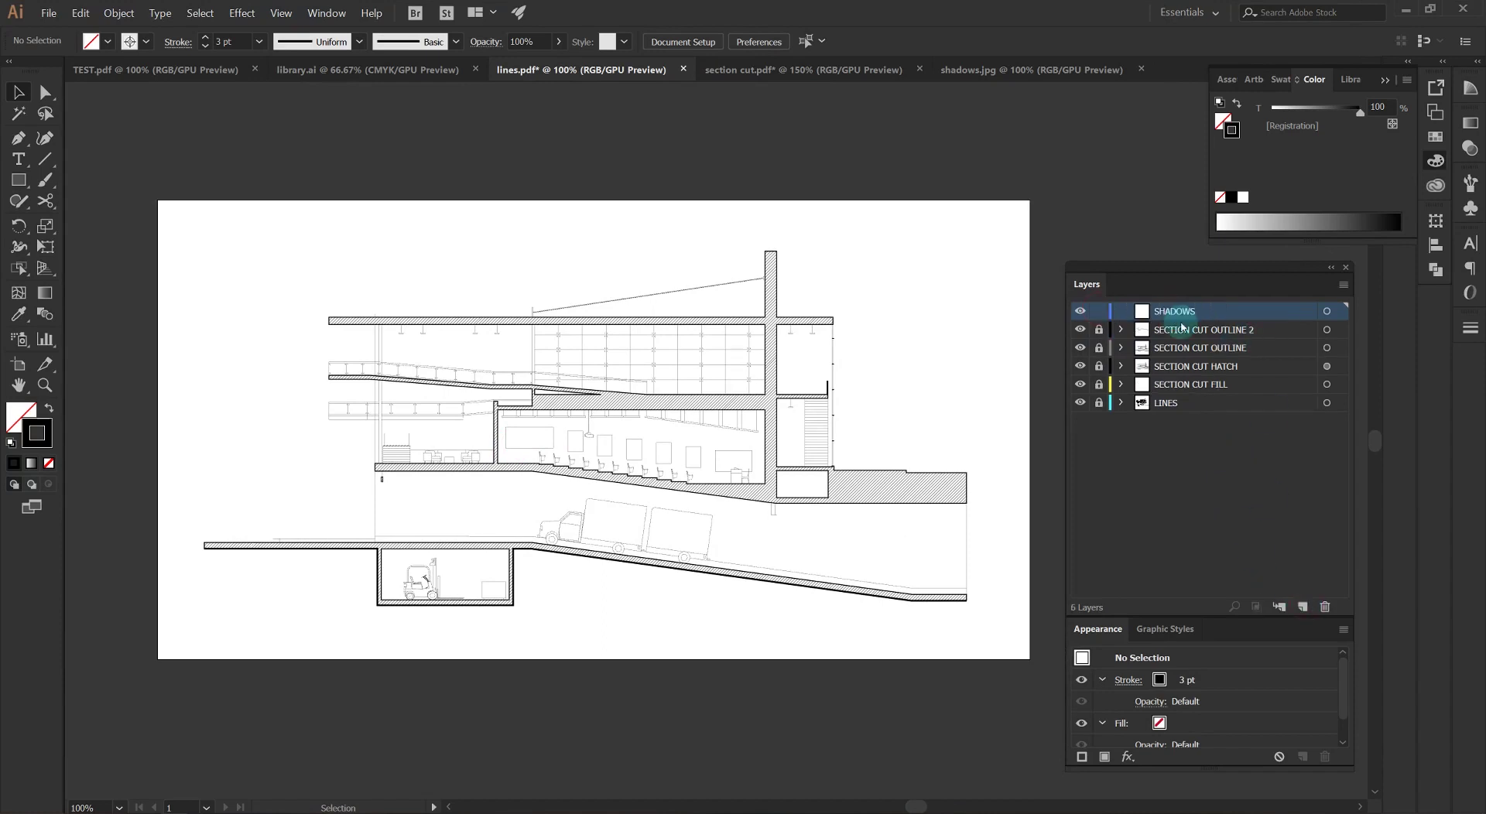
Copy the shadow image from shadows.jpg and paste it into lines.pdf on the SHADOWS layer.
{"action": "left_click", "coordinate": [984, 75]}
{"action": "left_click_drag", "start_coordinate": [832, 391], "coordinate": [720, 322]}
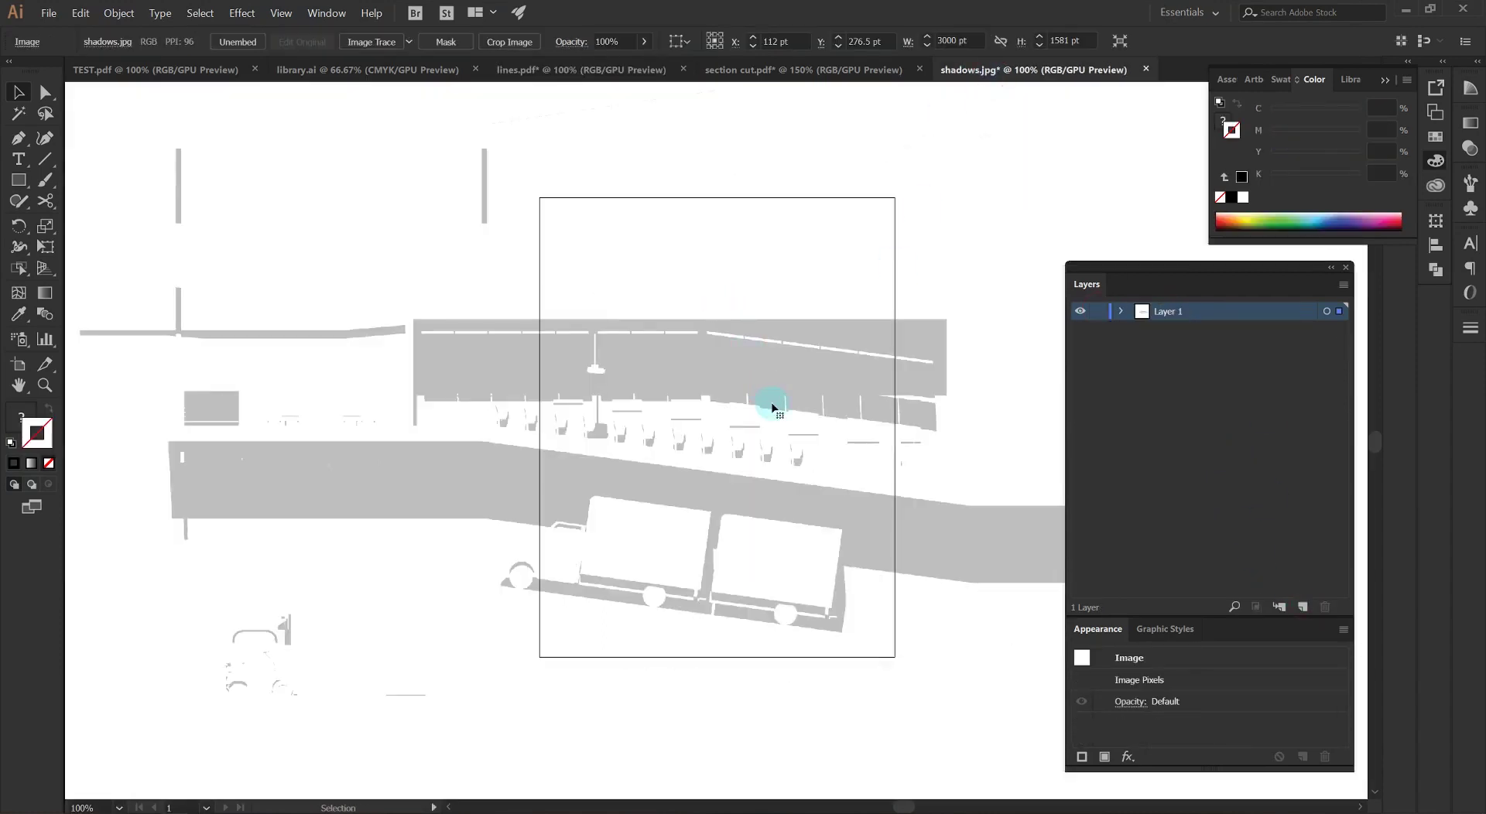
{"action": "left_click", "coordinate": [80, 13]}
{"action": "left_click", "coordinate": [97, 71]}
{"action": "left_click", "coordinate": [507, 71]}
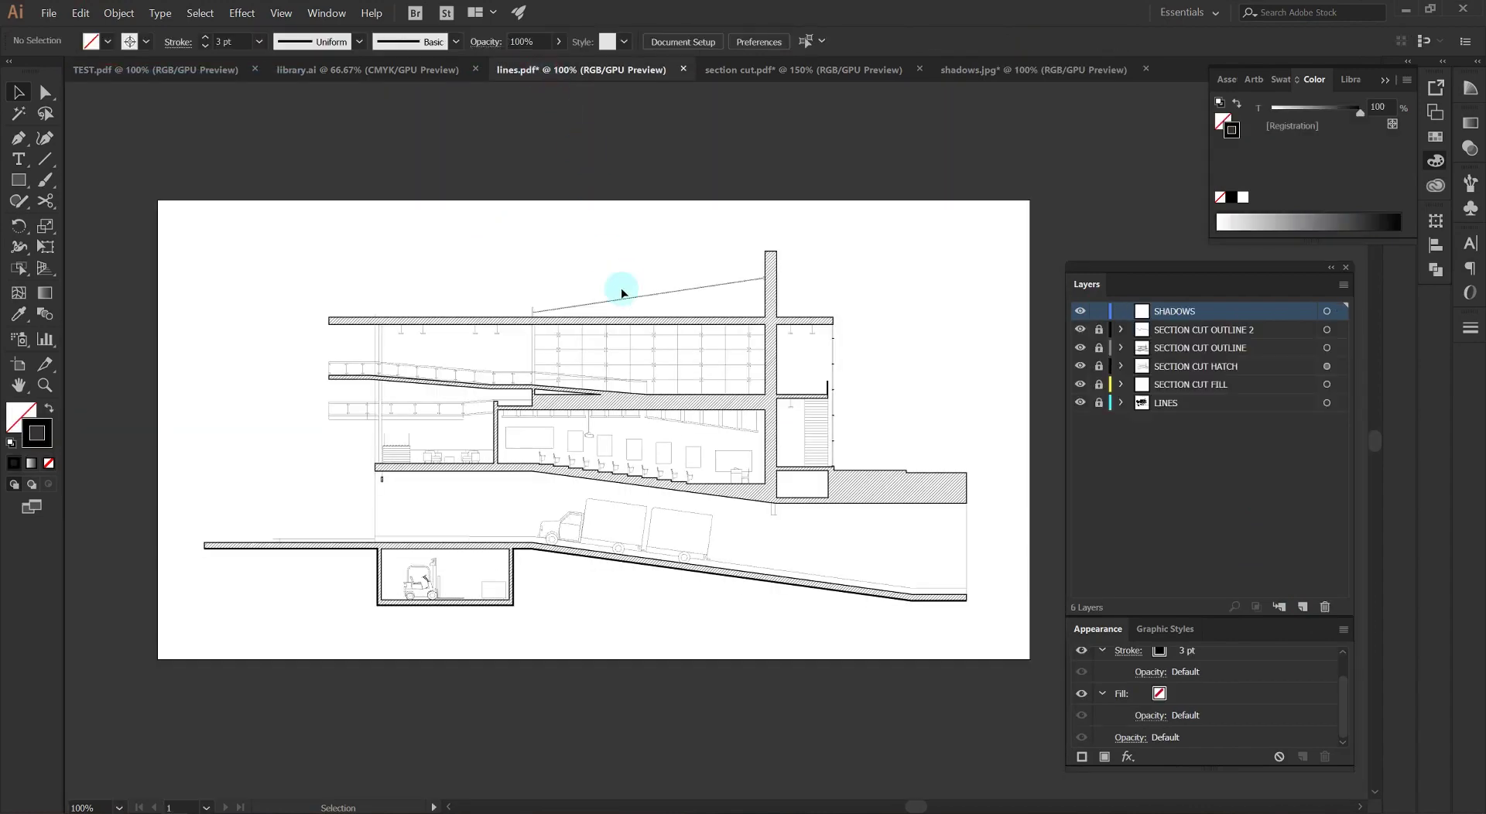
{"action": "left_click", "coordinate": [85, 14]}
{"action": "left_click", "coordinate": [132, 90]}
Scale the shadow image down to about 1503 × 792 pt and position it to cover the artboard.
{"action": "scroll", "coordinate": [593, 401], "scroll_direction": "down", "scroll_amount": 5}
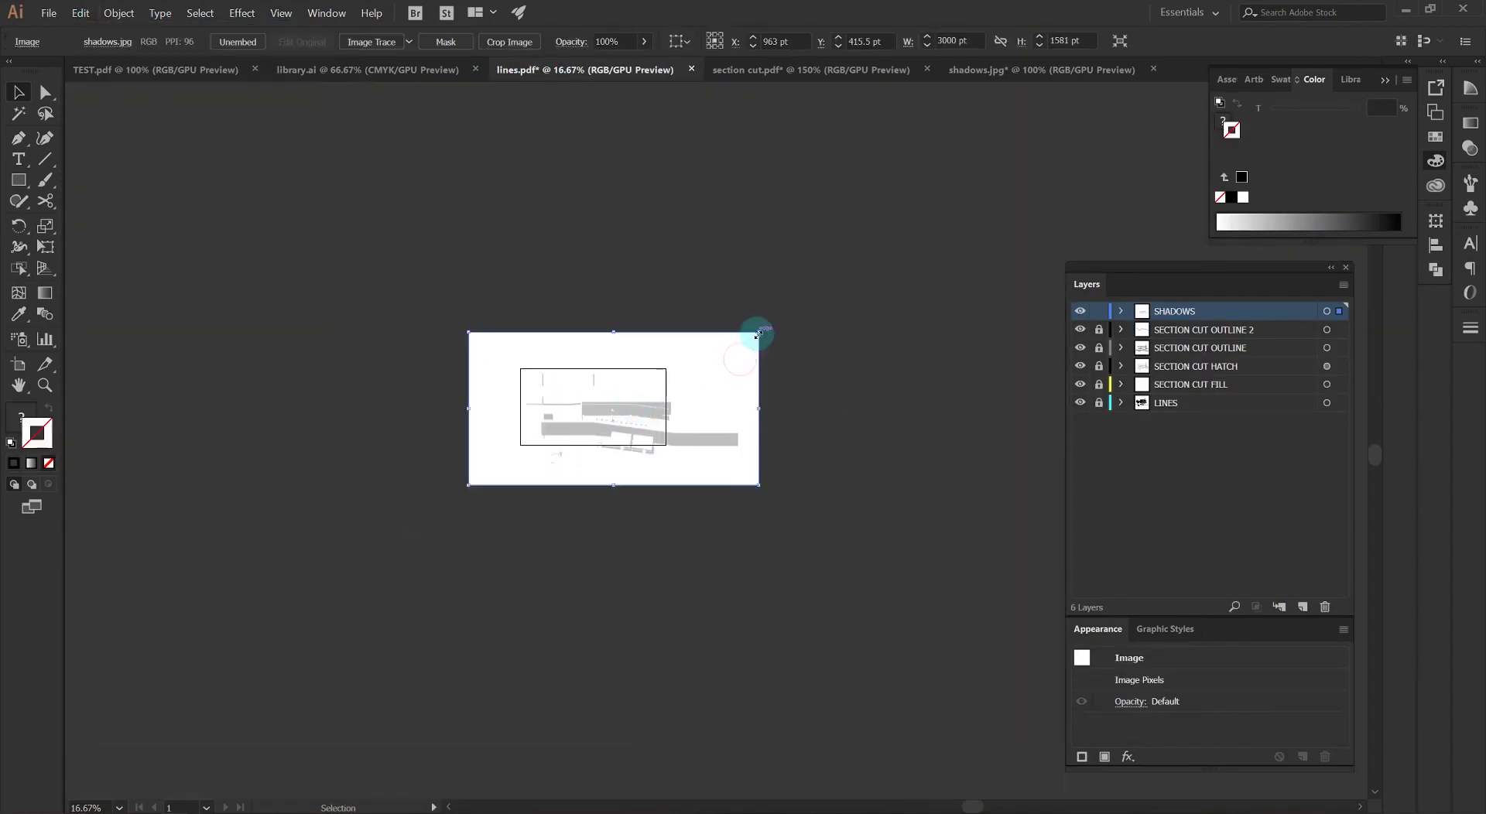
{"action": "left_click_drag", "start_coordinate": [759, 333], "coordinate": [666, 369]}
{"action": "left_click_drag", "start_coordinate": [469, 486], "coordinate": [500, 453]}
{"action": "scroll", "coordinate": [527, 443], "scroll_direction": "up", "scroll_amount": 4}
{"action": "left_click", "coordinate": [627, 491]}
{"action": "scroll", "coordinate": [859, 357], "scroll_direction": "up", "scroll_amount": 1}
{"action": "left_click_drag", "start_coordinate": [830, 379], "coordinate": [716, 444]}
{"action": "left_click", "coordinate": [644, 400]}
{"action": "left_click", "coordinate": [787, 313]}
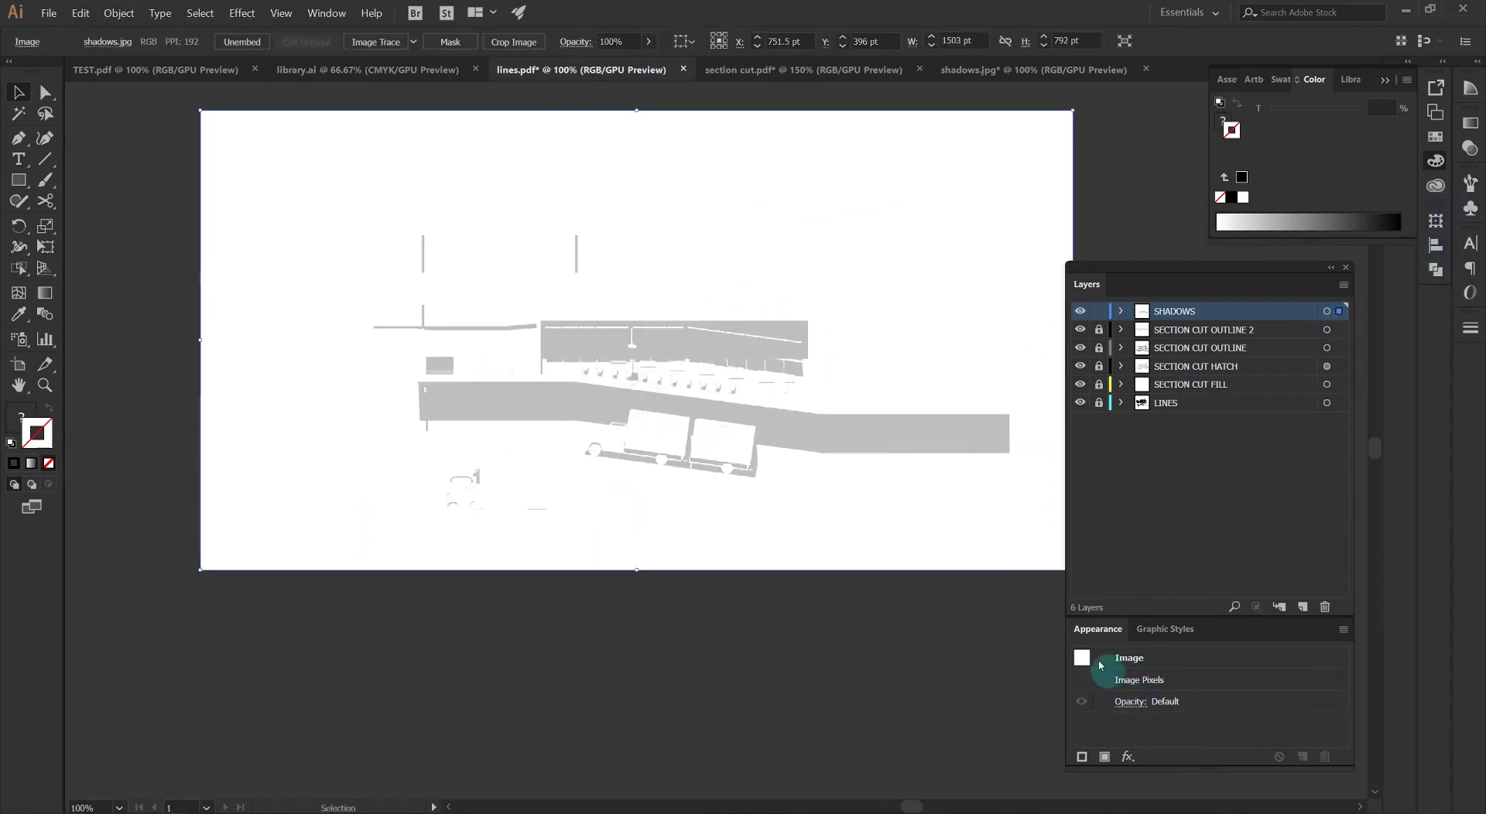
Set the shadow image's blending mode to Multiply.
{"action": "left_click", "coordinate": [1111, 699]}
{"action": "left_click", "coordinate": [991, 574]}
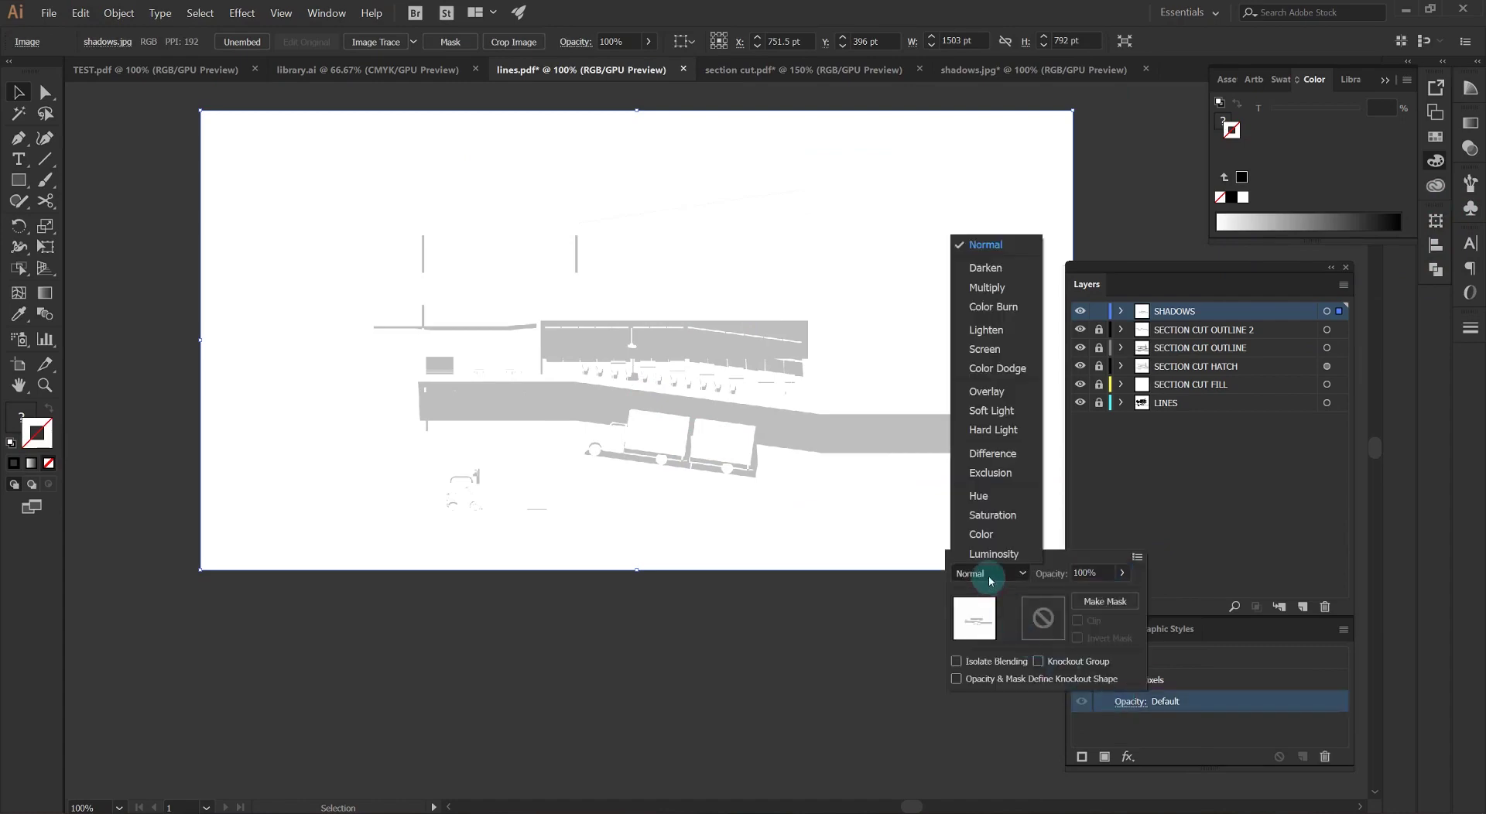
{"action": "left_click", "coordinate": [989, 291]}
{"action": "left_click", "coordinate": [778, 450]}
{"action": "scroll", "coordinate": [758, 387], "scroll_direction": "up", "scroll_amount": 2}
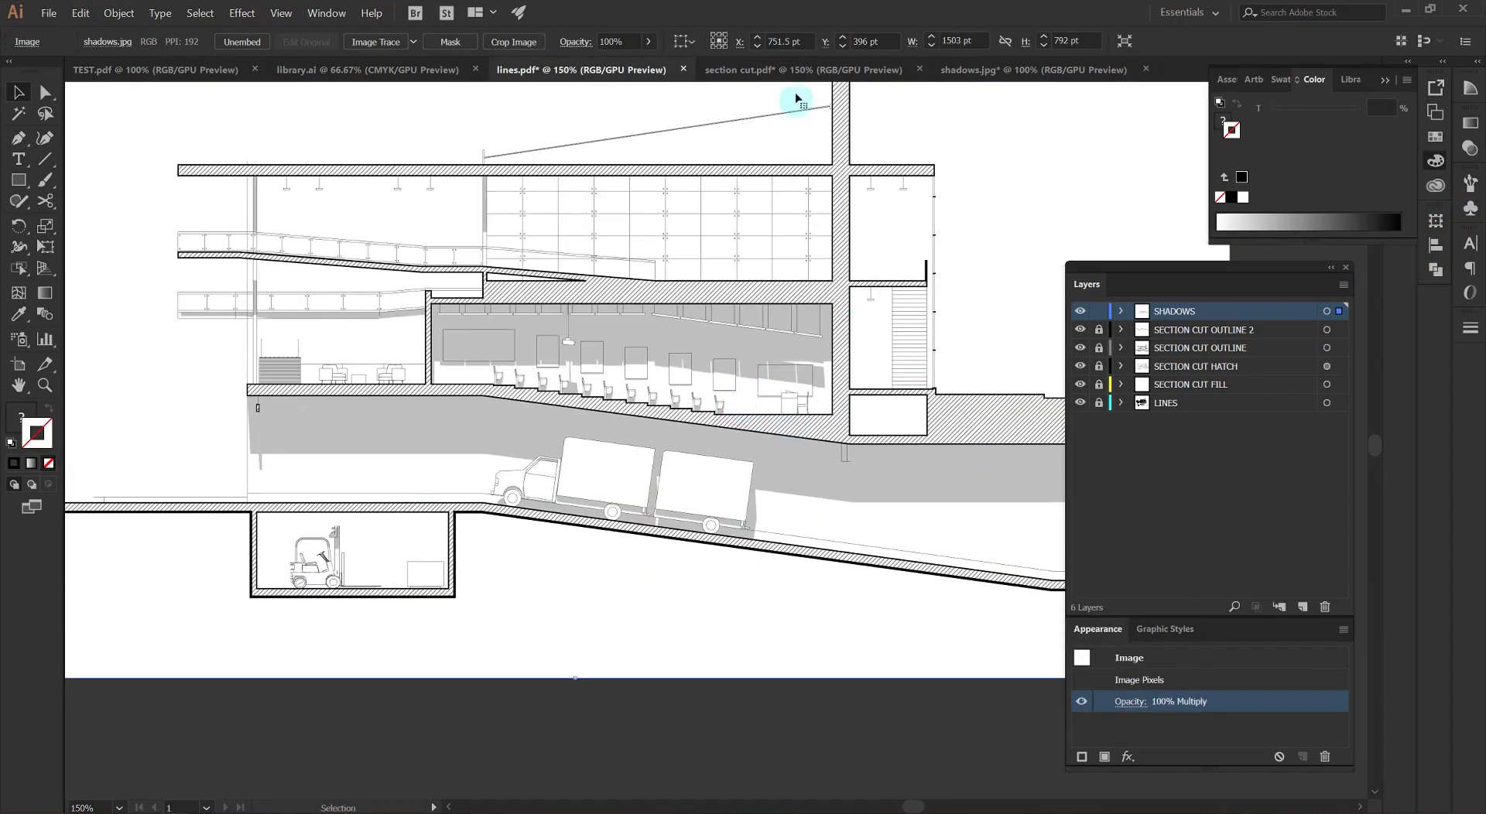
Reduce the shadow image's opacity to 25% and lock the SHADOWS layer.
{"action": "left_click", "coordinate": [647, 43]}
{"action": "left_click_drag", "start_coordinate": [644, 62], "coordinate": [594, 65]}
{"action": "scroll", "coordinate": [599, 386], "scroll_direction": "down", "scroll_amount": 1}
{"action": "left_click", "coordinate": [734, 614]}
{"action": "mouse_move", "coordinate": [677, 354]}
{"action": "left_mouse_down"}
{"action": "mouse_move", "coordinate": [689, 377]}
{"action": "mouse_move", "coordinate": [660, 385]}
{"action": "mouse_move", "coordinate": [674, 370]}
{"action": "left_mouse_up"}
{"action": "scroll", "coordinate": [654, 385], "scroll_direction": "up", "scroll_amount": 1}
{"action": "left_click", "coordinate": [1098, 310]}
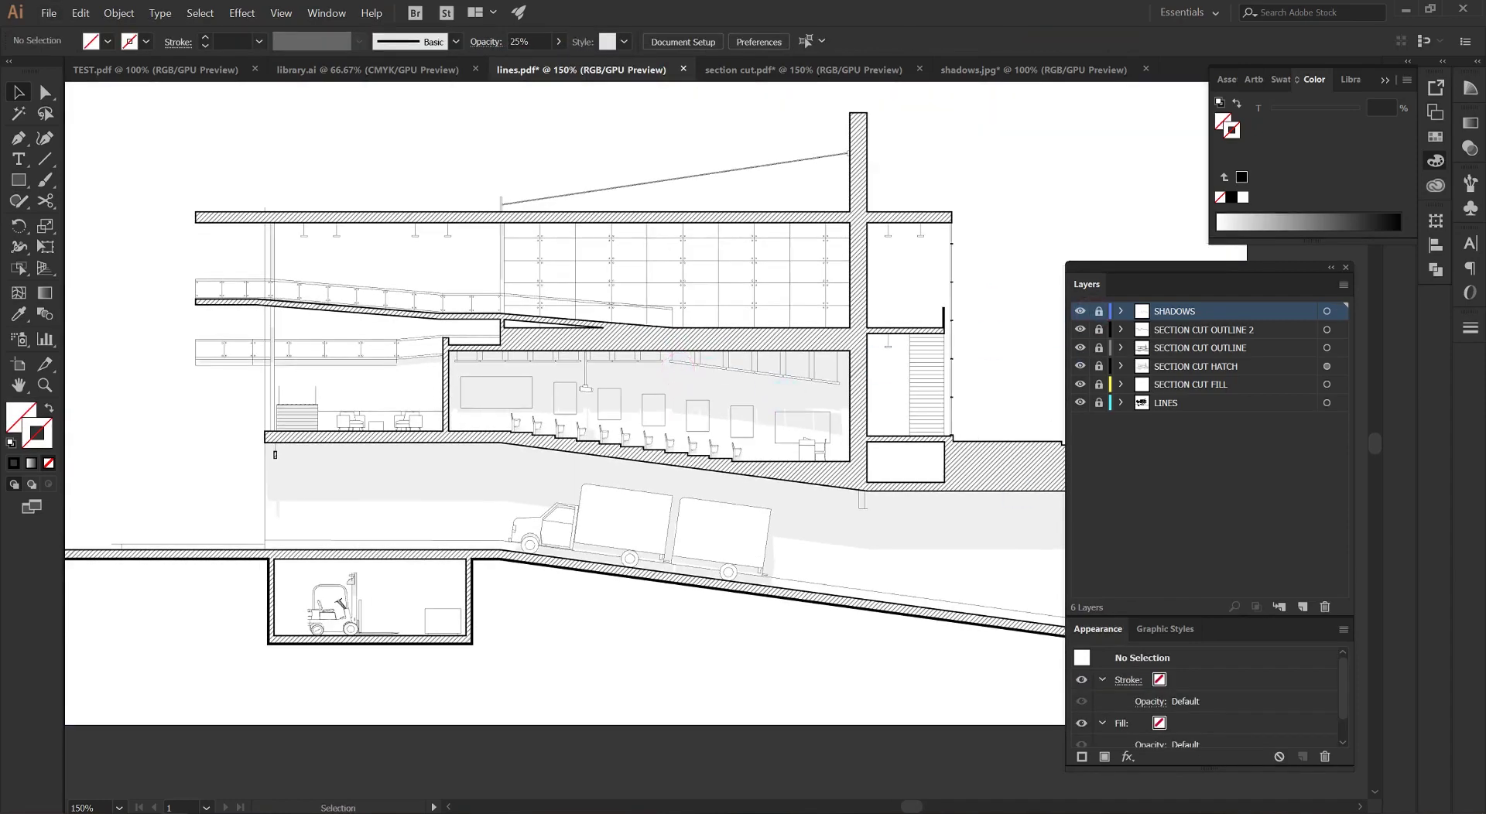
Unlock the SECTION CUT OUTLINE layer and draw a vertical pen line about 243 pt long along the glazing beside the stairs.
{"action": "left_click", "coordinate": [1180, 338]}
{"action": "left_click", "coordinate": [1192, 347]}
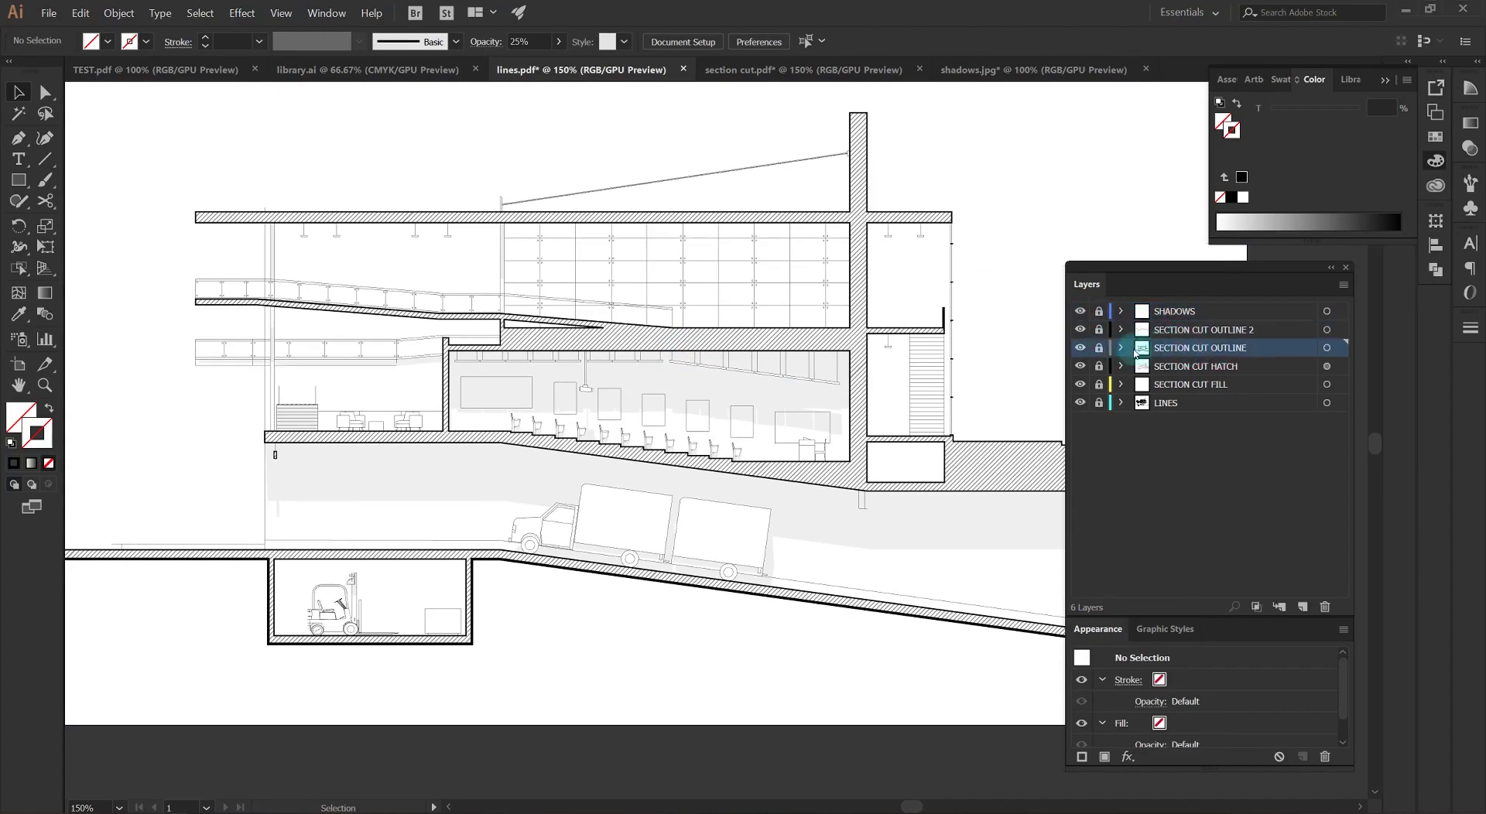
{"action": "left_click", "coordinate": [1098, 347]}
{"action": "left_click_drag", "start_coordinate": [883, 395], "coordinate": [808, 395]}
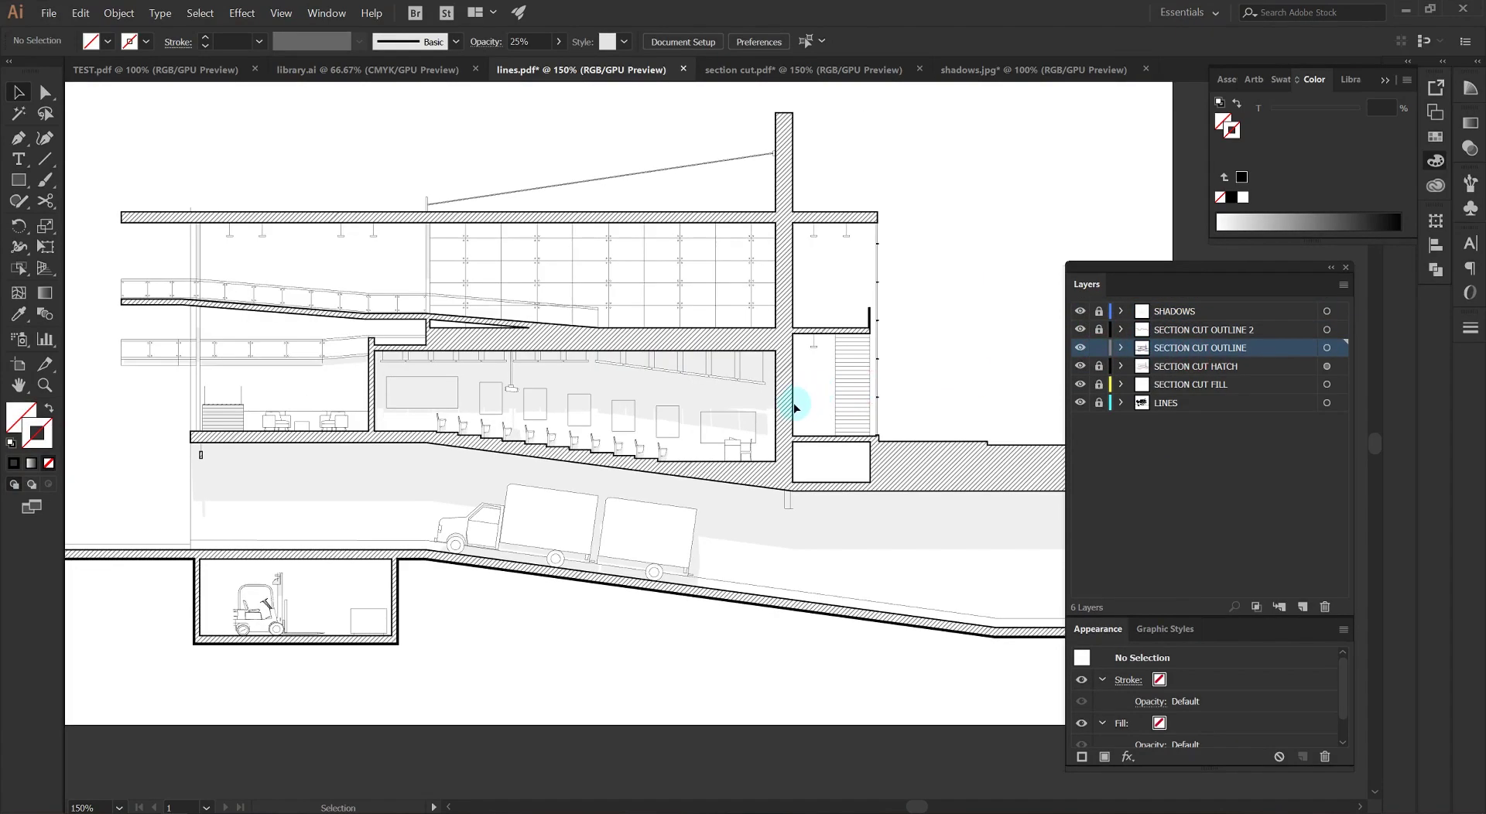
{"action": "left_click", "coordinate": [794, 408]}
{"action": "scroll", "coordinate": [837, 460], "scroll_direction": "up", "scroll_amount": 5}
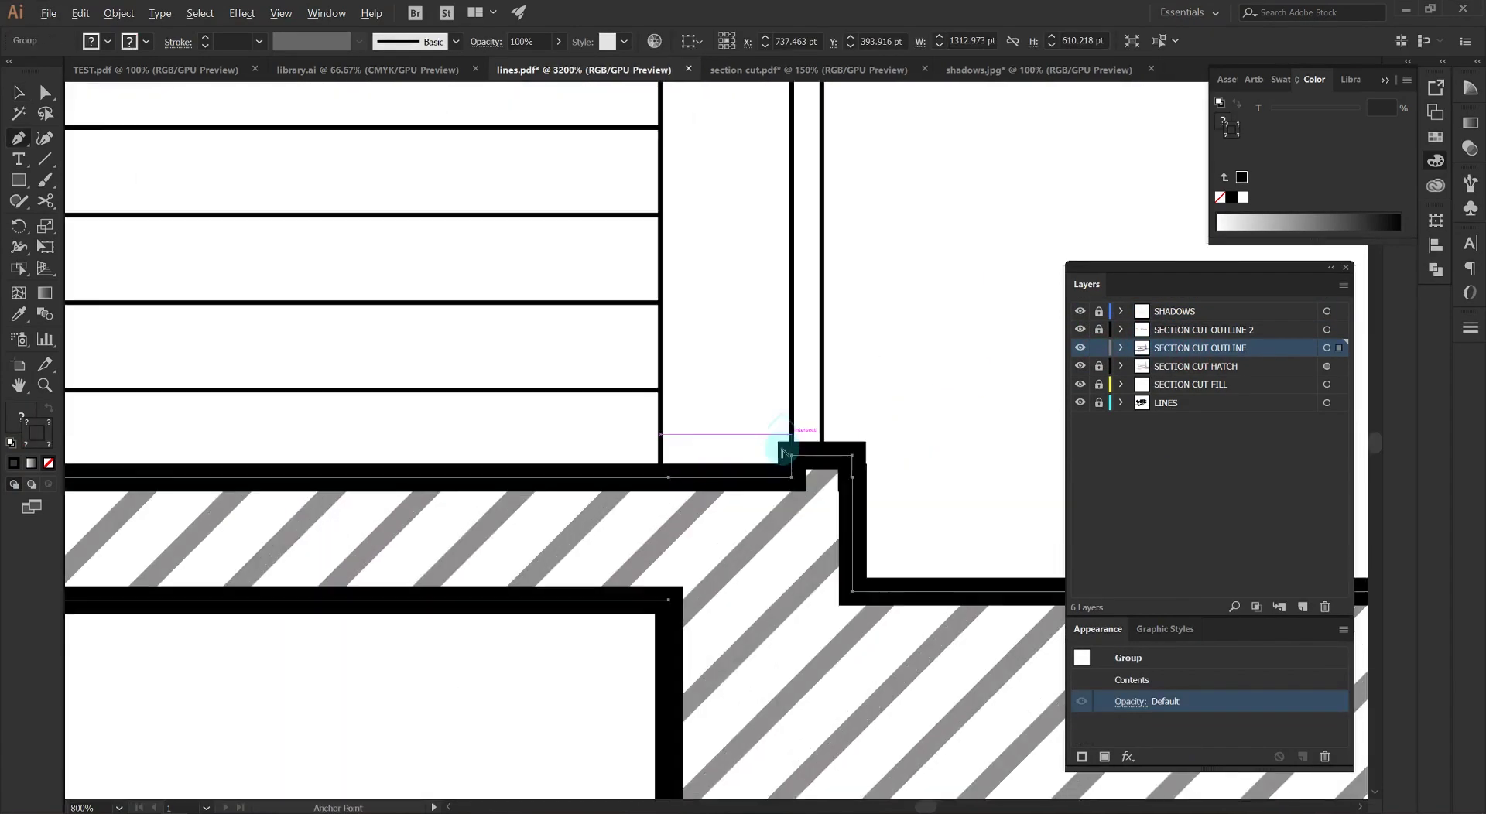
{"action": "left_click", "coordinate": [792, 439]}
{"action": "scroll", "coordinate": [858, 325], "scroll_direction": "down", "scroll_amount": 5}
{"action": "scroll", "coordinate": [859, 379], "scroll_direction": "up", "scroll_amount": 6}
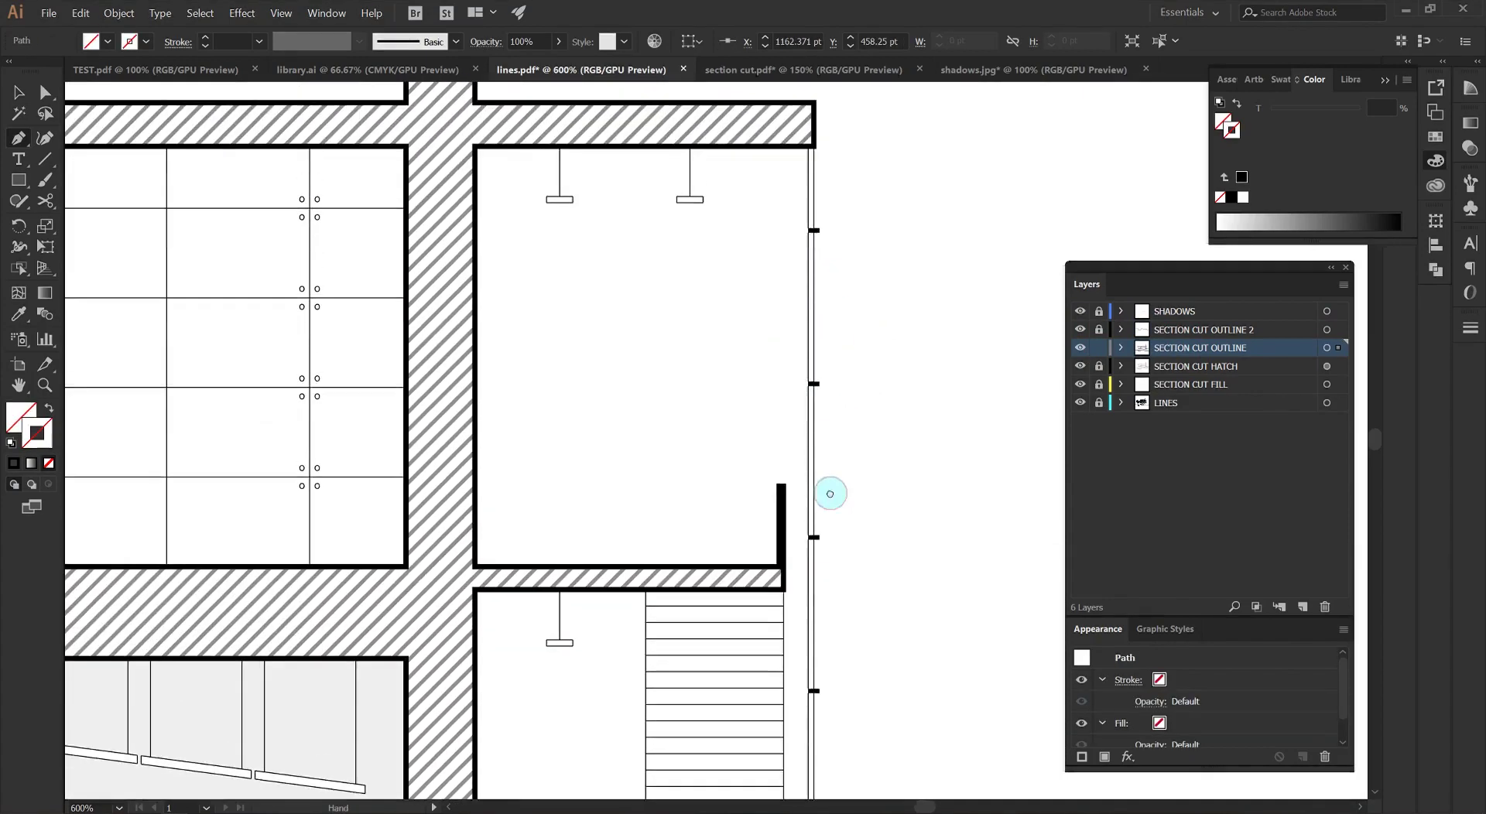
{"action": "scroll", "coordinate": [797, 136], "scroll_direction": "up", "scroll_amount": 3}
{"action": "left_click", "coordinate": [847, 147]}
Finish the vertical glazing path and give it a black 0.25 pt stroke with no fill.
{"action": "key", "text": "alt+v"}
{"action": "key", "text": "Escape"}
{"action": "key", "text": "alt+v"}
{"action": "key", "text": "Escape"}
{"action": "scroll", "coordinate": [808, 303], "scroll_direction": "down", "scroll_amount": 1}
{"action": "mouse_move", "coordinate": [858, 479]}
{"action": "left_mouse_down"}
{"action": "mouse_move", "coordinate": [875, 206]}
{"action": "mouse_move", "coordinate": [898, 123]}
{"action": "left_mouse_up"}
{"action": "scroll", "coordinate": [825, 640], "scroll_direction": "up", "scroll_amount": 3}
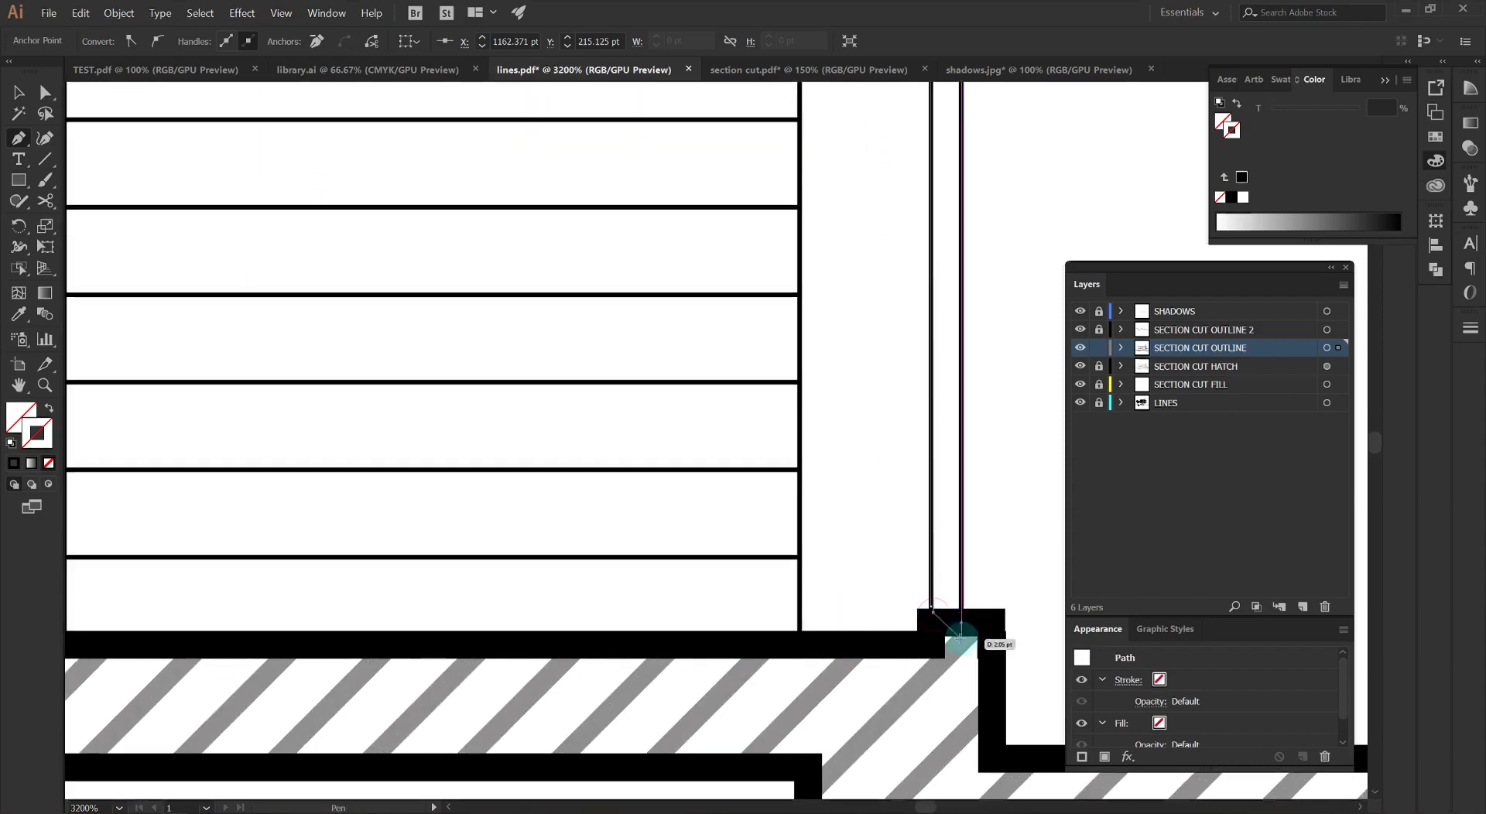
{"action": "left_click", "coordinate": [880, 578]}
{"action": "left_click", "coordinate": [927, 600]}
{"action": "scroll", "coordinate": [662, 416], "scroll_direction": "down", "scroll_amount": 1}
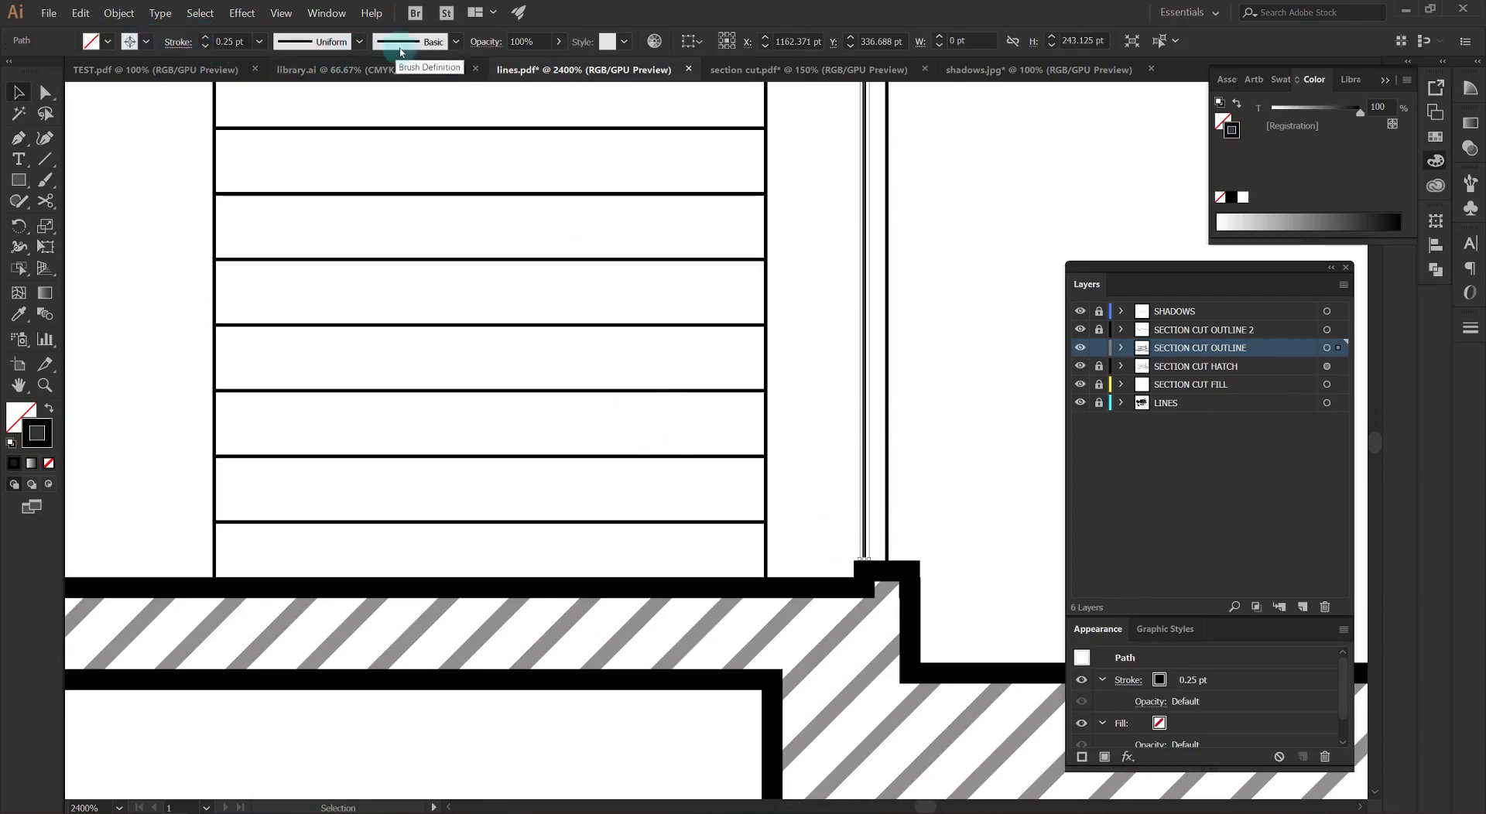
Increase the glazing line's stroke weight to 1 pt and deselect it.
{"action": "left_click", "coordinate": [204, 37]}
{"action": "scroll", "coordinate": [786, 335], "scroll_direction": "down", "scroll_amount": 5}
{"action": "left_click", "coordinate": [786, 335]}
{"action": "scroll", "coordinate": [268, 355], "scroll_direction": "up", "scroll_amount": 4}
{"action": "left_click", "coordinate": [397, 312]}
{"action": "left_click", "coordinate": [205, 38]}
{"action": "left_click", "coordinate": [313, 311]}
Unlock the layers holding the small black mullion marks on the glazed facade and ungroup that artwork.
{"action": "scroll", "coordinate": [313, 311], "scroll_direction": "down", "scroll_amount": 4}
{"action": "scroll", "coordinate": [769, 387], "scroll_direction": "up", "scroll_amount": 2}
{"action": "left_click", "coordinate": [1099, 366]}
{"action": "scroll", "coordinate": [935, 357], "scroll_direction": "up", "scroll_amount": 6}
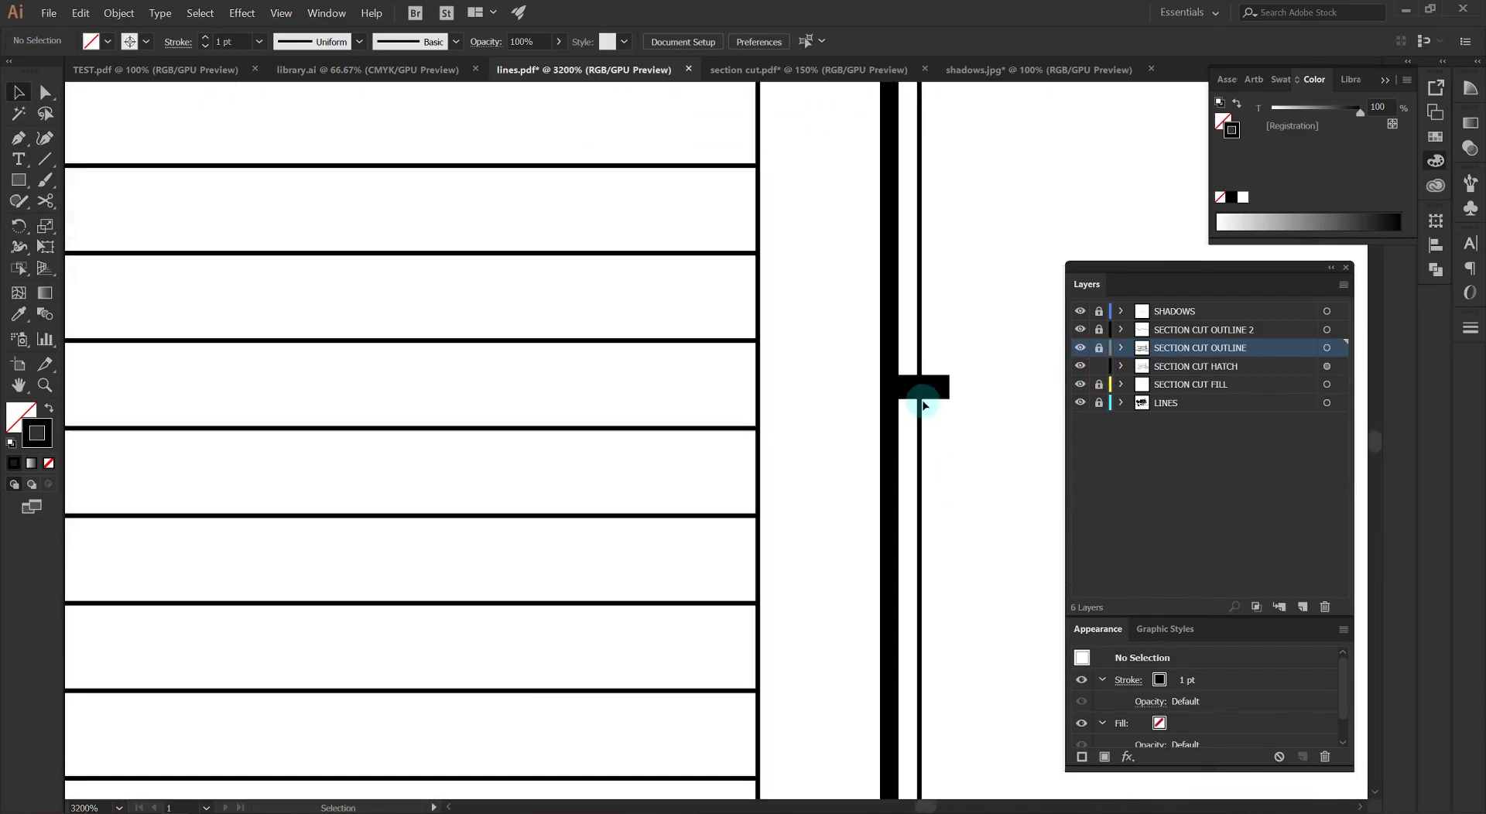
{"action": "left_click", "coordinate": [932, 395]}
{"action": "left_click_drag", "start_coordinate": [1099, 402], "coordinate": [1099, 329]}
{"action": "left_click", "coordinate": [936, 398]}
{"action": "key", "text": "ctrl+shift+g"}
{"action": "left_click", "coordinate": [936, 398]}
Keep only the SECTION CUT OUTLINE layer unlocked and repeat the glazing mullion marks at the opposite end of the upper floor.
{"action": "scroll", "coordinate": [937, 399], "scroll_direction": "down", "scroll_amount": 8}
{"action": "left_click", "coordinate": [1098, 348], "text": "alt"}
{"action": "scroll", "coordinate": [471, 394], "scroll_direction": "up", "scroll_amount": 7}
{"action": "left_click", "coordinate": [534, 331]}
{"action": "scroll", "coordinate": [587, 522], "scroll_direction": "down", "scroll_amount": 2}
{"action": "mouse_move", "coordinate": [583, 609]}
{"action": "left_mouse_down"}
{"action": "mouse_move", "coordinate": [556, 434]}
{"action": "mouse_move", "coordinate": [455, 382]}
{"action": "left_mouse_up"}
{"action": "scroll", "coordinate": [559, 438], "scroll_direction": "down", "scroll_amount": 6}
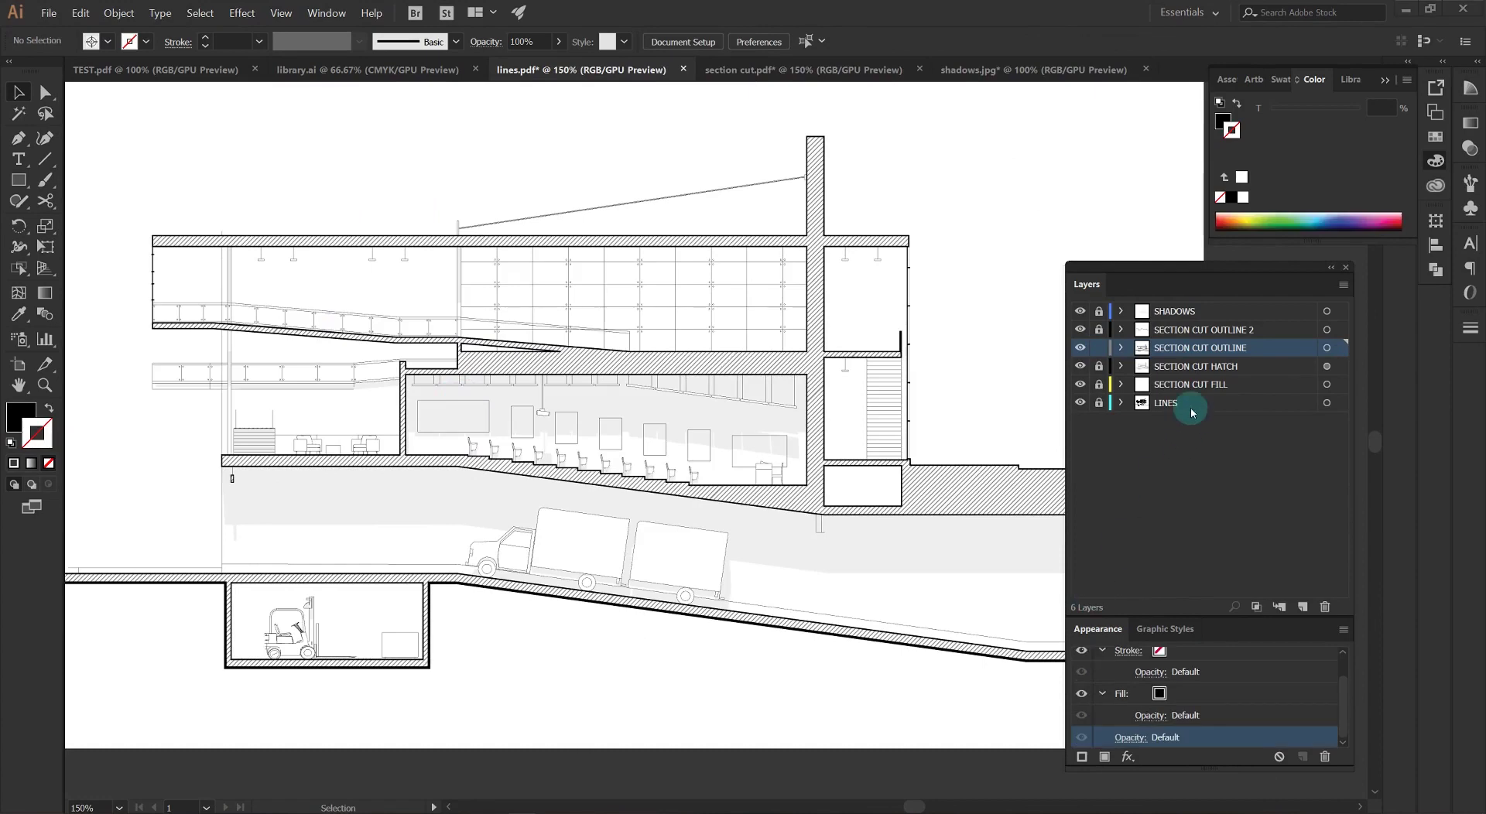
Create a layer named EARTH HATCH above LINES and ready the Pen tool with a black stroke and no fill.
{"action": "left_click", "coordinate": [1303, 606]}
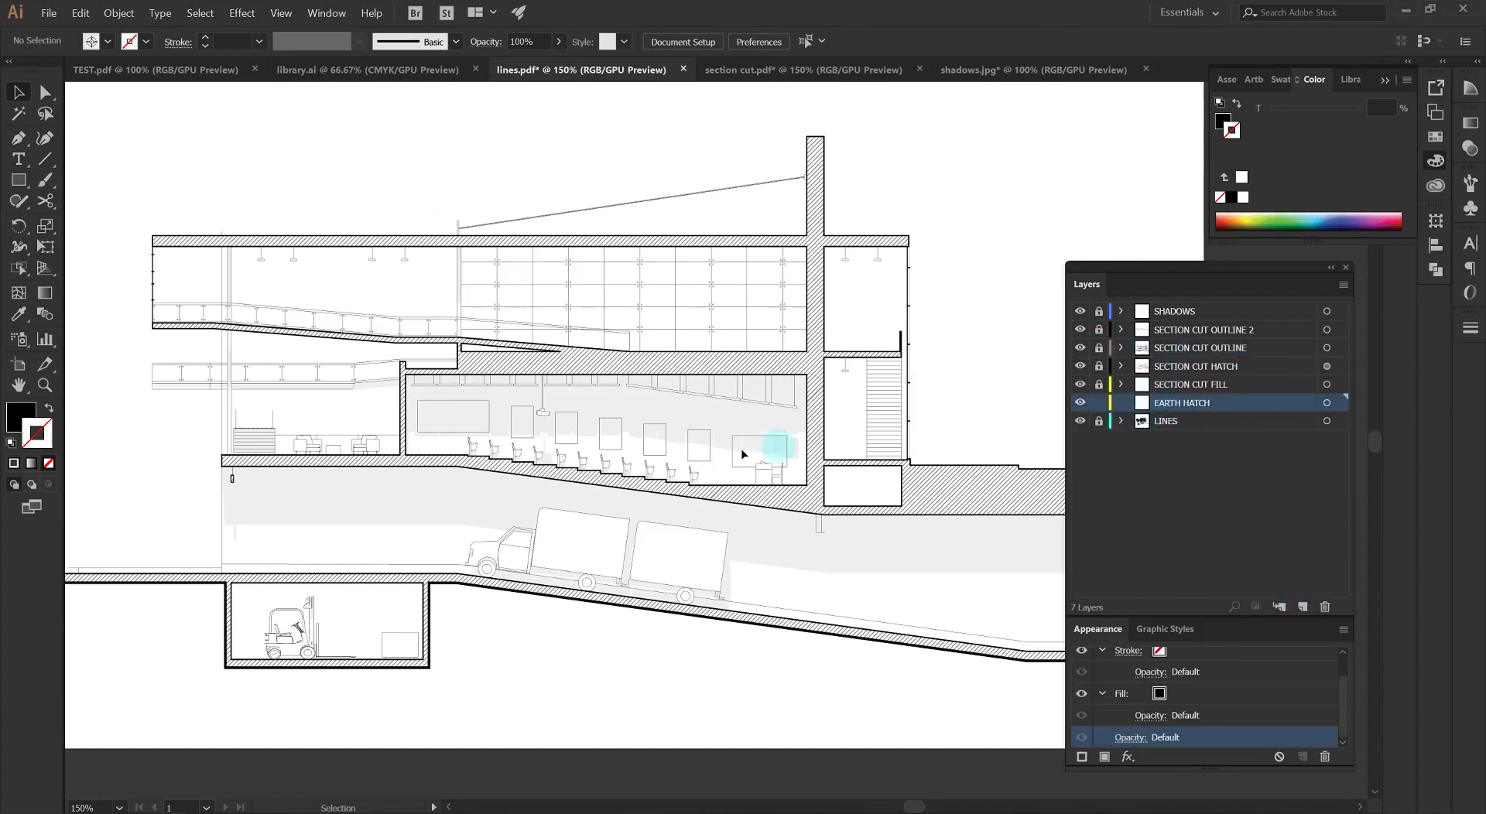
{"action": "scroll", "coordinate": [740, 451], "scroll_direction": "down", "scroll_amount": 1}
{"action": "key", "text": "p"}
{"action": "scroll", "coordinate": [222, 525], "scroll_direction": "up", "scroll_amount": 5}
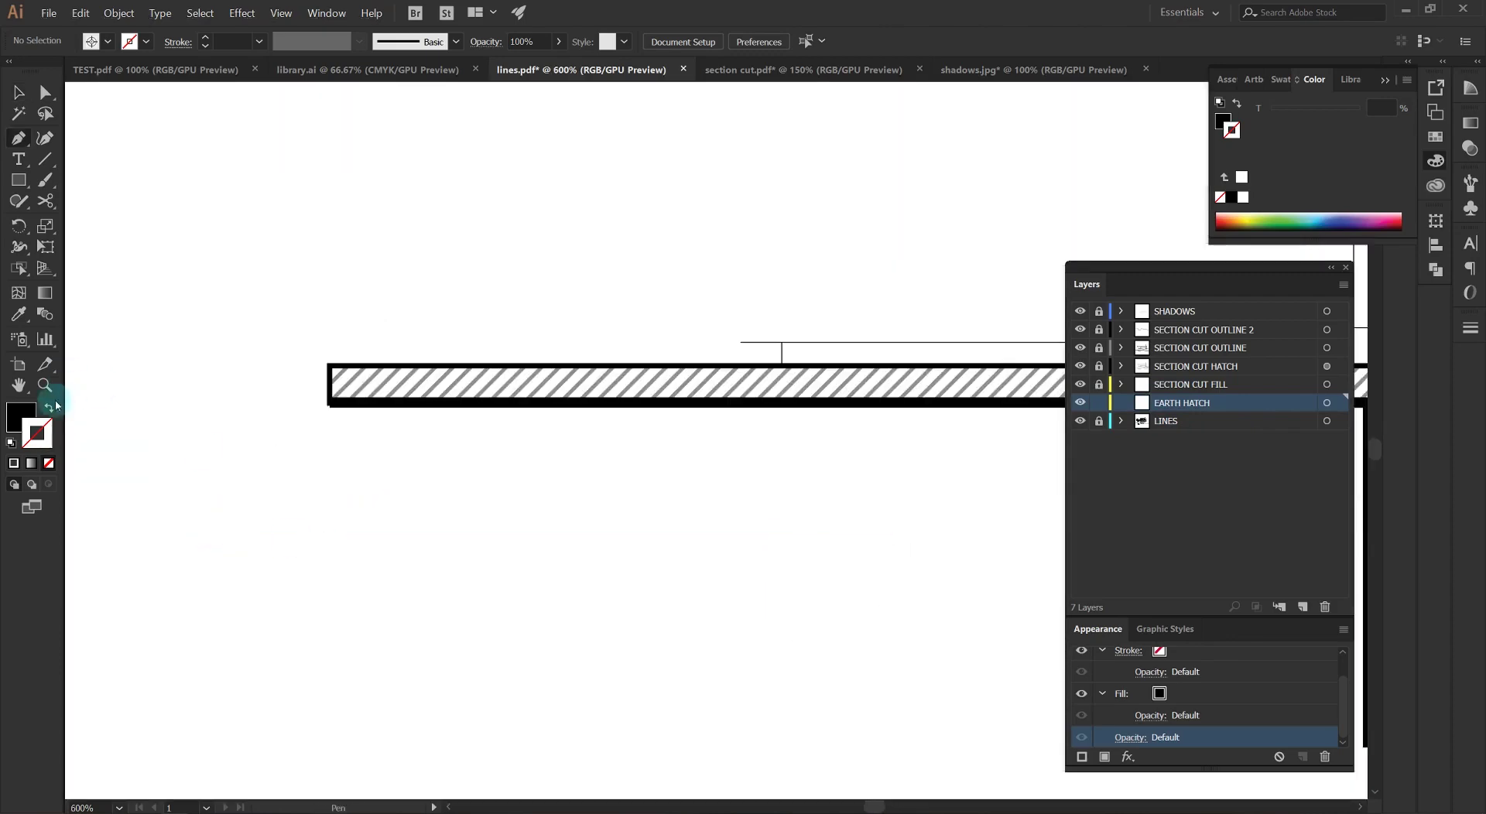
{"action": "left_click", "coordinate": [49, 410]}
Trace the underside of the ground slab and around the basement room up to where the ramp begins.
{"action": "left_click", "coordinate": [330, 403]}
{"action": "left_click_drag", "start_coordinate": [705, 476], "coordinate": [226, 442]}
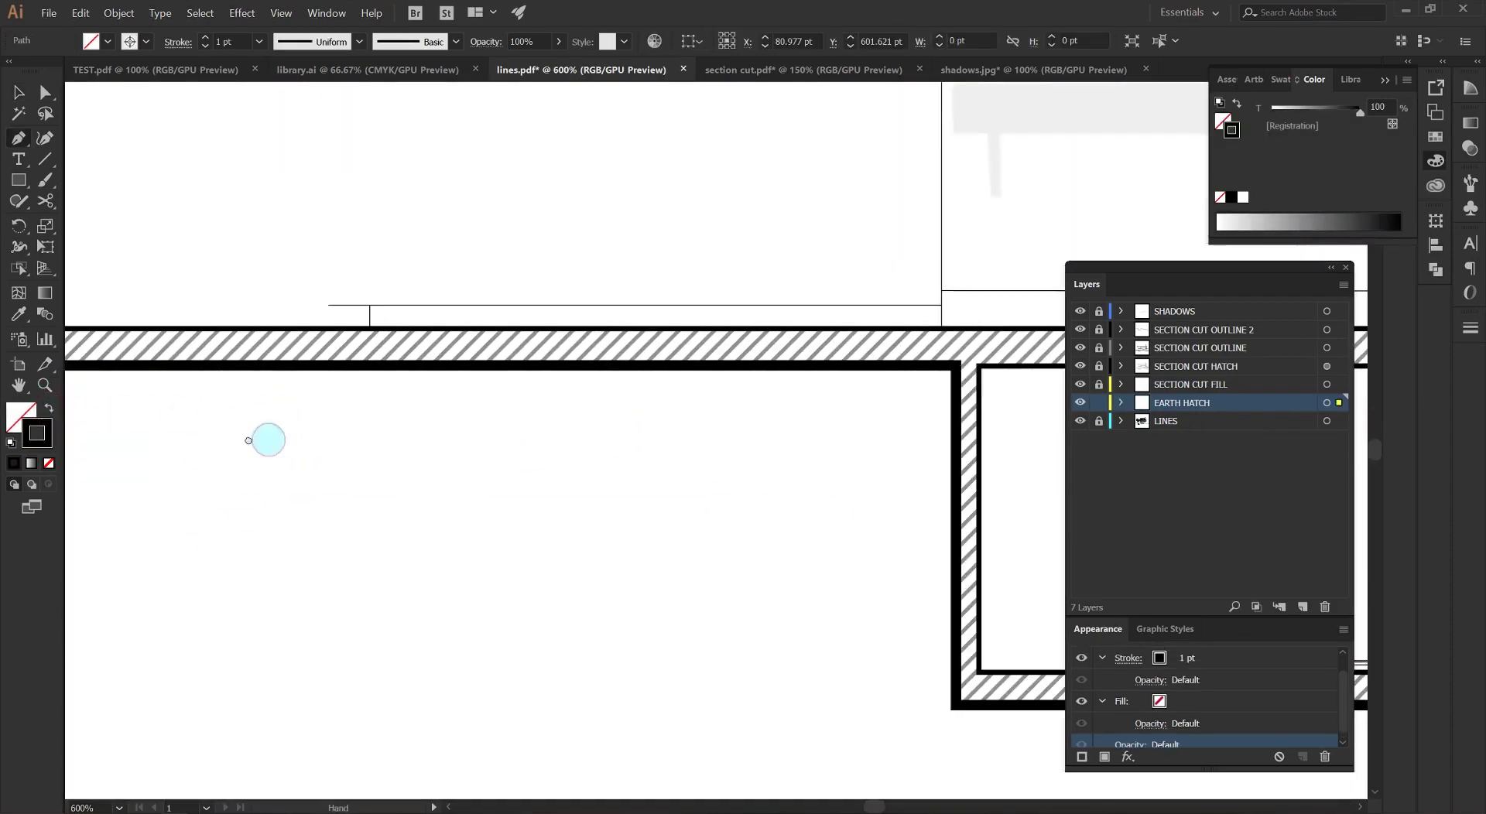
{"action": "left_click_drag", "start_coordinate": [456, 440], "coordinate": [240, 441]}
{"action": "left_click", "coordinate": [676, 704]}
{"action": "scroll", "coordinate": [680, 701], "scroll_direction": "right", "scroll_amount": 10}
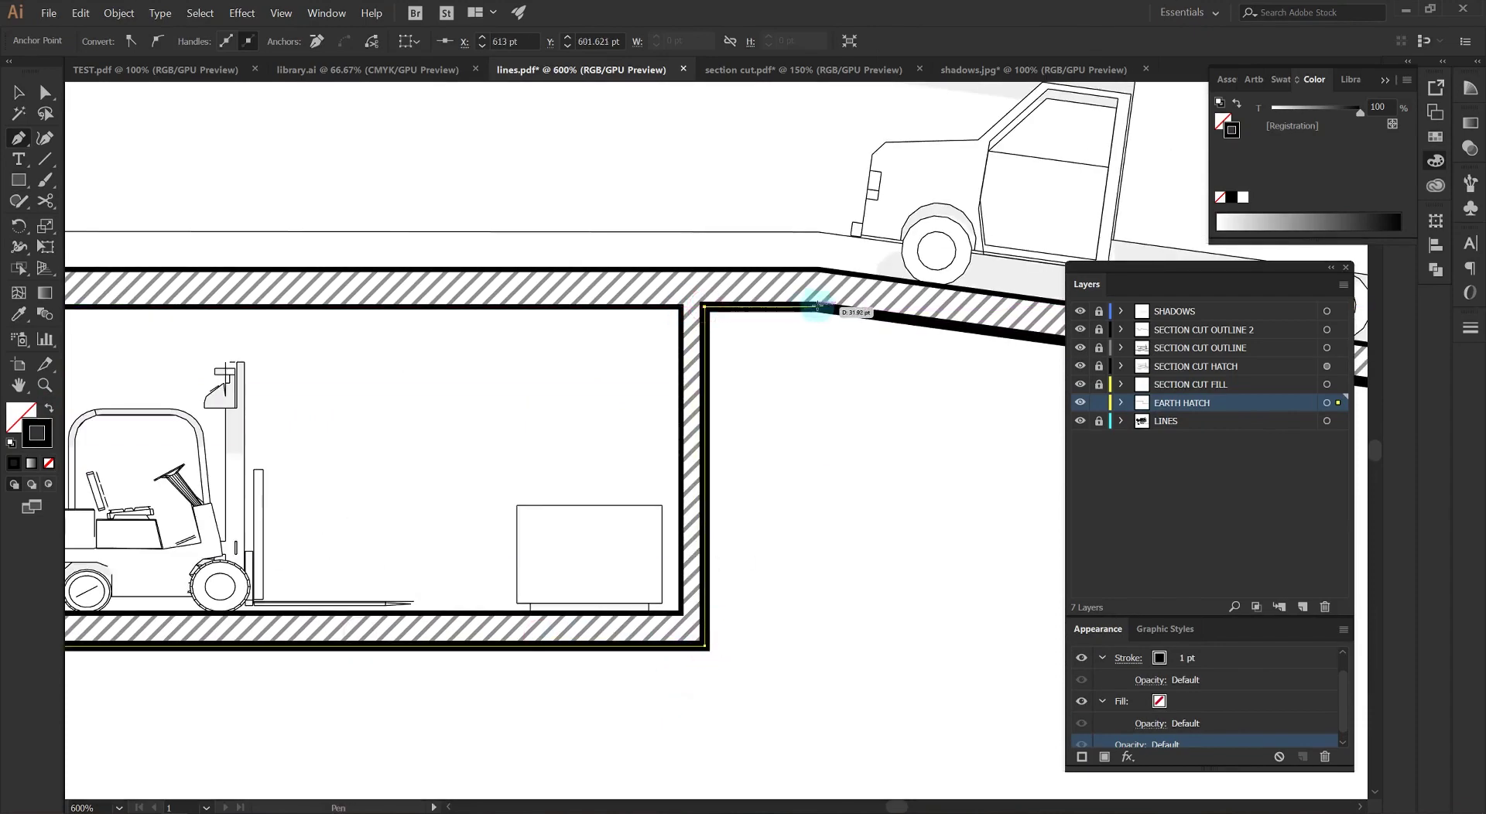
{"action": "left_click", "coordinate": [818, 305]}
Continue the earth outline under the sloping ramp to its far end and close the shape near the artboard's lower edge.
{"action": "left_click_drag", "start_coordinate": [851, 397], "coordinate": [248, 359]}
{"action": "left_click_drag", "start_coordinate": [1025, 441], "coordinate": [232, 341]}
{"action": "left_click_drag", "start_coordinate": [1006, 441], "coordinate": [233, 348]}
{"action": "left_click", "coordinate": [451, 335]}
{"action": "left_click", "coordinate": [783, 331]}
{"action": "scroll", "coordinate": [932, 468], "scroll_direction": "down", "scroll_amount": 5}
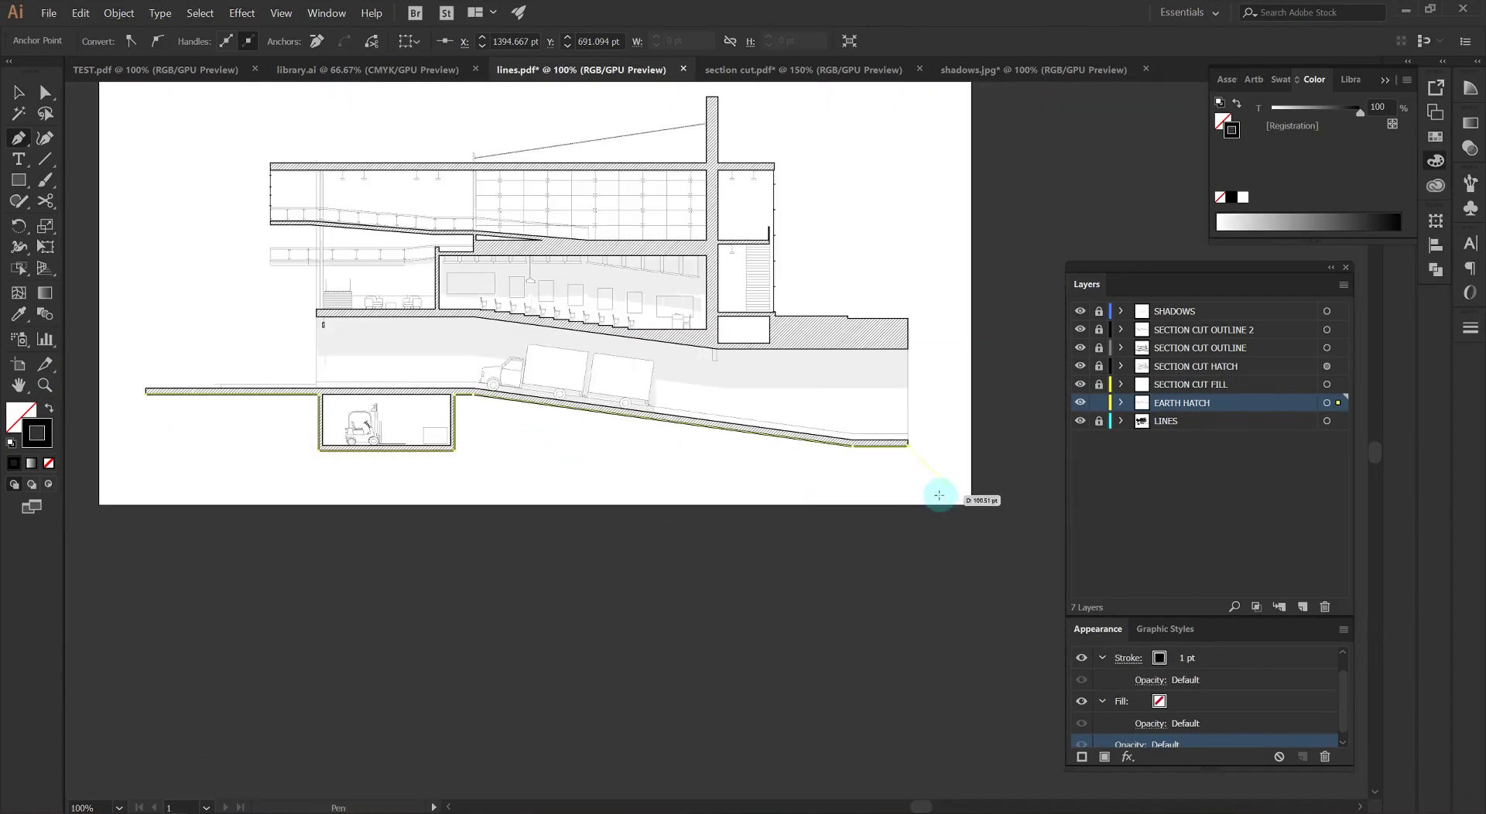
{"action": "left_click", "coordinate": [147, 475], "text": "shift"}
{"action": "left_click", "coordinate": [146, 394]}
Give the earth shape a black fill without stroke and open the Basic Graphics_Textures swatch library.
{"action": "key", "text": "v"}
{"action": "left_click", "coordinate": [113, 435]}
{"action": "left_click", "coordinate": [145, 435]}
{"action": "key", "text": "shift+x"}
{"action": "scroll", "coordinate": [317, 403], "scroll_direction": "up", "scroll_amount": 2}
{"action": "left_click", "coordinate": [1438, 136]}
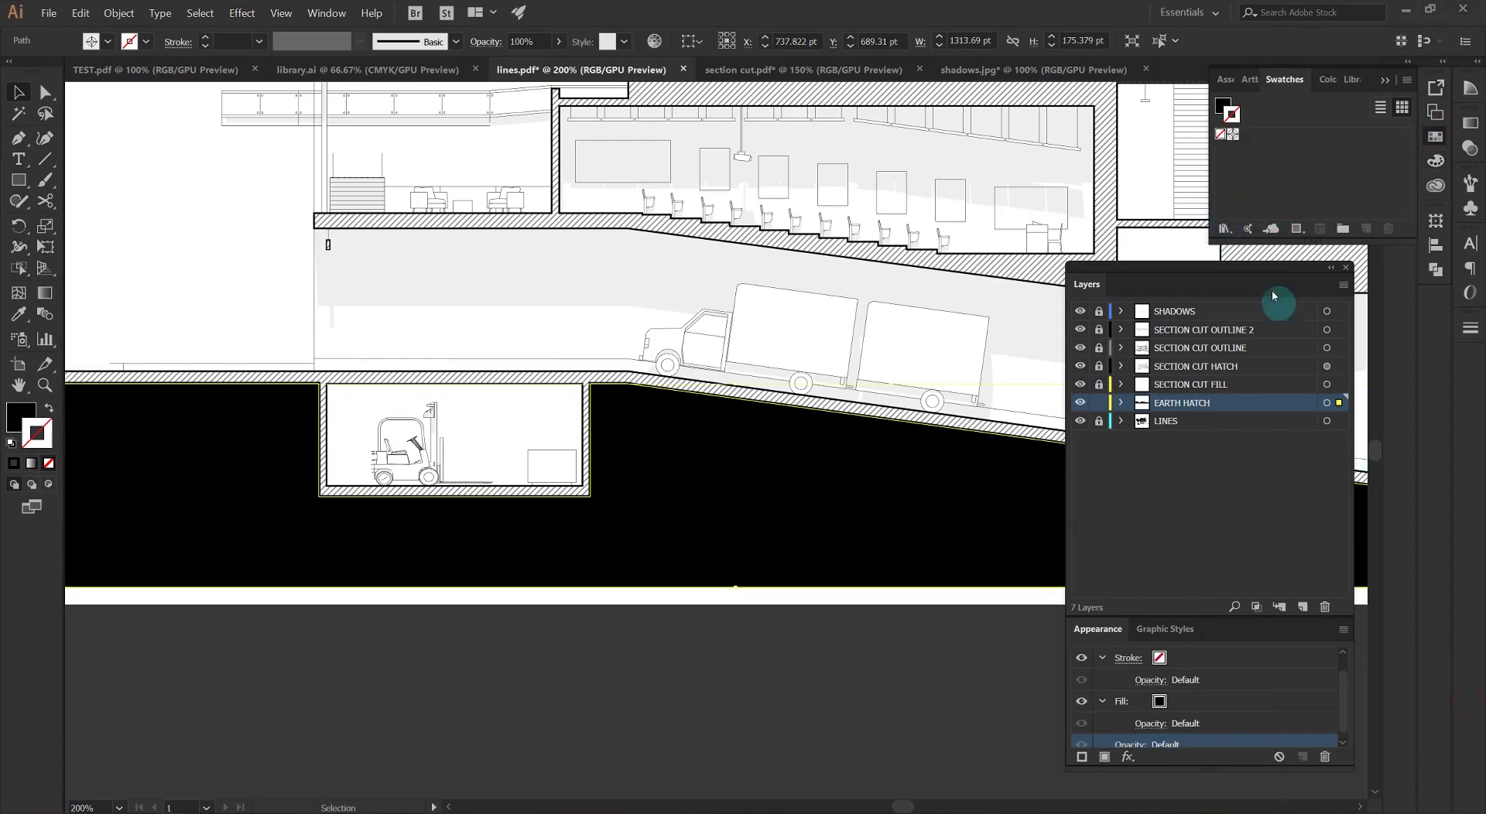
{"action": "left_click", "coordinate": [1224, 229]}
{"action": "left_click", "coordinate": [1177, 468]}
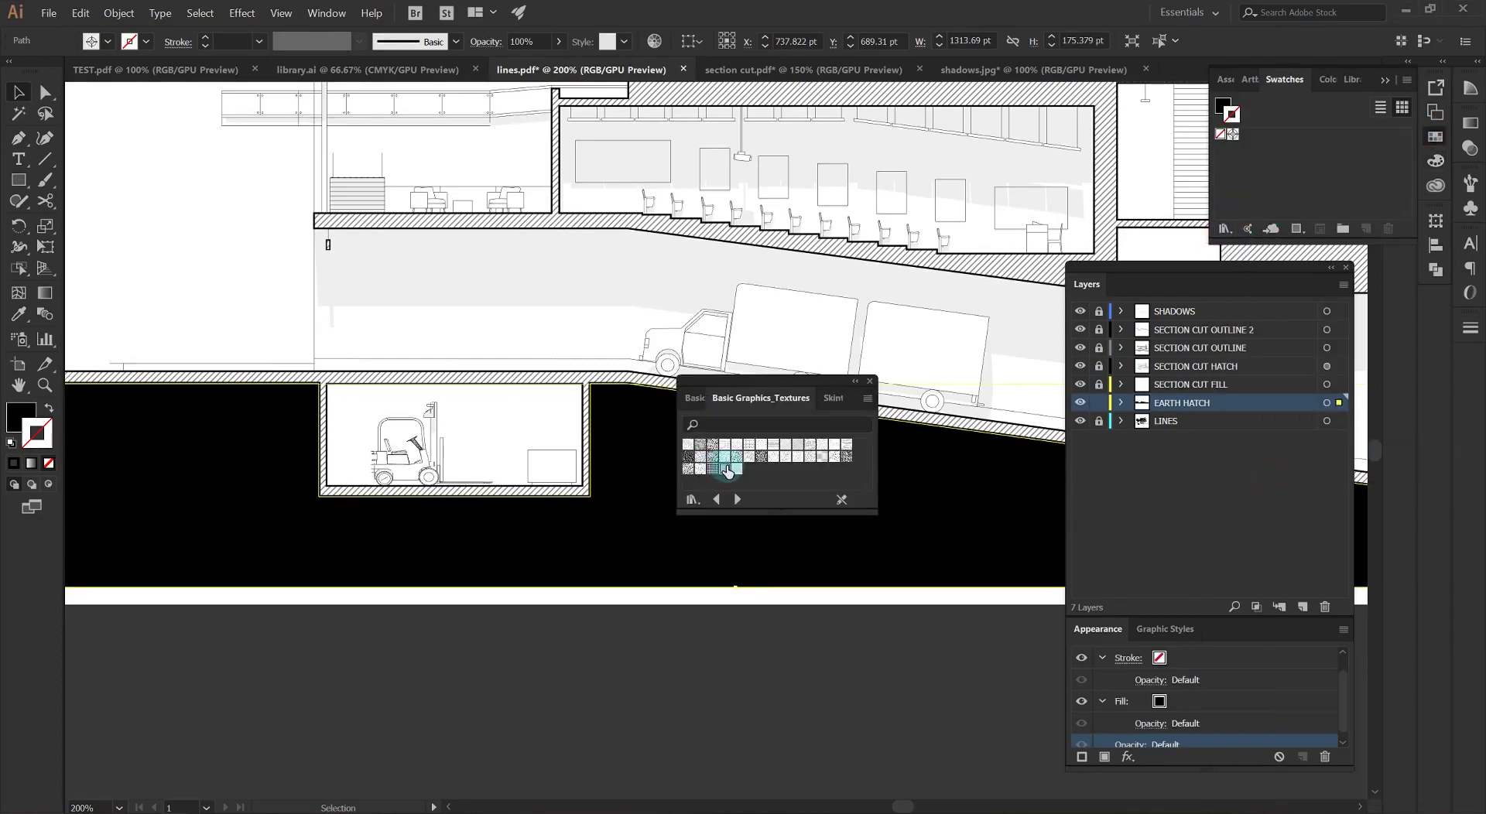
Try several texture swatches on the earth shape and fill it with the short horizontal dash pattern.
{"action": "left_click", "coordinate": [49, 410]}
{"action": "left_click", "coordinate": [712, 468]}
{"action": "scroll", "coordinate": [589, 523], "scroll_direction": "up", "scroll_amount": 4}
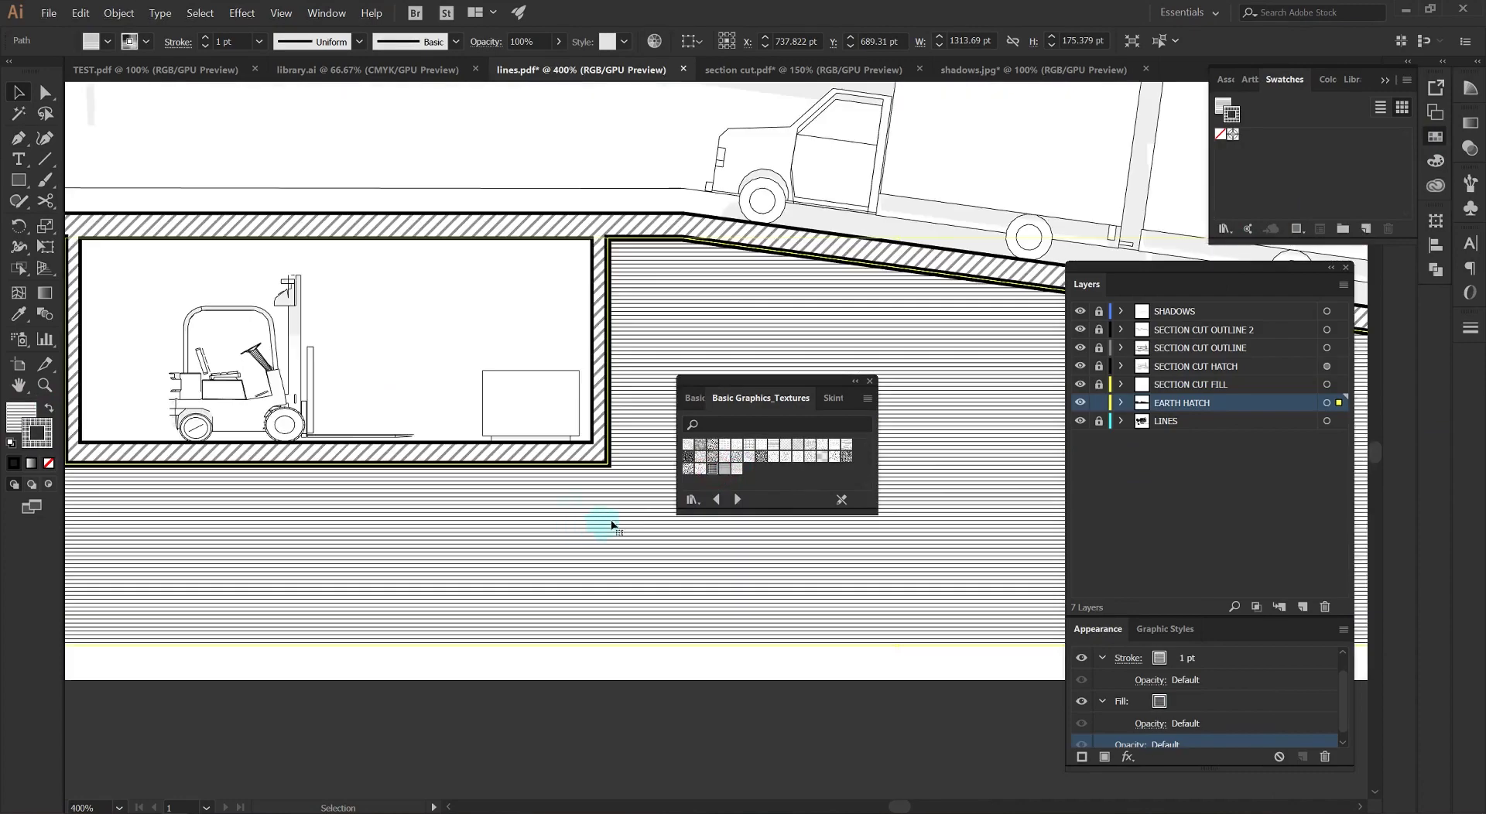
{"action": "left_click", "coordinate": [725, 458]}
{"action": "left_click", "coordinate": [612, 483]}
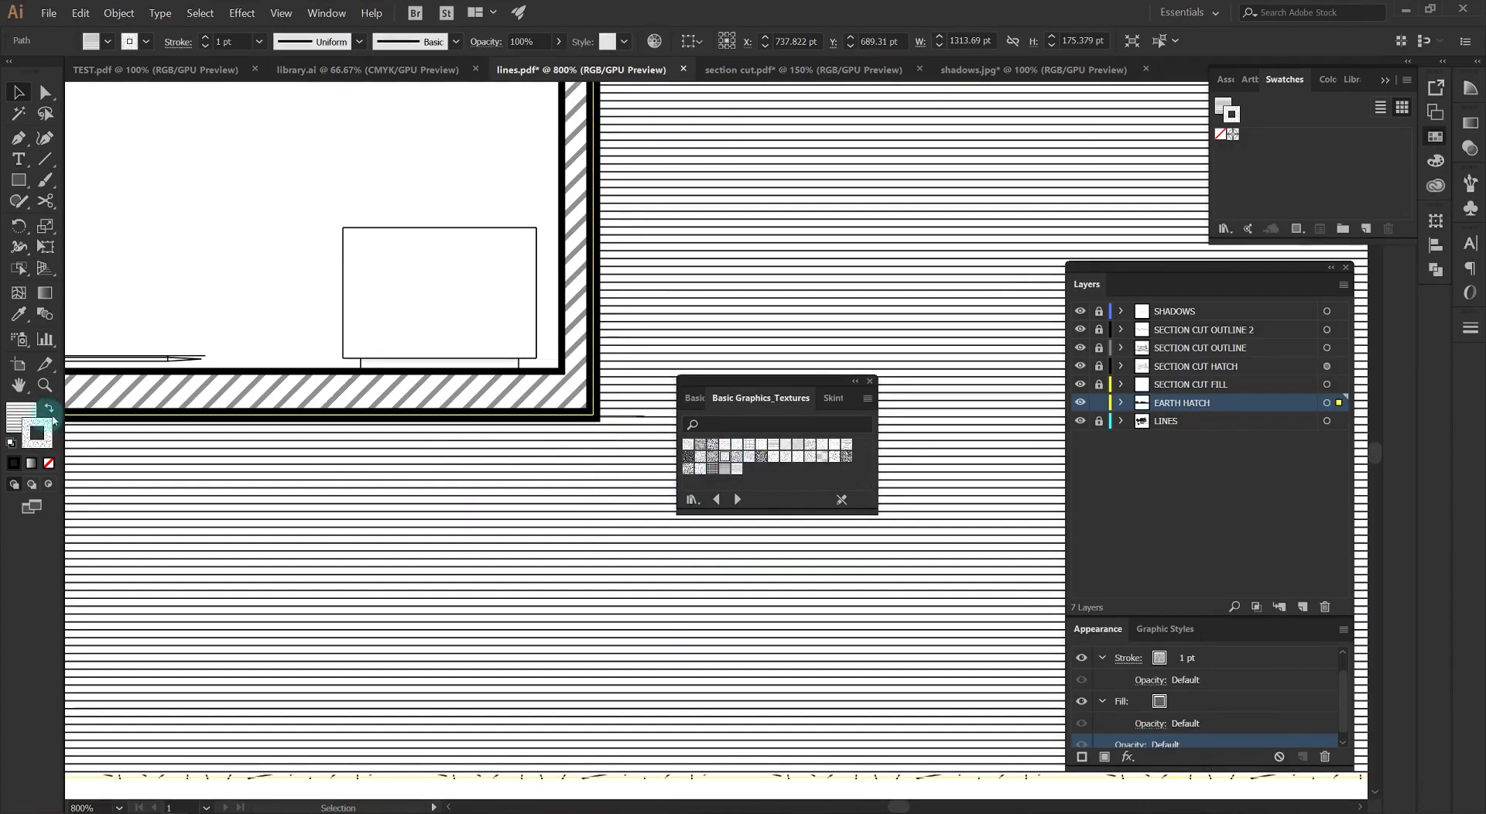
{"action": "left_click", "coordinate": [27, 412]}
{"action": "left_click", "coordinate": [743, 457]}
{"action": "left_click", "coordinate": [774, 457]}
{"action": "left_click", "coordinate": [798, 458]}
{"action": "left_click", "coordinate": [812, 458]}
{"action": "left_click", "coordinate": [830, 462]}
{"action": "left_click", "coordinate": [822, 458]}
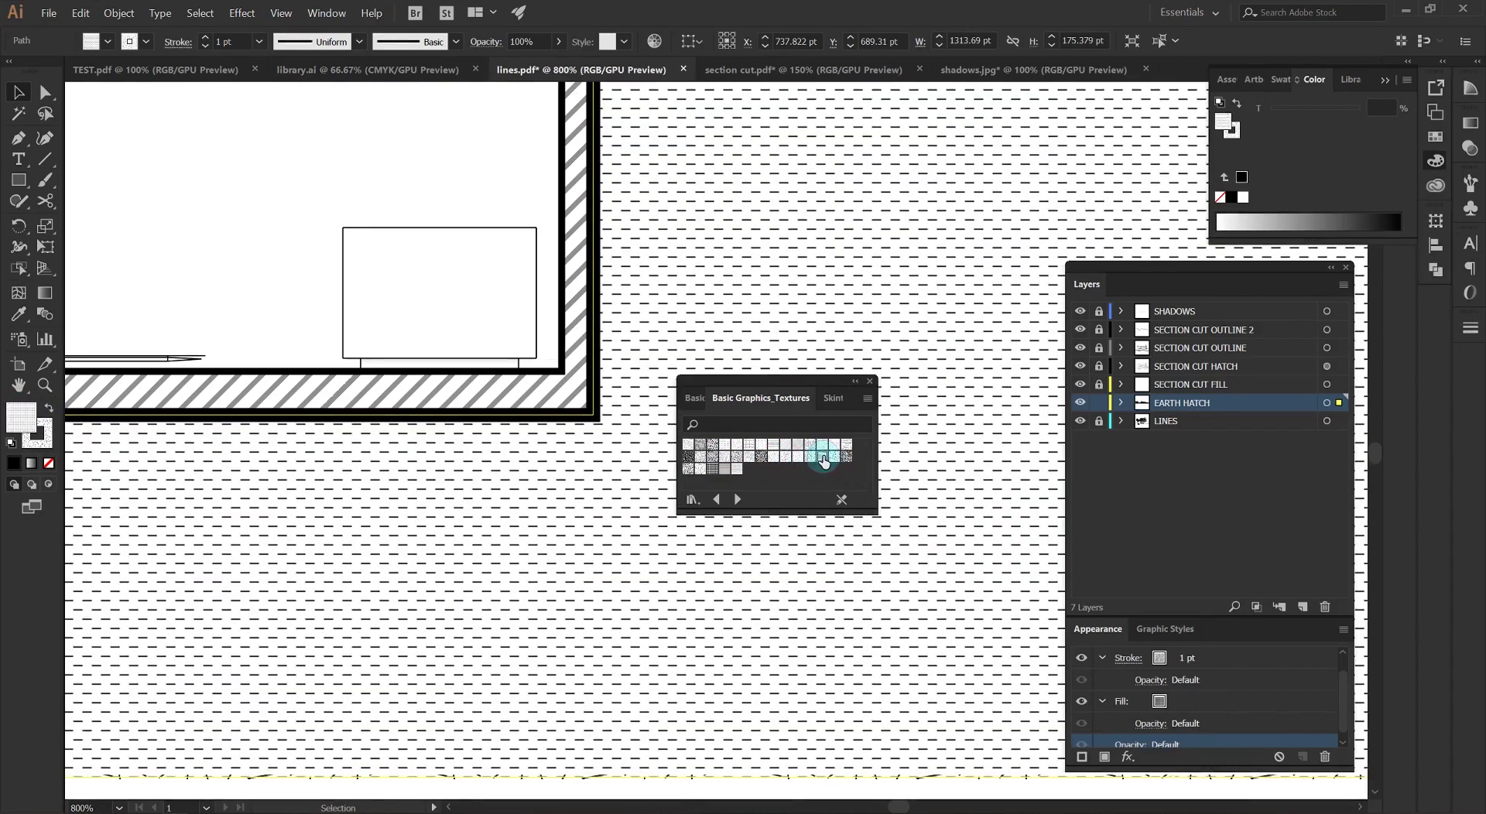
Remove the earth shape's stroke and make its fill active.
{"action": "right_click", "coordinate": [588, 526]}
{"action": "left_click", "coordinate": [534, 680]}
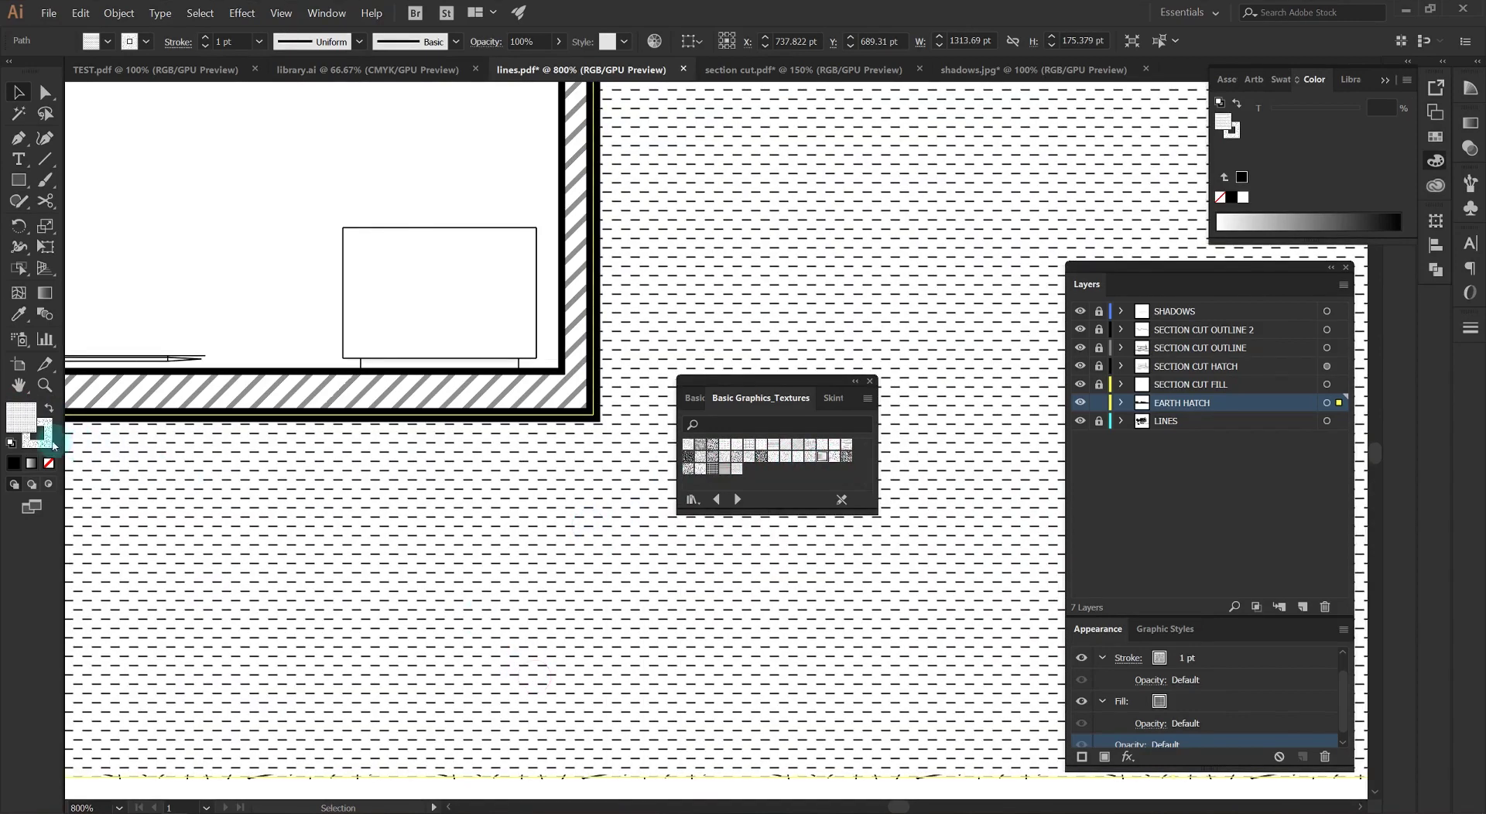
{"action": "left_click", "coordinate": [147, 44]}
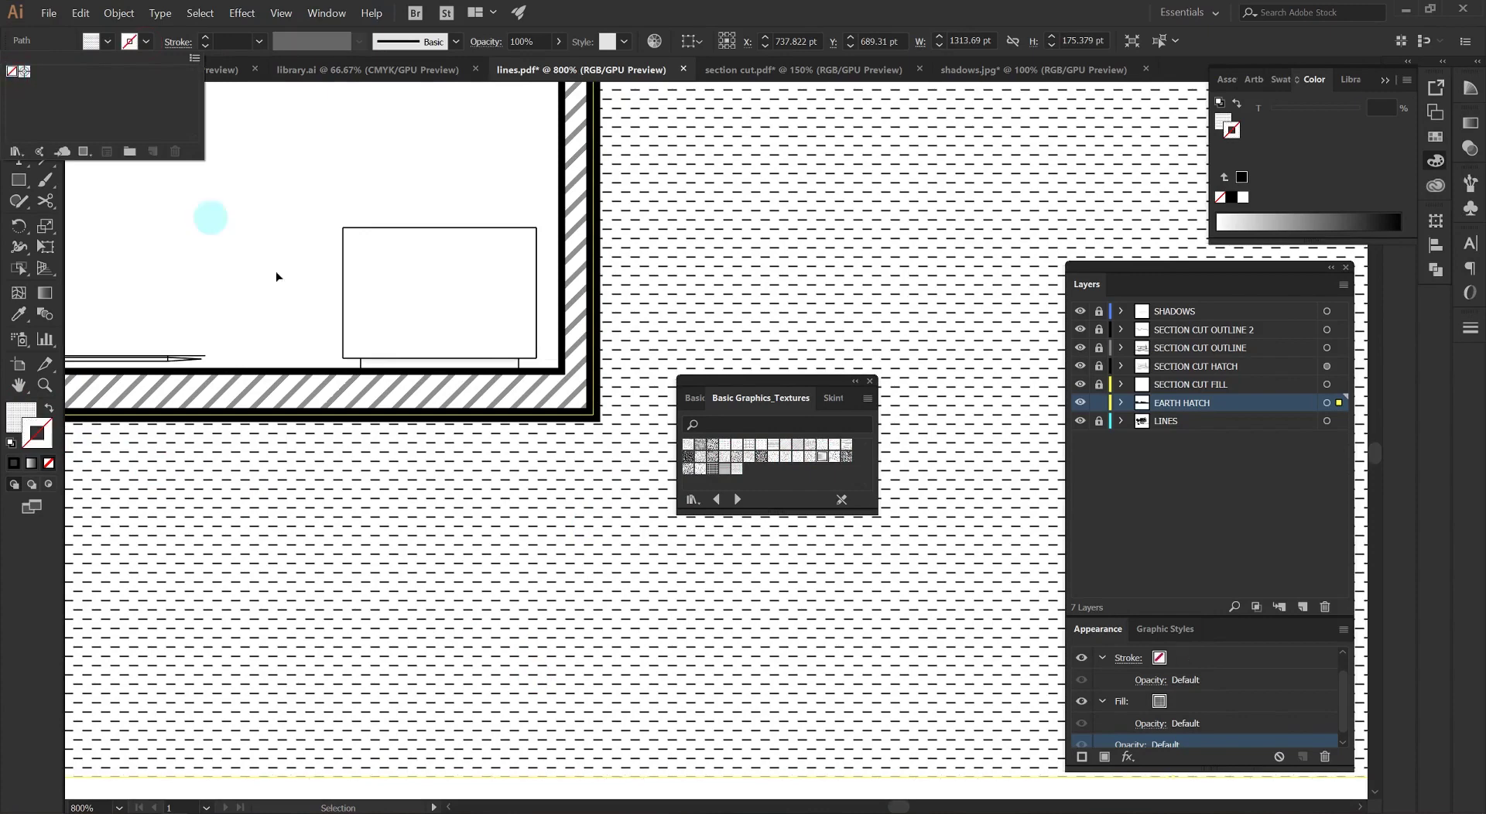
{"action": "left_click", "coordinate": [16, 408]}
Scale only the earth shape's pattern uniformly to 300%, leaving the object itself untransformed.
{"action": "right_click", "coordinate": [369, 522]}
{"action": "left_click", "coordinate": [436, 704]}
{"action": "left_click", "coordinate": [583, 764]}
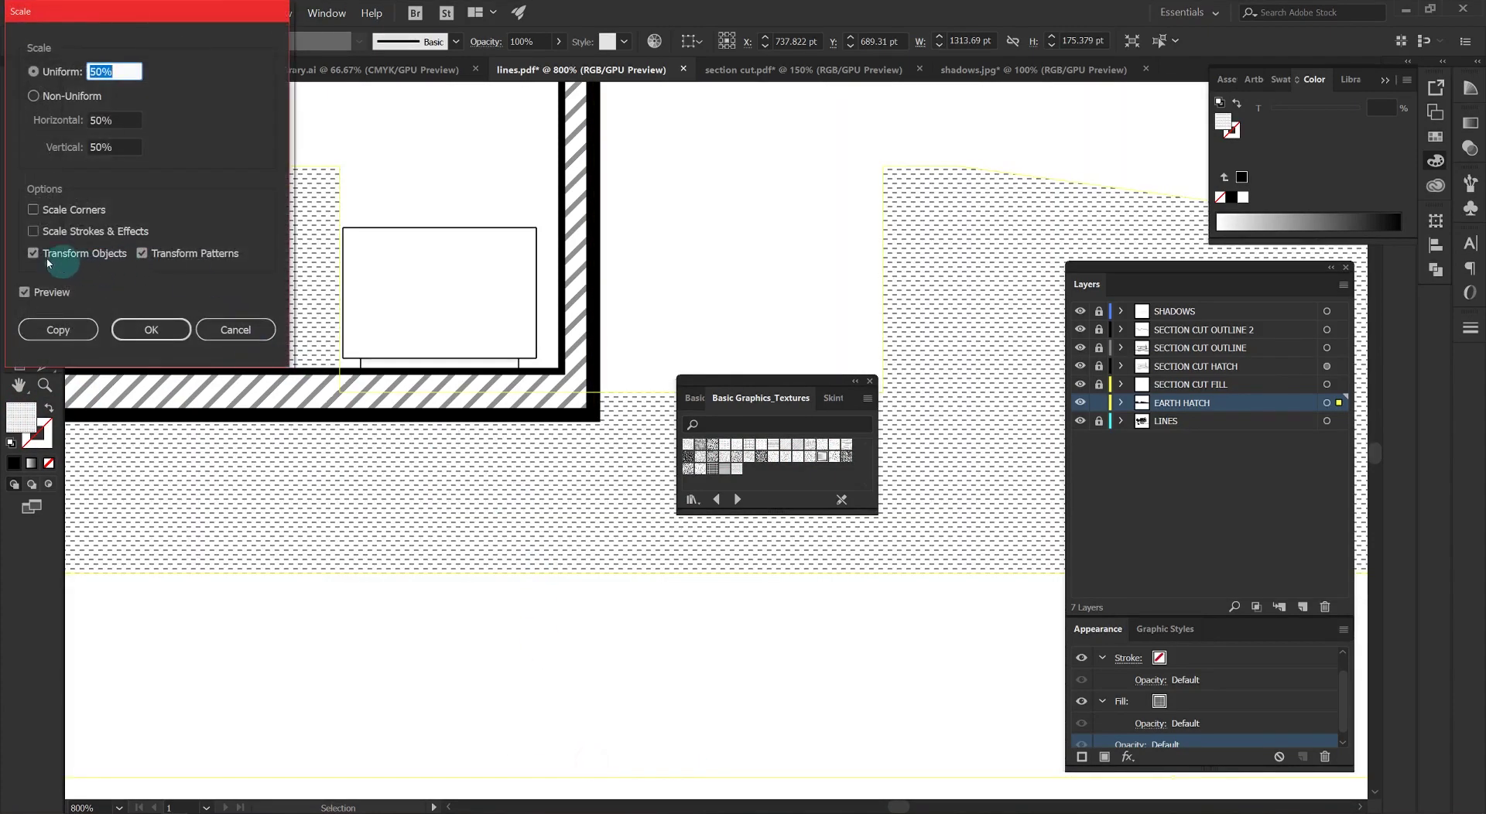
{"action": "left_click", "coordinate": [33, 254]}
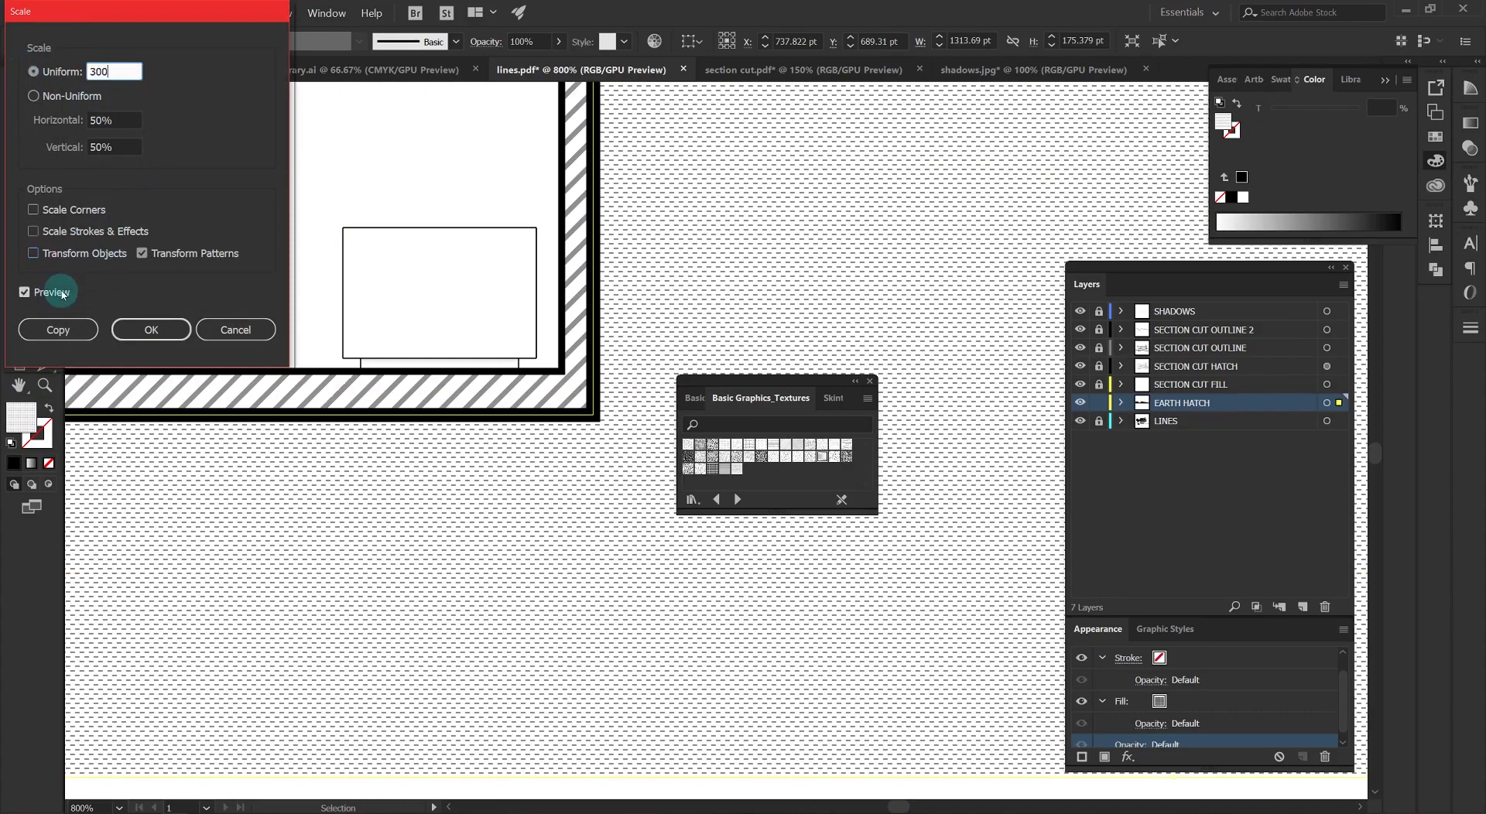
{"action": "double_click", "coordinate": [62, 294]}
{"action": "left_click", "coordinate": [153, 331]}
Reduce the earth hatch's opacity to 34% and deselect it.
{"action": "scroll", "coordinate": [493, 519], "scroll_direction": "down", "scroll_amount": 9}
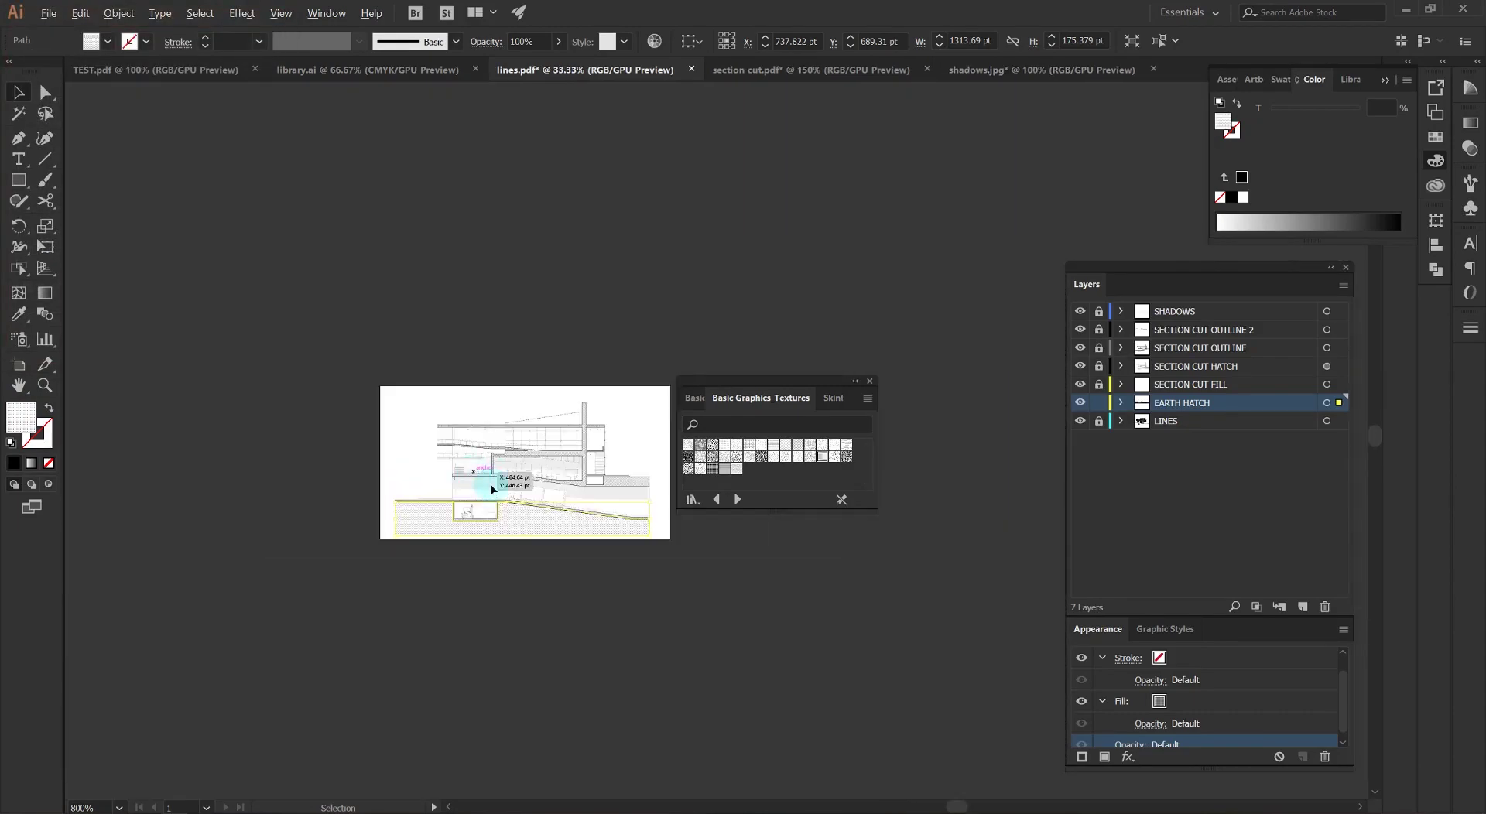
{"action": "scroll", "coordinate": [490, 484], "scroll_direction": "up", "scroll_amount": 3}
{"action": "left_click_drag", "start_coordinate": [505, 464], "coordinate": [520, 489]}
{"action": "scroll", "coordinate": [514, 511], "scroll_direction": "up", "scroll_amount": 1}
{"action": "left_click_drag", "start_coordinate": [606, 608], "coordinate": [550, 544]}
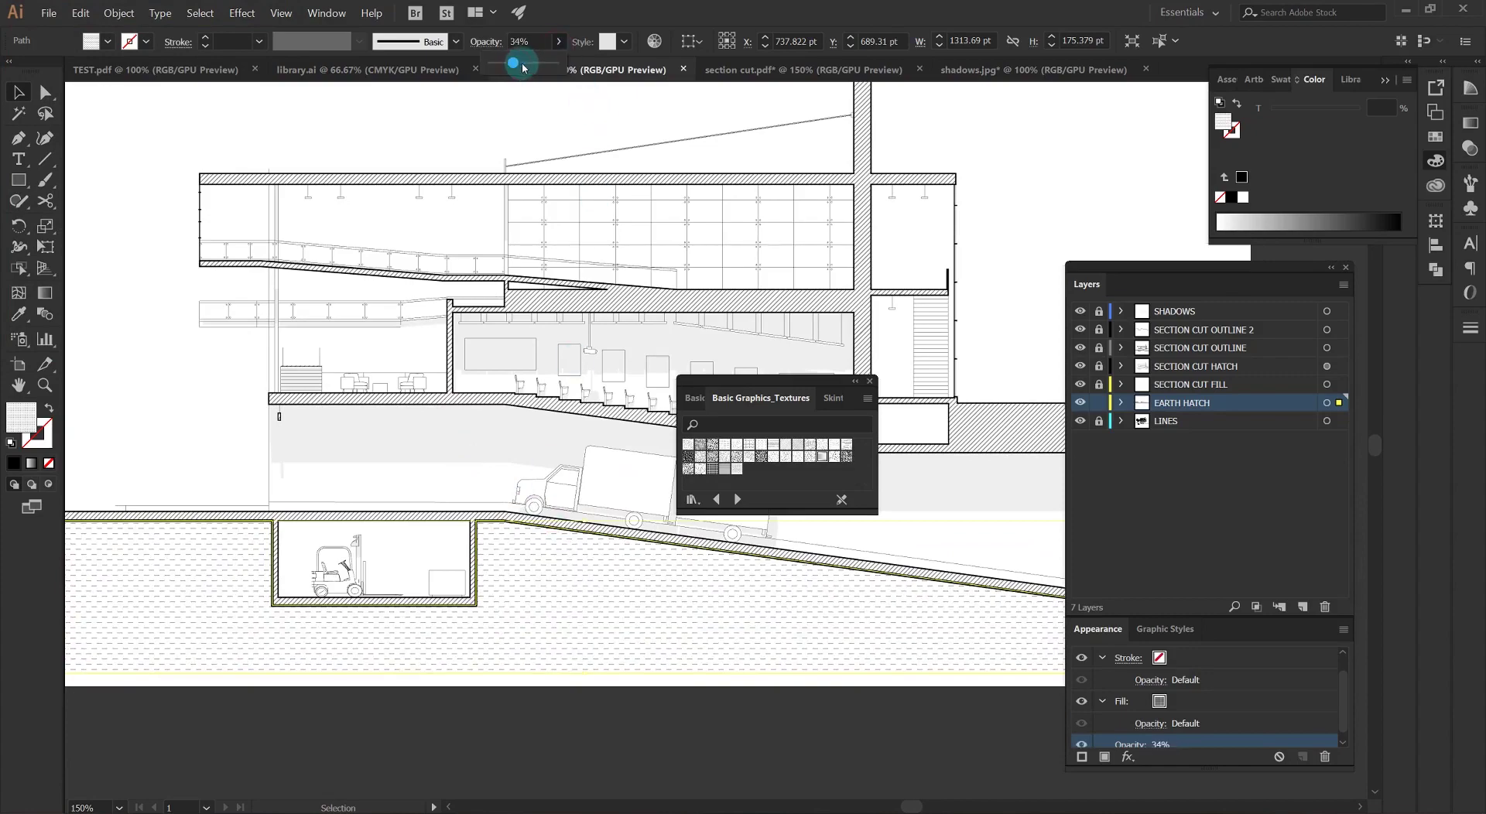
{"action": "left_click", "coordinate": [248, 411]}
Close the texture swatch library and lock the EARTH HATCH layer.
{"action": "key", "text": "ctrl+1"}
{"action": "left_click", "coordinate": [869, 380]}
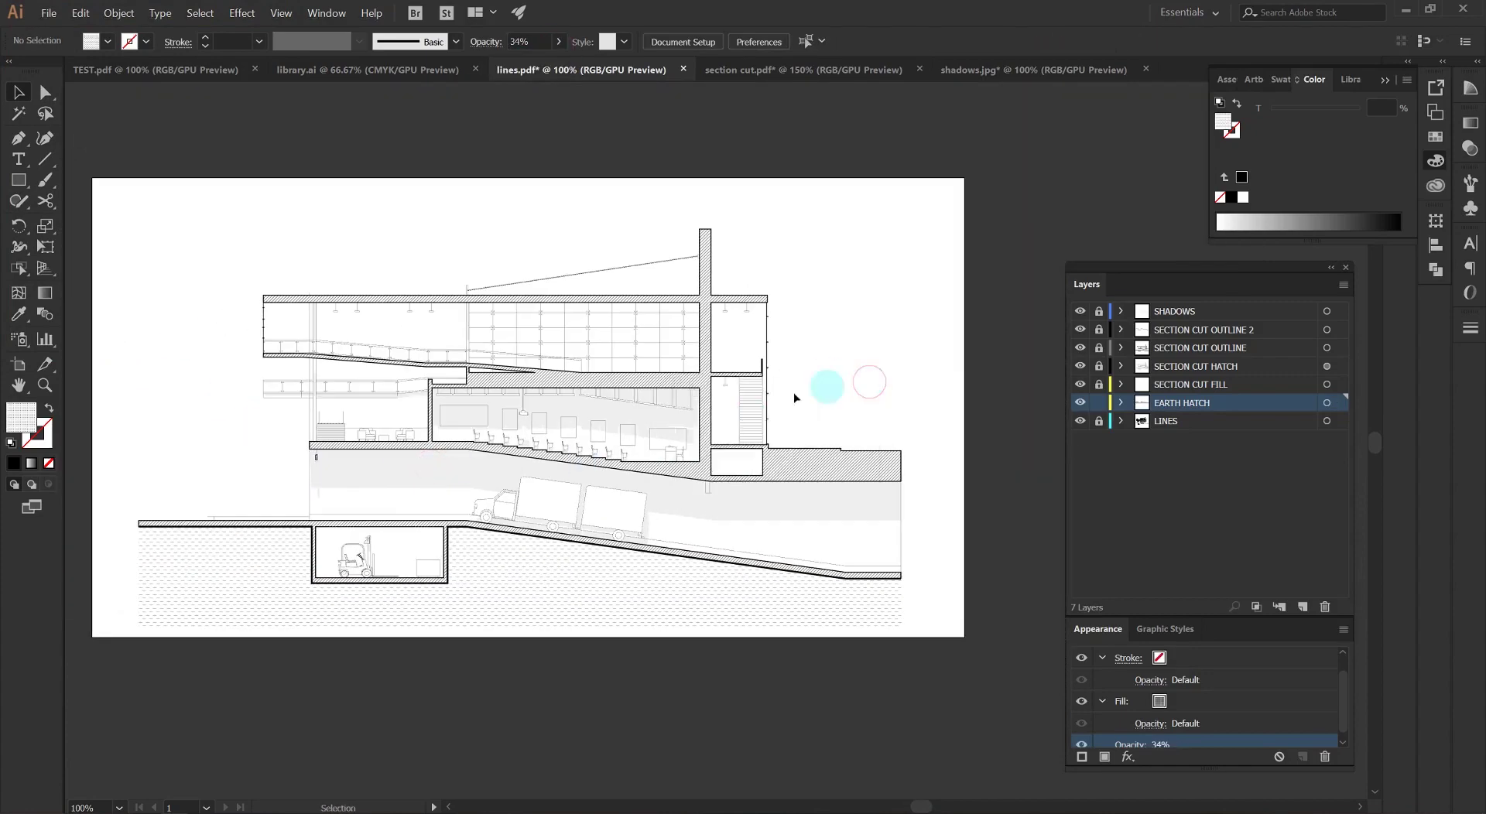
{"action": "left_click_drag", "start_coordinate": [540, 469], "coordinate": [538, 468]}
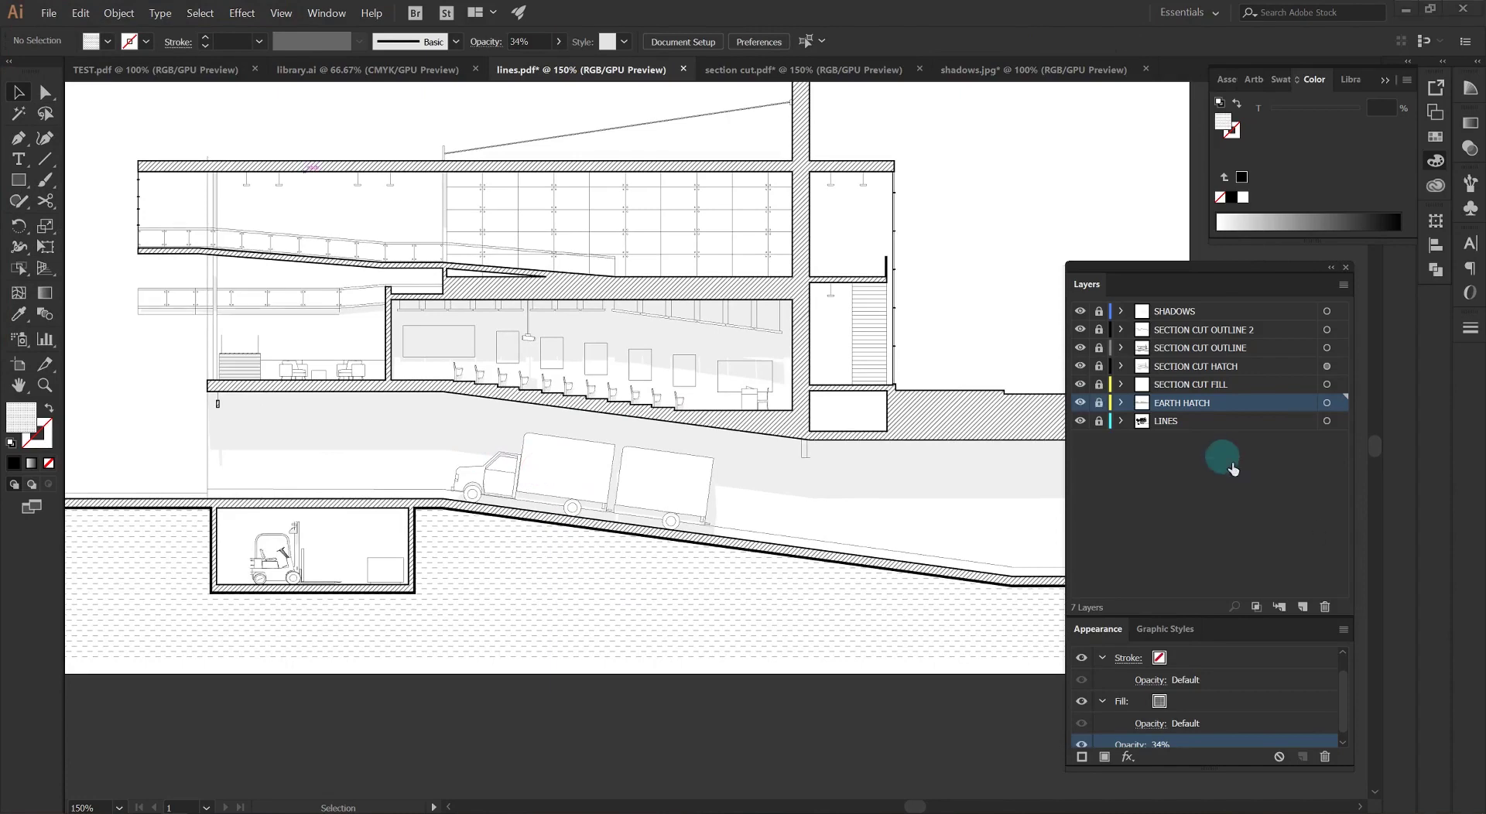
Create a CONCRETE PATTERN layer above EARTH HATCH and start a pen path at the outer lower corner of the floor slab above the ramp.
{"action": "left_click", "coordinate": [1303, 606]}
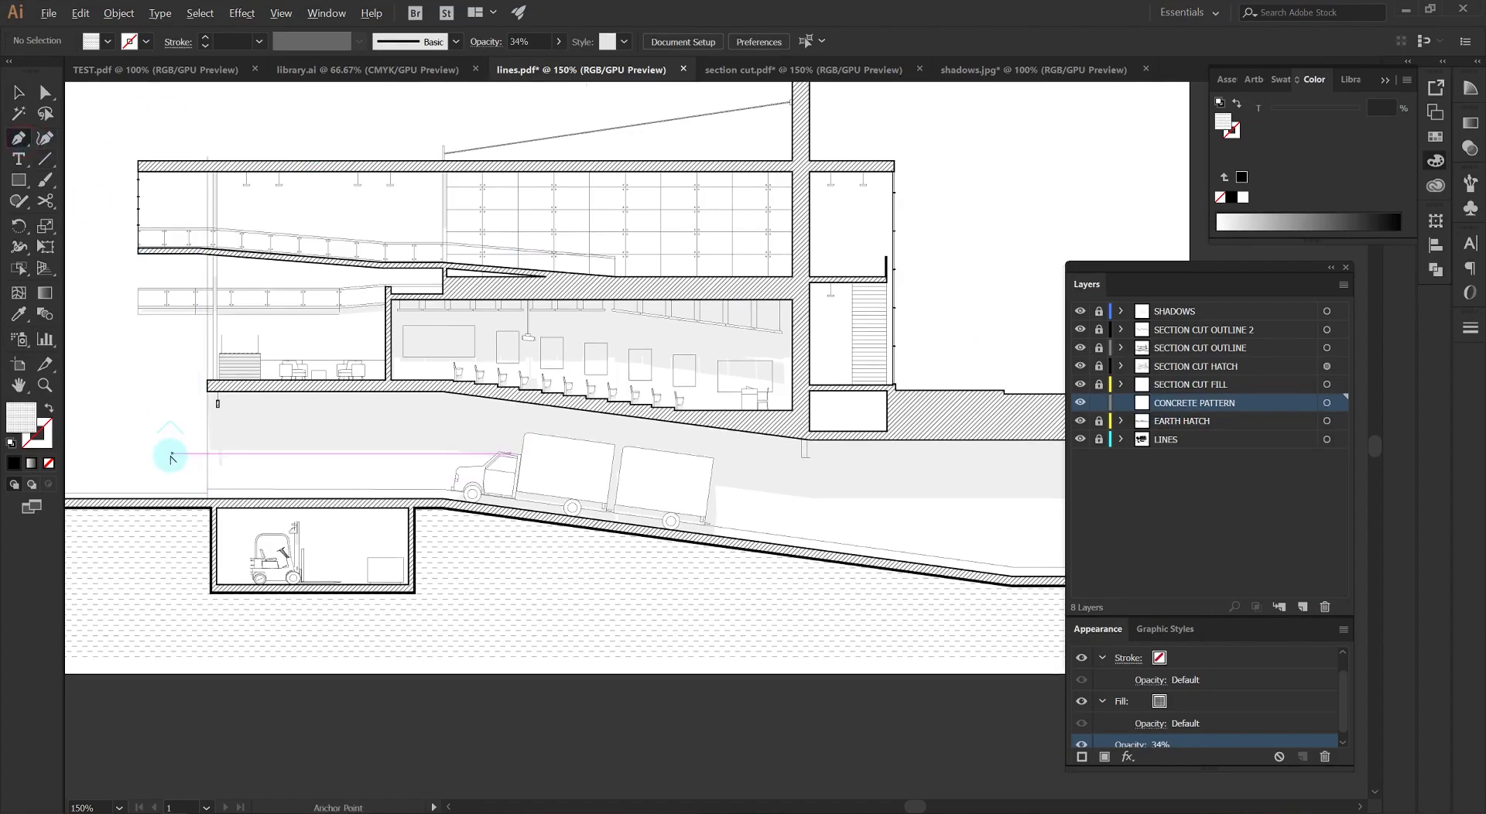
{"action": "left_click", "coordinate": [21, 141]}
{"action": "scroll", "coordinate": [174, 456], "scroll_direction": "up", "scroll_amount": 7}
{"action": "scroll", "coordinate": [223, 622], "scroll_direction": "down", "scroll_amount": 7}
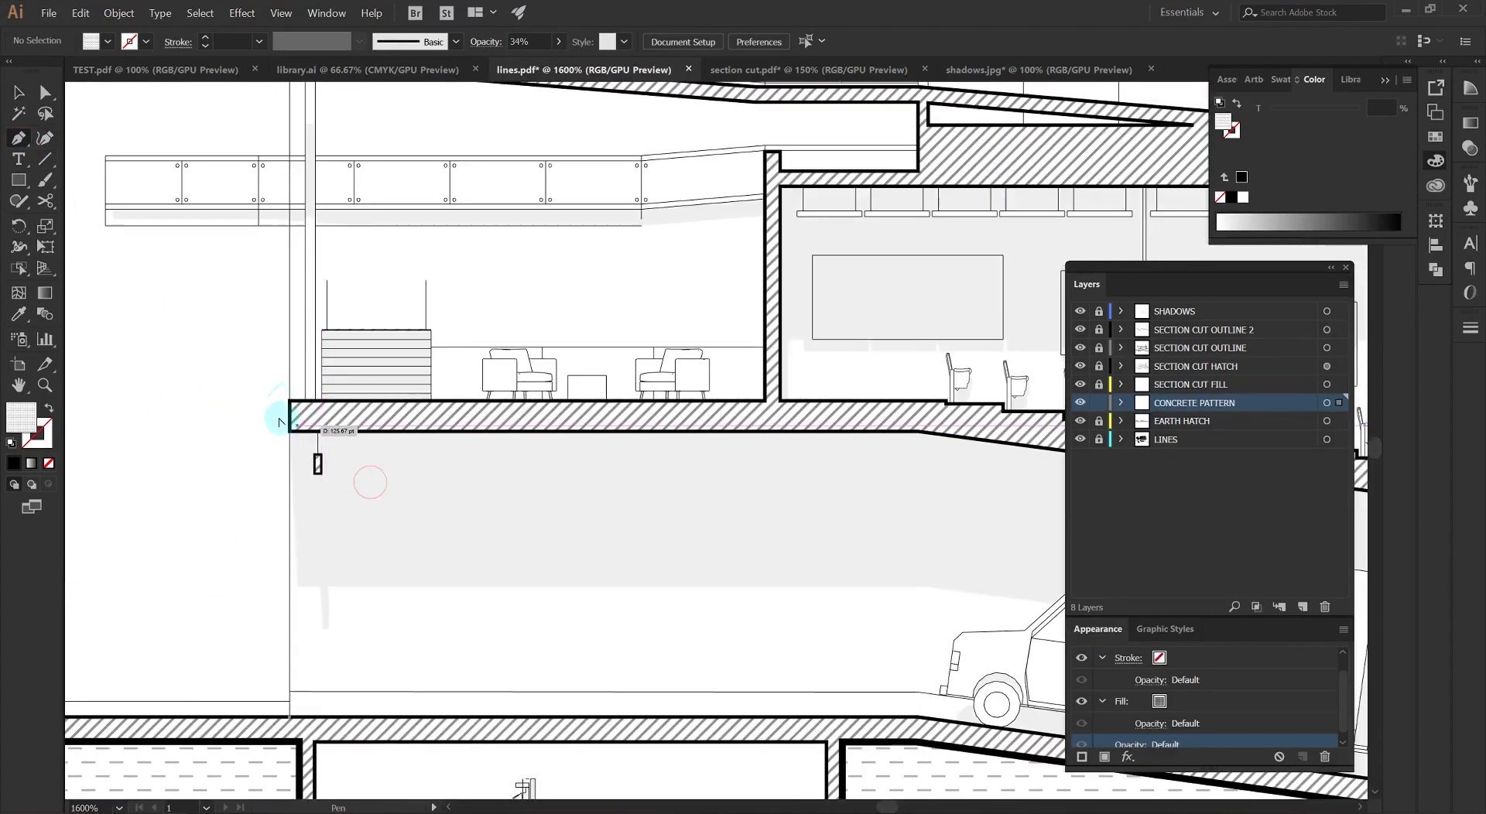
{"action": "scroll", "coordinate": [279, 417], "scroll_direction": "up", "scroll_amount": 4}
{"action": "left_click", "coordinate": [329, 468]}
{"action": "scroll", "coordinate": [420, 475], "scroll_direction": "up", "scroll_amount": 3}
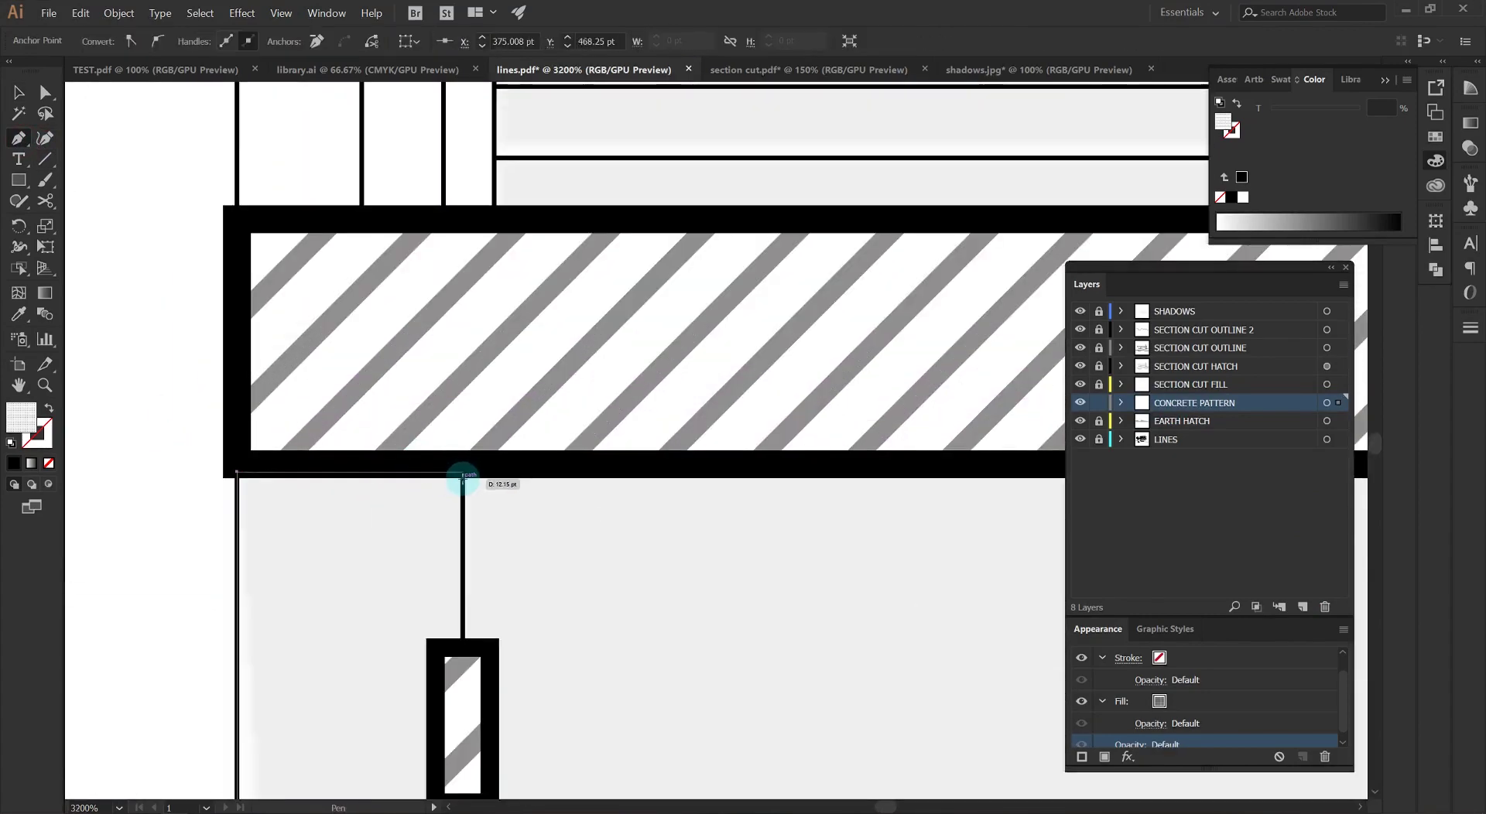
Trace the concrete wall outline along the slab's bent underside to the ramp's far end, and swap the path's fill and stroke.
{"action": "scroll", "coordinate": [347, 475], "scroll_direction": "down", "scroll_amount": 5}
{"action": "left_click_drag", "start_coordinate": [713, 505], "coordinate": [291, 470]}
{"action": "left_click_drag", "start_coordinate": [670, 464], "coordinate": [500, 464]}
{"action": "scroll", "coordinate": [657, 428], "scroll_direction": "up", "scroll_amount": 3}
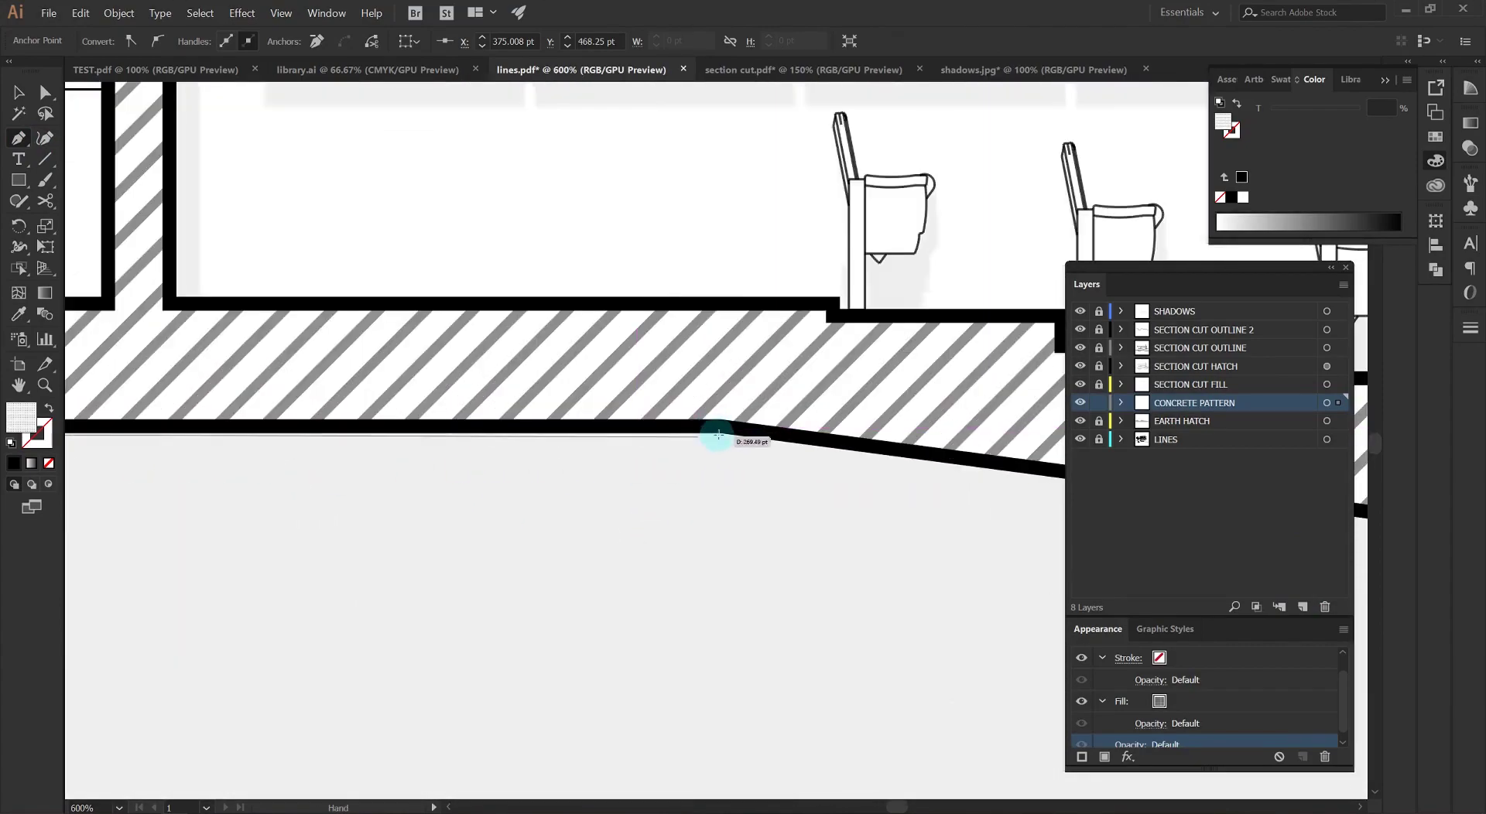
{"action": "left_click", "coordinate": [724, 428]}
{"action": "left_click_drag", "start_coordinate": [723, 428], "coordinate": [232, 364]}
{"action": "left_click", "coordinate": [624, 428]}
{"action": "scroll", "coordinate": [624, 428], "scroll_direction": "down", "scroll_amount": 3}
{"action": "left_click", "coordinate": [773, 588]}
{"action": "scroll", "coordinate": [773, 588], "scroll_direction": "down", "scroll_amount": 3}
{"action": "key", "text": "shift+x"}
Continue the concrete outline back along the ramp and around the rear bumper of the second trailer.
{"action": "scroll", "coordinate": [465, 545], "scroll_direction": "up", "scroll_amount": 5}
{"action": "scroll", "coordinate": [134, 509], "scroll_direction": "up", "scroll_amount": 4}
{"action": "scroll", "coordinate": [495, 159], "scroll_direction": "down", "scroll_amount": 2}
{"action": "left_click_drag", "start_coordinate": [913, 433], "coordinate": [452, 380]}
{"action": "left_click", "coordinate": [660, 398]}
{"action": "left_click", "coordinate": [664, 355]}
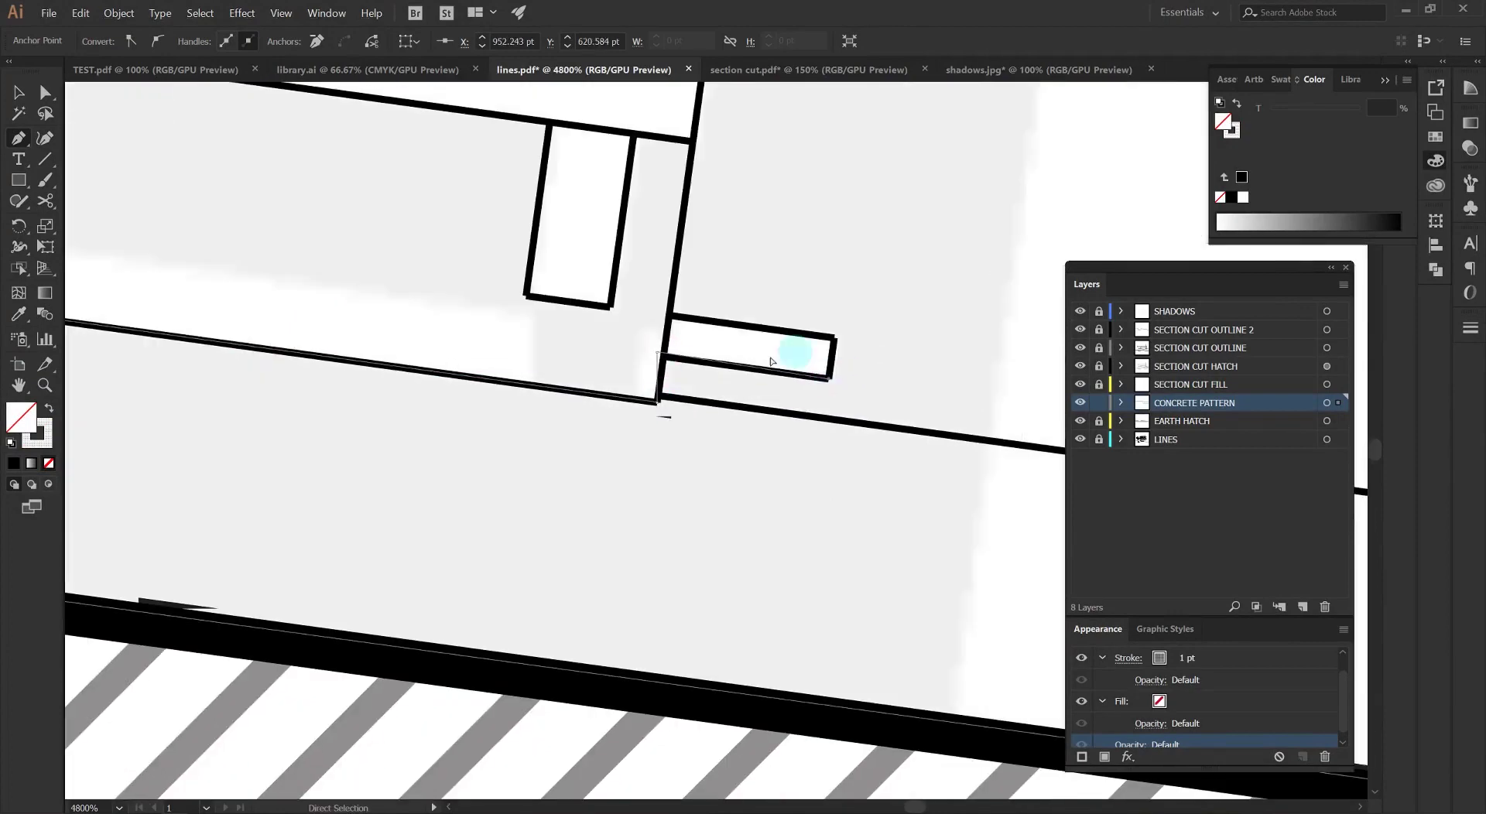
{"action": "left_click", "coordinate": [829, 375]}
{"action": "scroll", "coordinate": [848, 329], "scroll_direction": "up", "scroll_amount": 3}
Trace the concrete outline up the second trailer's rear, over its roof and down its front edge.
{"action": "left_click", "coordinate": [804, 350]}
{"action": "left_click", "coordinate": [380, 294]}
{"action": "scroll", "coordinate": [380, 294], "scroll_direction": "down", "scroll_amount": 3}
{"action": "left_click", "coordinate": [673, 395]}
{"action": "scroll", "coordinate": [673, 396], "scroll_direction": "up", "scroll_amount": 3}
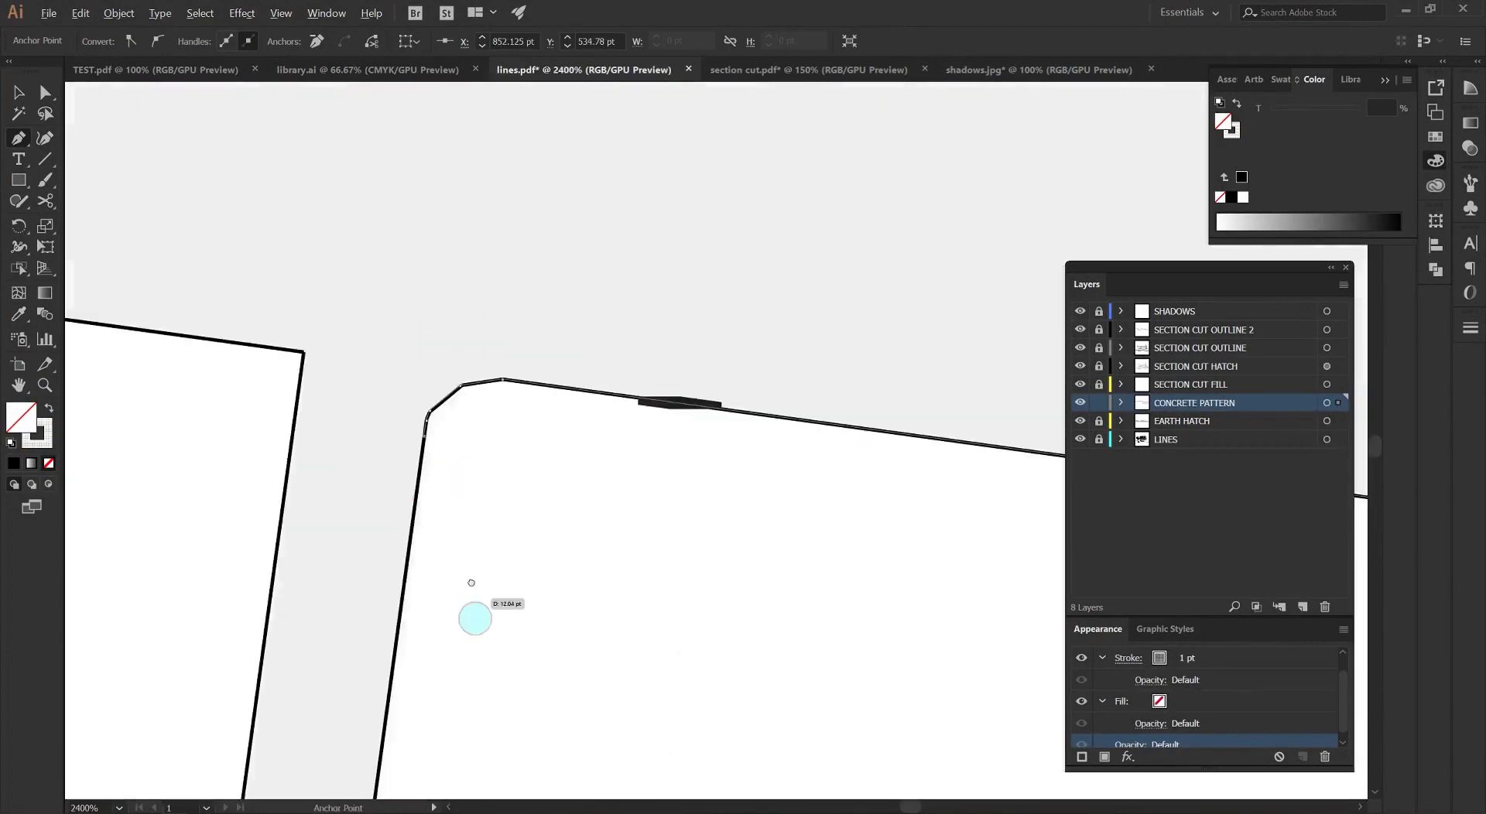
{"action": "left_click", "coordinate": [393, 364]}
{"action": "left_click", "coordinate": [216, 519]}
{"action": "scroll", "coordinate": [216, 518], "scroll_direction": "down", "scroll_amount": 4}
{"action": "left_click", "coordinate": [527, 428]}
{"action": "left_click", "coordinate": [505, 599]}
Trace the concrete outline around the wheel and up the rear of the front trailer.
{"action": "scroll", "coordinate": [783, 659], "scroll_direction": "up", "scroll_amount": 4}
{"action": "left_click", "coordinate": [654, 550]}
{"action": "scroll", "coordinate": [762, 588], "scroll_direction": "down", "scroll_amount": 5}
{"action": "scroll", "coordinate": [369, 531], "scroll_direction": "up", "scroll_amount": 4}
{"action": "left_click", "coordinate": [646, 464]}
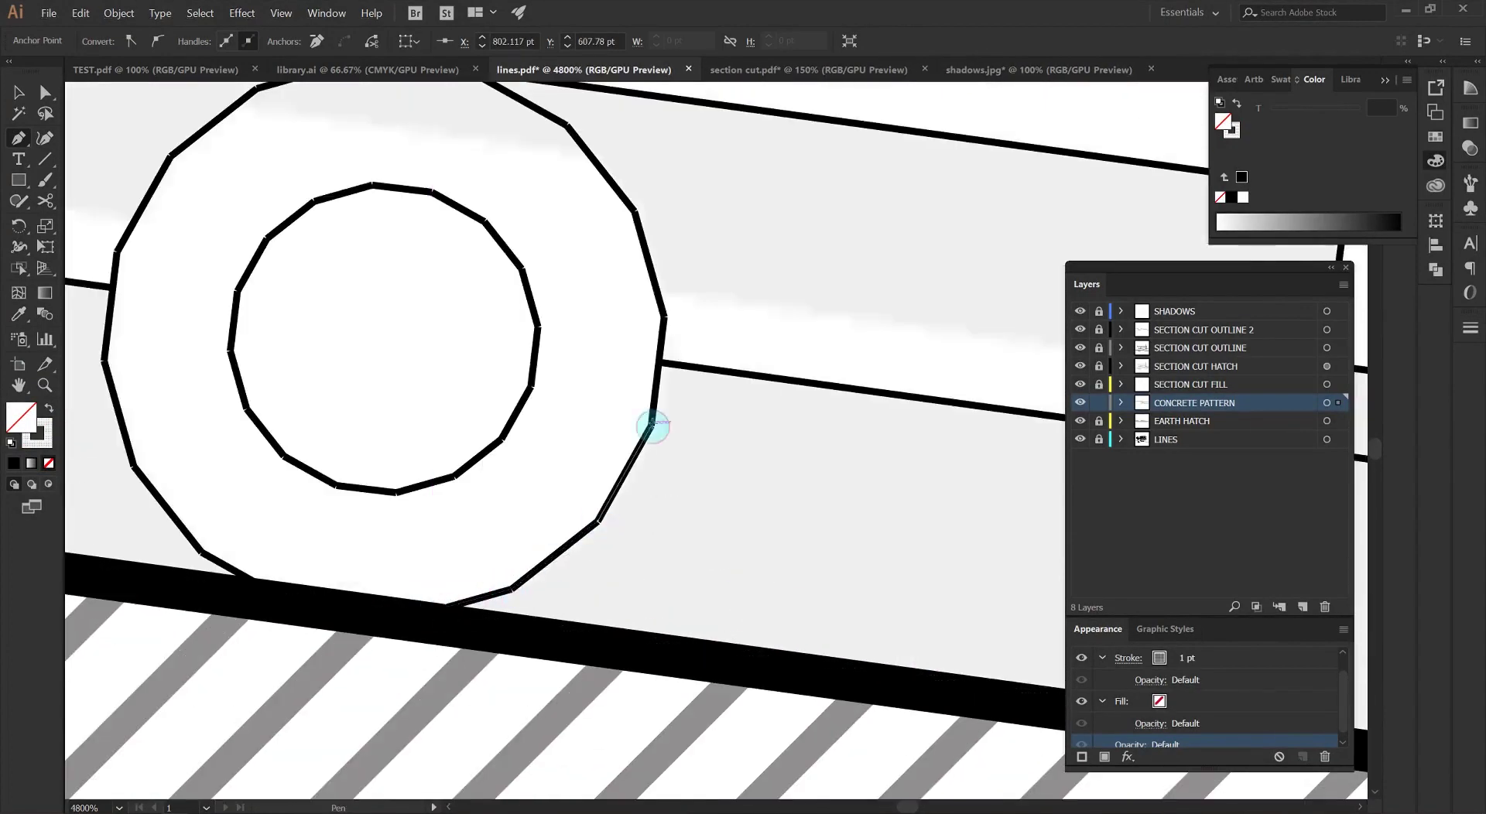
{"action": "scroll", "coordinate": [664, 372], "scroll_direction": "down", "scroll_amount": 4}
{"action": "left_click", "coordinate": [783, 434]}
{"action": "left_click", "coordinate": [790, 391]}
Trace the concrete outline over the front trailer's roof and along the truck cab's roof and windshield.
{"action": "scroll", "coordinate": [720, 362], "scroll_direction": "down", "scroll_amount": 3}
{"action": "left_click", "coordinate": [332, 359]}
{"action": "scroll", "coordinate": [338, 441], "scroll_direction": "up", "scroll_amount": 3}
{"action": "scroll", "coordinate": [338, 441], "scroll_direction": "down", "scroll_amount": 3}
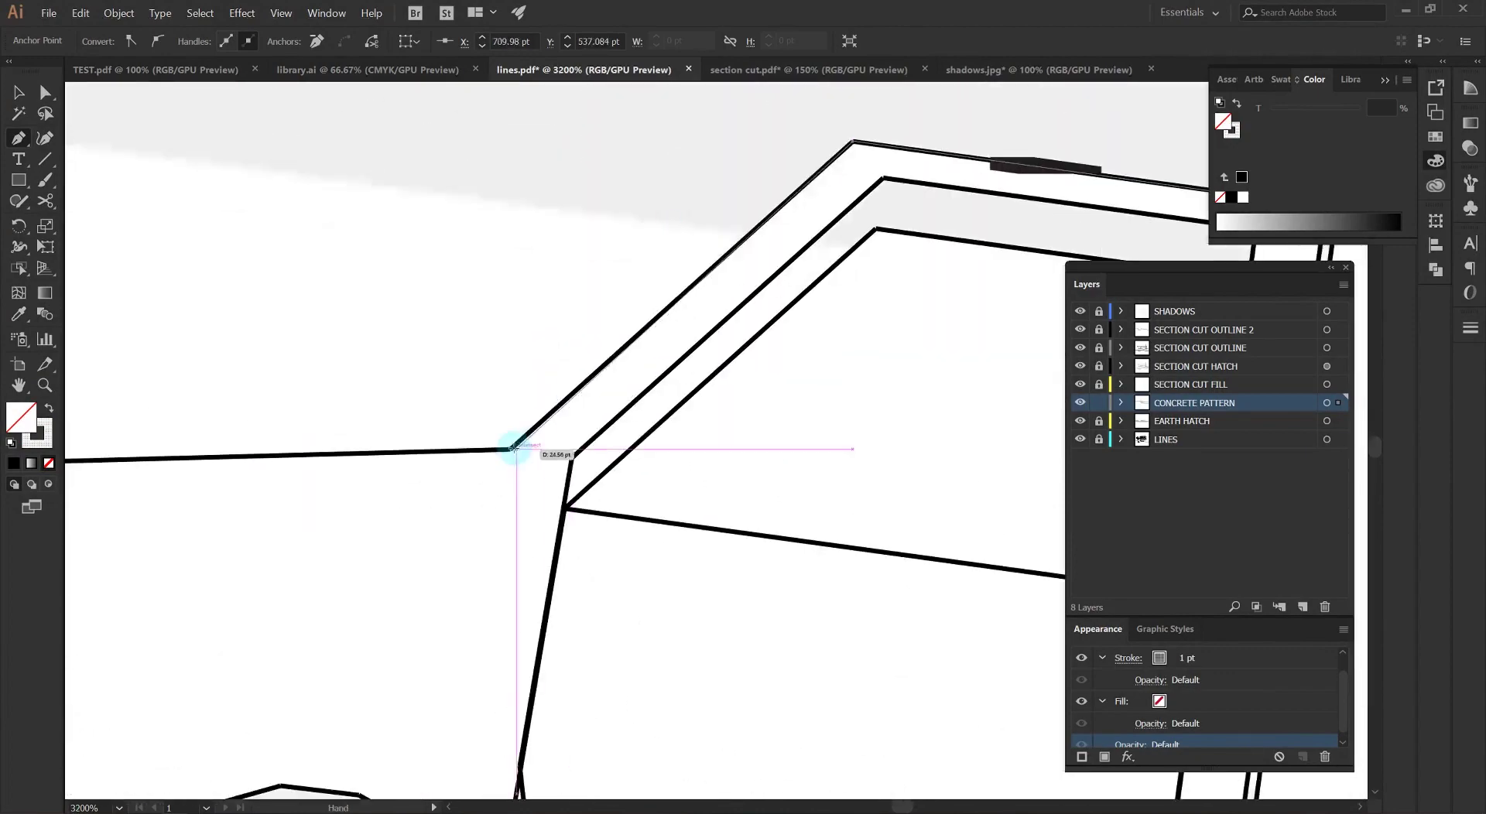
{"action": "left_click", "coordinate": [510, 448]}
{"action": "left_click", "coordinate": [644, 96]}
{"action": "left_click", "coordinate": [574, 162]}
Trace the concrete outline down the truck's windshield and hood, around its front wheel, and back to close it along the ramp.
{"action": "left_click", "coordinate": [525, 531]}
{"action": "left_click", "coordinate": [460, 593]}
{"action": "scroll", "coordinate": [523, 611], "scroll_direction": "up", "scroll_amount": 4}
{"action": "left_click", "coordinate": [485, 565]}
{"action": "left_click", "coordinate": [697, 454]}
{"action": "scroll", "coordinate": [666, 441], "scroll_direction": "down", "scroll_amount": 3}
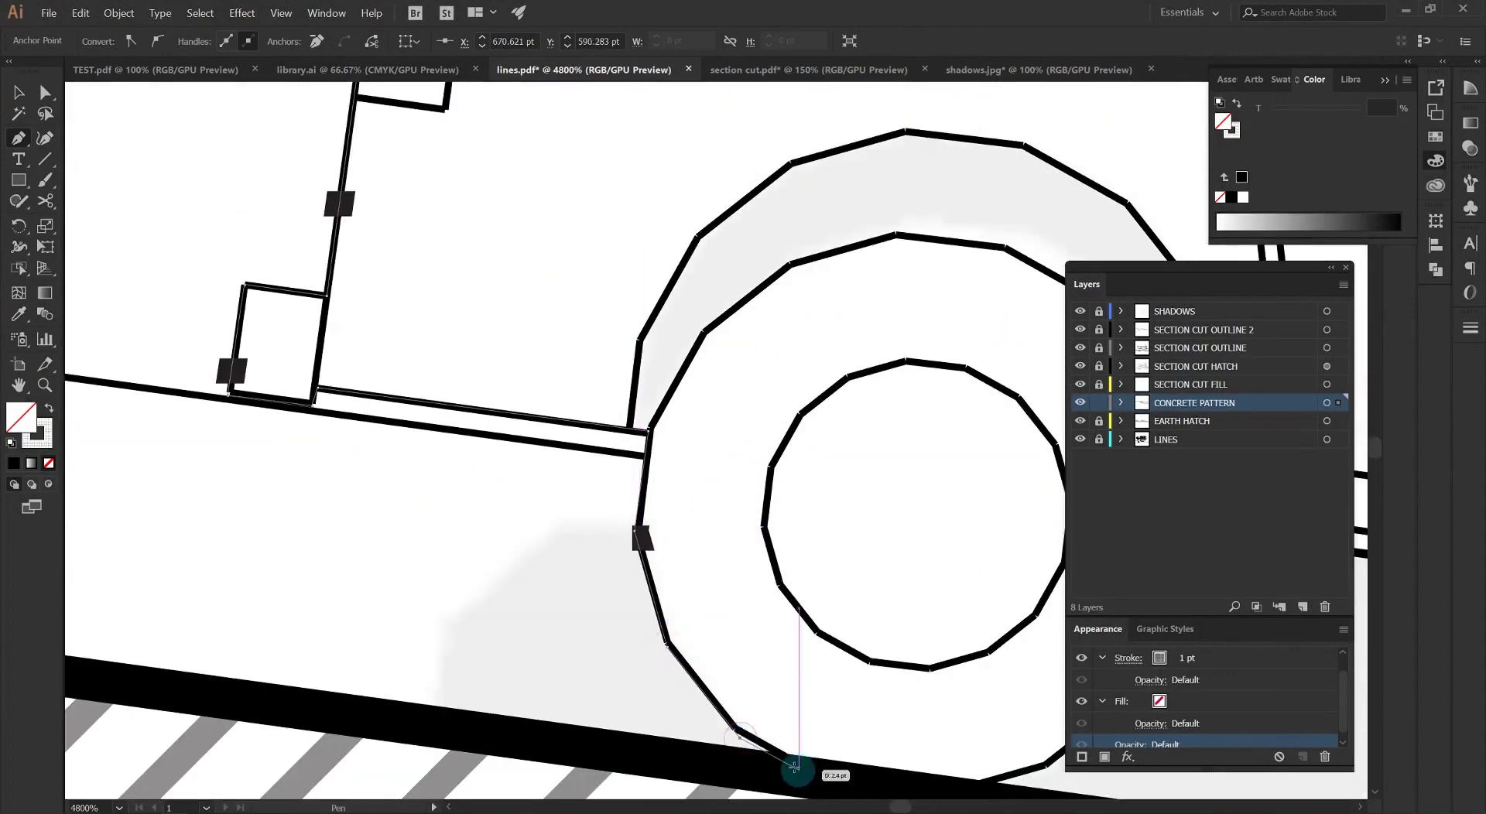
{"action": "left_click", "coordinate": [789, 761]}
{"action": "scroll", "coordinate": [790, 760], "scroll_direction": "down", "scroll_amount": 5}
{"action": "left_click", "coordinate": [462, 574]}
Swap the fill and stroke of the concrete shape and open the Basic Graphics_Textures pattern library.
{"action": "scroll", "coordinate": [253, 478], "scroll_direction": "down", "scroll_amount": 4}
{"action": "key", "text": "v"}
{"action": "left_click", "coordinate": [48, 408]}
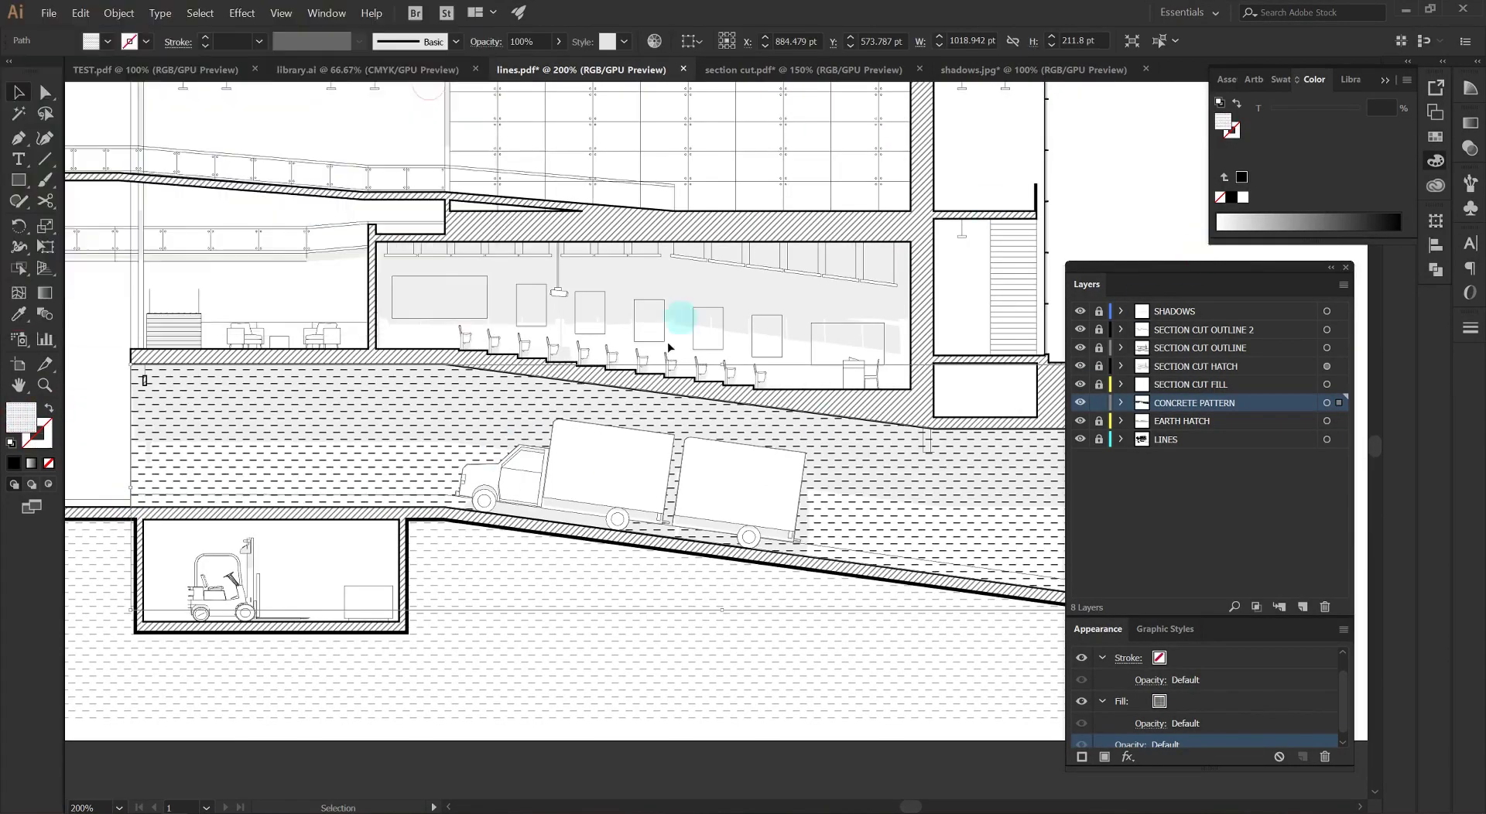
{"action": "left_click", "coordinate": [81, 13]}
{"action": "left_click", "coordinate": [158, 44]}
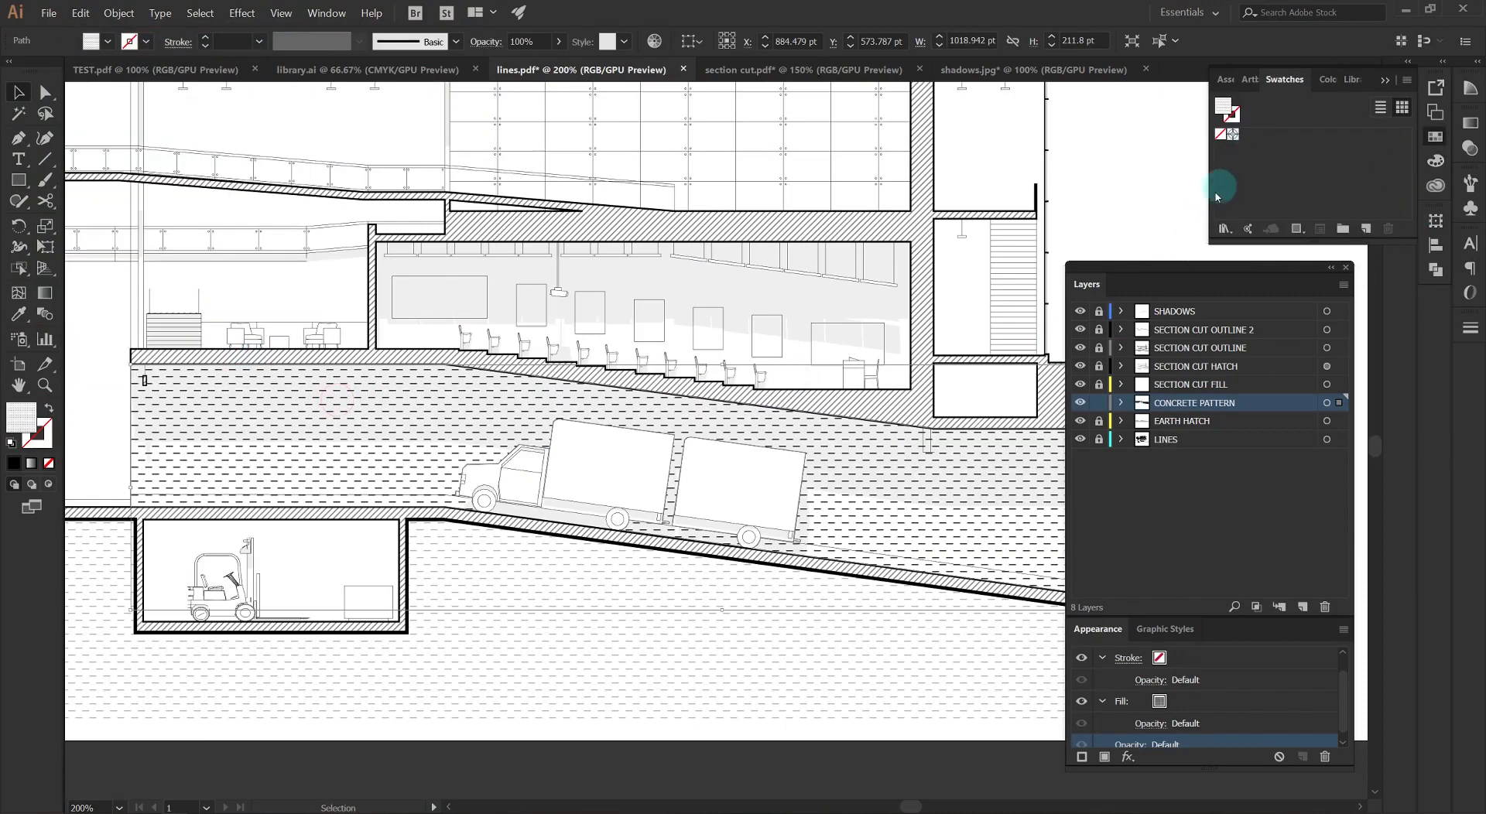
{"action": "left_click", "coordinate": [1223, 228]}
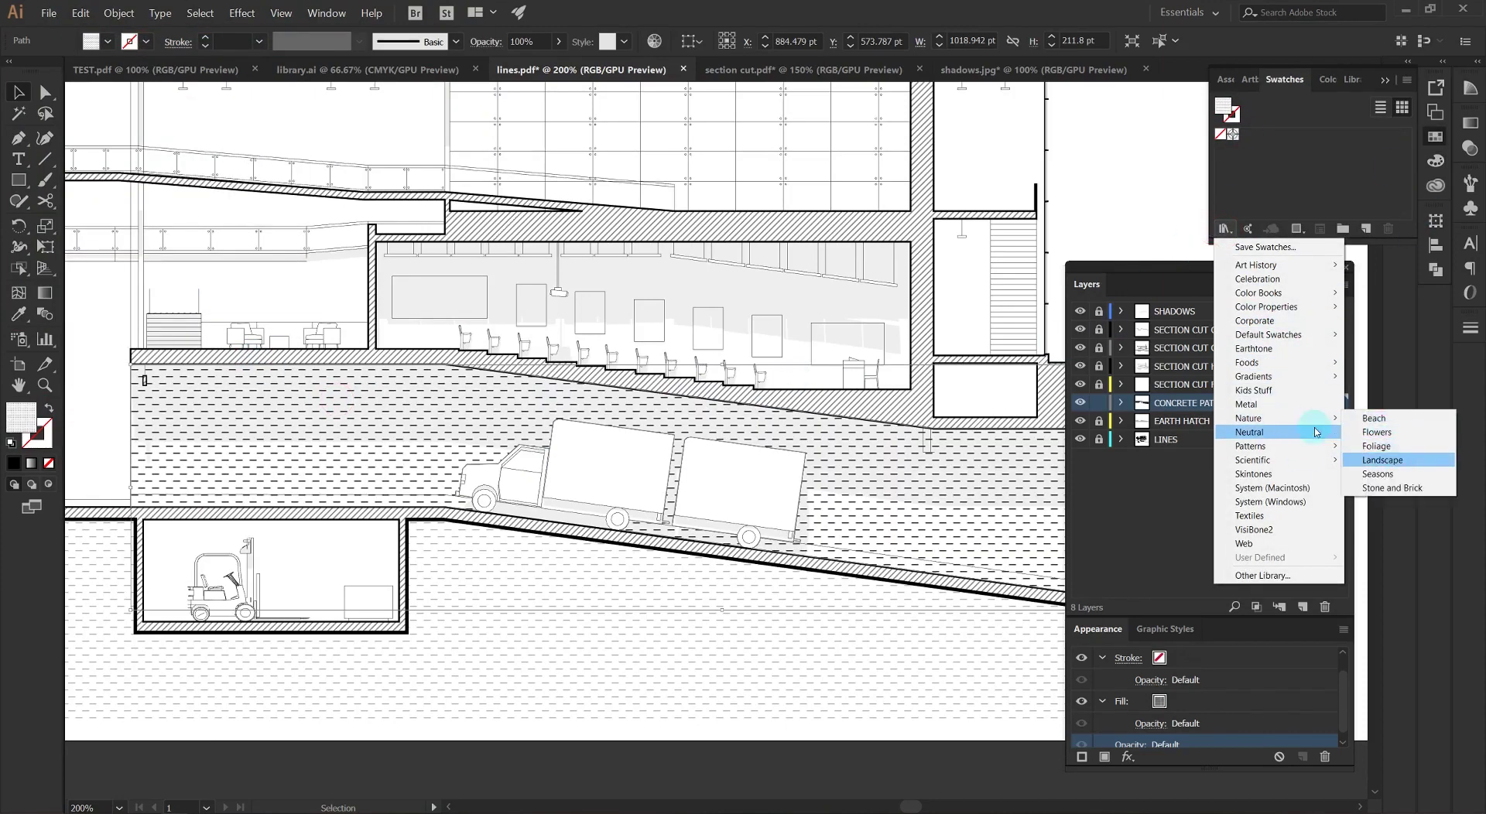
{"action": "mouse_move", "coordinate": [1307, 449]}
{"action": "mouse_move", "coordinate": [1399, 449]}
{"action": "left_click", "coordinate": [1277, 475]}
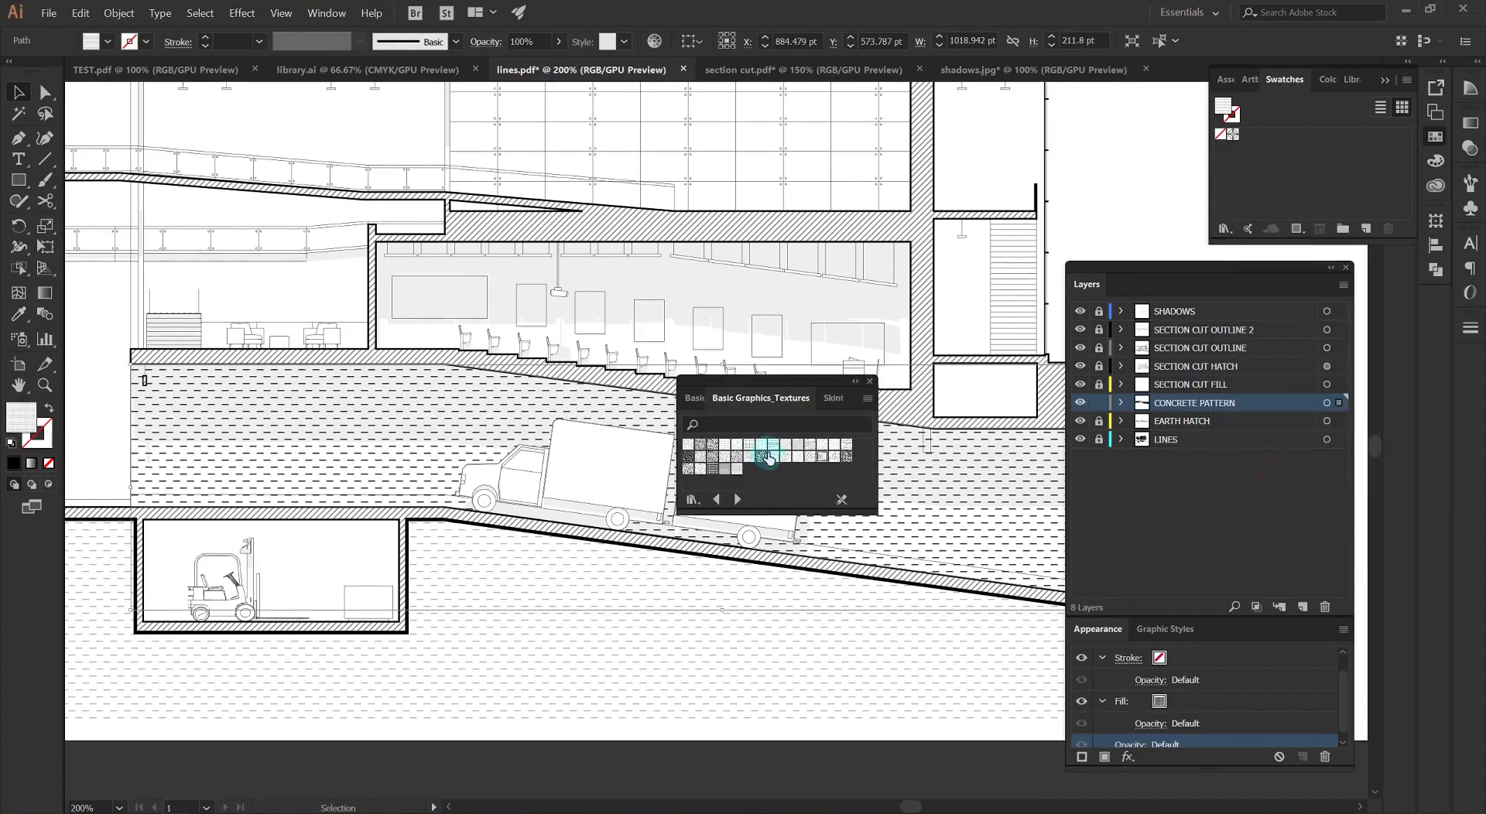
Try several texture patterns as the concrete shape's fill and keep the sparse dotted one.
{"action": "left_click", "coordinate": [723, 458]}
{"action": "left_click", "coordinate": [702, 468]}
{"action": "left_click", "coordinate": [689, 468]}
{"action": "left_click", "coordinate": [722, 468]}
{"action": "left_click", "coordinate": [840, 459]}
{"action": "left_click", "coordinate": [813, 457]}
{"action": "left_click", "coordinate": [791, 458]}
{"action": "left_click", "coordinate": [869, 381]}
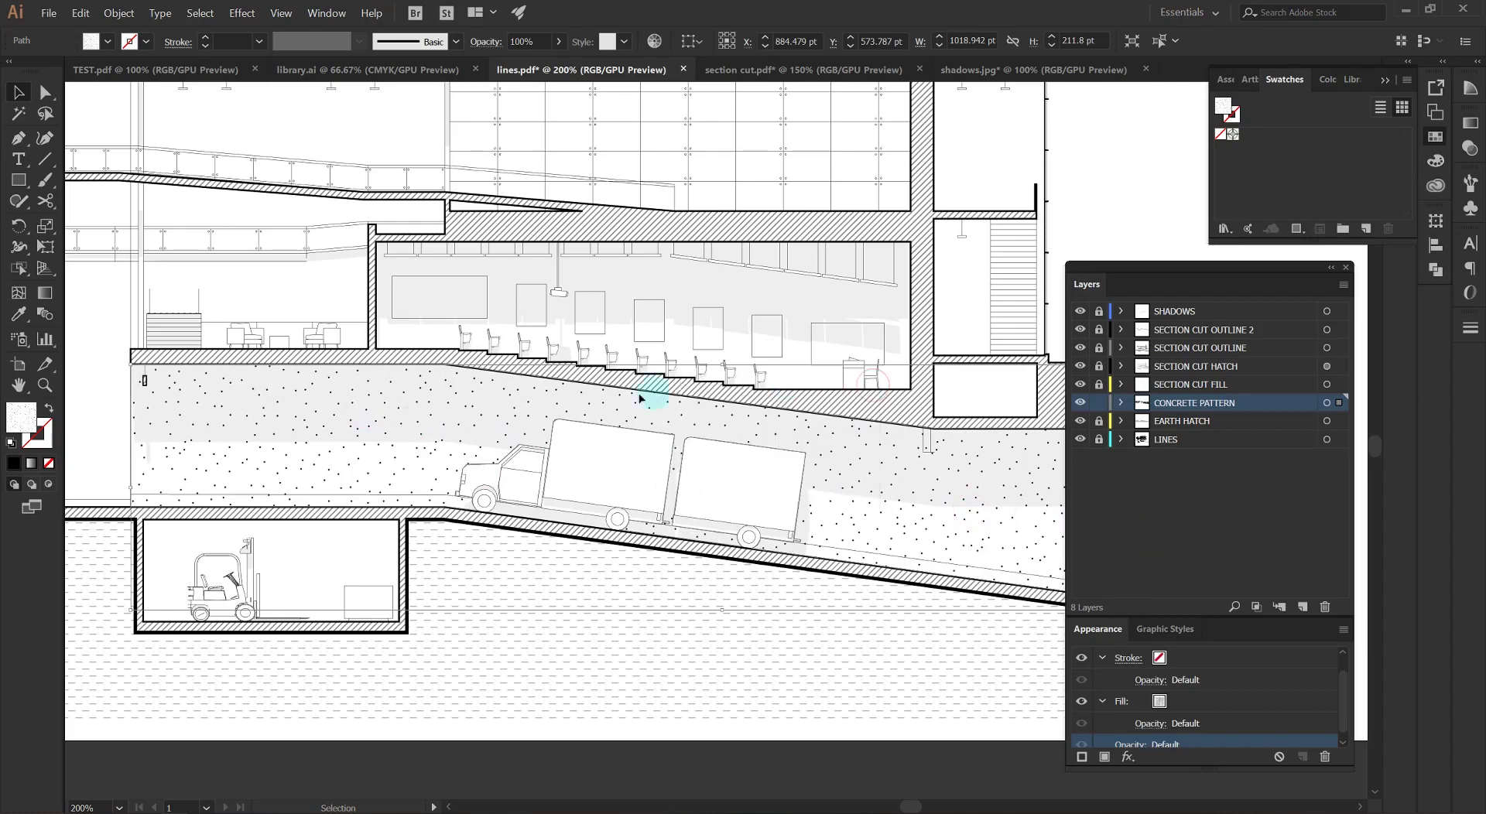
Reduce the dotted concrete pattern's opacity to 29% and deselect it.
{"action": "scroll", "coordinate": [429, 392], "scroll_direction": "down", "scroll_amount": 1}
{"action": "left_click_drag", "start_coordinate": [741, 433], "coordinate": [643, 418]}
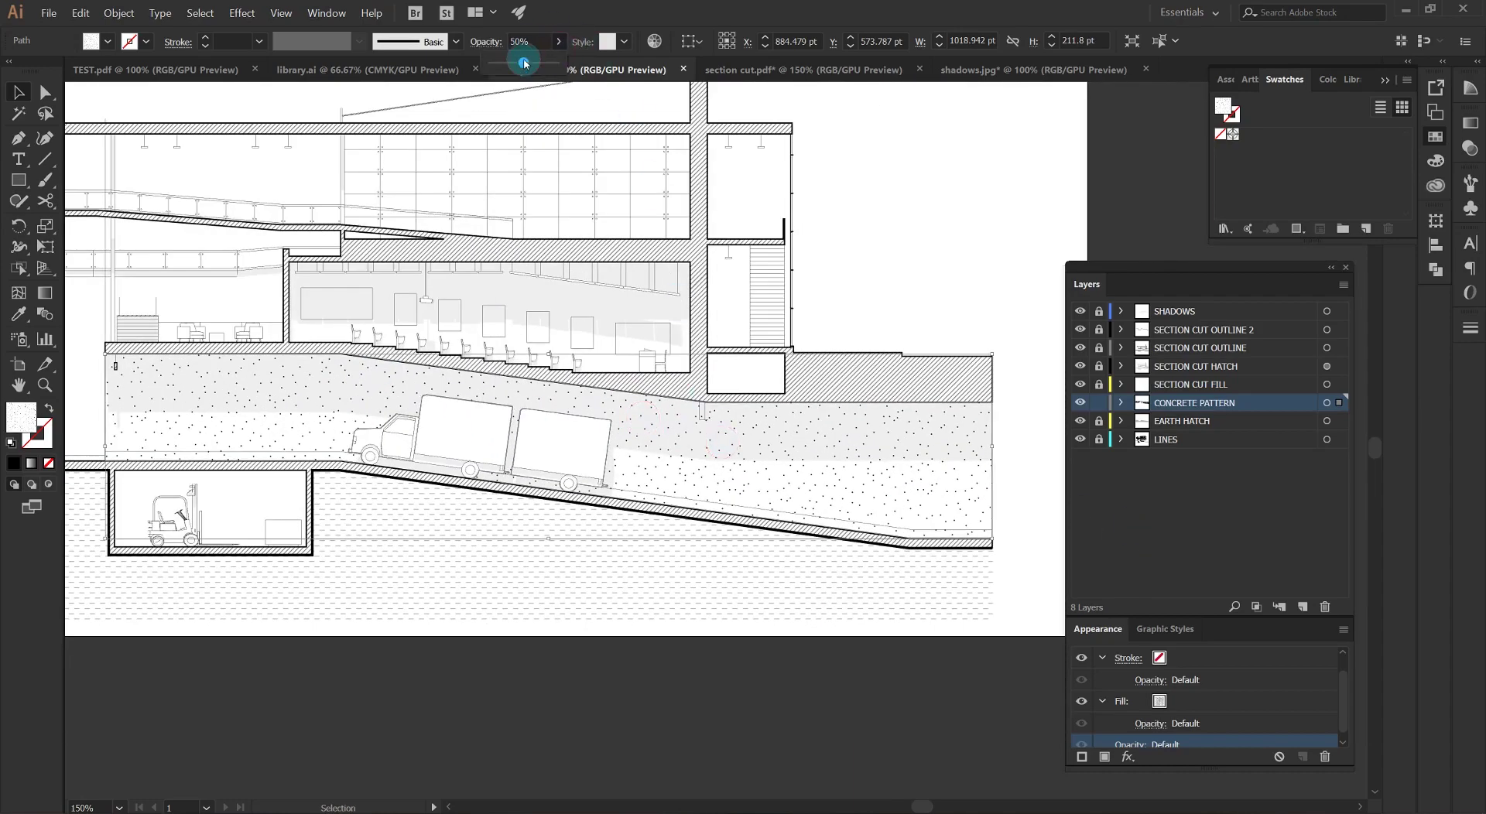
{"action": "left_click", "coordinate": [834, 172]}
{"action": "scroll", "coordinate": [766, 377], "scroll_direction": "down", "scroll_amount": 1}
{"action": "left_click_drag", "start_coordinate": [620, 355], "coordinate": [636, 370]}
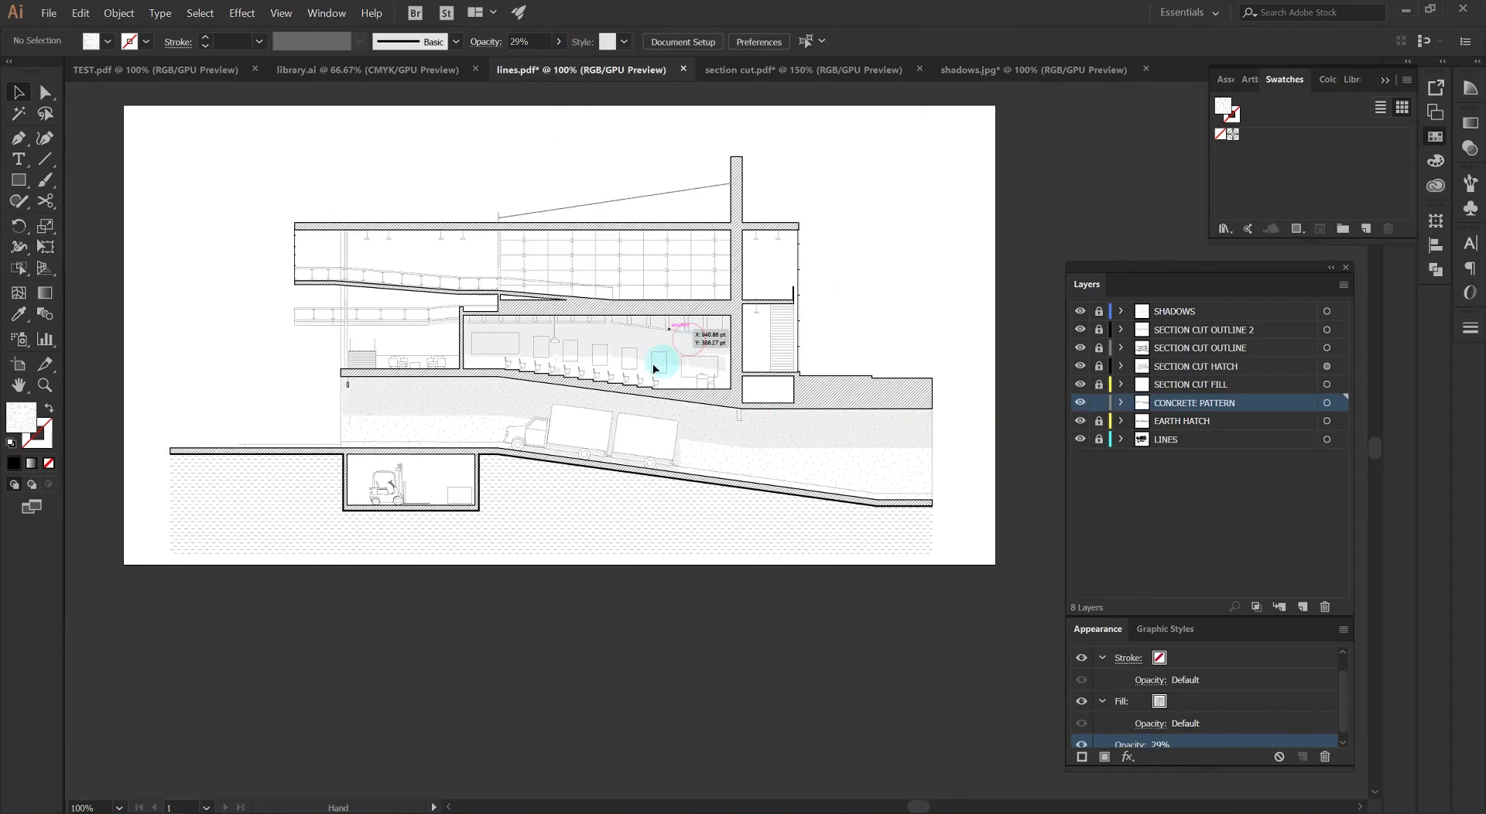
{"action": "left_click_drag", "start_coordinate": [576, 329], "coordinate": [671, 369]}
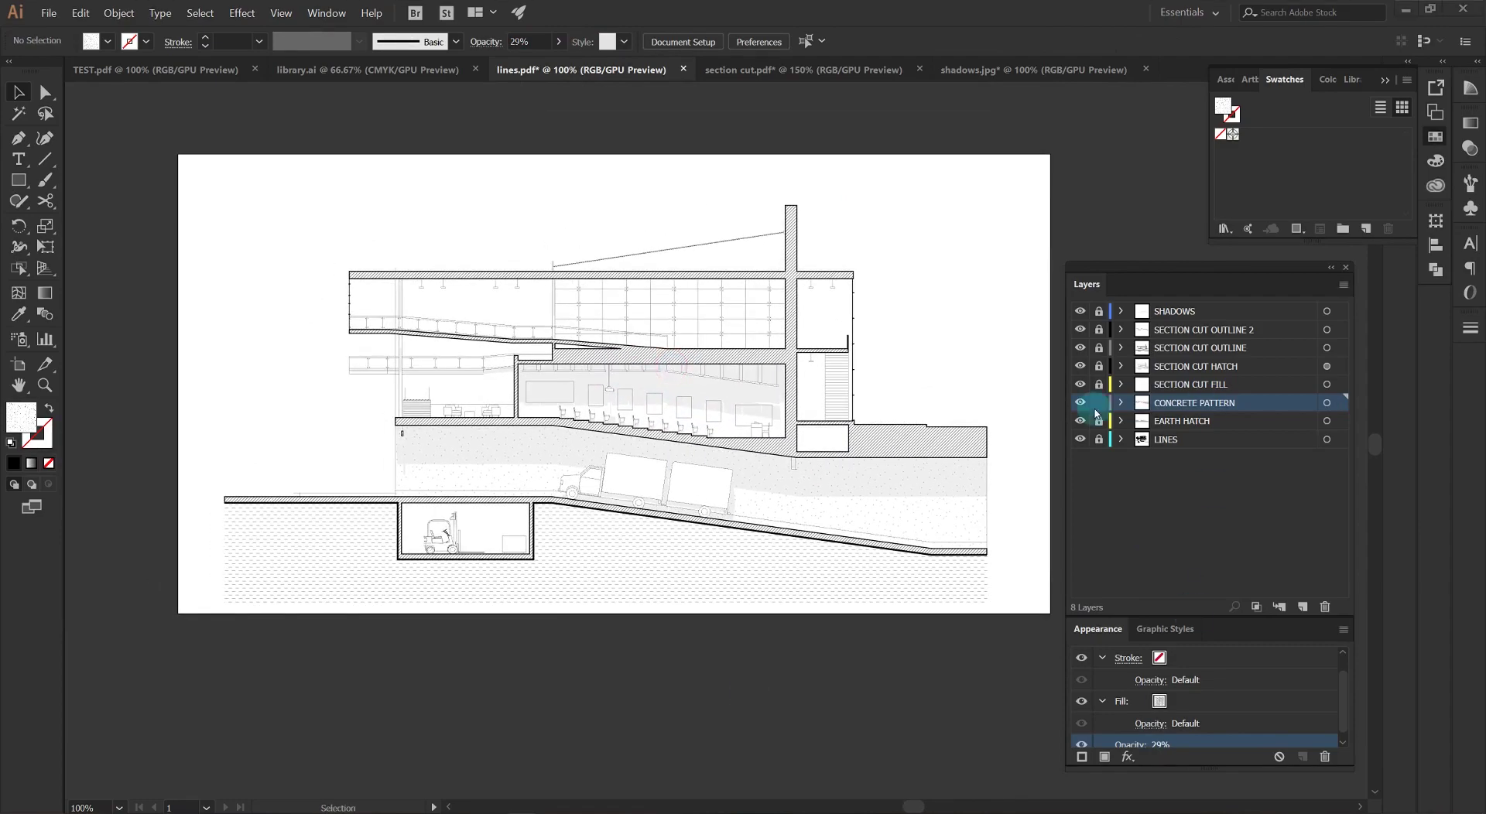
Copy the small group of diagonal glass hatch lines beside the round tree in library.ai.
{"action": "left_click", "coordinate": [367, 70]}
{"action": "scroll", "coordinate": [465, 375], "scroll_direction": "up", "scroll_amount": 7}
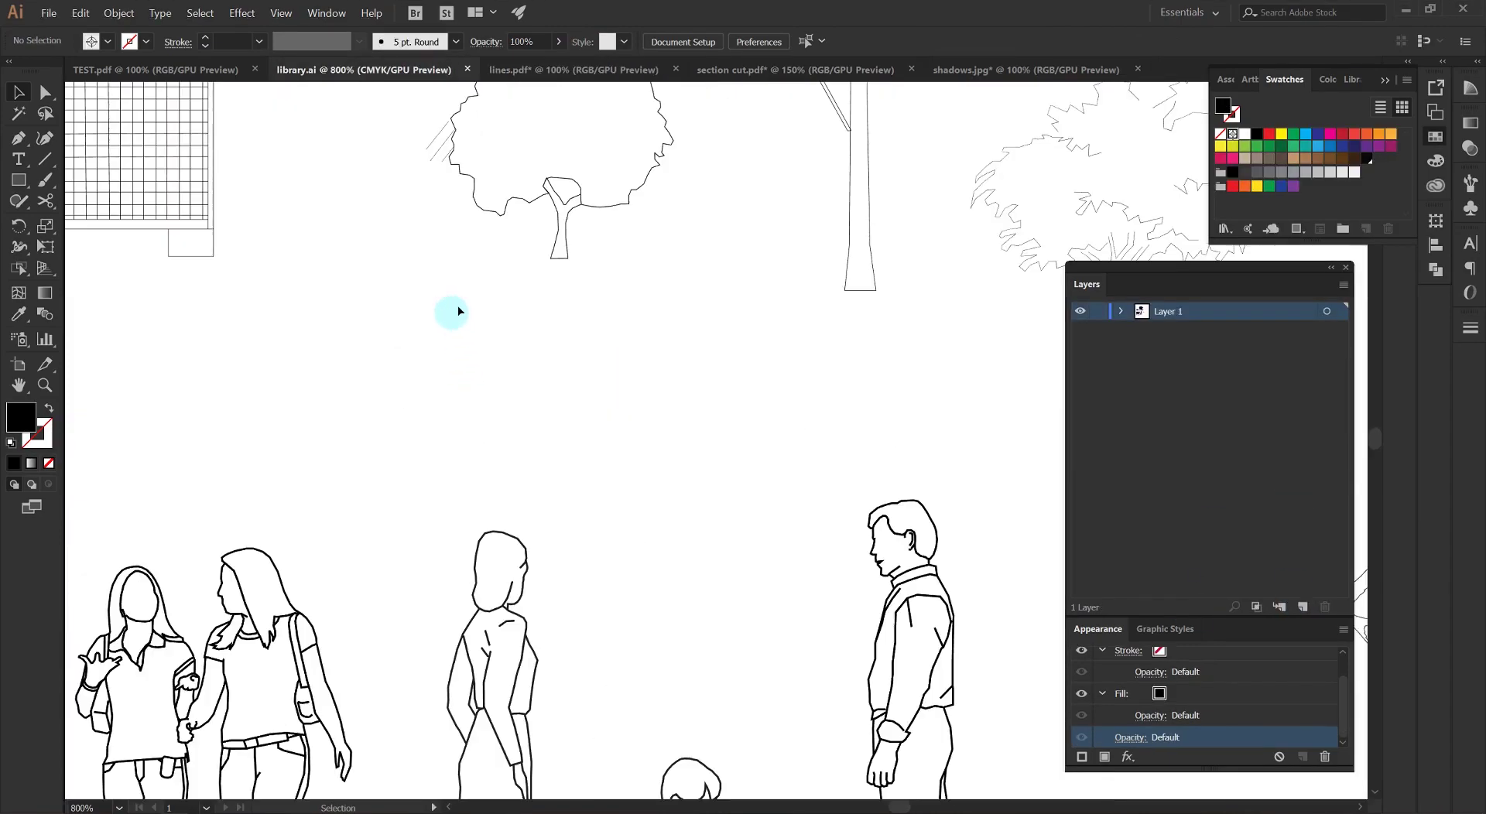
{"action": "left_click_drag", "start_coordinate": [463, 299], "coordinate": [599, 449]}
{"action": "left_click", "coordinate": [573, 318]}
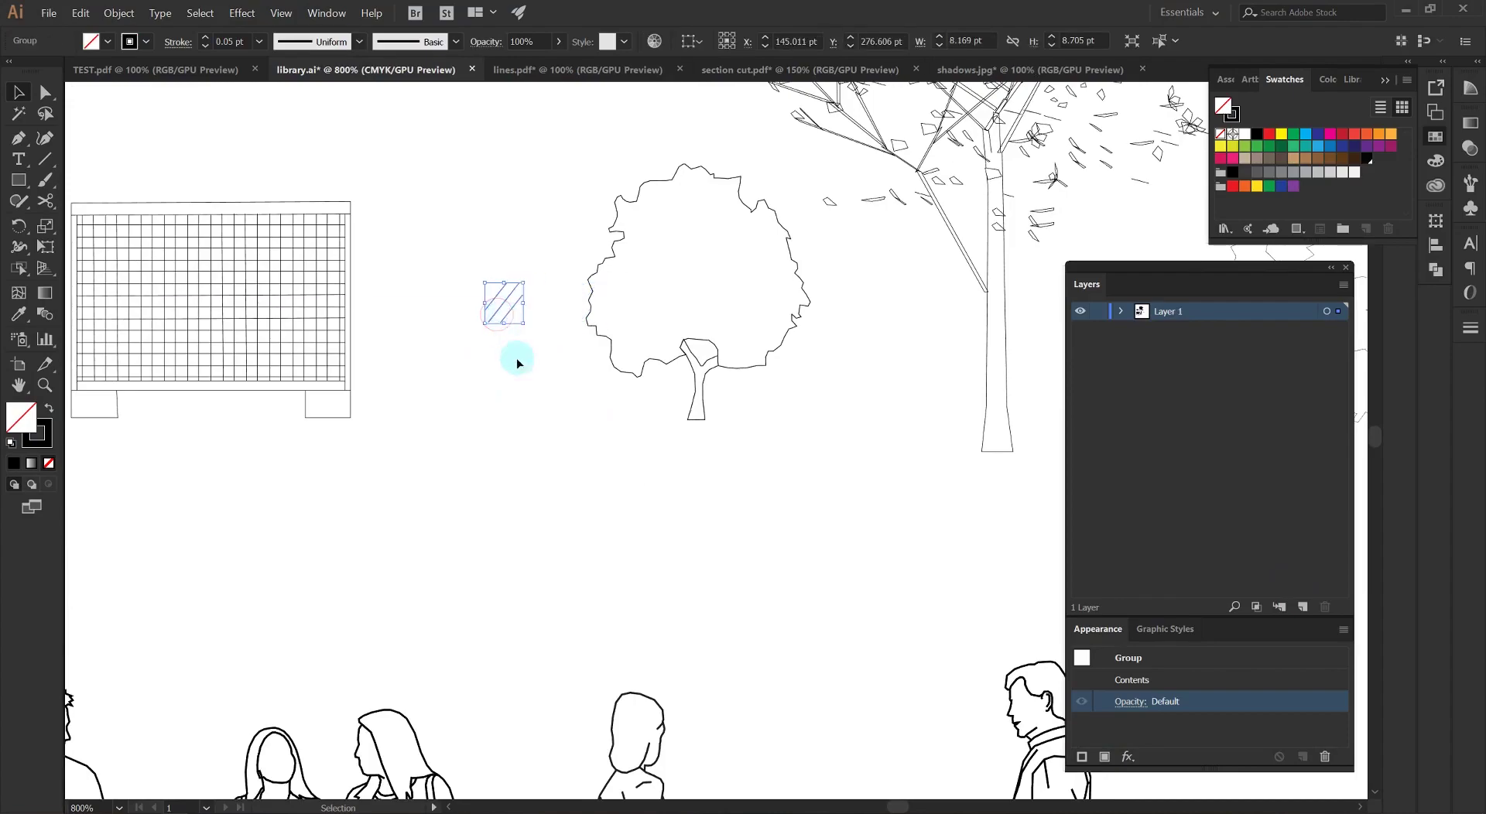
Add a GLASS HATCH layer above CONCRETE PATTERN in lines.pdf and place the copied hatch on a glass panel.
{"action": "left_click", "coordinate": [599, 68]}
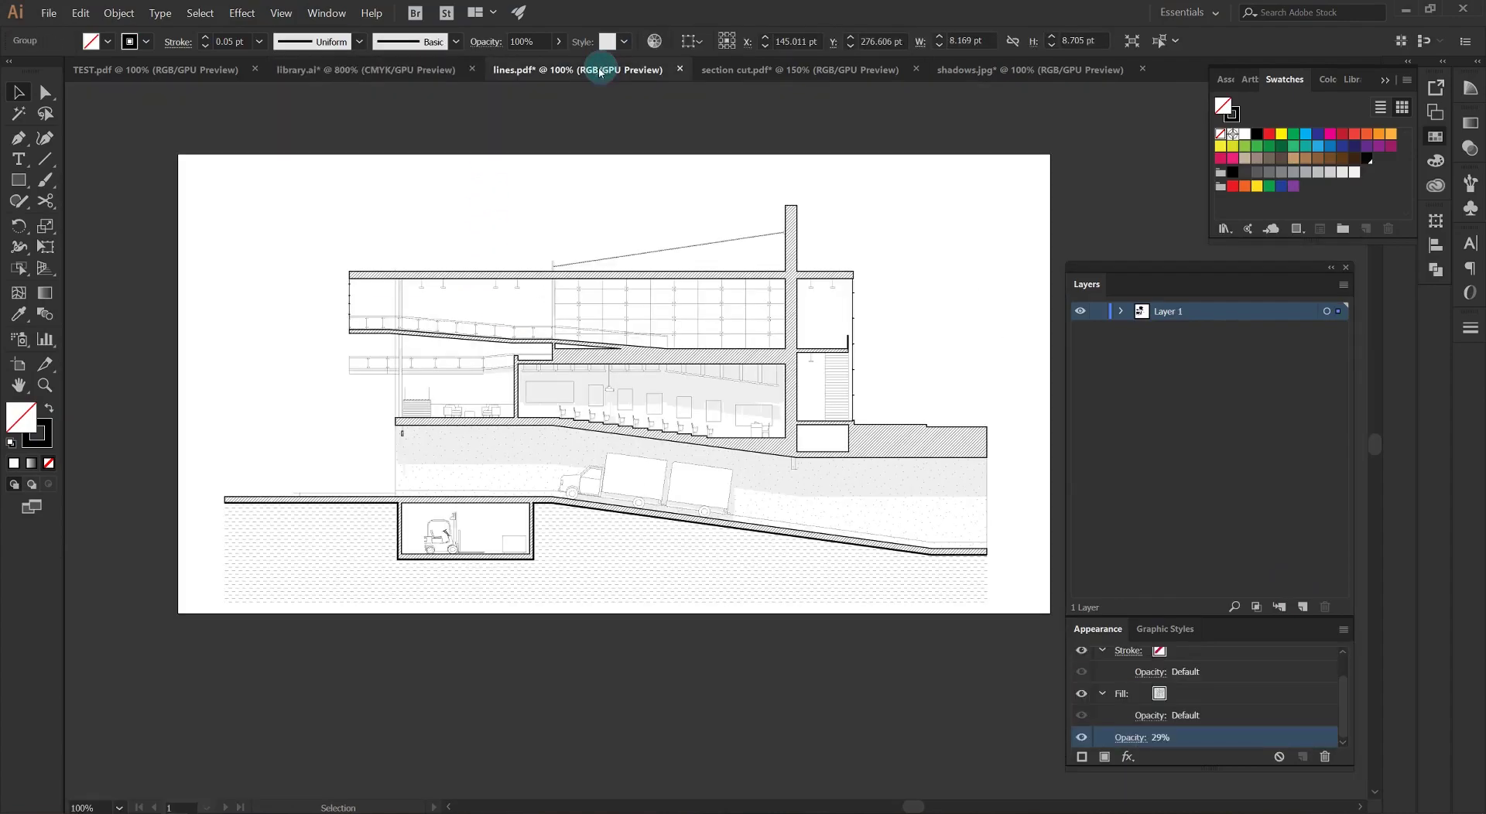
{"action": "scroll", "coordinate": [428, 321], "scroll_direction": "up", "scroll_amount": 2}
{"action": "left_click_drag", "start_coordinate": [466, 417], "coordinate": [468, 349]}
{"action": "left_click_drag", "start_coordinate": [492, 439], "coordinate": [489, 397]}
{"action": "scroll", "coordinate": [584, 331], "scroll_direction": "down", "scroll_amount": 2}
{"action": "scroll", "coordinate": [650, 465], "scroll_direction": "up", "scroll_amount": 6}
{"action": "left_click", "coordinate": [645, 468]}
{"action": "scroll", "coordinate": [635, 471], "scroll_direction": "down", "scroll_amount": 3}
Duplicate the glass hatch across the panels of the upper floor's glazed wall and delete the surplus copies.
{"action": "left_click_drag", "start_coordinate": [677, 216], "coordinate": [677, 143]}
{"action": "left_click_drag", "start_coordinate": [693, 499], "coordinate": [651, 131]}
{"action": "left_click_drag", "start_coordinate": [658, 404], "coordinate": [775, 404]}
{"action": "mouse_move", "coordinate": [775, 404]}
{"action": "left_mouse_down"}
{"action": "mouse_move", "coordinate": [515, 404]}
{"action": "mouse_move", "coordinate": [850, 418]}
{"action": "left_mouse_up"}
{"action": "left_click_drag", "start_coordinate": [850, 418], "coordinate": [570, 419]}
{"action": "mouse_move", "coordinate": [570, 419]}
{"action": "left_mouse_down"}
{"action": "mouse_move", "coordinate": [783, 426]}
{"action": "mouse_move", "coordinate": [643, 420]}
{"action": "left_mouse_up"}
{"action": "left_click_drag", "start_coordinate": [642, 322], "coordinate": [895, 355]}
{"action": "mouse_move", "coordinate": [759, 352]}
{"action": "left_mouse_down"}
{"action": "mouse_move", "coordinate": [607, 352]}
{"action": "mouse_move", "coordinate": [778, 385]}
{"action": "mouse_move", "coordinate": [619, 384]}
{"action": "left_mouse_up"}
{"action": "scroll", "coordinate": [588, 408], "scroll_direction": "down", "scroll_amount": 1}
{"action": "left_click_drag", "start_coordinate": [724, 512], "coordinate": [575, 485]}
{"action": "key", "text": "Delete"}
{"action": "scroll", "coordinate": [501, 486], "scroll_direction": "up", "scroll_amount": 3}
Copy the glass hatch onto the panels of the upper ramp's railing.
{"action": "left_click_drag", "start_coordinate": [827, 341], "coordinate": [540, 418]}
{"action": "left_click_drag", "start_coordinate": [680, 457], "coordinate": [221, 425]}
{"action": "left_click", "coordinate": [435, 444], "text": "shift"}
{"action": "scroll", "coordinate": [328, 503], "scroll_direction": "down", "scroll_amount": 1}
{"action": "left_click_drag", "start_coordinate": [859, 458], "coordinate": [520, 433]}
{"action": "left_click", "coordinate": [444, 509]}
{"action": "left_click_drag", "start_coordinate": [444, 508], "coordinate": [761, 508]}
{"action": "left_click_drag", "start_coordinate": [683, 419], "coordinate": [415, 408]}
{"action": "mouse_move", "coordinate": [415, 408]}
{"action": "left_mouse_down"}
{"action": "mouse_move", "coordinate": [267, 407]}
{"action": "mouse_move", "coordinate": [370, 300]}
{"action": "left_mouse_up"}
Duplicate the railing's glass hatch onto the panels of the lower railing.
{"action": "left_click_drag", "start_coordinate": [296, 305], "coordinate": [295, 626]}
{"action": "scroll", "coordinate": [681, 650], "scroll_direction": "down", "scroll_amount": 1}
{"action": "left_click_drag", "start_coordinate": [681, 651], "coordinate": [543, 579]}
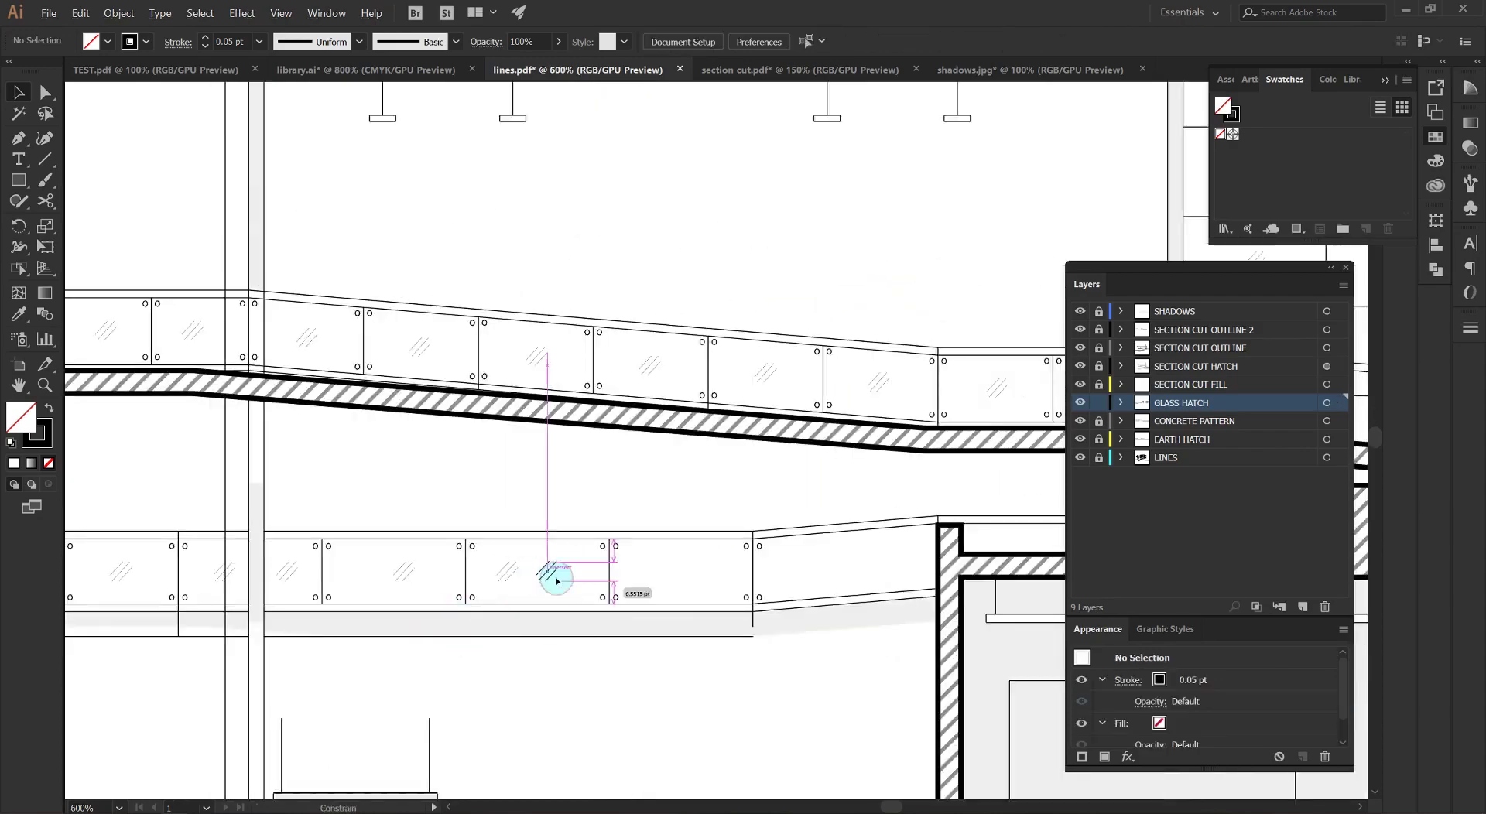
{"action": "left_click", "coordinate": [681, 574]}
Lock the GLASS HATCH layer and add a new layer named TREES above all others.
{"action": "scroll", "coordinate": [681, 573], "scroll_direction": "down", "scroll_amount": 4}
{"action": "left_click", "coordinate": [627, 532]}
{"action": "left_click", "coordinate": [1098, 402]}
{"action": "left_click", "coordinate": [1173, 311]}
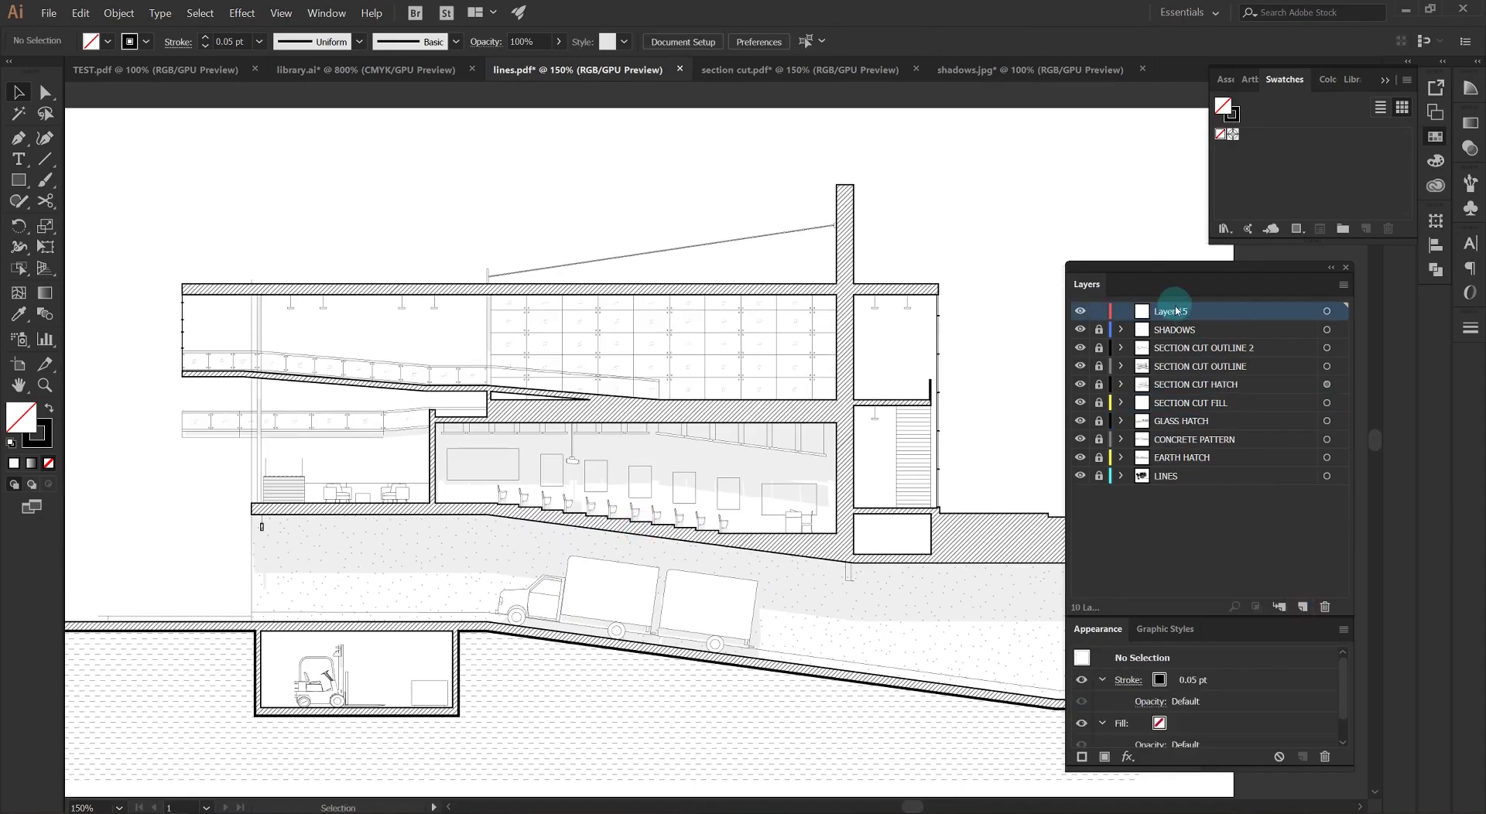
Copy the large leafy tree from library.ai and close section cut.pdf and shadows.jpg without saving.
{"action": "left_click", "coordinate": [413, 70]}
{"action": "scroll", "coordinate": [653, 434], "scroll_direction": "down", "scroll_amount": 1}
{"action": "scroll", "coordinate": [802, 421], "scroll_direction": "right", "scroll_amount": 3}
{"action": "left_click", "coordinate": [735, 396]}
{"action": "left_click", "coordinate": [915, 69]}
{"action": "key", "text": "n"}
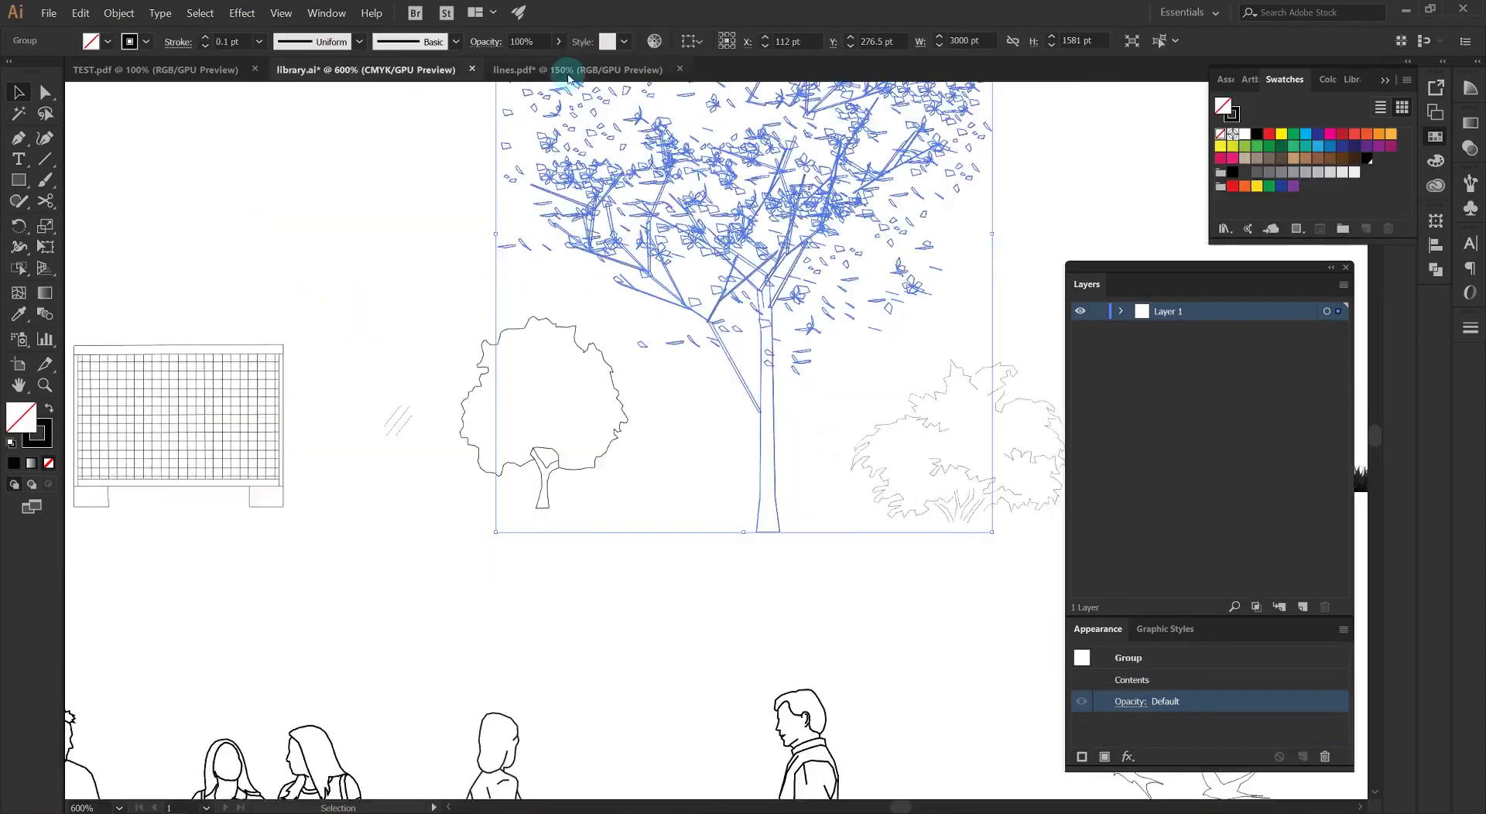
{"action": "left_click", "coordinate": [906, 68]}
{"action": "key", "text": "n"}
Paste the leafy tree into lines.pdf and stand it on the raised ground beside the stair end of the building.
{"action": "key", "text": "ctrl+v"}
{"action": "left_click_drag", "start_coordinate": [755, 418], "coordinate": [821, 340]}
{"action": "scroll", "coordinate": [849, 316], "scroll_direction": "up", "scroll_amount": 2}
{"action": "left_click_drag", "start_coordinate": [890, 232], "coordinate": [856, 325]}
{"action": "left_click_drag", "start_coordinate": [564, 410], "coordinate": [623, 410]}
{"action": "scroll", "coordinate": [742, 434], "scroll_direction": "up", "scroll_amount": 1}
{"action": "left_click", "coordinate": [933, 422]}
{"action": "scroll", "coordinate": [932, 425], "scroll_direction": "down", "scroll_amount": 3}
Duplicate the leafy tree onto the lower ground at the opposite end of the section.
{"action": "left_click_drag", "start_coordinate": [799, 343], "coordinate": [1174, 253]}
{"action": "left_click_drag", "start_coordinate": [1173, 253], "coordinate": [297, 354]}
{"action": "left_click", "coordinate": [505, 444]}
{"action": "left_click_drag", "start_coordinate": [967, 403], "coordinate": [548, 353]}
{"action": "scroll", "coordinate": [548, 353], "scroll_direction": "down", "scroll_amount": 1}
{"action": "scroll", "coordinate": [612, 377], "scroll_direction": "up", "scroll_amount": 2}
{"action": "left_click_drag", "start_coordinate": [662, 376], "coordinate": [744, 416]}
Bring the round tree and the bush from library.ai and arrange them on either side of the leafy tree's trunk.
{"action": "left_click", "coordinate": [1098, 311]}
{"action": "left_click", "coordinate": [340, 70]}
{"action": "left_click", "coordinate": [581, 469], "text": "shift"}
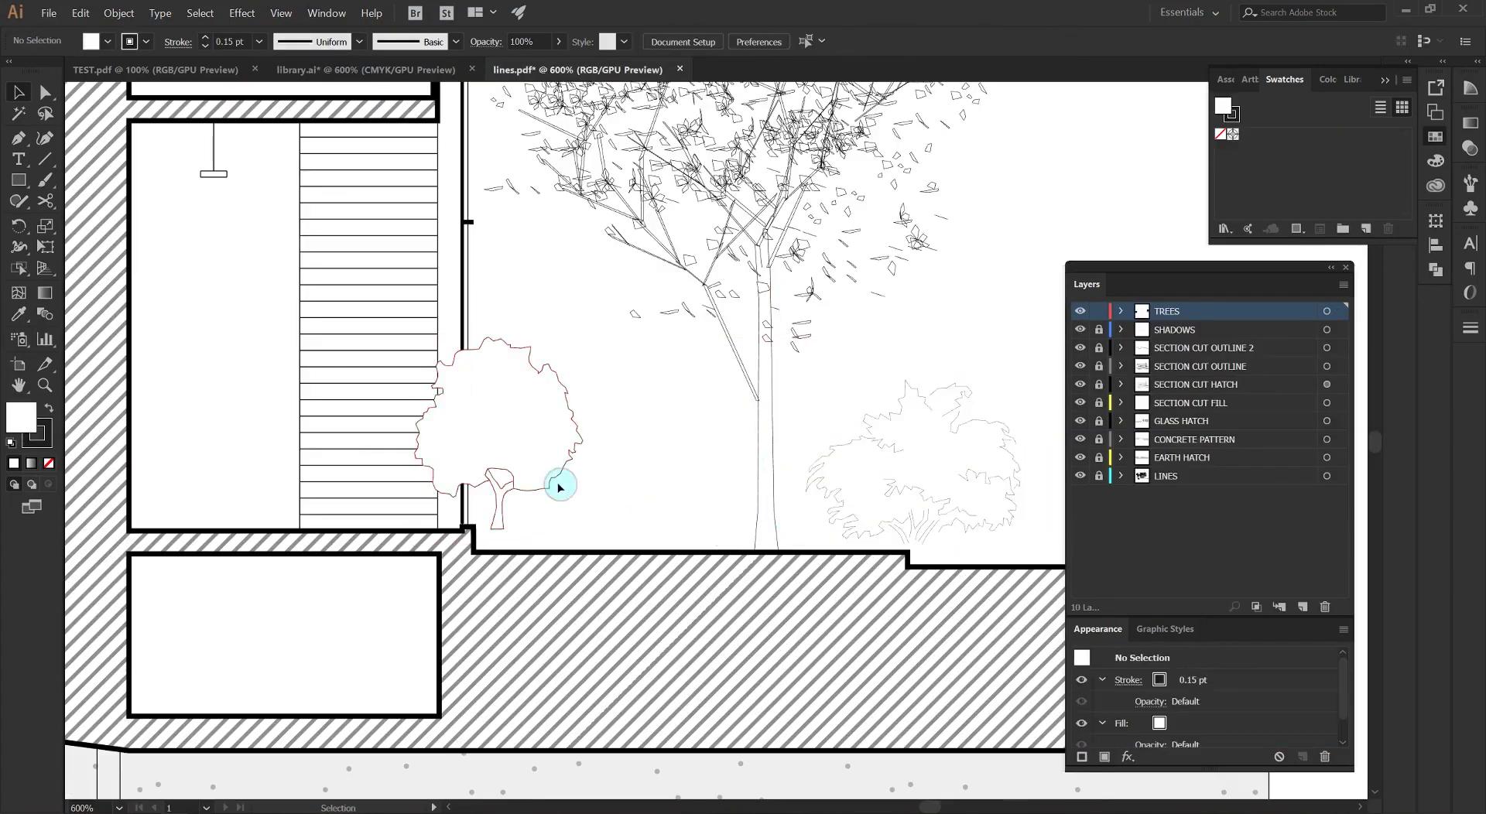
{"action": "left_click_drag", "start_coordinate": [560, 484], "coordinate": [843, 402]}
{"action": "left_click_drag", "start_coordinate": [950, 501], "coordinate": [633, 501]}
{"action": "left_click_drag", "start_coordinate": [787, 381], "coordinate": [790, 452]}
{"action": "scroll", "coordinate": [851, 530], "scroll_direction": "up", "scroll_amount": 4}
{"action": "scroll", "coordinate": [794, 461], "scroll_direction": "down", "scroll_amount": 3}
{"action": "left_click", "coordinate": [768, 472]}
{"action": "scroll", "coordinate": [769, 476], "scroll_direction": "down", "scroll_amount": 3}
{"action": "scroll", "coordinate": [849, 421], "scroll_direction": "up", "scroll_amount": 1}
Hide the SHADOWS layer and paste the grass image from library.ai into the TREES layer.
{"action": "left_click", "coordinate": [1079, 329]}
{"action": "left_click", "coordinate": [365, 69]}
{"action": "key", "text": "ctrl+c"}
{"action": "left_click", "coordinate": [557, 71]}
{"action": "scroll", "coordinate": [642, 421], "scroll_direction": "up", "scroll_amount": 2}
{"action": "key", "text": "ctrl+v"}
Position the grass along the raised ground beneath the trees and stretch it to about 124 pt wide.
{"action": "left_click_drag", "start_coordinate": [662, 451], "coordinate": [501, 512]}
{"action": "scroll", "coordinate": [502, 512], "scroll_direction": "up", "scroll_amount": 1}
{"action": "left_click_drag", "start_coordinate": [767, 465], "coordinate": [791, 382]}
{"action": "scroll", "coordinate": [791, 381], "scroll_direction": "down", "scroll_amount": 1}
{"action": "left_click_drag", "start_coordinate": [790, 381], "coordinate": [887, 385]}
{"action": "left_click_drag", "start_coordinate": [599, 385], "coordinate": [599, 436]}
{"action": "left_click", "coordinate": [645, 408]}
Reduce the grass image's opacity to 50% and deselect it.
{"action": "left_click", "coordinate": [669, 484]}
{"action": "left_click_drag", "start_coordinate": [714, 41], "coordinate": [689, 60]}
{"action": "left_click", "coordinate": [809, 442]}
{"action": "scroll", "coordinate": [808, 442], "scroll_direction": "down", "scroll_amount": 4}
{"action": "scroll", "coordinate": [797, 425], "scroll_direction": "up", "scroll_amount": 4}
{"action": "left_click", "coordinate": [796, 425]}
{"action": "left_click", "coordinate": [851, 472]}
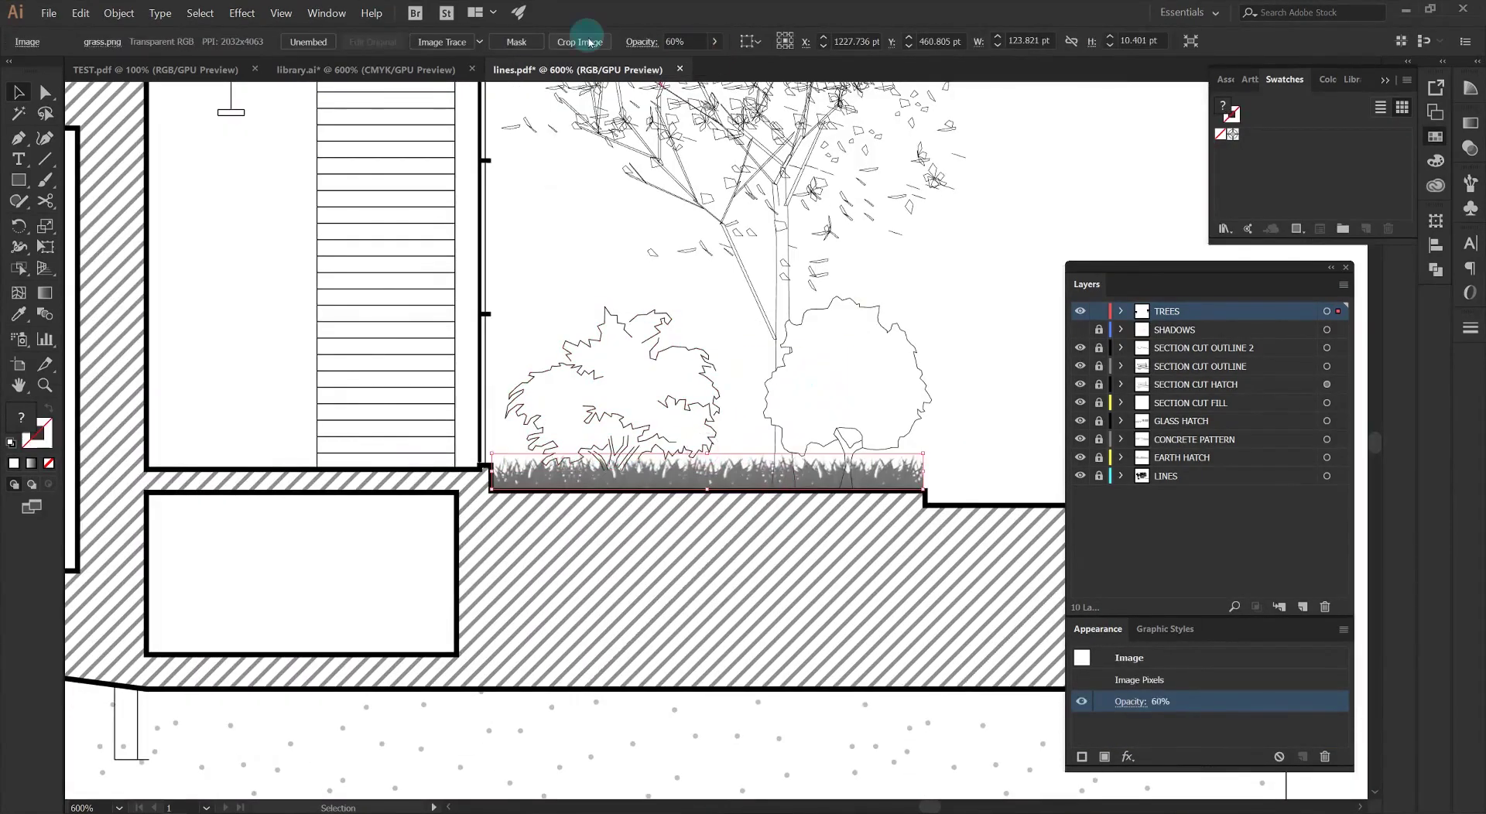
{"action": "key", "text": "5"}
{"action": "scroll", "coordinate": [788, 259], "scroll_direction": "down", "scroll_amount": 6}
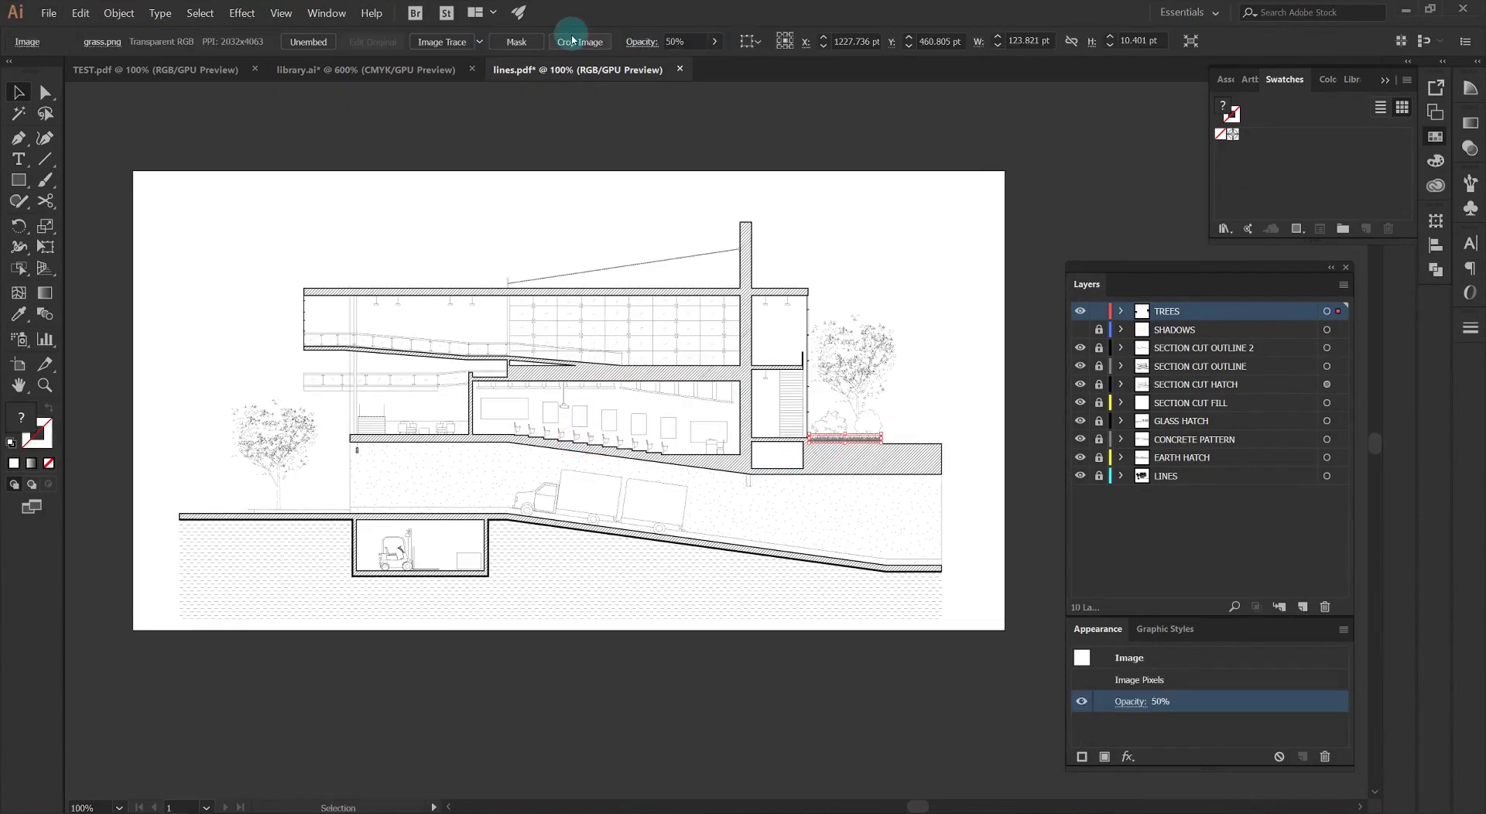
{"action": "left_click", "coordinate": [670, 140]}
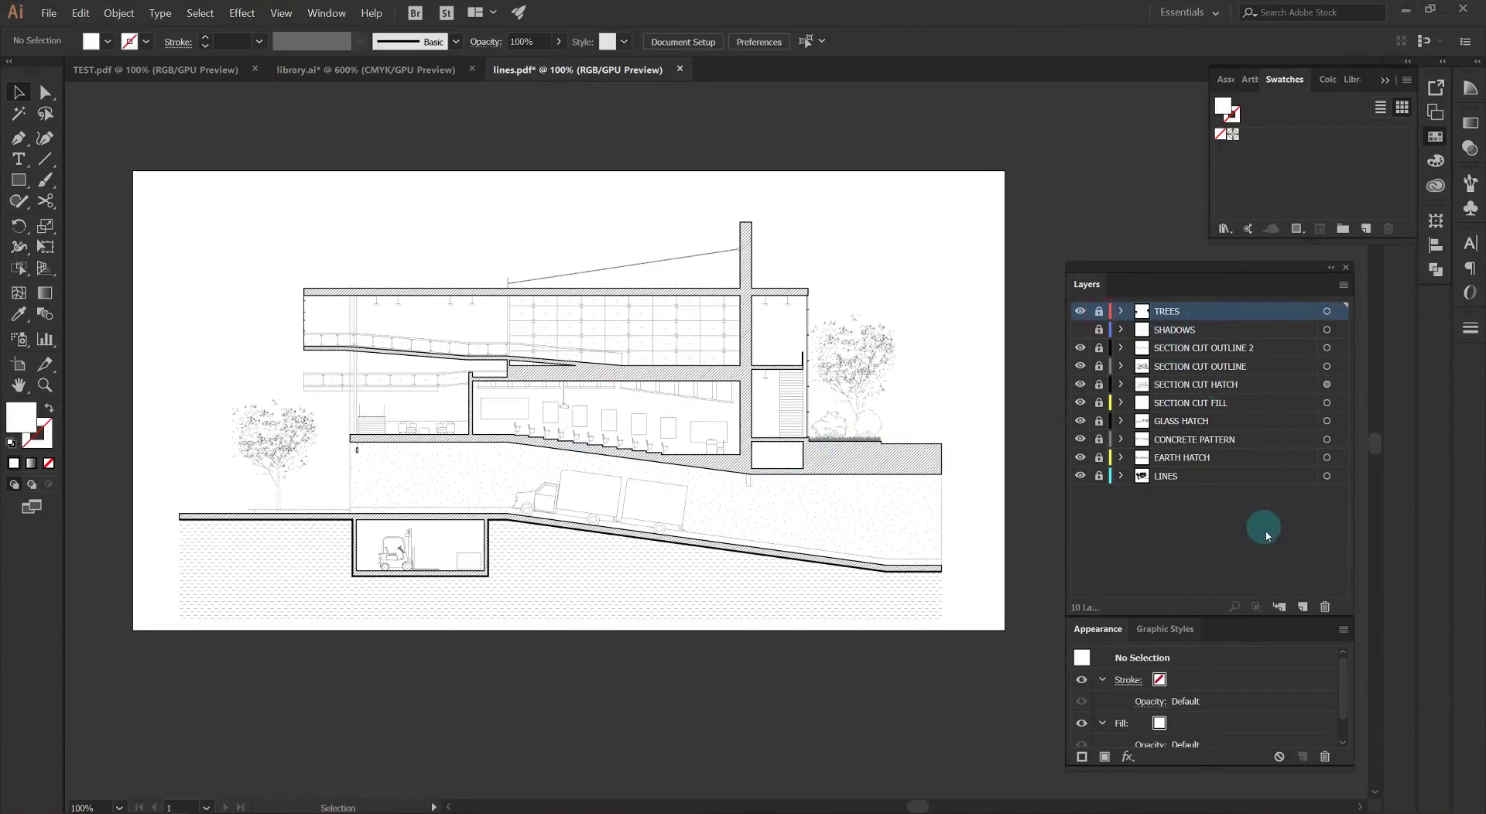
Add a new layer named PEOPLE above the TREES layer.
{"action": "left_click", "coordinate": [1304, 607]}
{"action": "double_click", "coordinate": [1180, 316]}
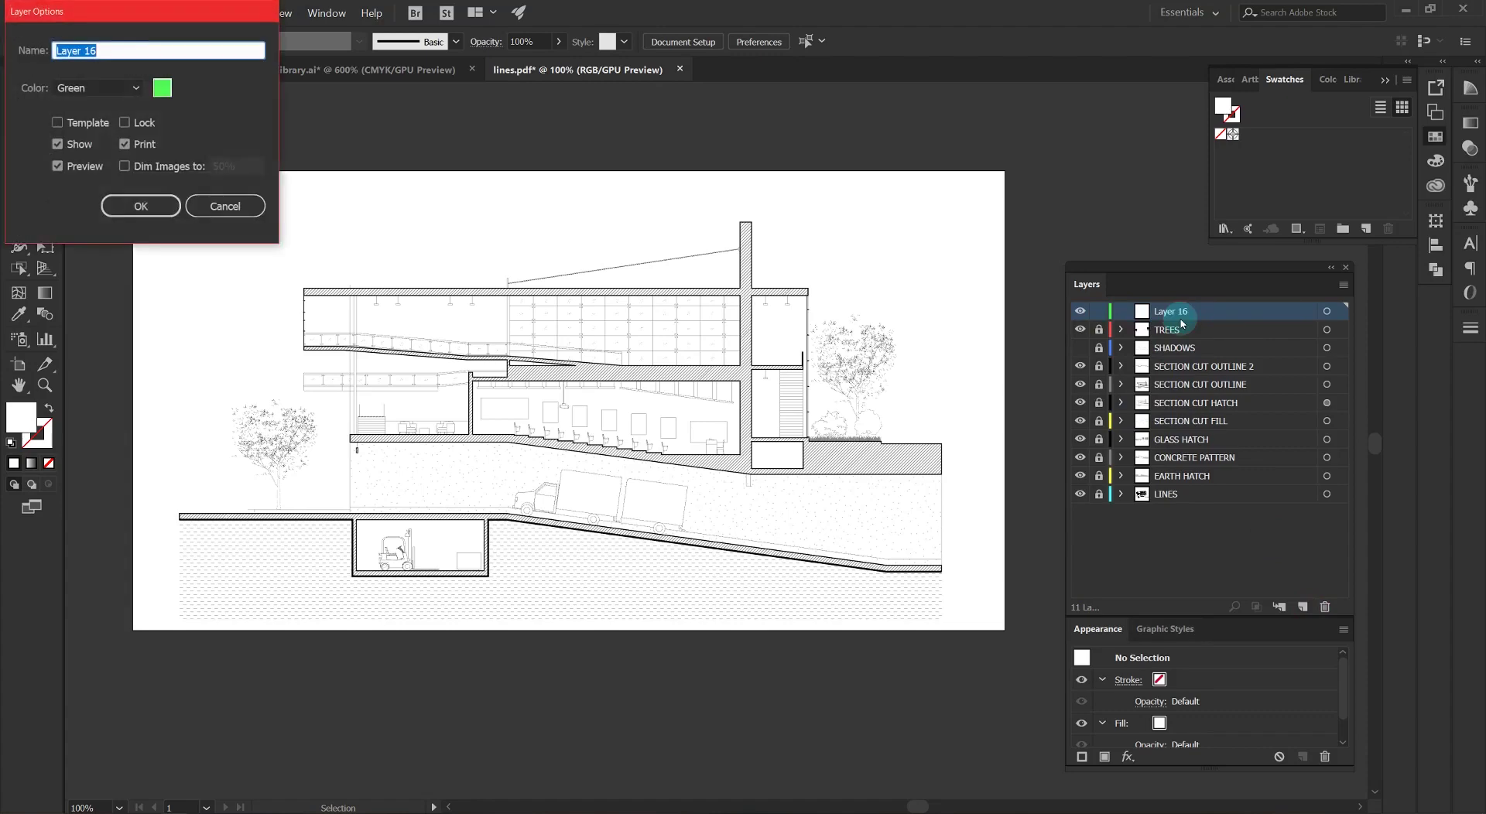
{"action": "type", "text": "PEOPLE"}
{"action": "key", "text": "Return"}
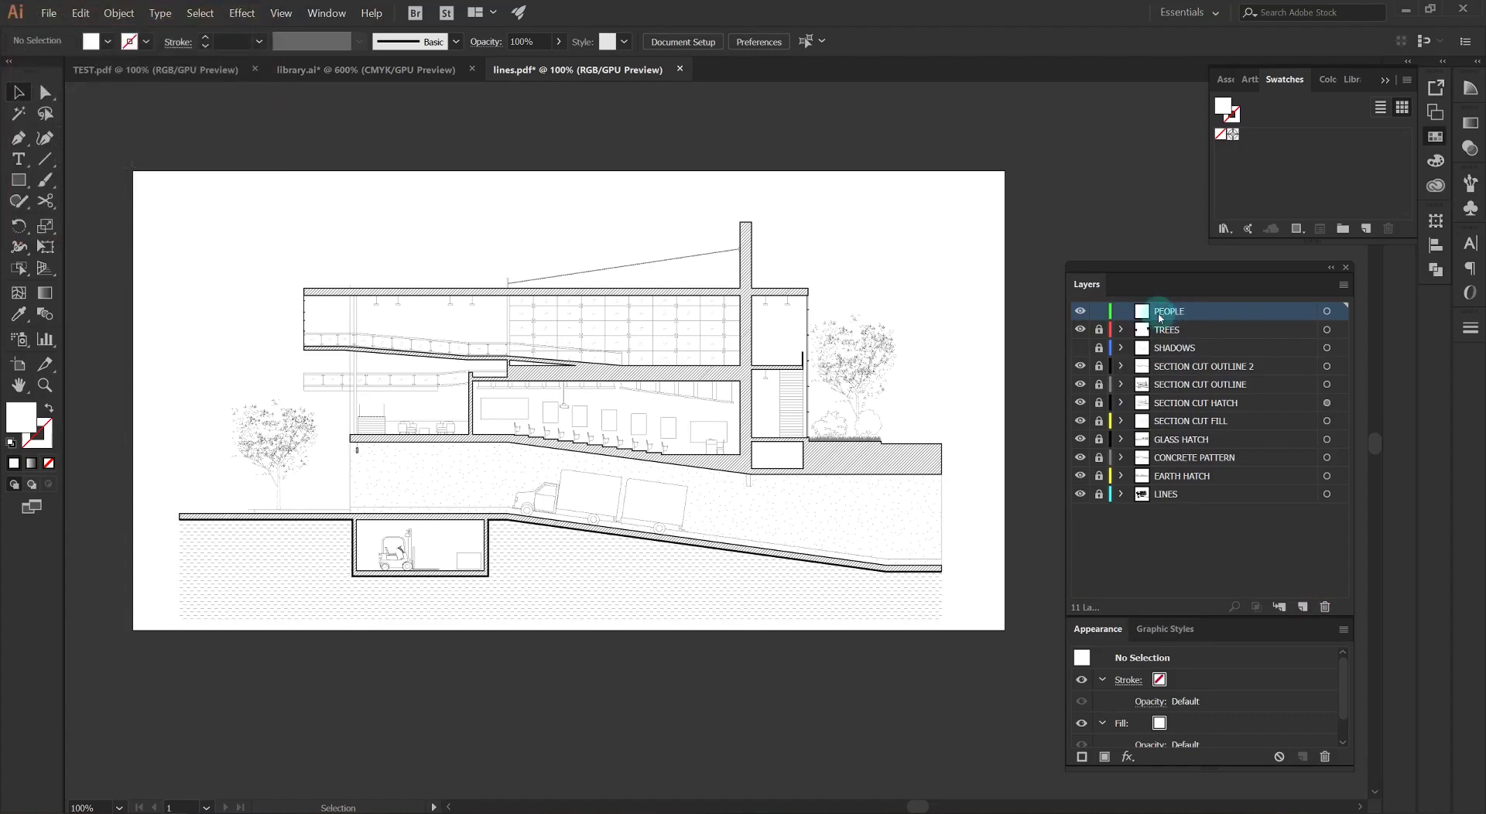
Copy all the human figures from library.ai and paste them into the PEOPLE layer of lines.pdf.
{"action": "left_click", "coordinate": [387, 69]}
{"action": "scroll", "coordinate": [730, 498], "scroll_direction": "down", "scroll_amount": 5}
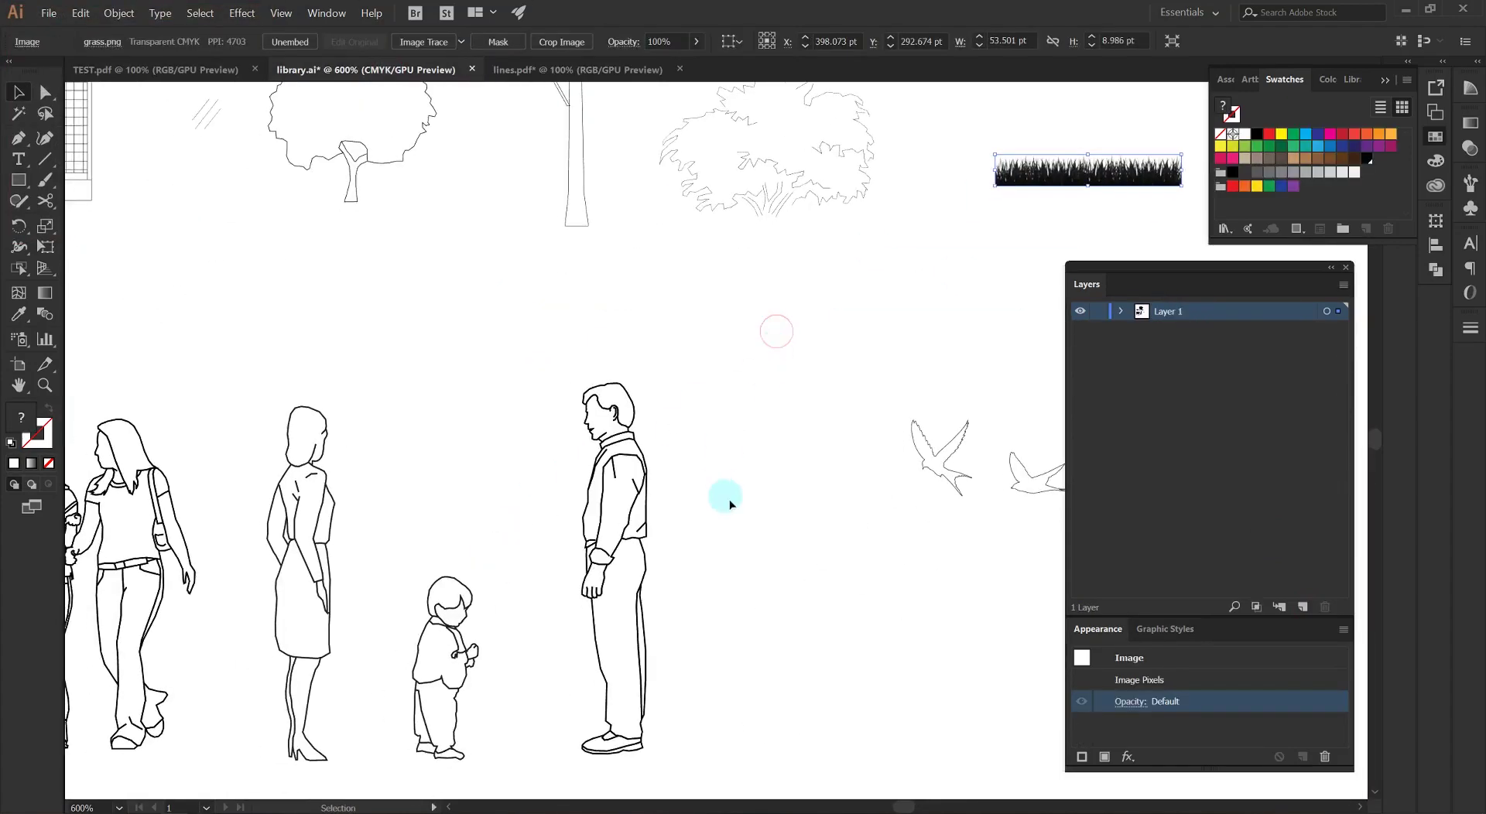
{"action": "left_click_drag", "start_coordinate": [251, 539], "coordinate": [254, 537]}
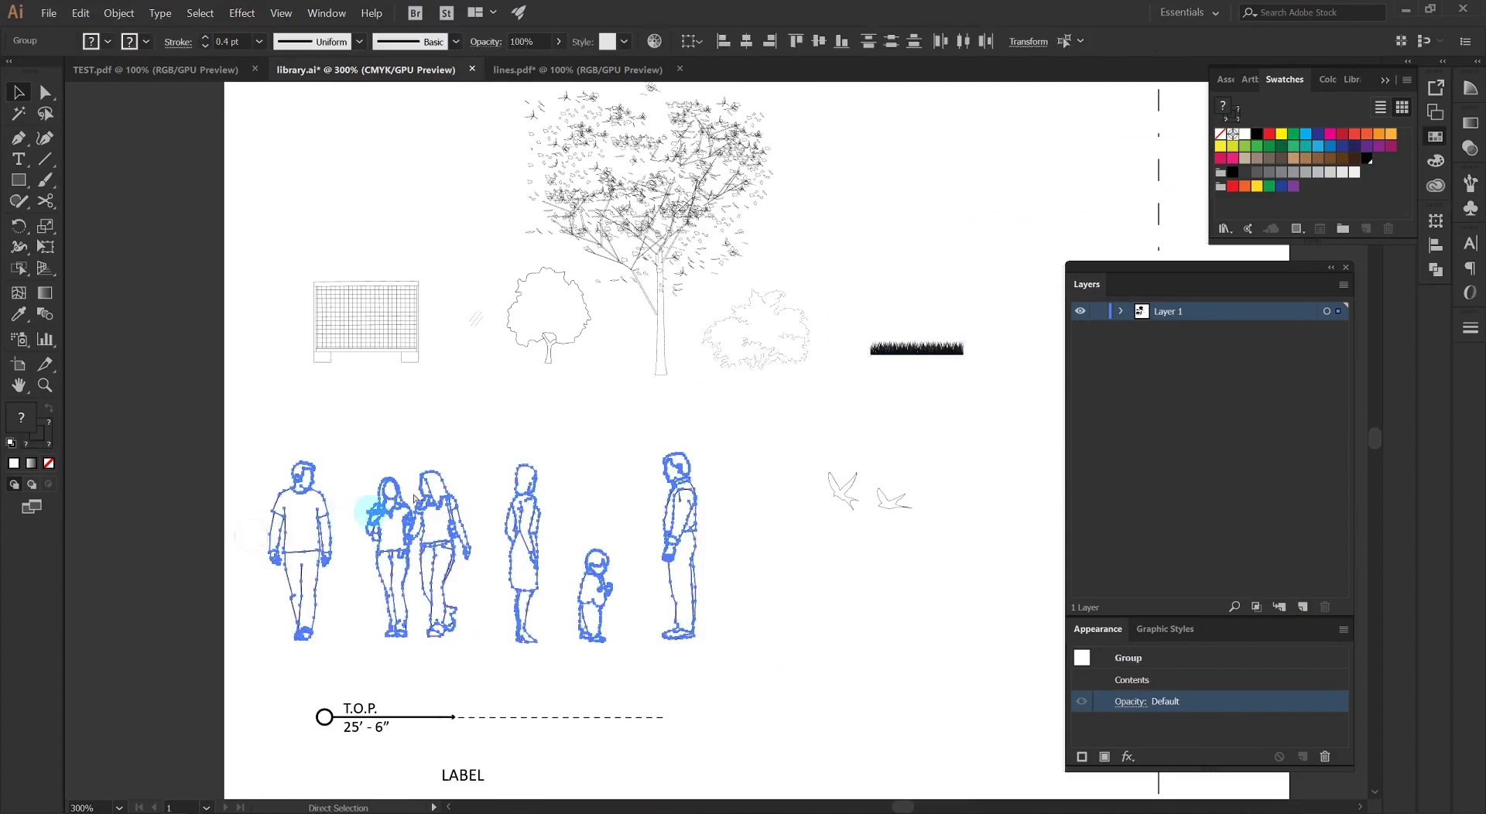
{"action": "left_click", "coordinate": [578, 69]}
{"action": "scroll", "coordinate": [553, 436], "scroll_direction": "up", "scroll_amount": 2}
{"action": "scroll", "coordinate": [553, 436], "scroll_direction": "down", "scroll_amount": 1}
{"action": "key", "text": "ctrl+v"}
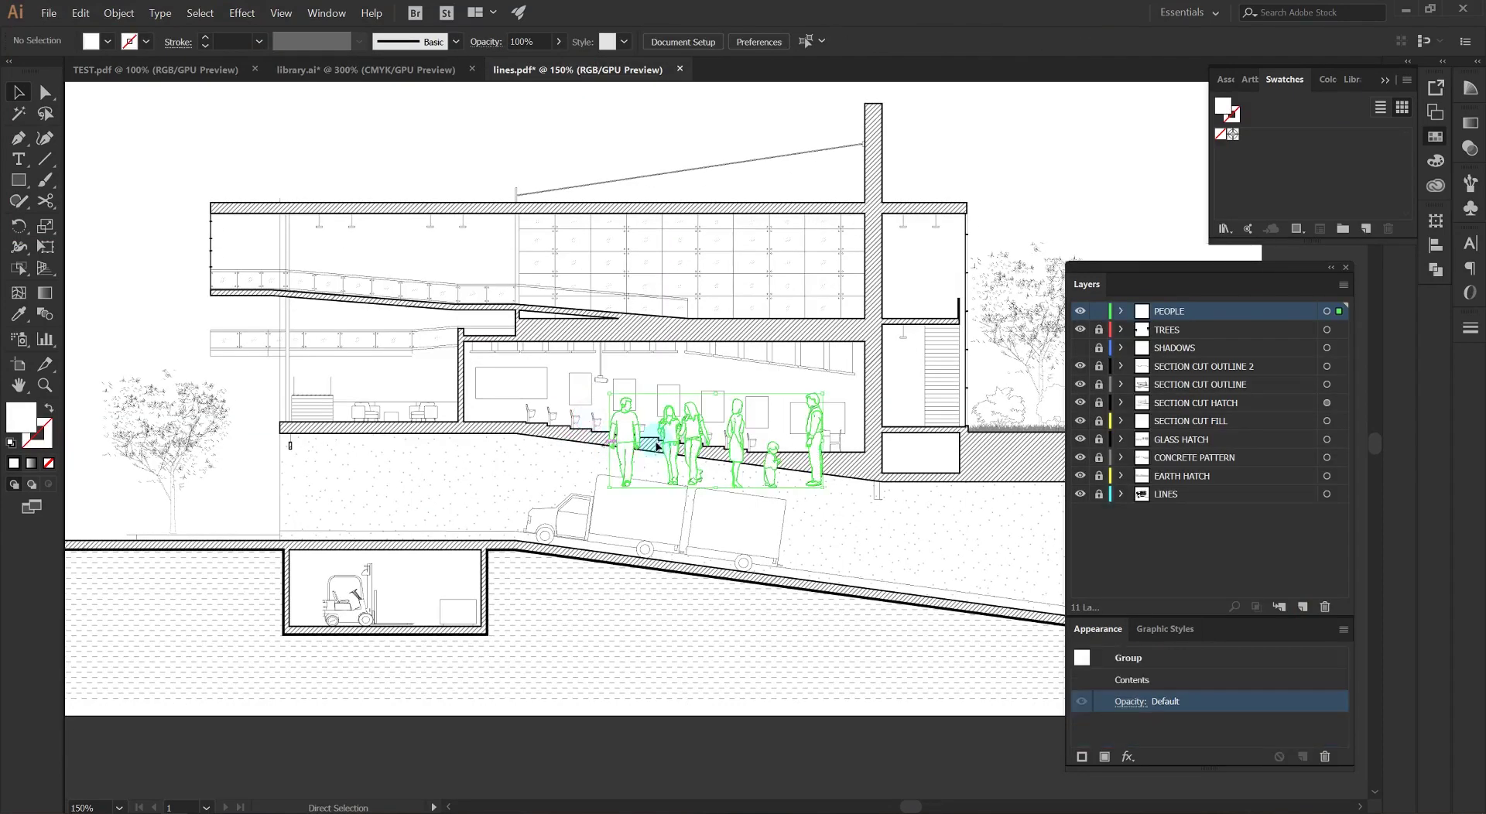
Scale the figures down to the building and stand them on the upper floor before the glazed wall.
{"action": "left_click_drag", "start_coordinate": [787, 271], "coordinate": [786, 270]}
{"action": "scroll", "coordinate": [806, 253], "scroll_direction": "up", "scroll_amount": 3}
{"action": "left_click_drag", "start_coordinate": [952, 180], "coordinate": [680, 306]}
{"action": "left_click_drag", "start_coordinate": [657, 362], "coordinate": [862, 362]}
{"action": "left_click_drag", "start_coordinate": [886, 305], "coordinate": [843, 321]}
{"action": "scroll", "coordinate": [855, 294], "scroll_direction": "down", "scroll_amount": 1}
{"action": "left_click", "coordinate": [762, 422]}
Move the pair of women onto the upper ramp beside its glass railing.
{"action": "scroll", "coordinate": [898, 368], "scroll_direction": "up", "scroll_amount": 3}
{"action": "left_click_drag", "start_coordinate": [746, 333], "coordinate": [174, 300]}
{"action": "scroll", "coordinate": [919, 359], "scroll_direction": "down", "scroll_amount": 2}
{"action": "left_click_drag", "start_coordinate": [174, 300], "coordinate": [887, 325]}
{"action": "left_click_drag", "start_coordinate": [888, 325], "coordinate": [492, 324]}
{"action": "scroll", "coordinate": [458, 322], "scroll_direction": "up", "scroll_amount": 1}
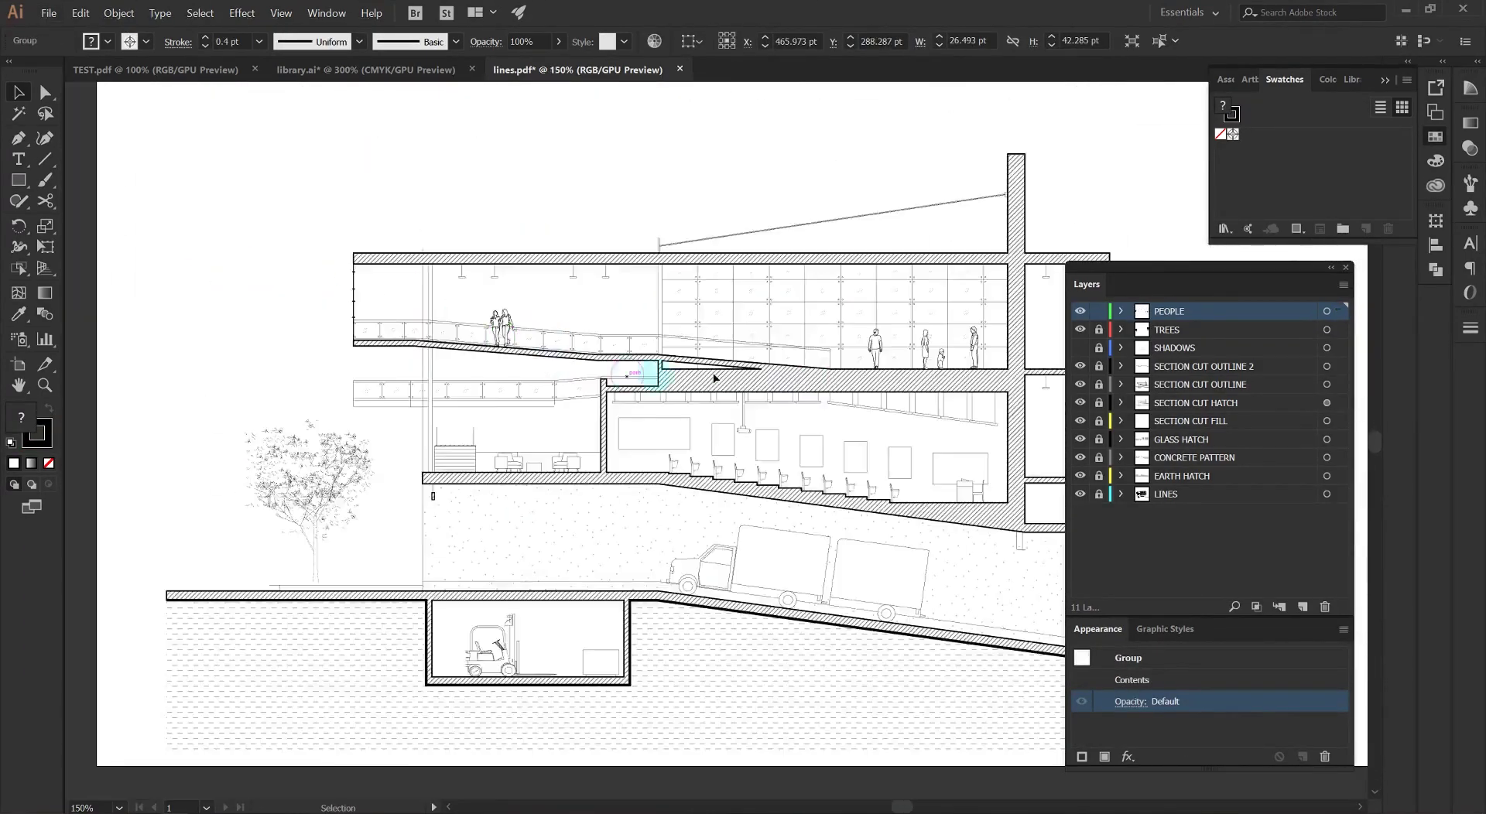
Move the forward-facing man from the upper floor down into the lecture hall.
{"action": "scroll", "coordinate": [494, 327], "scroll_direction": "down", "scroll_amount": 4}
{"action": "left_click", "coordinate": [806, 382]}
{"action": "scroll", "coordinate": [591, 437], "scroll_direction": "up", "scroll_amount": 5}
{"action": "left_click_drag", "start_coordinate": [469, 438], "coordinate": [777, 548]}
{"action": "left_click", "coordinate": [843, 456]}
Space the woman and the child farther apart along the upper floor in front of the glazed wall.
{"action": "scroll", "coordinate": [783, 434], "scroll_direction": "down", "scroll_amount": 3}
{"action": "scroll", "coordinate": [821, 302], "scroll_direction": "up", "scroll_amount": 3}
{"action": "left_click_drag", "start_coordinate": [782, 292], "coordinate": [298, 292]}
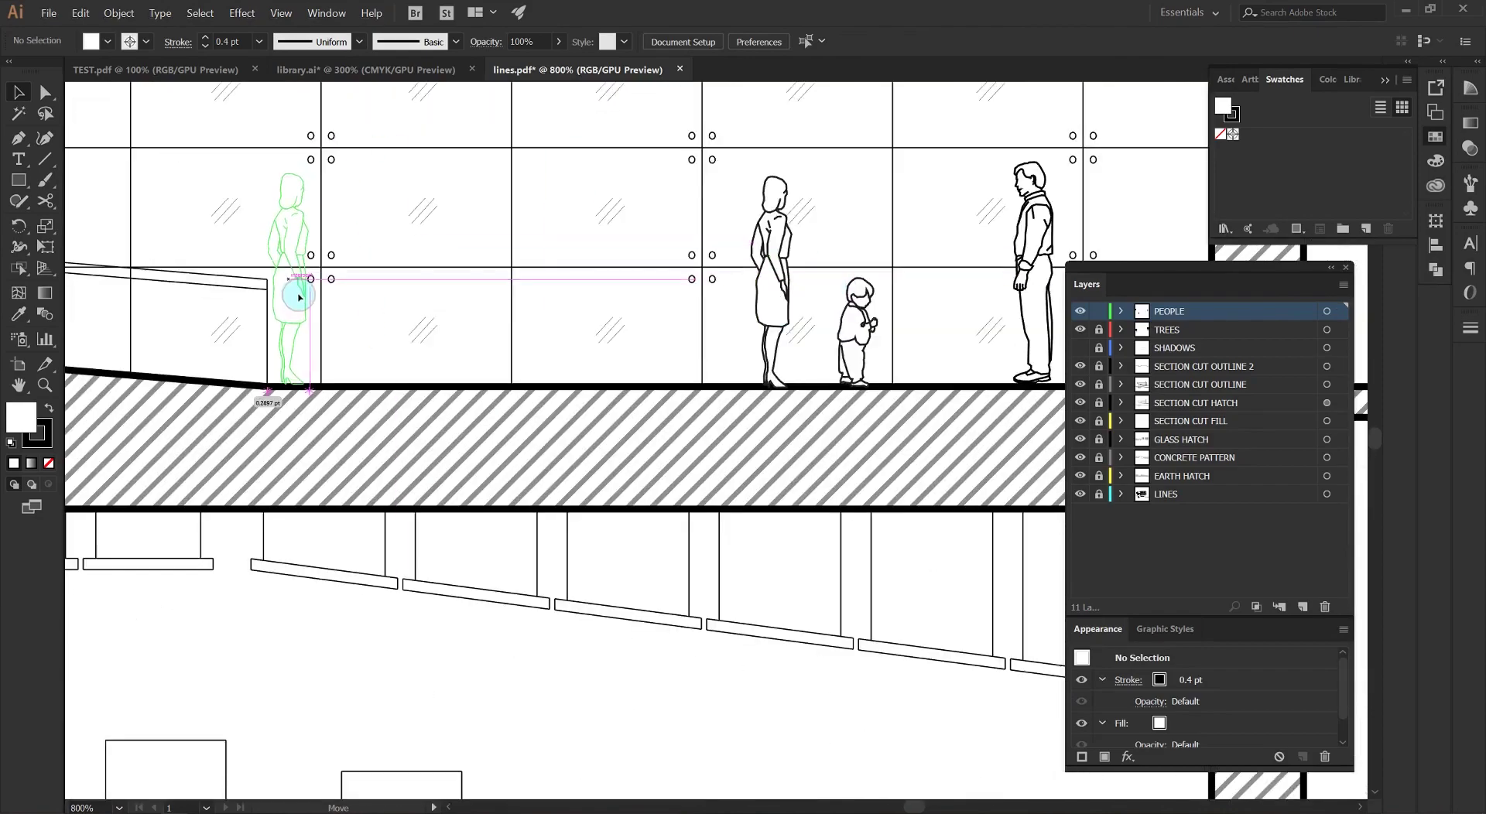
{"action": "left_click_drag", "start_coordinate": [868, 347], "coordinate": [480, 349]}
{"action": "left_click", "coordinate": [588, 333]}
{"action": "scroll", "coordinate": [681, 336], "scroll_direction": "down", "scroll_amount": 5}
Reposition a standing figure inside the building so its feet rest on the floor slab.
{"action": "key", "text": "ctrl+a"}
{"action": "left_click", "coordinate": [391, 71]}
{"action": "left_click", "coordinate": [534, 69]}
{"action": "left_click", "coordinate": [534, 192]}
{"action": "left_click_drag", "start_coordinate": [437, 425], "coordinate": [799, 373]}
{"action": "scroll", "coordinate": [799, 373], "scroll_direction": "up", "scroll_amount": 5}
{"action": "left_click_drag", "start_coordinate": [772, 376], "coordinate": [764, 392]}
{"action": "left_click", "coordinate": [976, 429]}
{"action": "scroll", "coordinate": [979, 431], "scroll_direction": "down", "scroll_amount": 5}
{"action": "scroll", "coordinate": [288, 406], "scroll_direction": "up", "scroll_amount": 4}
{"action": "left_click_drag", "start_coordinate": [317, 391], "coordinate": [316, 418]}
{"action": "left_click", "coordinate": [318, 440]}
{"action": "scroll", "coordinate": [693, 457], "scroll_direction": "down", "scroll_amount": 4}
Move the man in profile from the upper floor to the street beside the left tree, standing on the ground line.
{"action": "left_click_drag", "start_coordinate": [998, 346], "coordinate": [372, 542]}
{"action": "scroll", "coordinate": [375, 545], "scroll_direction": "up", "scroll_amount": 4}
{"action": "left_click_drag", "start_coordinate": [355, 517], "coordinate": [342, 618]}
{"action": "left_click", "coordinate": [221, 549]}
{"action": "scroll", "coordinate": [218, 548], "scroll_direction": "down", "scroll_amount": 4}
Copy the man in the lecture hall onto the ground beyond the right-hand tree.
{"action": "left_click_drag", "start_coordinate": [604, 531], "coordinate": [485, 508]}
{"action": "scroll", "coordinate": [596, 507], "scroll_direction": "down", "scroll_amount": 1}
{"action": "left_click_drag", "start_coordinate": [469, 453], "coordinate": [910, 465]}
{"action": "scroll", "coordinate": [911, 467], "scroll_direction": "up", "scroll_amount": 4}
{"action": "scroll", "coordinate": [962, 473], "scroll_direction": "down", "scroll_amount": 3}
{"action": "left_click", "coordinate": [962, 473]}
{"action": "left_click_drag", "start_coordinate": [288, 435], "coordinate": [295, 434]}
{"action": "left_click", "coordinate": [328, 427]}
Copy the man beside the left tree onto the upper floor before the glazed wall, and give all figures a 0.25 pt stroke.
{"action": "left_click_drag", "start_coordinate": [329, 427], "coordinate": [504, 407]}
{"action": "left_click_drag", "start_coordinate": [183, 541], "coordinate": [808, 323]}
{"action": "scroll", "coordinate": [809, 317], "scroll_direction": "up", "scroll_amount": 5}
{"action": "left_click_drag", "start_coordinate": [756, 400], "coordinate": [755, 374]}
{"action": "scroll", "coordinate": [749, 370], "scroll_direction": "down", "scroll_amount": 5}
{"action": "key", "text": "ctrl+a"}
{"action": "left_click", "coordinate": [450, 234]}
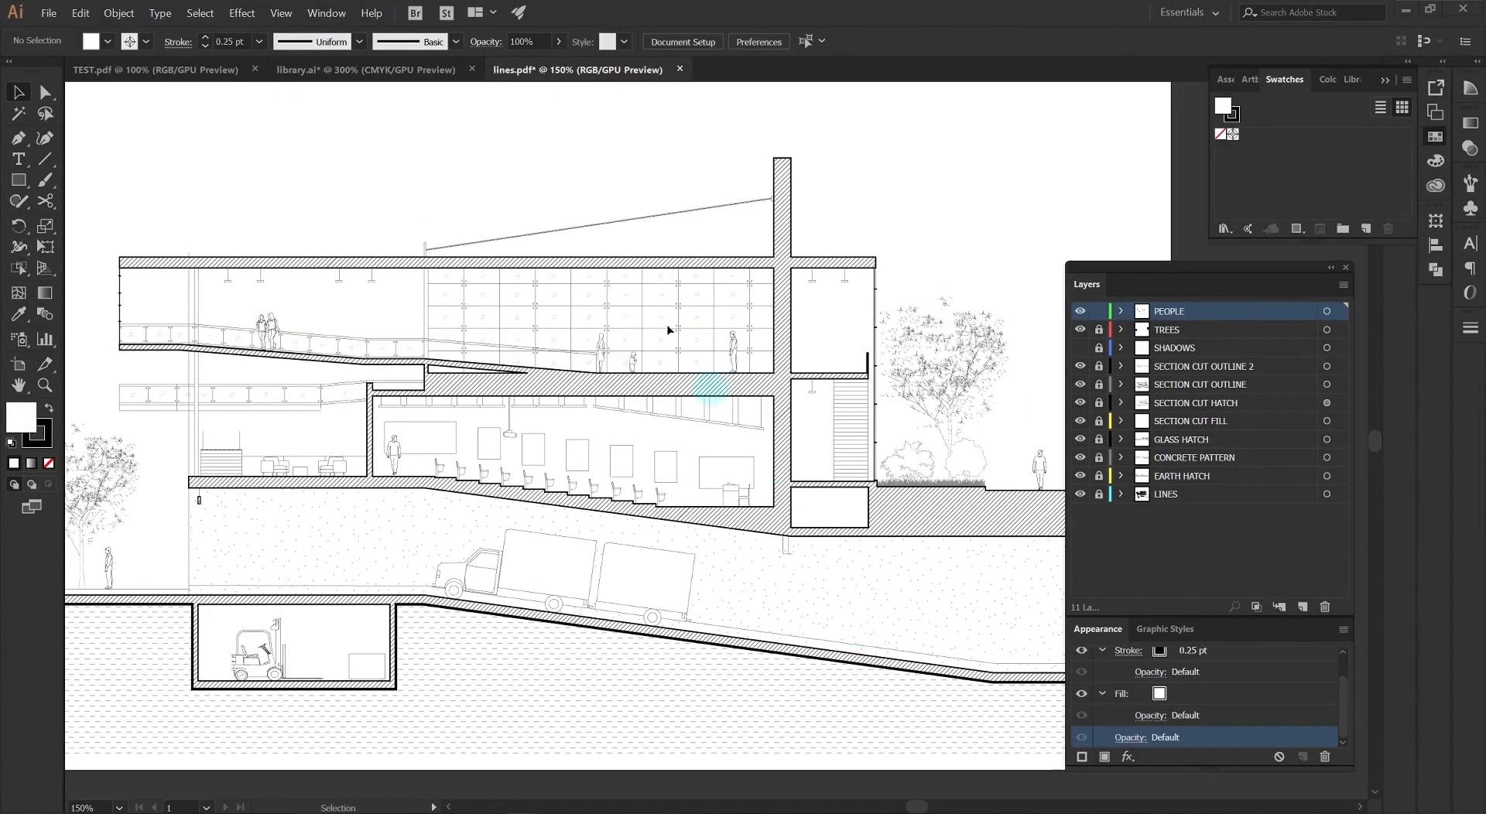
Copy the gridded storage crate from library.ai and return to lines.pdf.
{"action": "left_click", "coordinate": [389, 71]}
{"action": "left_click", "coordinate": [579, 393]}
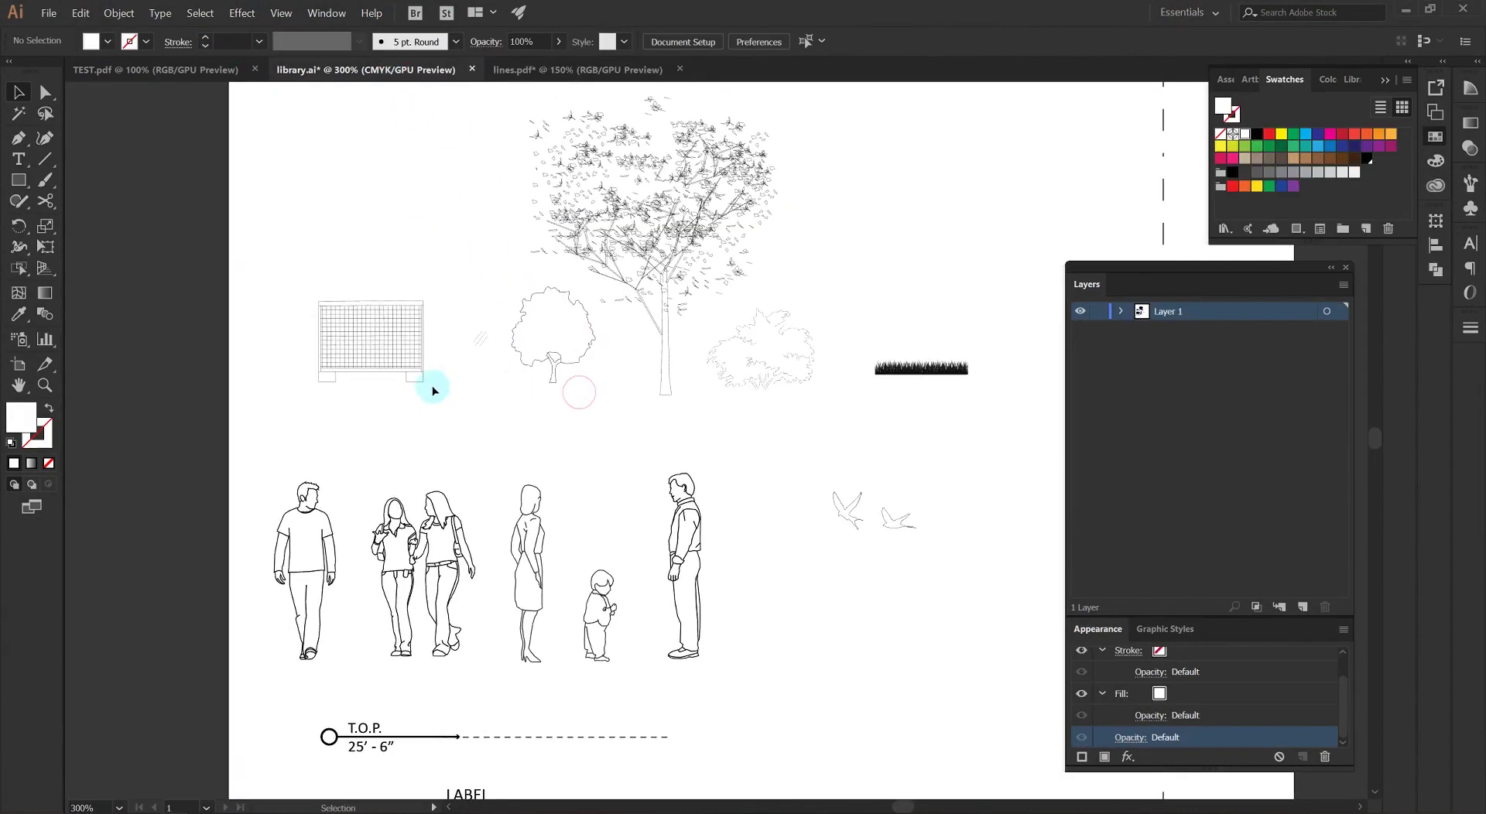
{"action": "left_click_drag", "start_coordinate": [454, 407], "coordinate": [282, 282]}
{"action": "left_click", "coordinate": [544, 71]}
Unlock the LINES sublayers and delete the plain box beside the forklift in the basement.
{"action": "left_click", "coordinate": [1039, 415]}
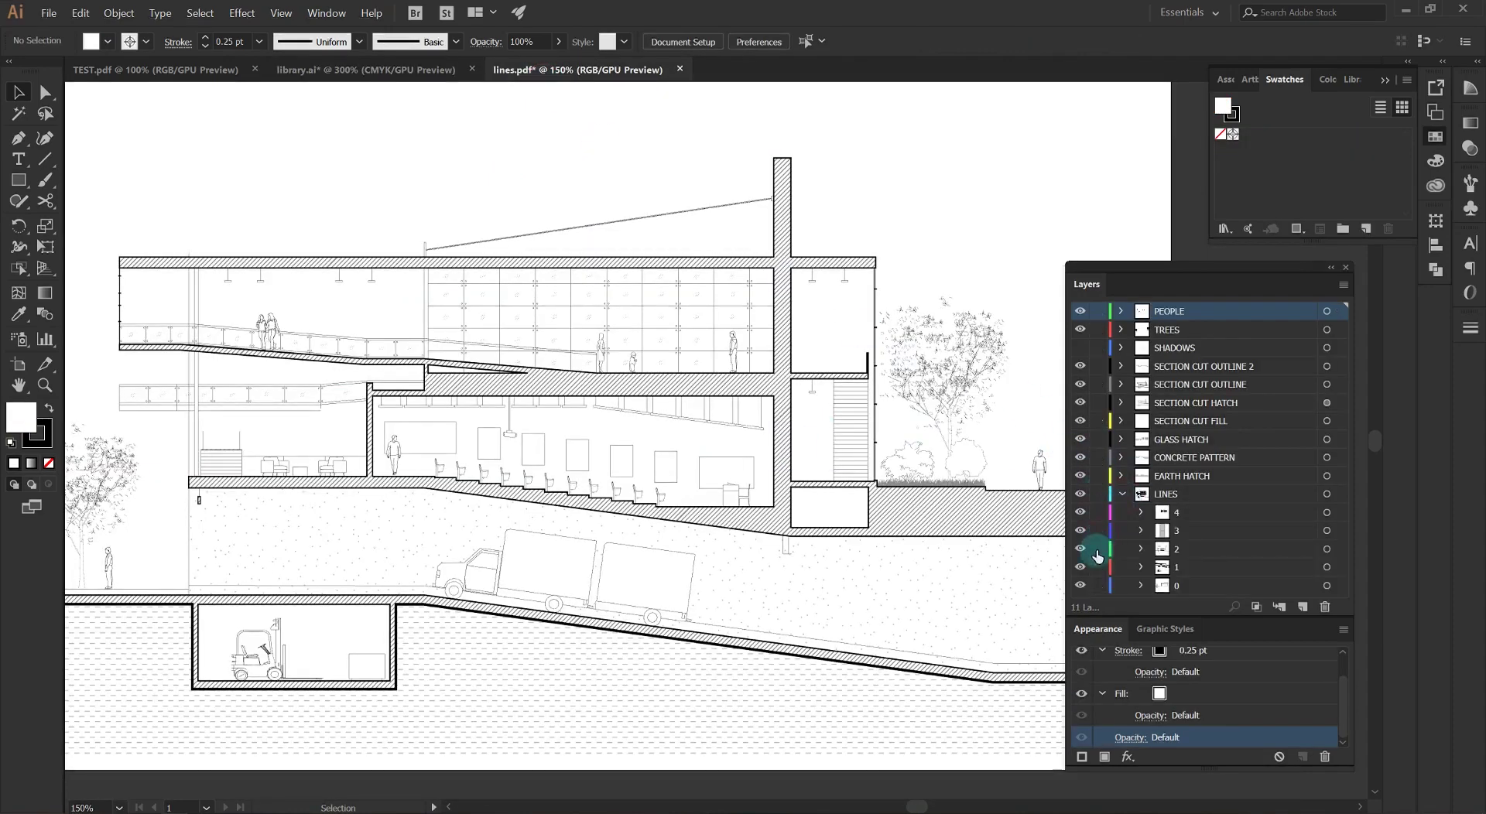
{"action": "left_click", "coordinate": [372, 656]}
{"action": "left_click", "coordinate": [1099, 567], "text": "alt"}
{"action": "scroll", "coordinate": [559, 616], "scroll_direction": "up", "scroll_amount": 5}
{"action": "key", "text": "Delete"}
Paste the gridded crate into the basement and scale it down beside the forklift.
{"action": "key", "text": "ctrl+v"}
{"action": "left_click_drag", "start_coordinate": [711, 431], "coordinate": [400, 481]}
{"action": "left_click_drag", "start_coordinate": [544, 384], "coordinate": [491, 426]}
Duplicate the crate upward and sideways to form two adjacent stacks on the basement floor.
{"action": "left_click_drag", "start_coordinate": [446, 492], "coordinate": [425, 354]}
{"action": "left_click", "coordinate": [548, 650]}
{"action": "left_click", "coordinate": [597, 508]}
{"action": "scroll", "coordinate": [597, 508], "scroll_direction": "down", "scroll_amount": 2}
{"action": "left_click_drag", "start_coordinate": [403, 588], "coordinate": [570, 589]}
{"action": "left_click", "coordinate": [513, 547]}
{"action": "left_click", "coordinate": [584, 429]}
{"action": "scroll", "coordinate": [583, 429], "scroll_direction": "down", "scroll_amount": 4}
Copy the pair of birds from library.ai and leave only the PEOPLE layer of lines.pdf unlocked.
{"action": "left_click_drag", "start_coordinate": [870, 433], "coordinate": [737, 544]}
{"action": "left_click", "coordinate": [375, 70]}
{"action": "left_click", "coordinate": [593, 398]}
{"action": "left_click", "coordinate": [578, 70]}
{"action": "left_click", "coordinate": [1099, 311], "text": "alt"}
{"action": "scroll", "coordinate": [915, 288], "scroll_direction": "up", "scroll_amount": 2}
{"action": "left_click_drag", "start_coordinate": [915, 288], "coordinate": [844, 298]}
{"action": "left_click", "coordinate": [1201, 316]}
Paste the birds into the PEOPLE layer and place them in the sky above the right-hand tree.
{"action": "key", "text": "ctrl+v"}
{"action": "left_click_drag", "start_coordinate": [717, 440], "coordinate": [710, 226]}
{"action": "left_click", "coordinate": [781, 255]}
{"action": "left_click_drag", "start_coordinate": [565, 355], "coordinate": [843, 336]}
{"action": "scroll", "coordinate": [843, 336], "scroll_direction": "down", "scroll_amount": 2}
Show and unlock the SHADOWS layer to examine the shadows over the section, and relock and hide it.
{"action": "left_click", "coordinate": [1080, 347]}
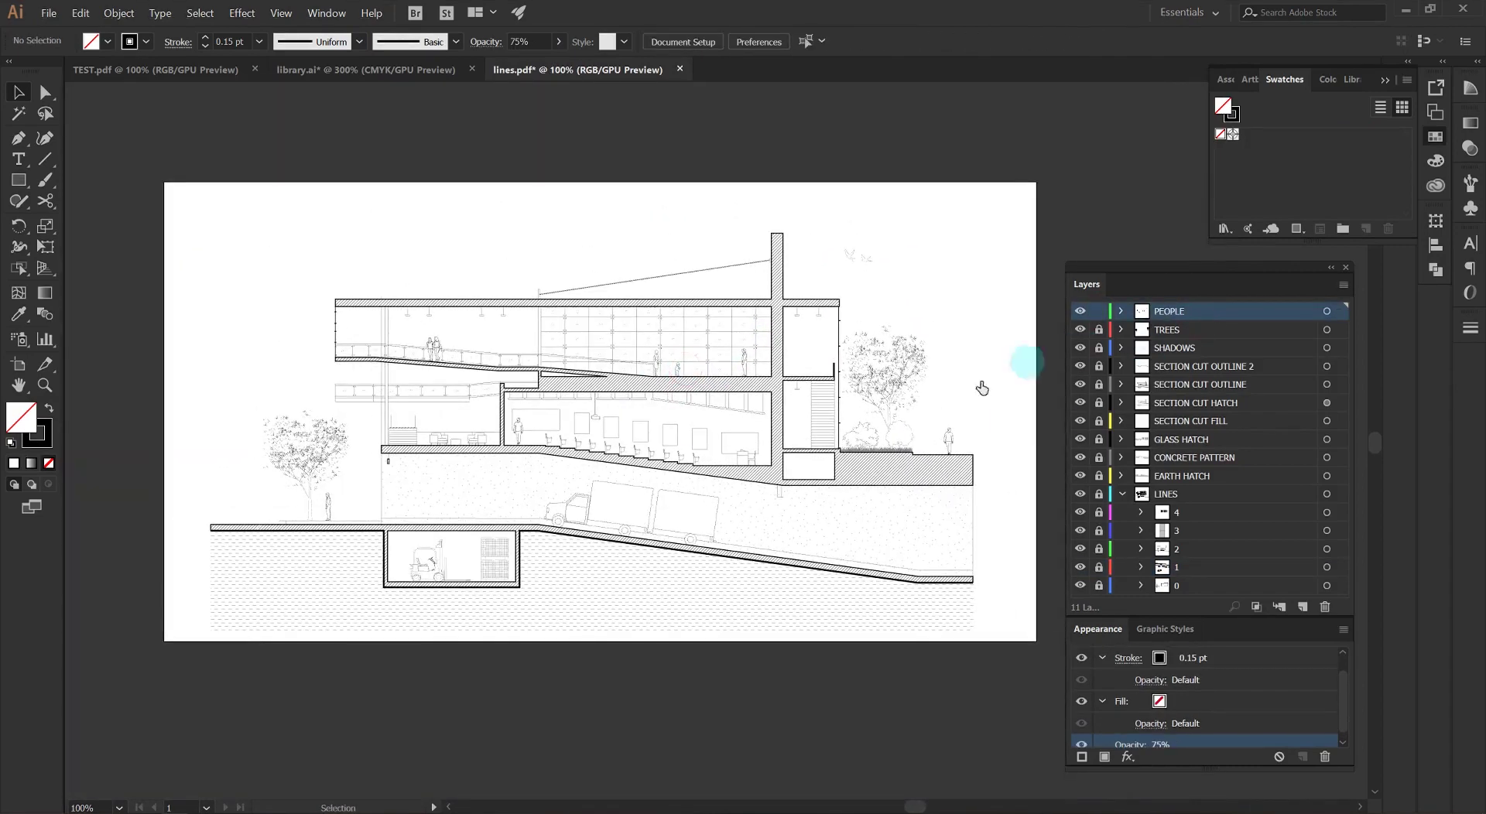
{"action": "left_click", "coordinate": [1099, 348], "text": "alt"}
{"action": "left_click", "coordinate": [842, 444]}
{"action": "left_click", "coordinate": [603, 42]}
{"action": "left_click", "coordinate": [374, 109]}
{"action": "left_click", "coordinate": [1164, 499]}
{"action": "left_click", "coordinate": [1122, 495]}
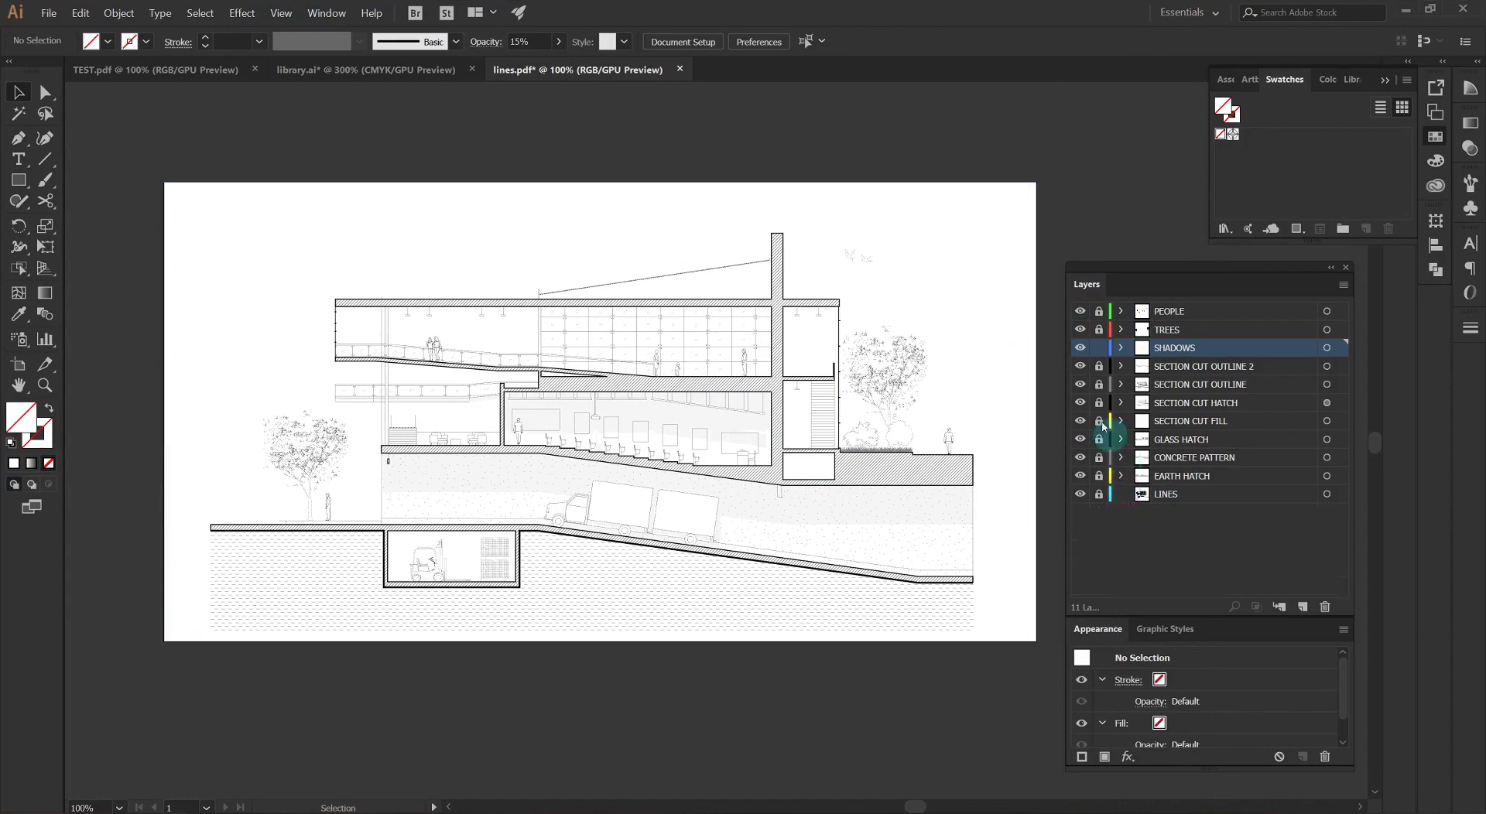
{"action": "left_click", "coordinate": [1100, 348]}
Add two new layers above PEOPLE and name the lower one ELEVATION MARKERS.
{"action": "left_click", "coordinate": [1161, 312]}
{"action": "left_click", "coordinate": [1303, 606]}
{"action": "left_click", "coordinate": [1303, 606]}
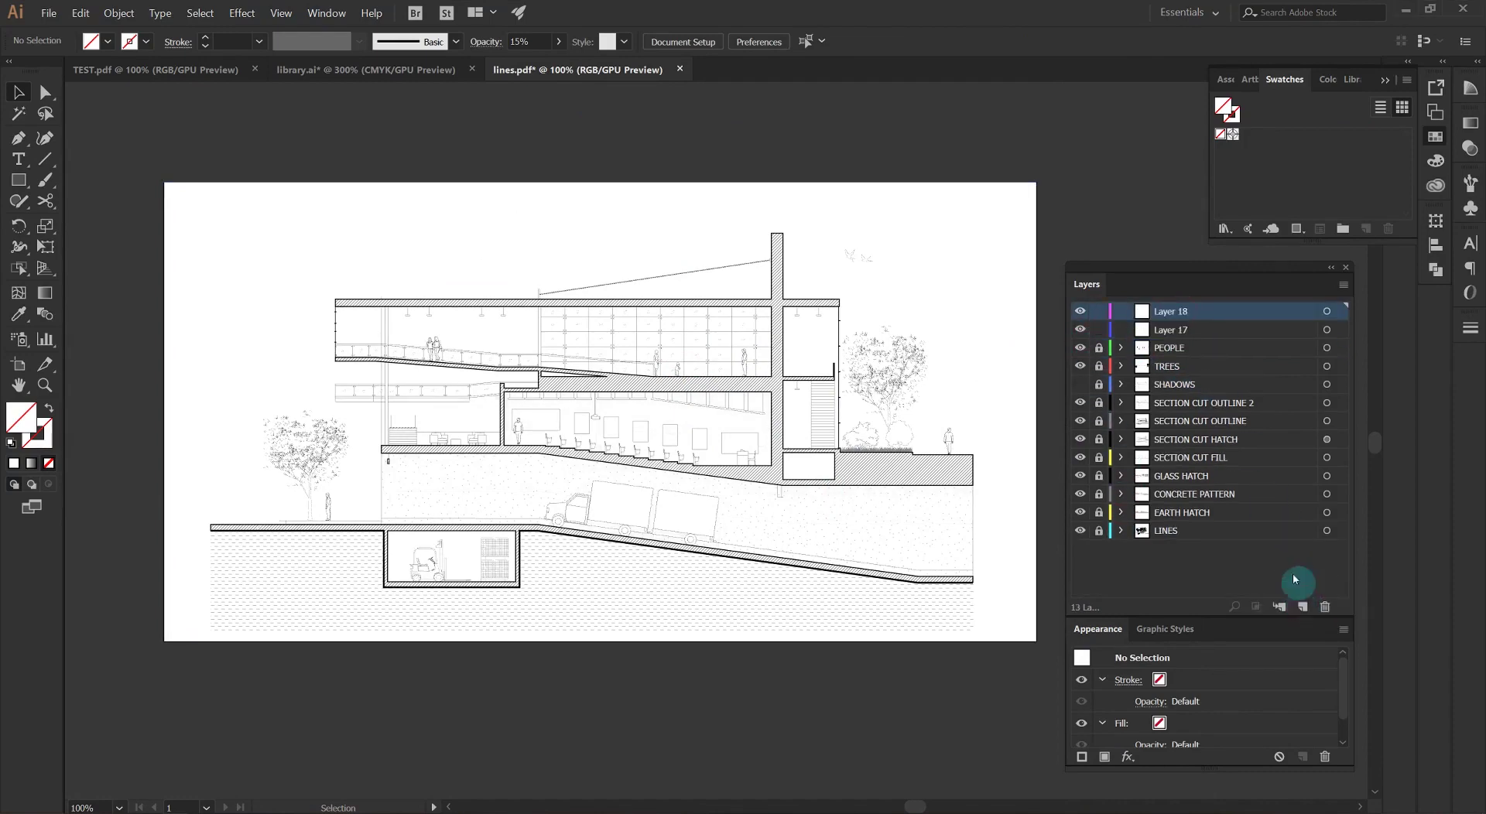
{"action": "double_click", "coordinate": [1182, 331]}
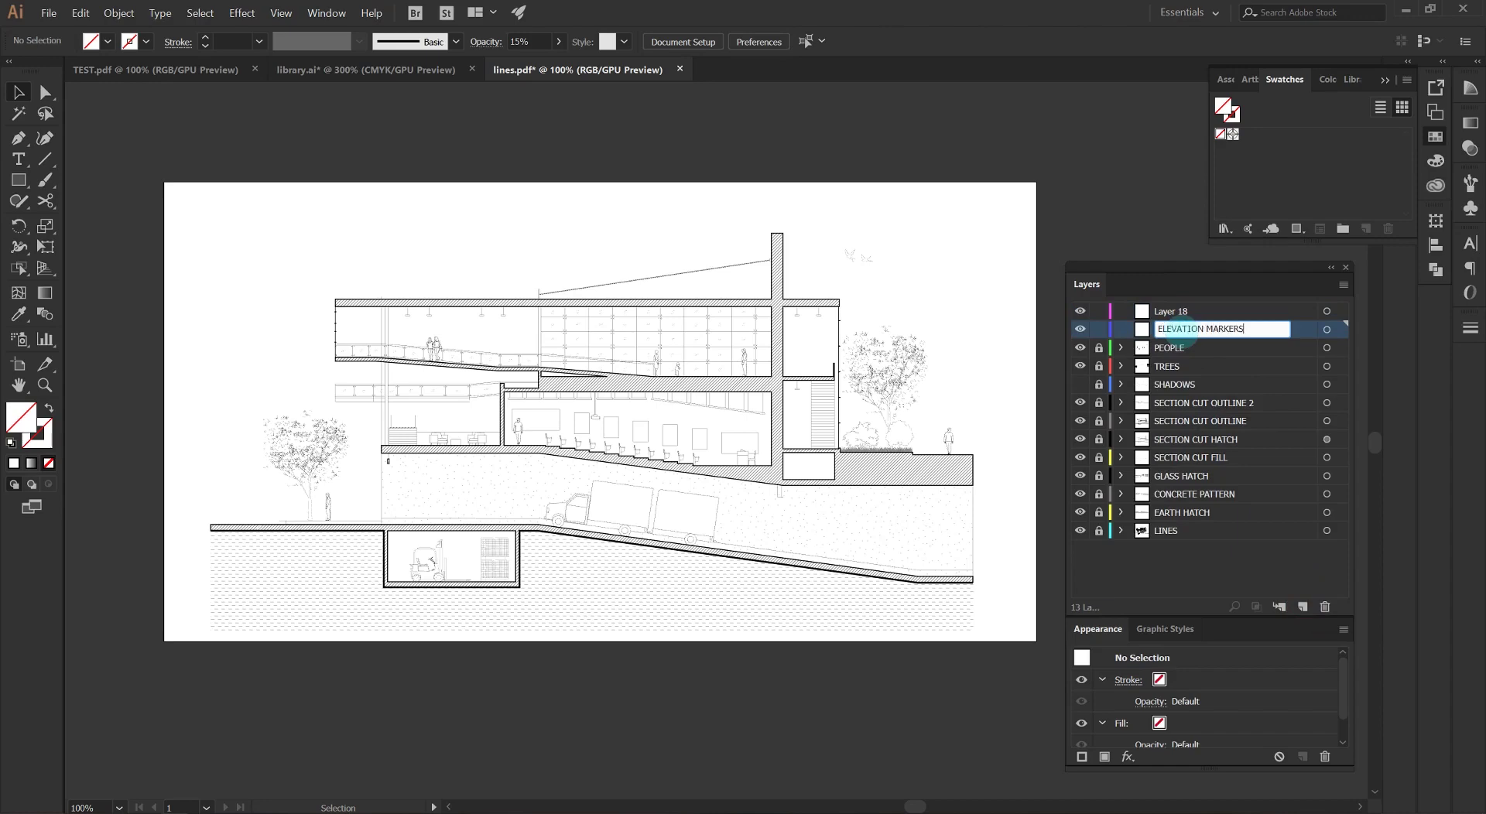
{"action": "key", "text": "Return"}
Copy the T.O.P. elevation marker with its dashed line from library.ai and return to lines.pdf.
{"action": "left_click", "coordinate": [366, 73]}
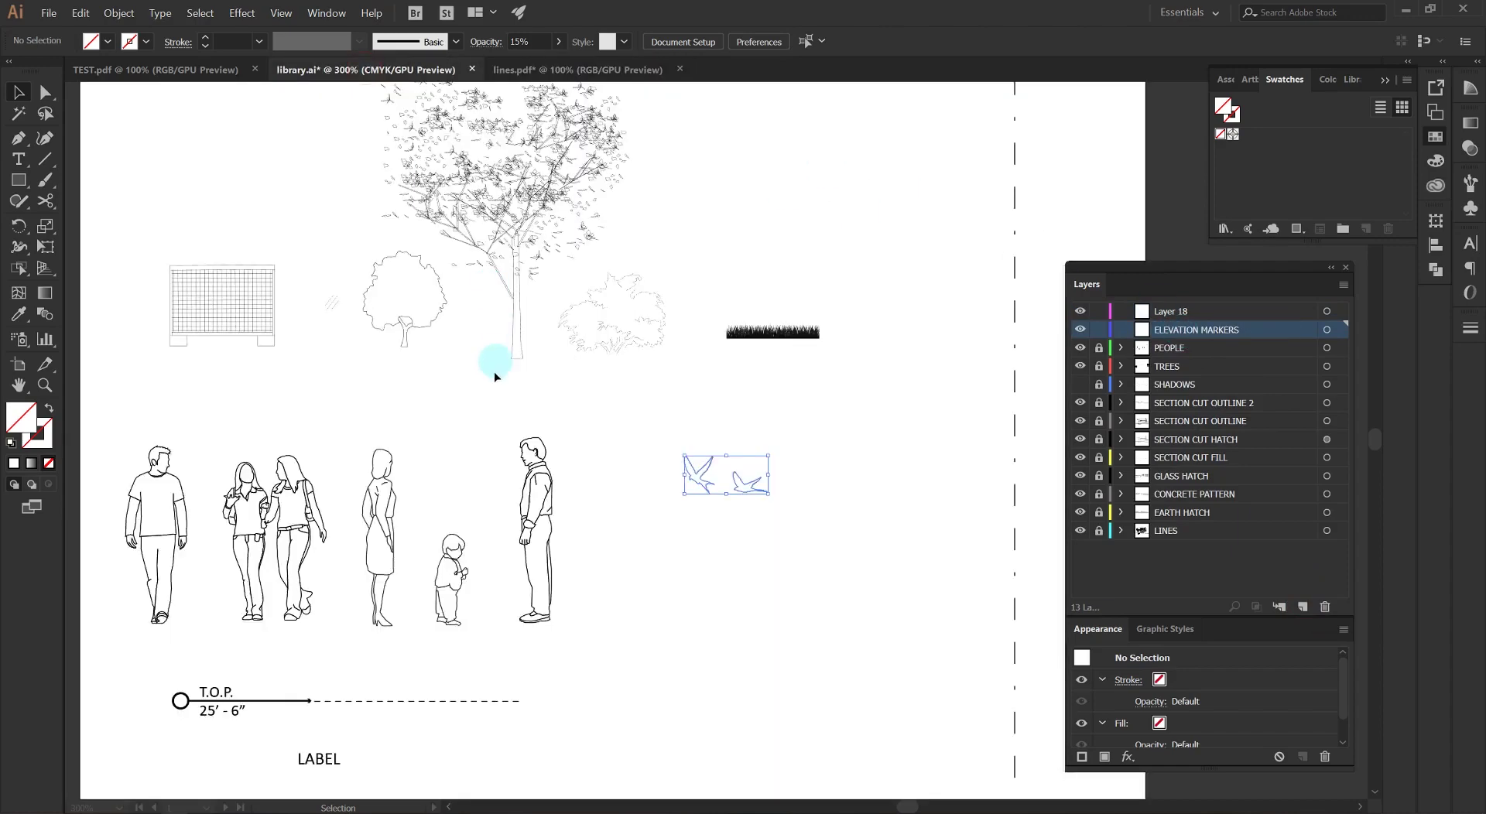
{"action": "left_click", "coordinate": [678, 445]}
{"action": "key", "text": "space"}
{"action": "left_click_drag", "start_coordinate": [650, 468], "coordinate": [817, 368]}
{"action": "left_click_drag", "start_coordinate": [535, 635], "coordinate": [300, 574]}
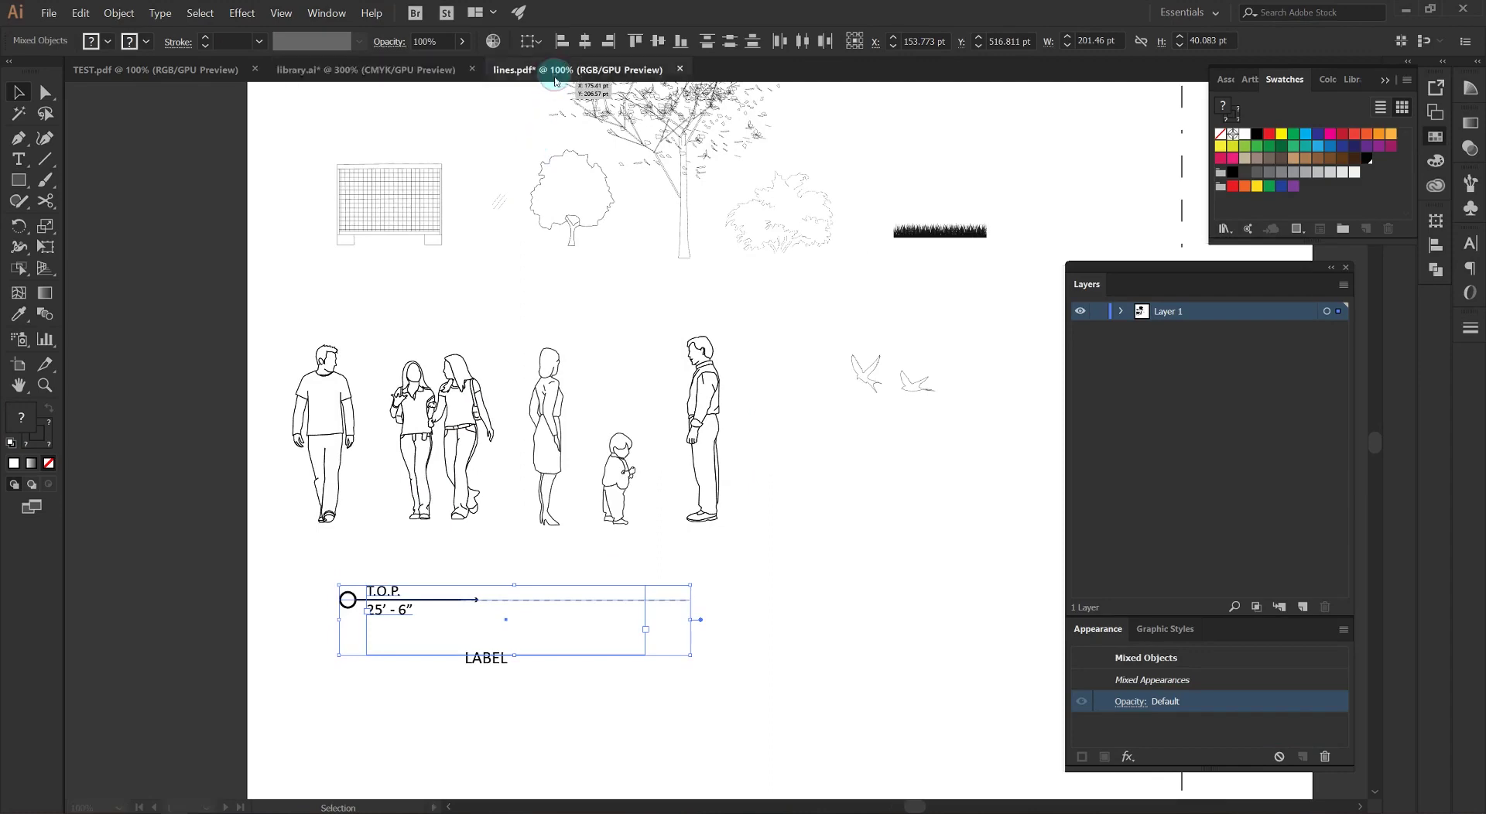
{"action": "left_click", "coordinate": [554, 76]}
Paste the elevation marker into the ELEVATION MARKERS layer and place it beyond the building's left end.
{"action": "left_click_drag", "start_coordinate": [489, 352], "coordinate": [571, 390]}
{"action": "key", "text": "ctrl+v"}
{"action": "mouse_move", "coordinate": [714, 442]}
{"action": "left_mouse_down"}
{"action": "mouse_move", "coordinate": [405, 286]}
{"action": "mouse_move", "coordinate": [392, 291]}
{"action": "mouse_move", "coordinate": [393, 435]}
{"action": "left_mouse_up"}
{"action": "scroll", "coordinate": [362, 309], "scroll_direction": "up", "scroll_amount": 1}
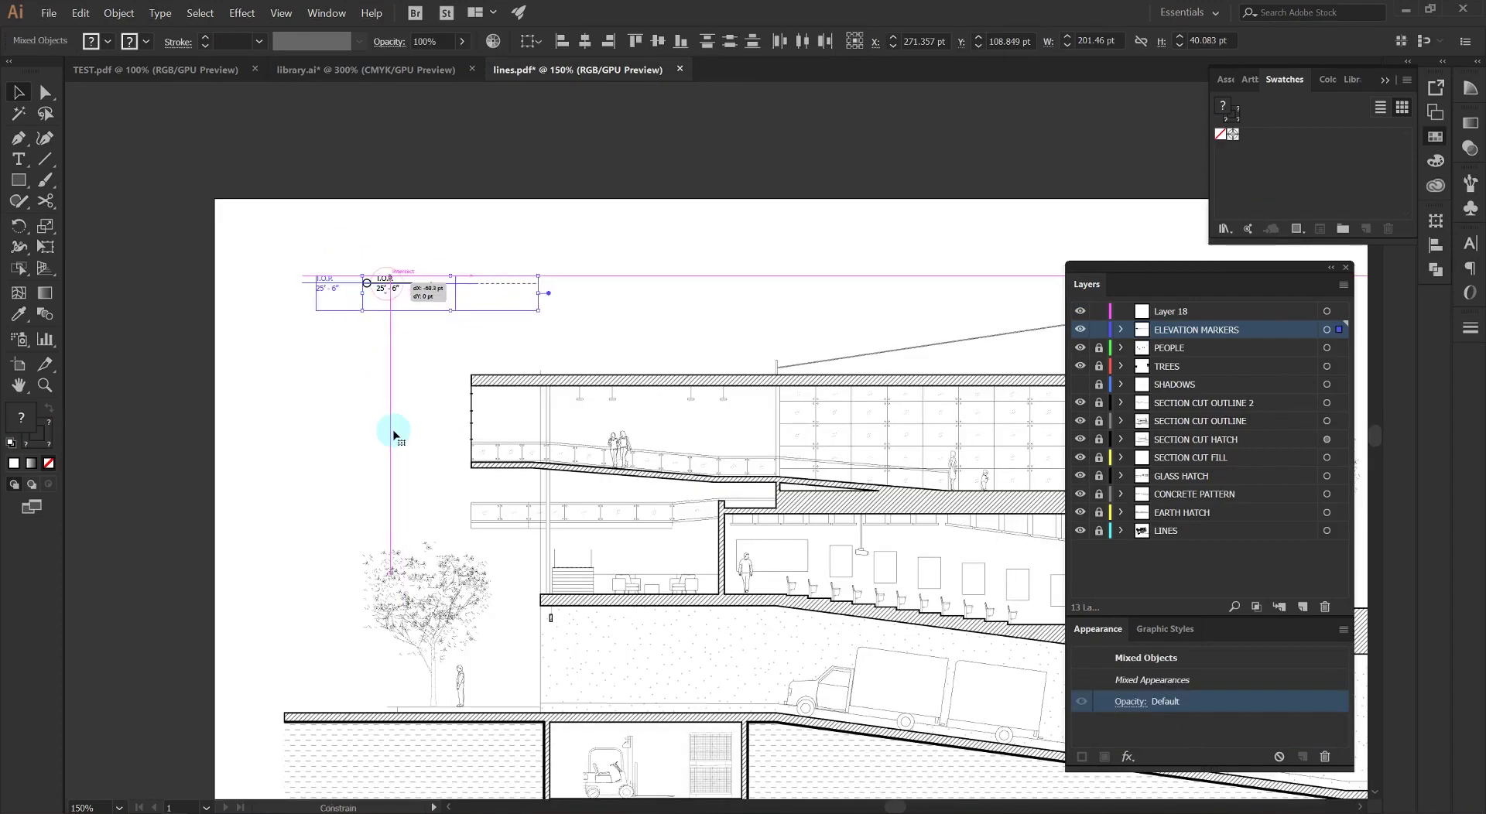
{"action": "left_click_drag", "start_coordinate": [393, 430], "coordinate": [393, 430]}
Copy the elevation marker vertically so one stands at each of the T.O.P., roof, level 3 and level 2 heights.
{"action": "left_click", "coordinate": [404, 370]}
{"action": "left_click_drag", "start_coordinate": [404, 370], "coordinate": [285, 293]}
{"action": "mouse_move", "coordinate": [159, 176]}
{"action": "left_mouse_down"}
{"action": "mouse_move", "coordinate": [305, 221]}
{"action": "mouse_move", "coordinate": [252, 523]}
{"action": "left_mouse_up"}
{"action": "left_click", "coordinate": [229, 571]}
{"action": "left_click_drag", "start_coordinate": [348, 469], "coordinate": [351, 497]}
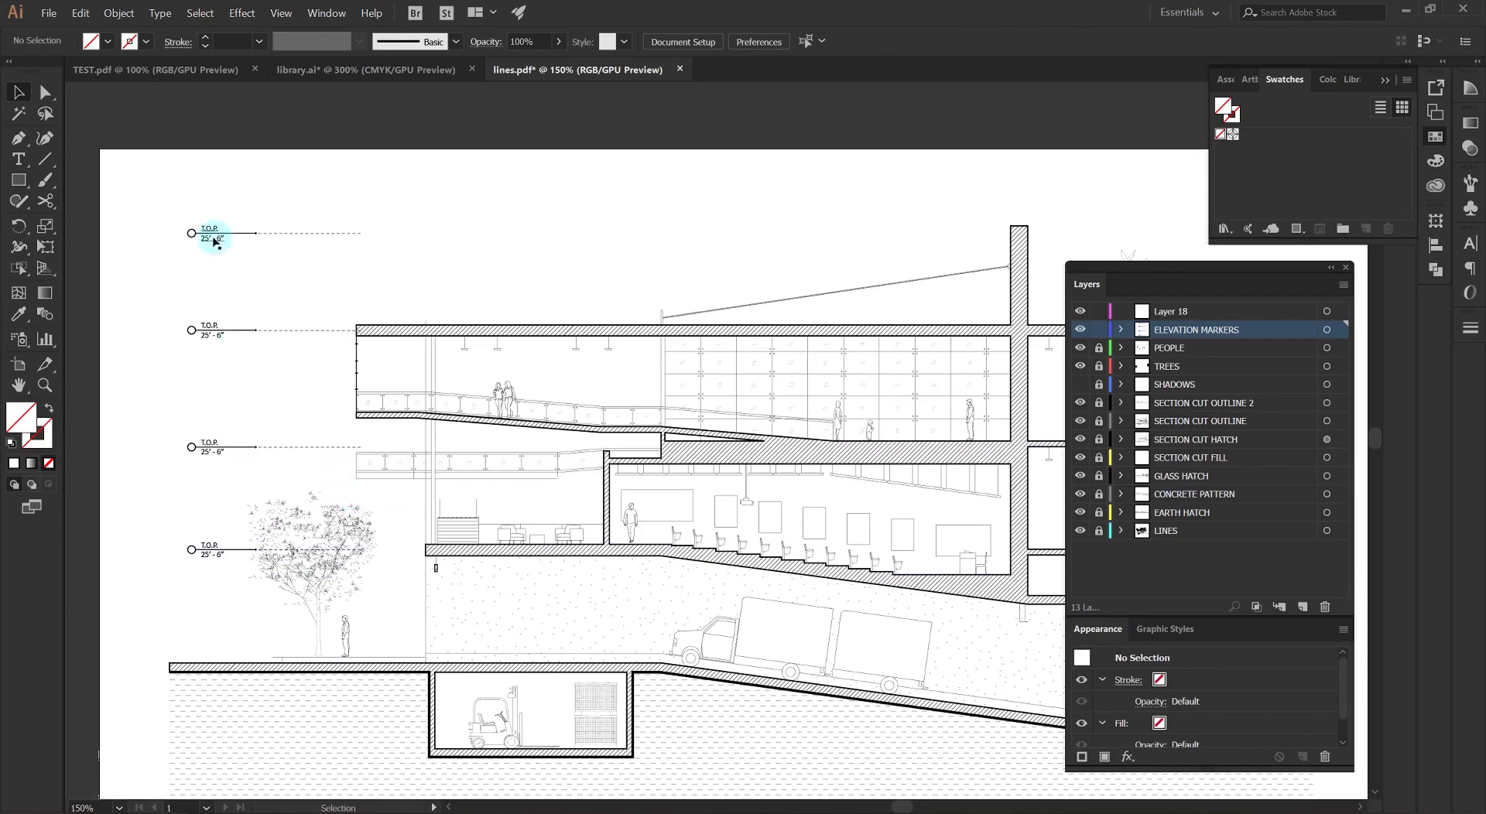
{"action": "left_click", "coordinate": [206, 607]}
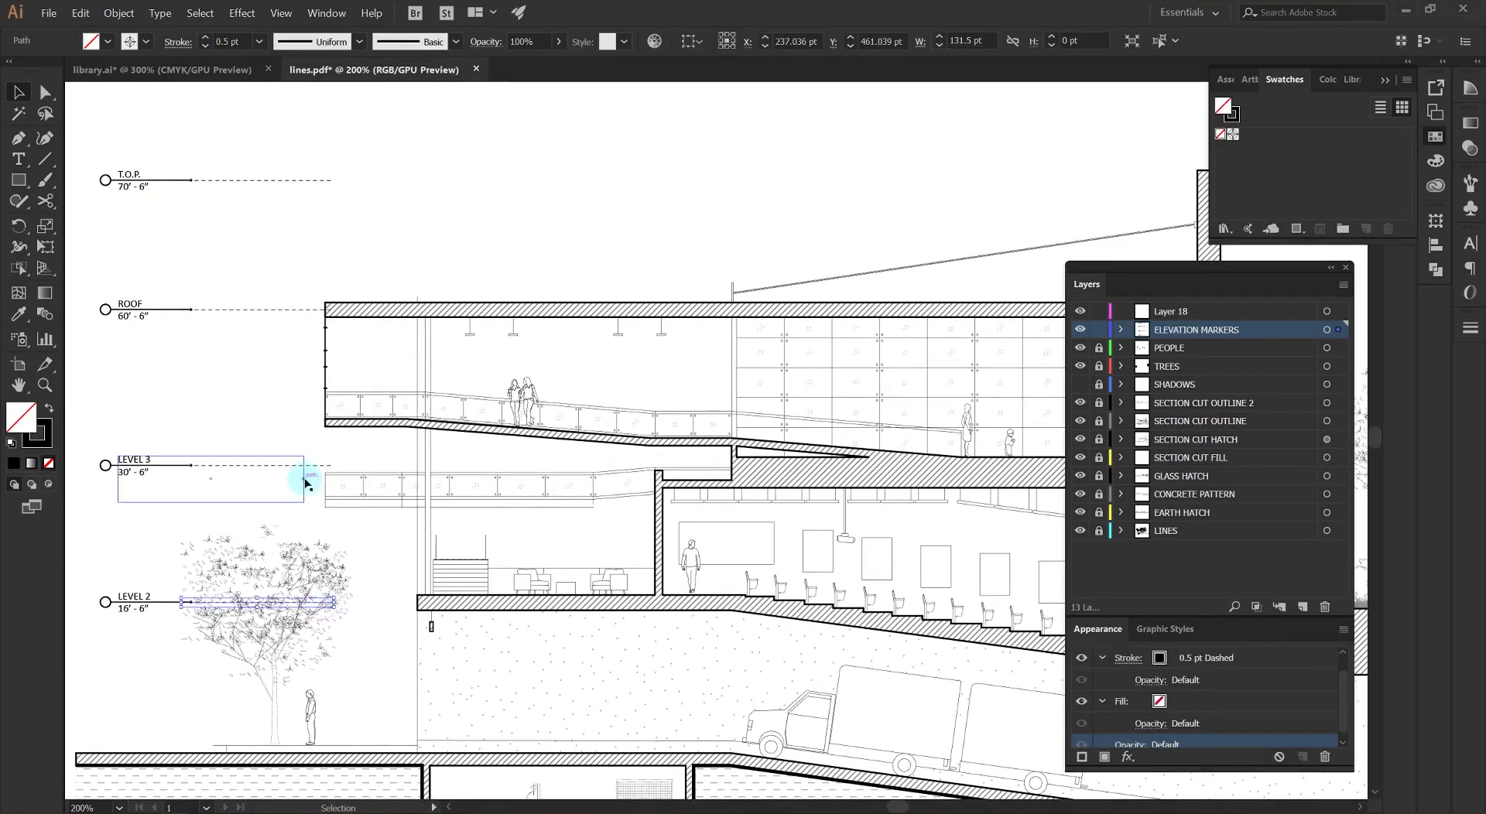
Extend the dashed lines of the LEVEL 2 and LEVEL 3 markers to the edges of their floor slabs.
{"action": "left_click_drag", "start_coordinate": [333, 602], "coordinate": [417, 602]}
{"action": "left_click", "coordinate": [334, 467]}
{"action": "left_click", "coordinate": [259, 448]}
{"action": "left_click", "coordinate": [334, 466]}
{"action": "left_click_drag", "start_coordinate": [333, 466], "coordinate": [721, 466]}
{"action": "left_click", "coordinate": [296, 442]}
Align the end of the ROOF marker's dashed line with the edge of the roof slab.
{"action": "left_click", "coordinate": [314, 309]}
{"action": "scroll", "coordinate": [328, 311], "scroll_direction": "up", "scroll_amount": 3}
{"action": "left_click_drag", "start_coordinate": [345, 303], "coordinate": [318, 303]}
{"action": "scroll", "coordinate": [383, 351], "scroll_direction": "down", "scroll_amount": 3}
{"action": "scroll", "coordinate": [385, 351], "scroll_direction": "up", "scroll_amount": 2}
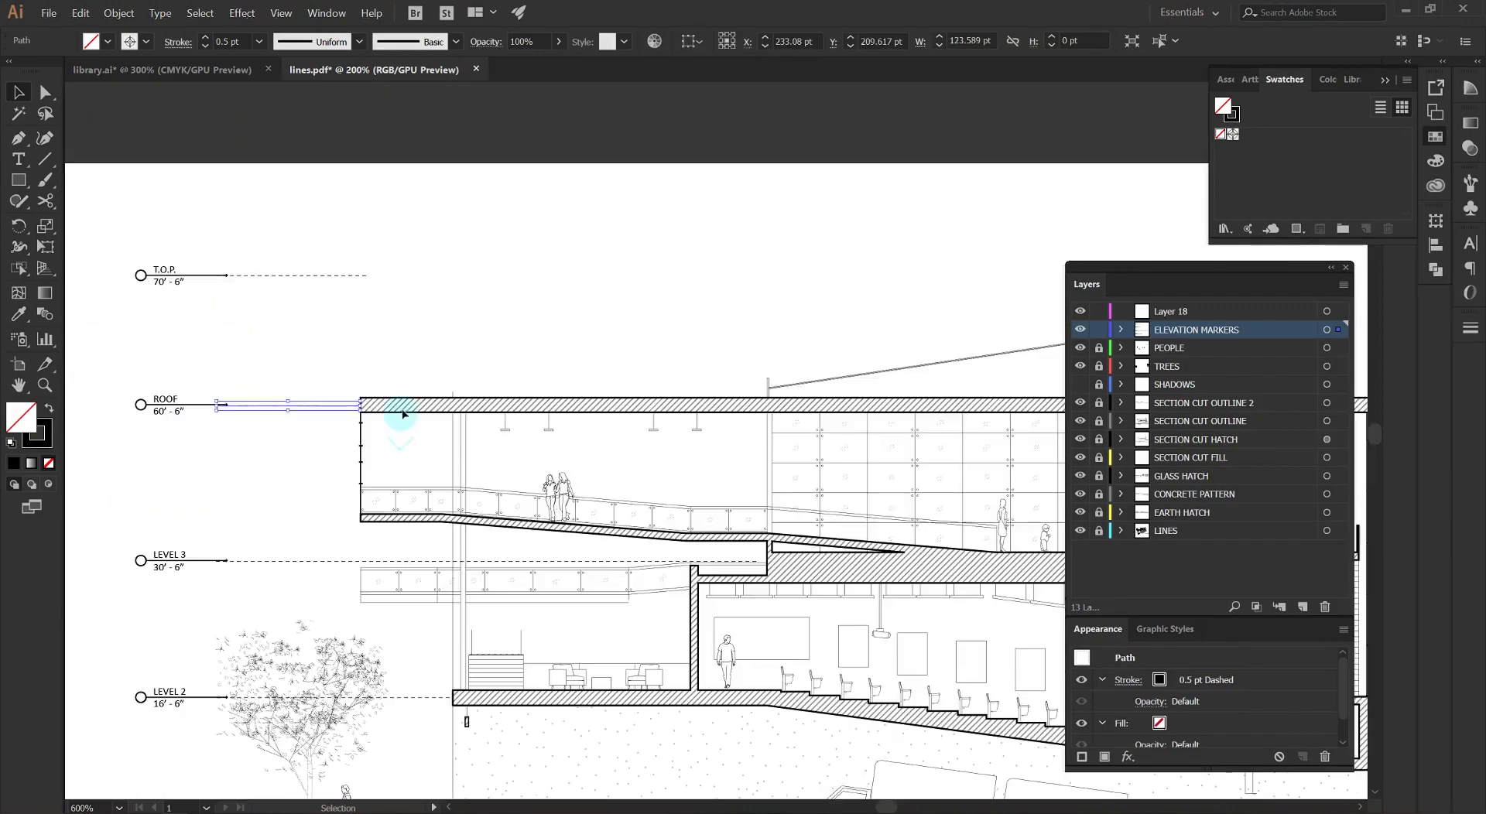
{"action": "left_click", "coordinate": [366, 275]}
{"action": "left_click", "coordinate": [404, 361]}
{"action": "scroll", "coordinate": [405, 358], "scroll_direction": "down", "scroll_amount": 3}
{"action": "left_click_drag", "start_coordinate": [481, 315], "coordinate": [434, 312]}
Lock the ELEVATION MARKERS layer and rename the topmost layer GRID LINES.
{"action": "left_click", "coordinate": [1099, 329]}
{"action": "double_click", "coordinate": [1173, 313]}
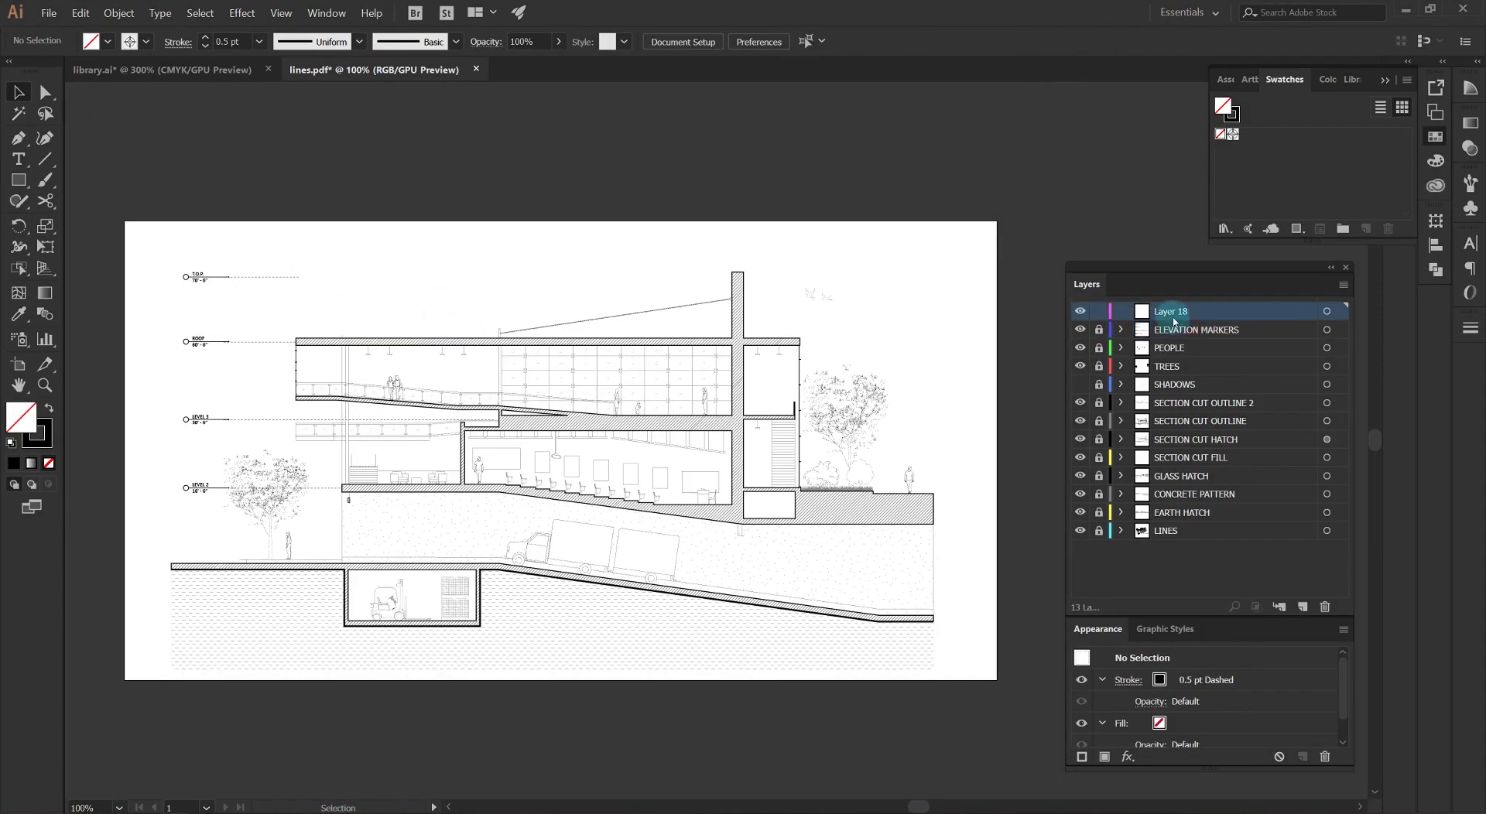
{"action": "double_click", "coordinate": [1188, 319]}
{"action": "type", "text": "GRID LINES"}
{"action": "key", "text": "Return"}
Copy the dashed vertical grid line with its E bubble from library.ai and return to lines.pdf.
{"action": "left_click", "coordinate": [225, 70]}
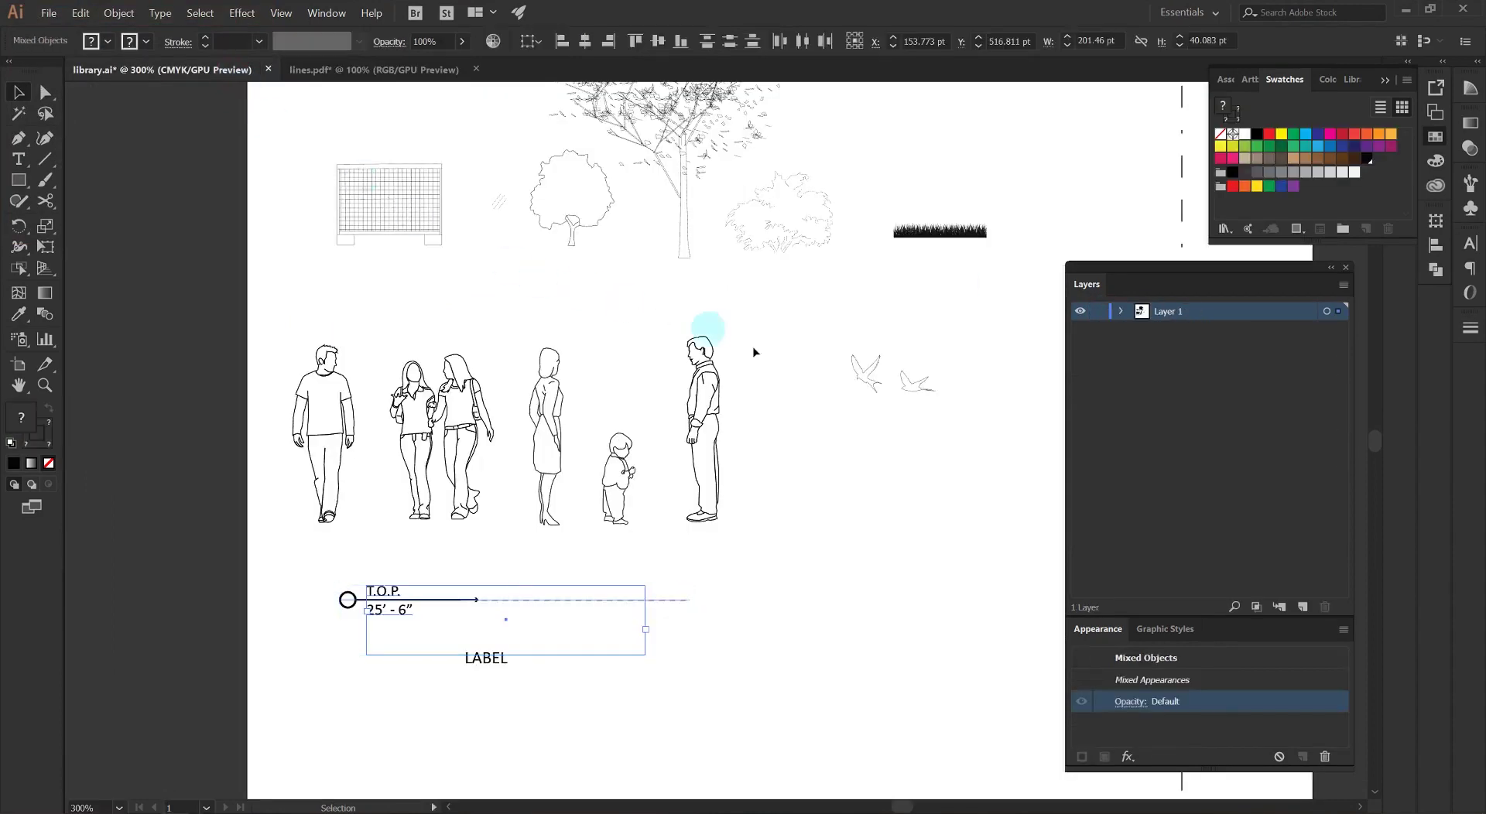
{"action": "scroll", "coordinate": [783, 358], "scroll_direction": "right", "scroll_amount": 10}
{"action": "scroll", "coordinate": [736, 397], "scroll_direction": "up", "scroll_amount": 4}
{"action": "left_click_drag", "start_coordinate": [598, 260], "coordinate": [598, 260]}
{"action": "scroll", "coordinate": [732, 373], "scroll_direction": "down", "scroll_amount": 1}
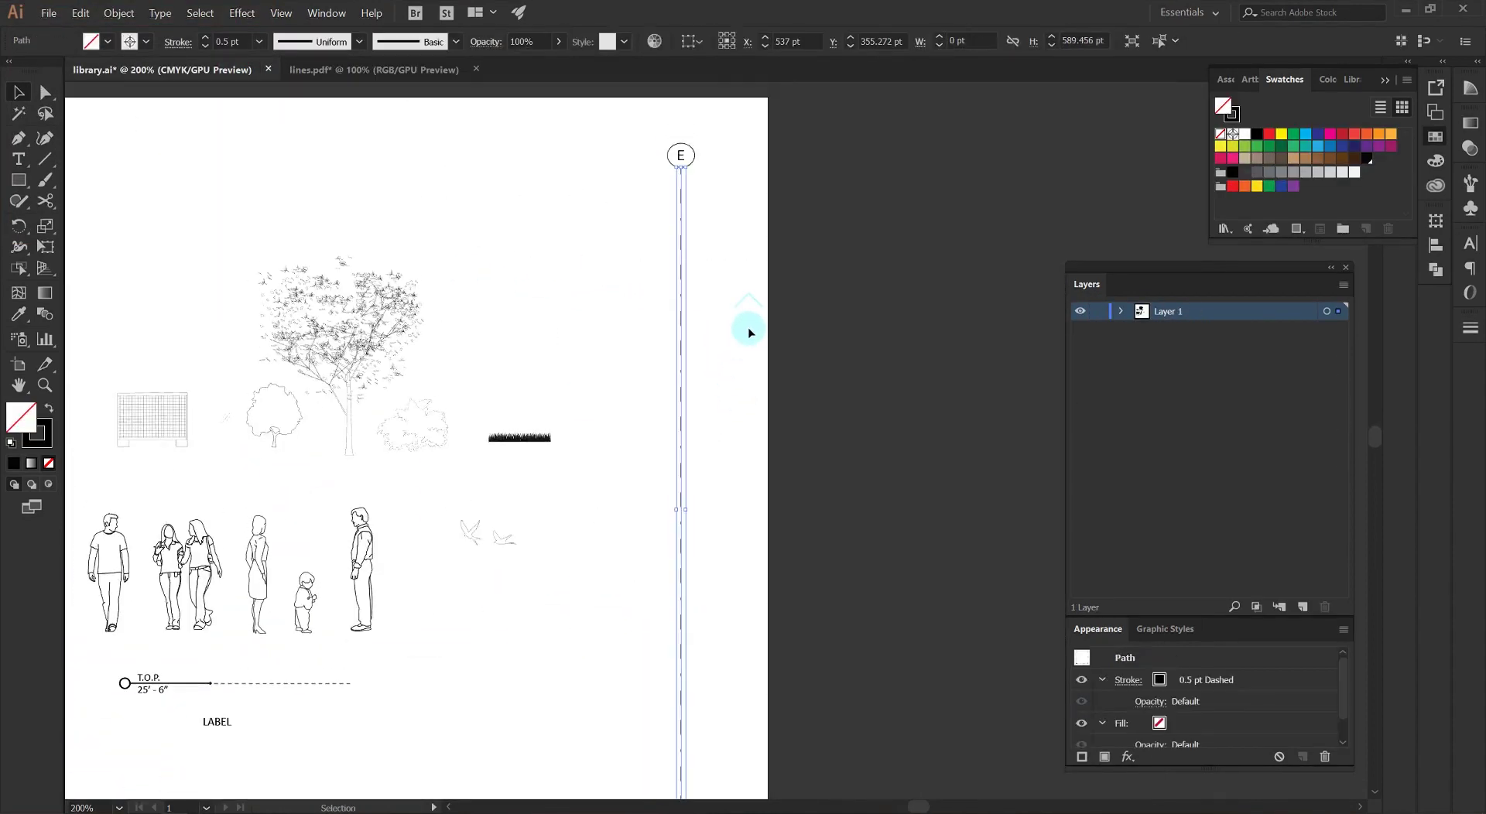
{"action": "left_click_drag", "start_coordinate": [730, 256], "coordinate": [620, 132]}
{"action": "left_click", "coordinate": [342, 73]}
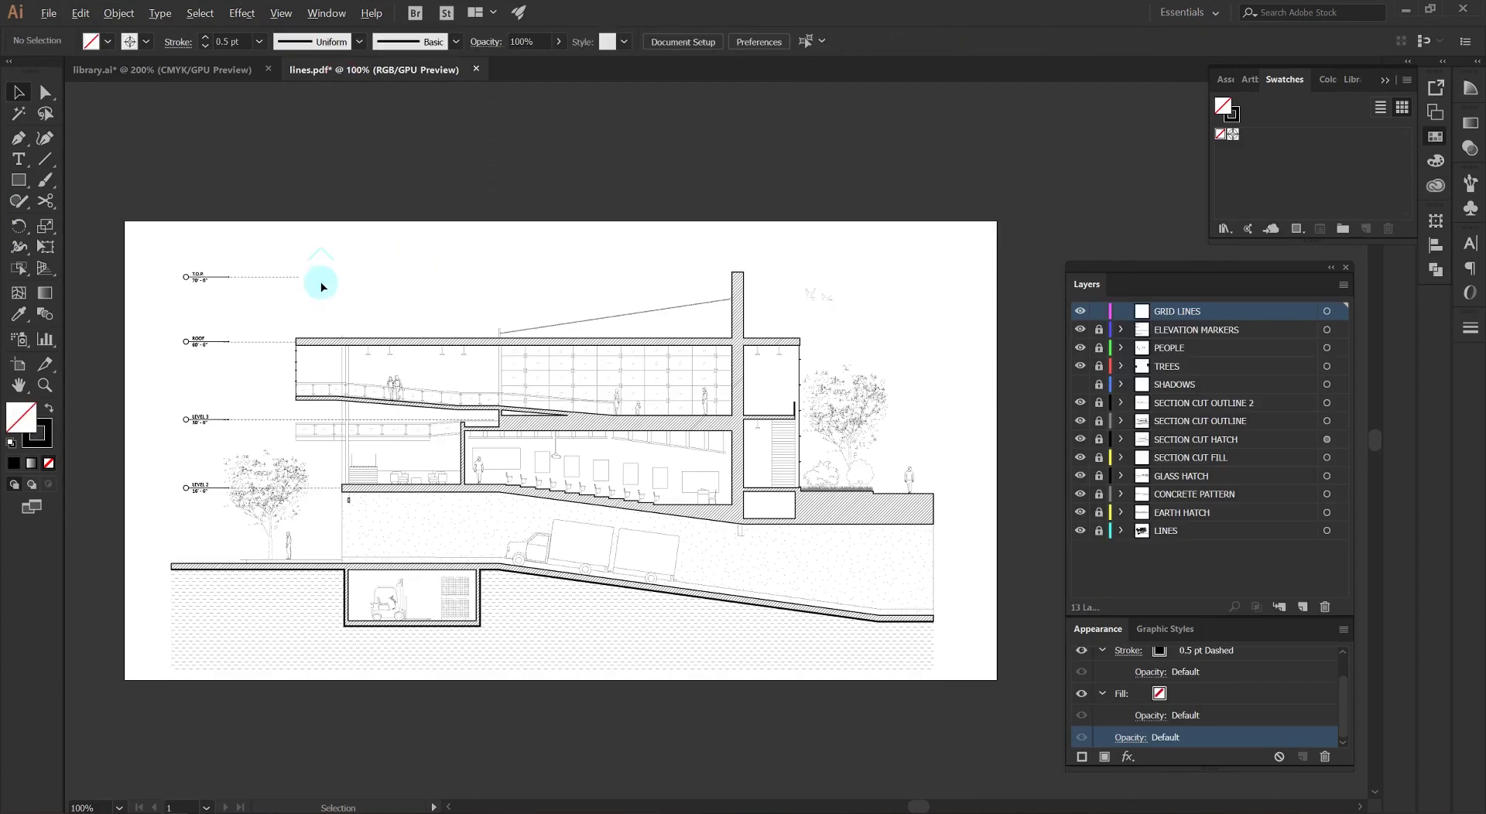
Paste the grid line into the GRID LINES layer and copy it along the section to mark six structural axes.
{"action": "scroll", "coordinate": [322, 279], "scroll_direction": "up", "scroll_amount": 1}
{"action": "key", "text": "ctrl+v"}
{"action": "mouse_move", "coordinate": [716, 255]}
{"action": "left_mouse_down"}
{"action": "mouse_move", "coordinate": [501, 315]}
{"action": "mouse_move", "coordinate": [283, 300]}
{"action": "mouse_move", "coordinate": [356, 333]}
{"action": "left_mouse_up"}
{"action": "mouse_move", "coordinate": [355, 332]}
{"action": "left_mouse_down"}
{"action": "mouse_move", "coordinate": [467, 342]}
{"action": "mouse_move", "coordinate": [589, 309]}
{"action": "left_mouse_up"}
{"action": "left_click_drag", "start_coordinate": [589, 310], "coordinate": [945, 298]}
{"action": "mouse_move", "coordinate": [945, 298]}
{"action": "left_mouse_down"}
{"action": "mouse_move", "coordinate": [1031, 262]}
{"action": "mouse_move", "coordinate": [1037, 278]}
{"action": "left_mouse_up"}
{"action": "scroll", "coordinate": [537, 286], "scroll_direction": "down", "scroll_amount": 2}
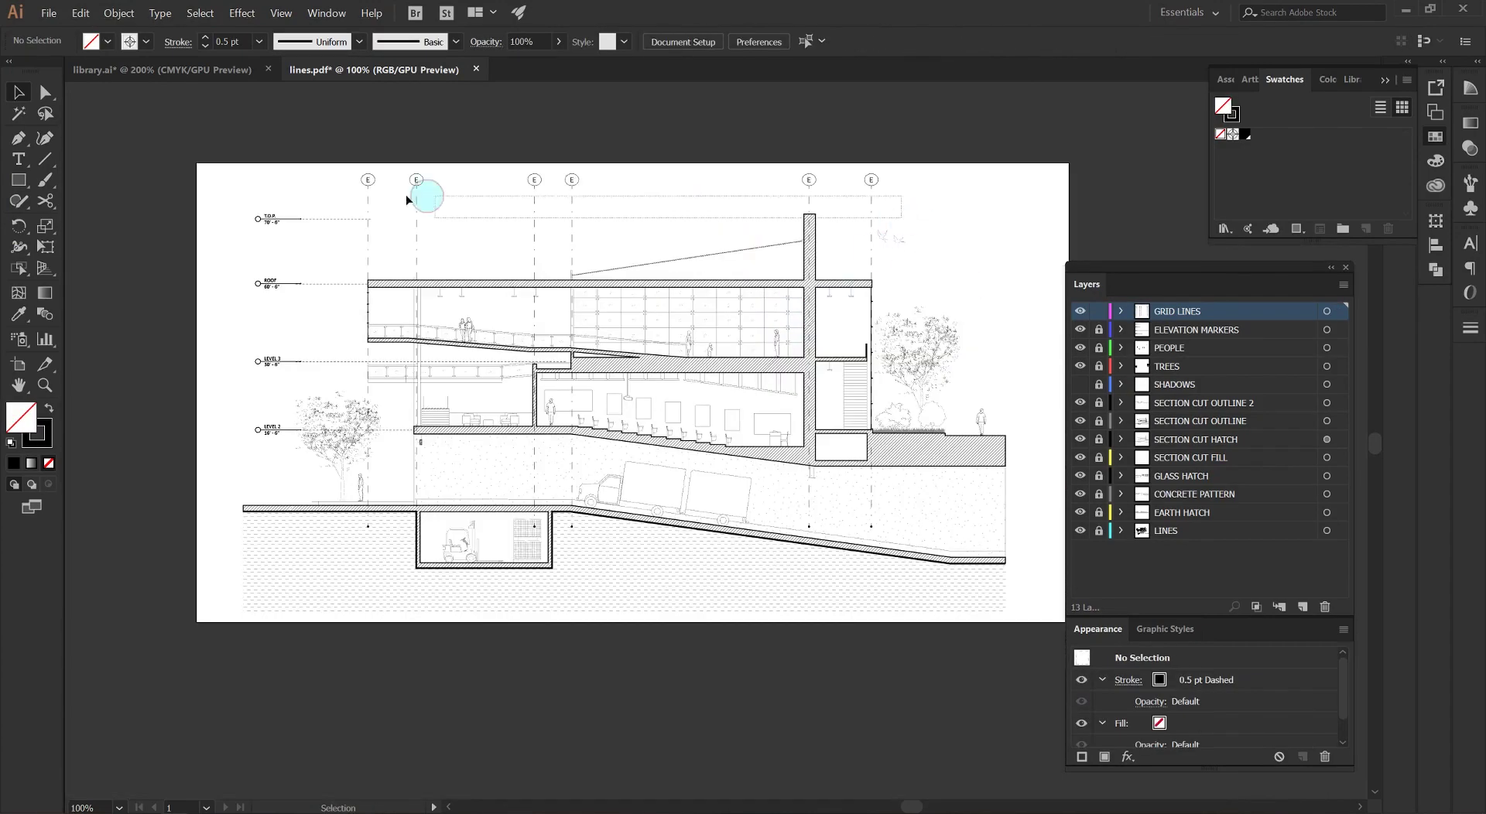
Select the six dashed grid lines and extend them down below the basement.
{"action": "left_click_drag", "start_coordinate": [345, 207], "coordinate": [897, 263]}
{"action": "left_click_drag", "start_coordinate": [620, 527], "coordinate": [632, 597]}
{"action": "left_click", "coordinate": [683, 651]}
Relabel the grid bubbles so they read A, B, C, D, E and F across the section.
{"action": "scroll", "coordinate": [423, 116], "scroll_direction": "up", "scroll_amount": 4}
{"action": "double_click", "coordinate": [316, 241]}
{"action": "type", "text": "A"}
{"action": "double_click", "coordinate": [512, 242]}
{"action": "type", "text": "B"}
{"action": "double_click", "coordinate": [983, 239]}
{"action": "type", "text": "C"}
{"action": "double_click", "coordinate": [1033, 273]}
{"action": "type", "text": "F"}
{"action": "key", "text": "Escape"}
Select all the dashed grid lines and reduce their stroke weight by one increment.
{"action": "scroll", "coordinate": [823, 292], "scroll_direction": "down", "scroll_amount": 3}
{"action": "left_click_drag", "start_coordinate": [914, 348], "coordinate": [364, 306]}
{"action": "scroll", "coordinate": [526, 418], "scroll_direction": "up", "scroll_amount": 2}
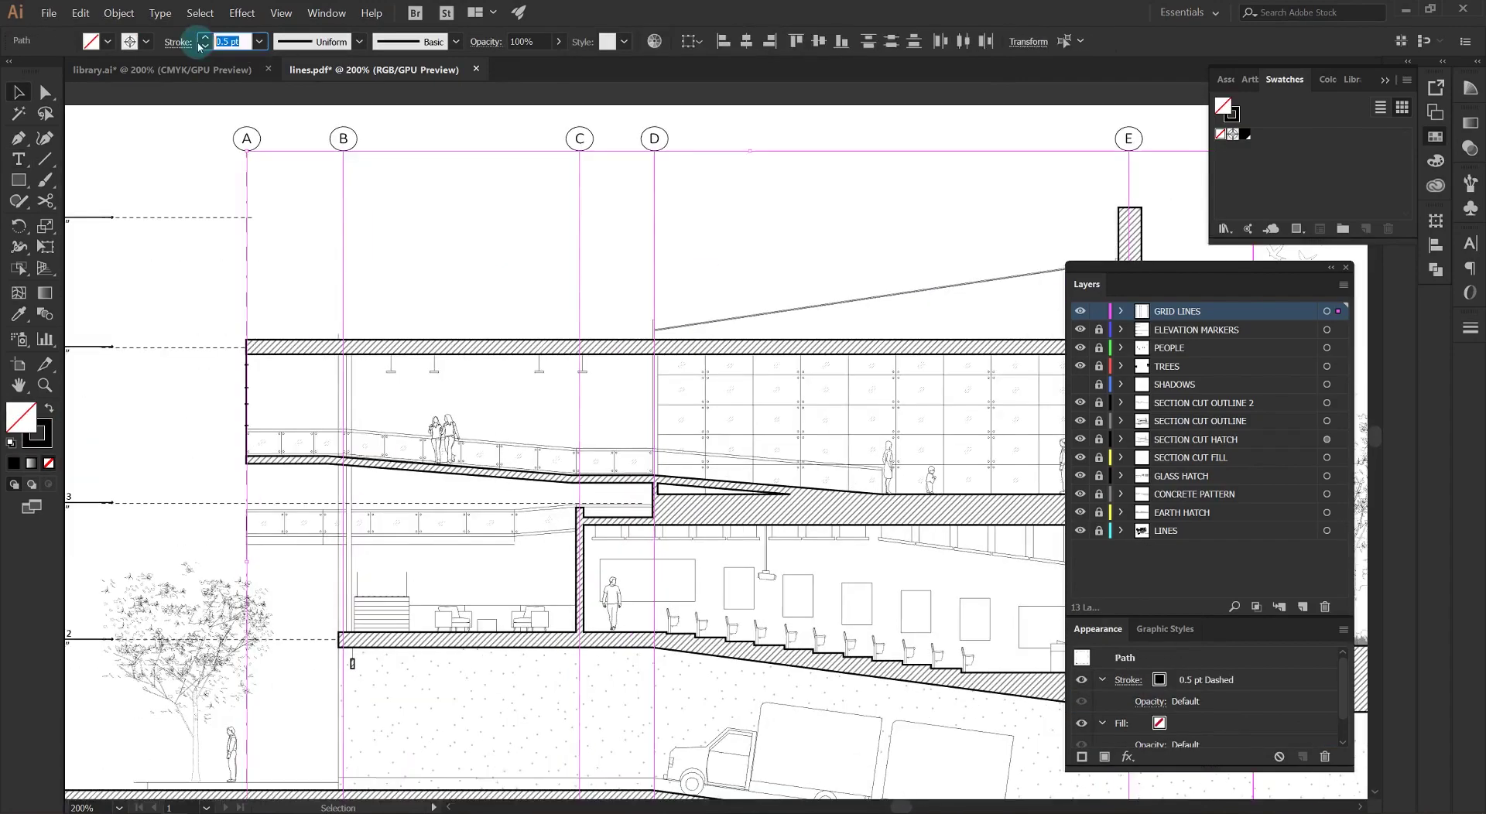
{"action": "left_click", "coordinate": [205, 46]}
{"action": "scroll", "coordinate": [477, 279], "scroll_direction": "down", "scroll_amount": 2}
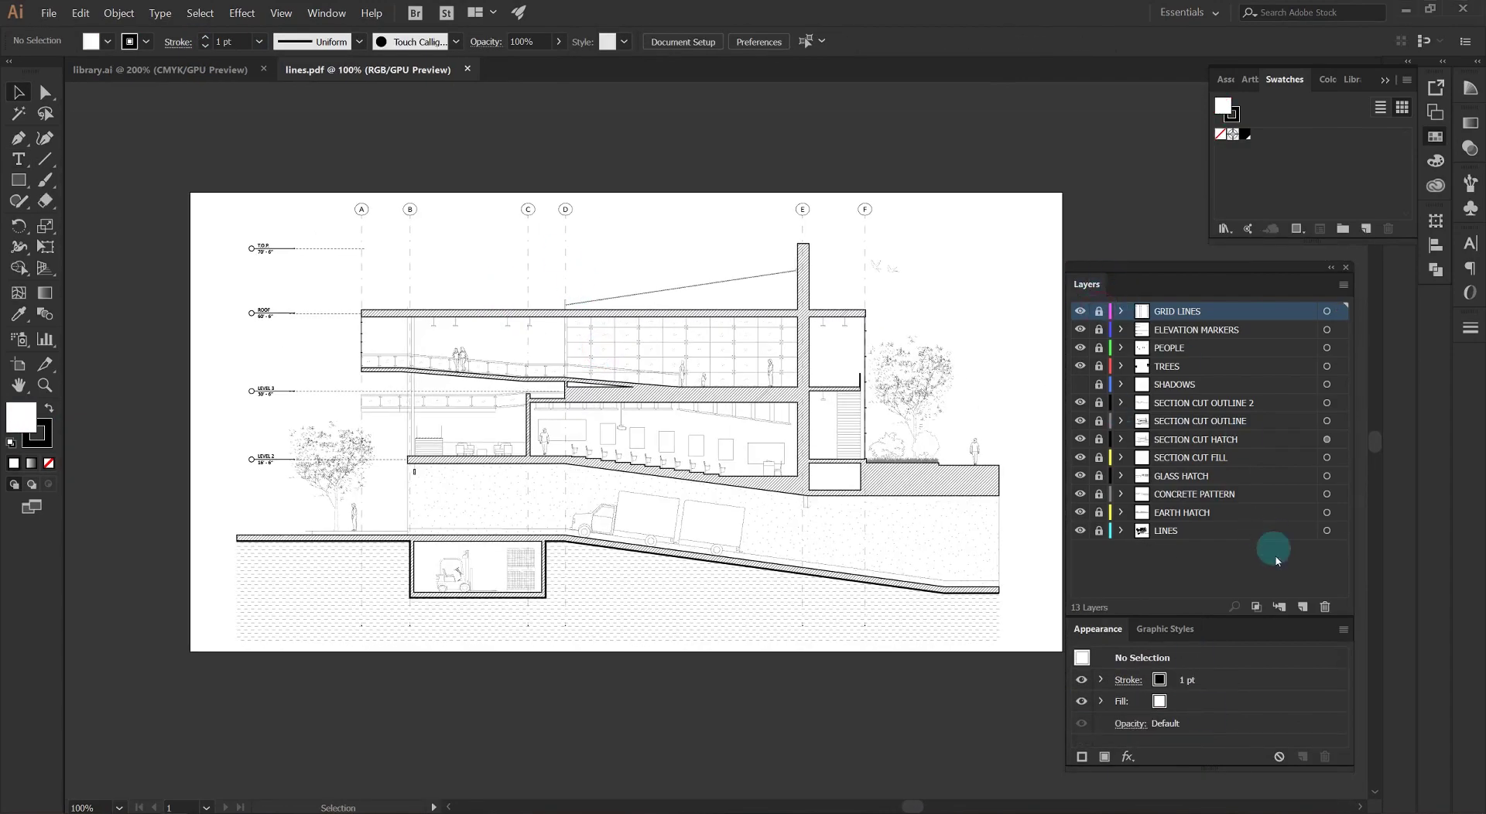
Add a new layer at the top of the layer stack and name it LABELS.
{"action": "left_click", "coordinate": [1302, 606]}
{"action": "double_click", "coordinate": [1176, 311]}
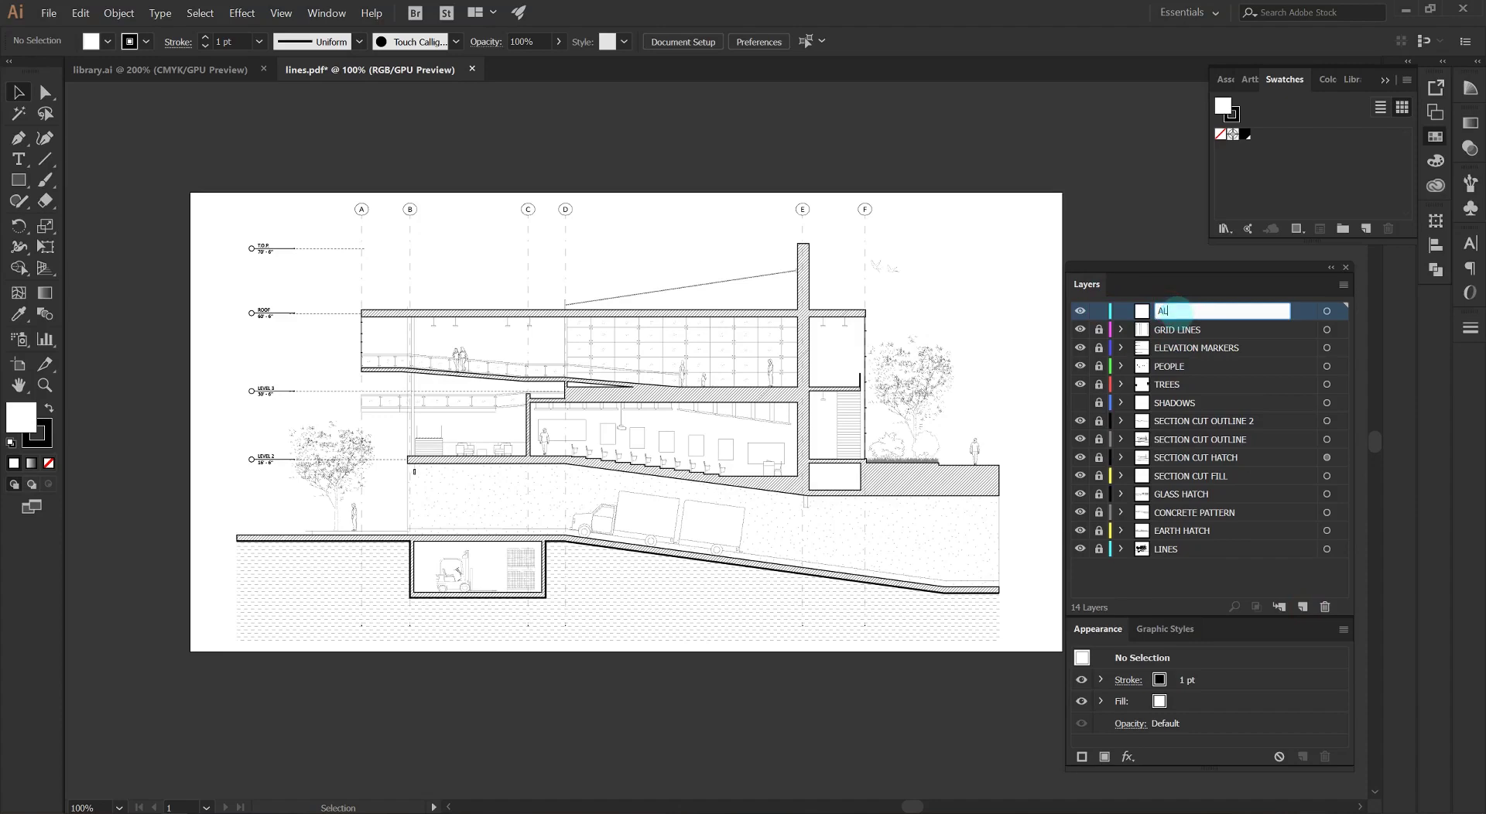
{"action": "type", "text": "LABELS"}
{"action": "key", "text": "Return"}
Place a text label reading LABEL in the section on the LABELS layer.
{"action": "left_click", "coordinate": [219, 69]}
{"action": "mouse_move", "coordinate": [219, 726]}
{"action": "left_mouse_down"}
{"action": "mouse_move", "coordinate": [266, 699]}
{"action": "mouse_move", "coordinate": [392, 73]}
{"action": "mouse_move", "coordinate": [504, 421]}
{"action": "left_mouse_up"}
{"action": "scroll", "coordinate": [505, 425], "scroll_direction": "up", "scroll_amount": 2}
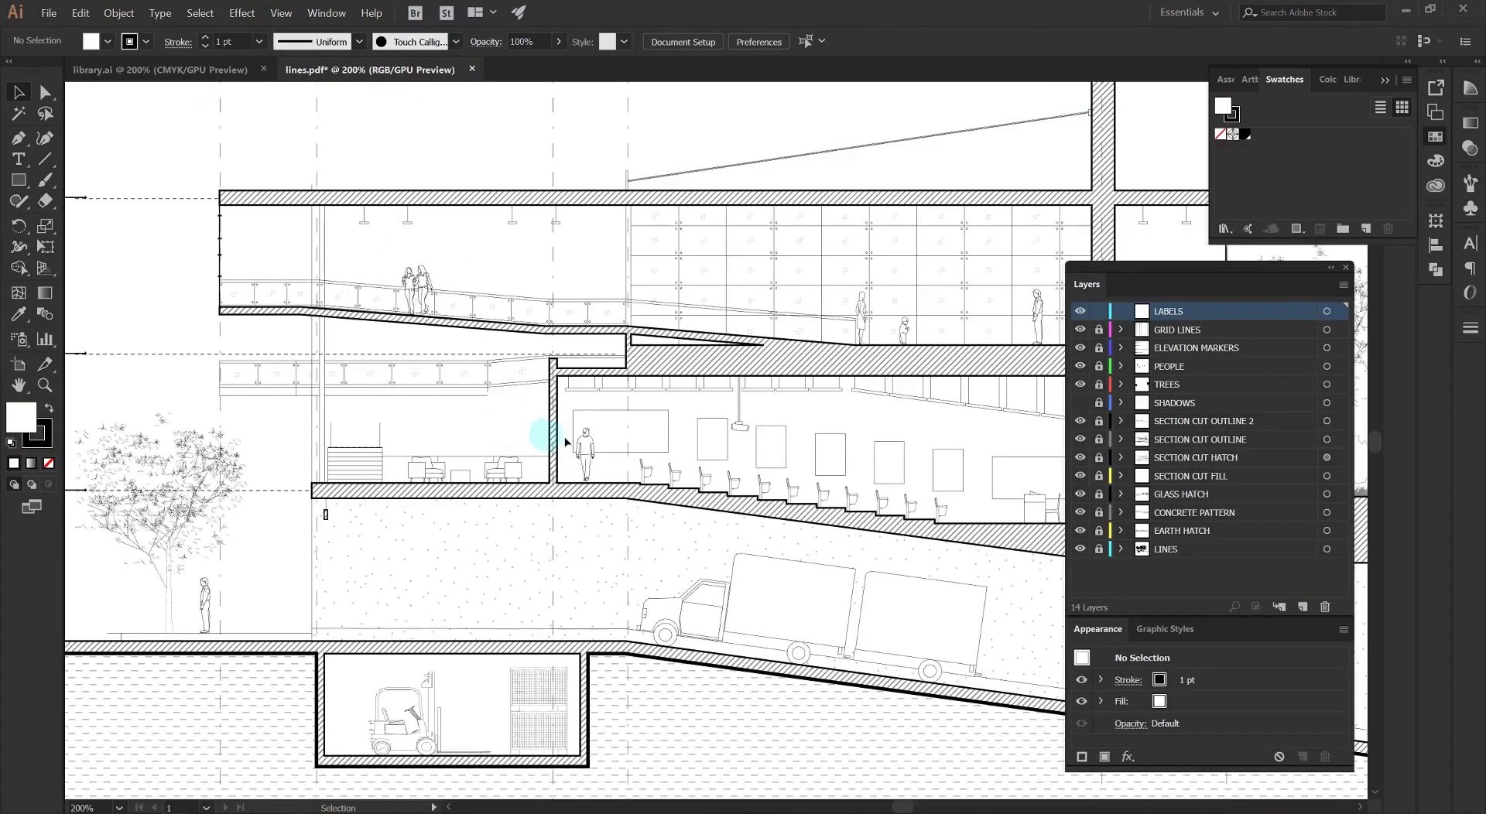
{"action": "left_click_drag", "start_coordinate": [633, 457], "coordinate": [582, 435]}
{"action": "type", "text": "LABEL"}
Place the label in the basement room with the forklift and change its text to STORAGE.
{"action": "mouse_move", "coordinate": [709, 444]}
{"action": "left_mouse_down"}
{"action": "mouse_move", "coordinate": [384, 552]}
{"action": "mouse_move", "coordinate": [408, 565]}
{"action": "mouse_move", "coordinate": [407, 546]}
{"action": "mouse_move", "coordinate": [438, 676]}
{"action": "mouse_move", "coordinate": [275, 633]}
{"action": "left_mouse_up"}
{"action": "scroll", "coordinate": [437, 685], "scroll_direction": "up", "scroll_amount": 1}
{"action": "double_click", "coordinate": [427, 669]}
{"action": "key", "text": "ctrl+a"}
{"action": "type", "text": "STORAGE"}
{"action": "key", "text": "Escape"}
Copy the label to the truck ramp and the seating room above it, reading DRIVE and LOUNGE.
{"action": "triple_click", "coordinate": [366, 471]}
{"action": "type", "text": "DRIVE"}
{"action": "key", "text": "Escape"}
{"action": "left_click_drag", "start_coordinate": [511, 454], "coordinate": [559, 561]}
{"action": "left_click_drag", "start_coordinate": [551, 571], "coordinate": [550, 364], "text": "alt"}
{"action": "triple_click", "coordinate": [401, 364]}
{"action": "type", "text": "LOUNGE"}
{"action": "key", "text": "Escape"}
Copy the label to the stepped seating hall and the glazed upper floor, reading LECTURE and GALLERY.
{"action": "scroll", "coordinate": [400, 361], "scroll_direction": "down", "scroll_amount": 1}
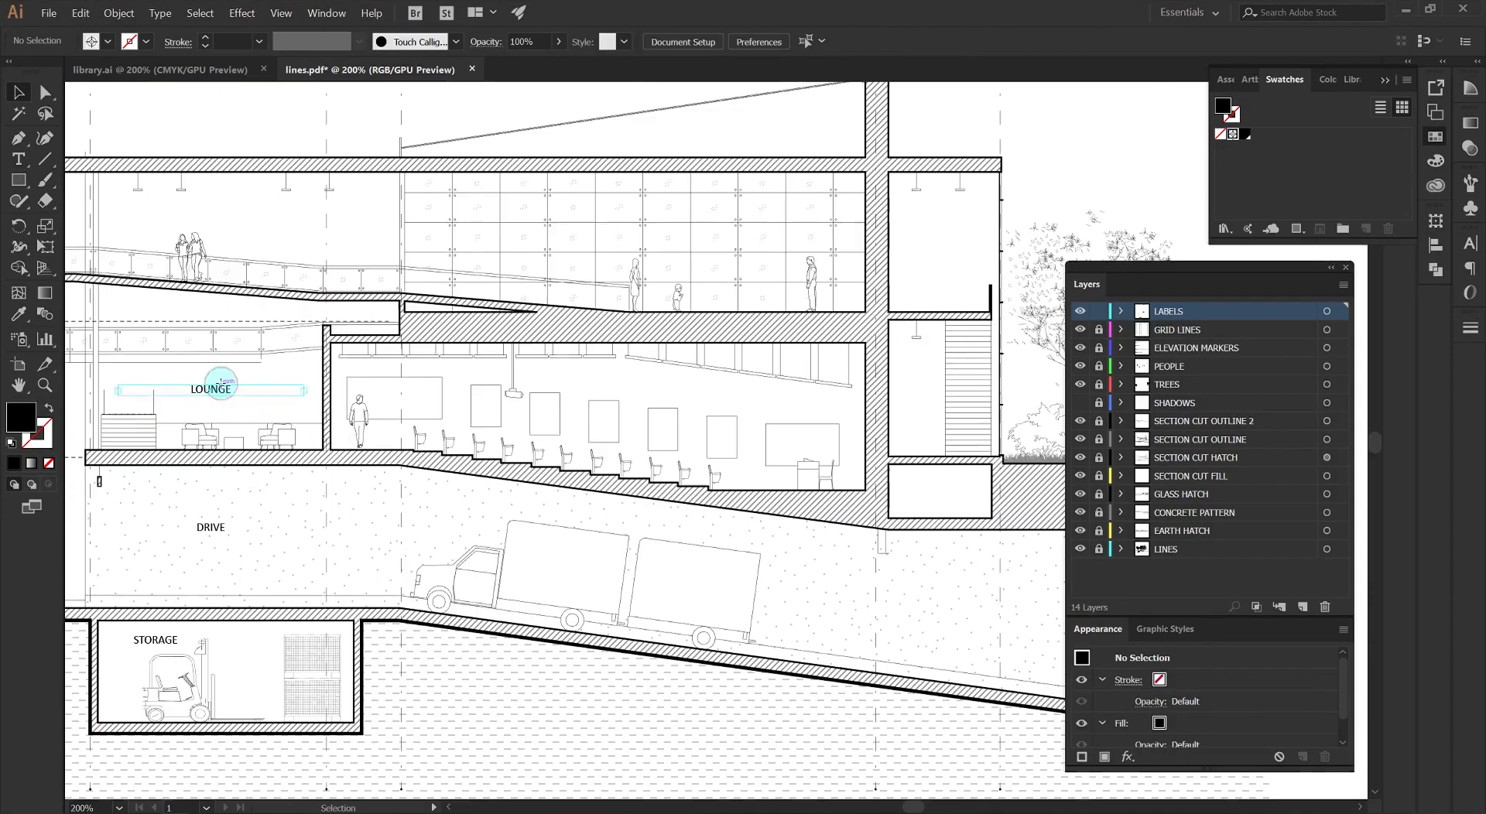
{"action": "left_click_drag", "start_coordinate": [240, 387], "coordinate": [682, 226]}
{"action": "triple_click", "coordinate": [666, 393]}
{"action": "type", "text": "LECTURE"}
{"action": "key", "text": "Escape"}
{"action": "triple_click", "coordinate": [667, 248]}
{"action": "type", "text": "GALLERY"}
{"action": "key", "text": "Escape"}
Copy the label to the stairwell and the outdoor area beyond the tree, reading STAIR and GARDEN.
{"action": "scroll", "coordinate": [703, 295], "scroll_direction": "down", "scroll_amount": 2}
{"action": "left_click_drag", "start_coordinate": [701, 275], "coordinate": [977, 278], "text": "alt"}
{"action": "triple_click", "coordinate": [954, 275]}
{"action": "type", "text": "STAIR"}
{"action": "key", "text": "Escape"}
{"action": "left_click_drag", "start_coordinate": [841, 314], "coordinate": [643, 280]}
{"action": "left_click_drag", "start_coordinate": [670, 207], "coordinate": [940, 351], "text": "alt"}
{"action": "triple_click", "coordinate": [939, 351]}
{"action": "type", "text": "GARDEN"}
{"action": "key", "text": "Escape"}
{"action": "scroll", "coordinate": [832, 434], "scroll_direction": "down", "scroll_amount": 1}
Lock the LABELS layer and make the SHADOWS layer visible.
{"action": "left_click_drag", "start_coordinate": [336, 459], "coordinate": [724, 457]}
{"action": "left_click_drag", "start_coordinate": [900, 246], "coordinate": [775, 293]}
{"action": "scroll", "coordinate": [823, 272], "scroll_direction": "up", "scroll_amount": 1}
{"action": "left_click", "coordinate": [780, 315]}
{"action": "left_click_drag", "start_coordinate": [780, 315], "coordinate": [684, 381]}
{"action": "scroll", "coordinate": [684, 382], "scroll_direction": "down", "scroll_amount": 1}
{"action": "left_click_drag", "start_coordinate": [896, 520], "coordinate": [793, 431]}
{"action": "scroll", "coordinate": [793, 431], "scroll_direction": "down", "scroll_amount": 1}
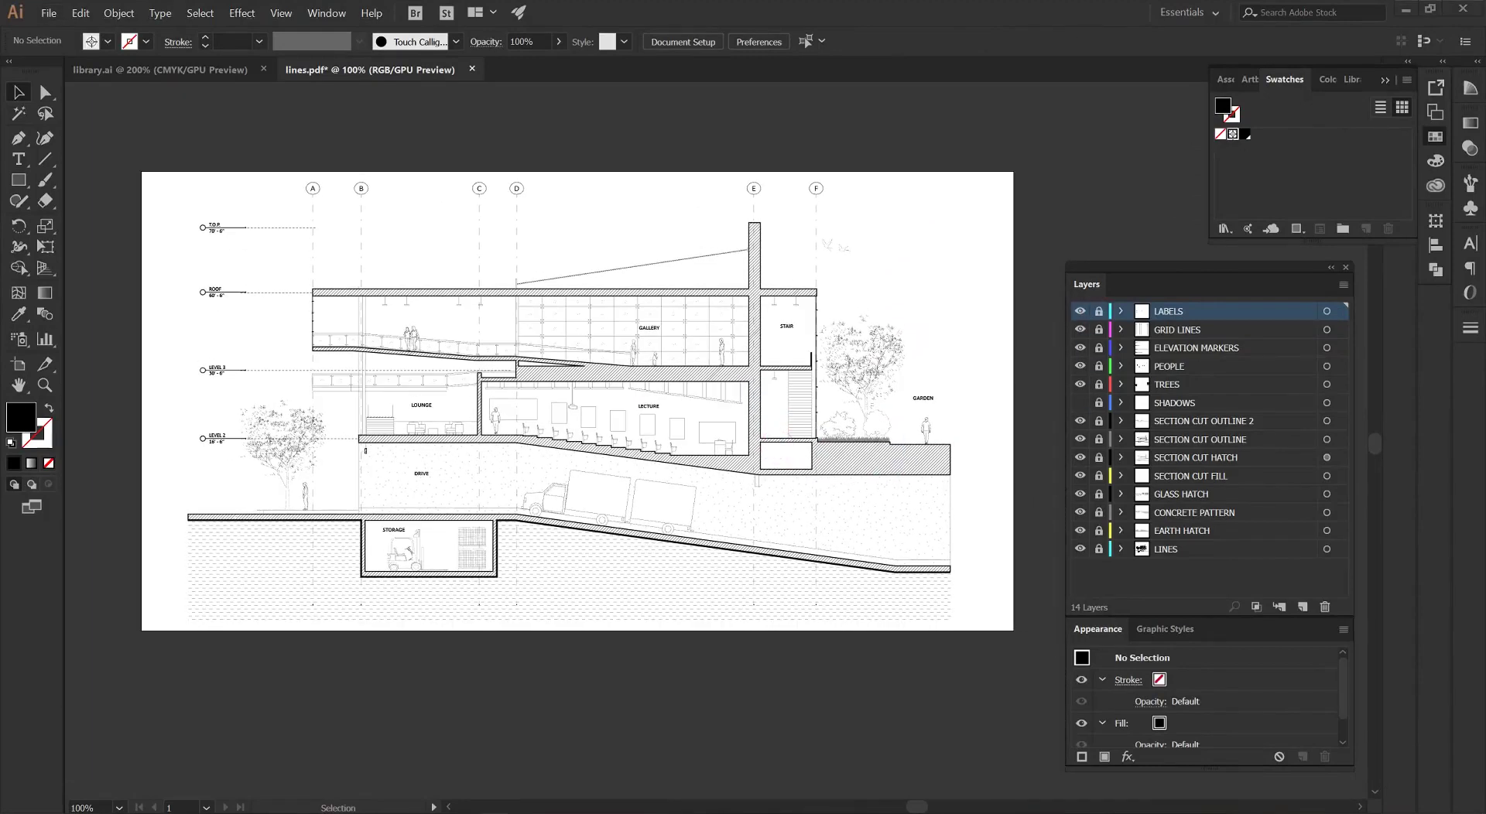
{"action": "left_click", "coordinate": [1081, 403]}
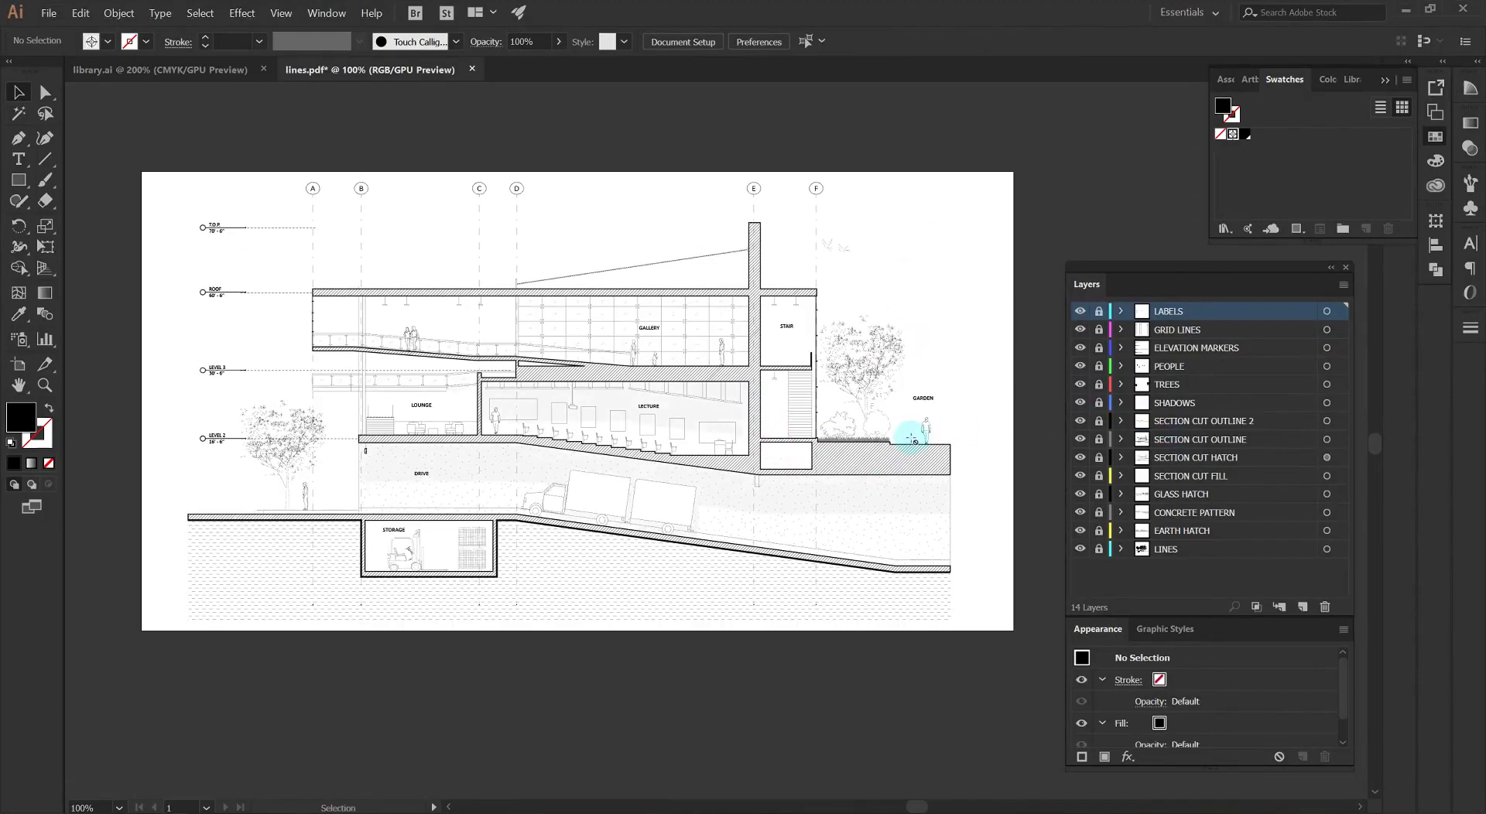
{"action": "left_click_drag", "start_coordinate": [742, 400], "coordinate": [749, 416]}
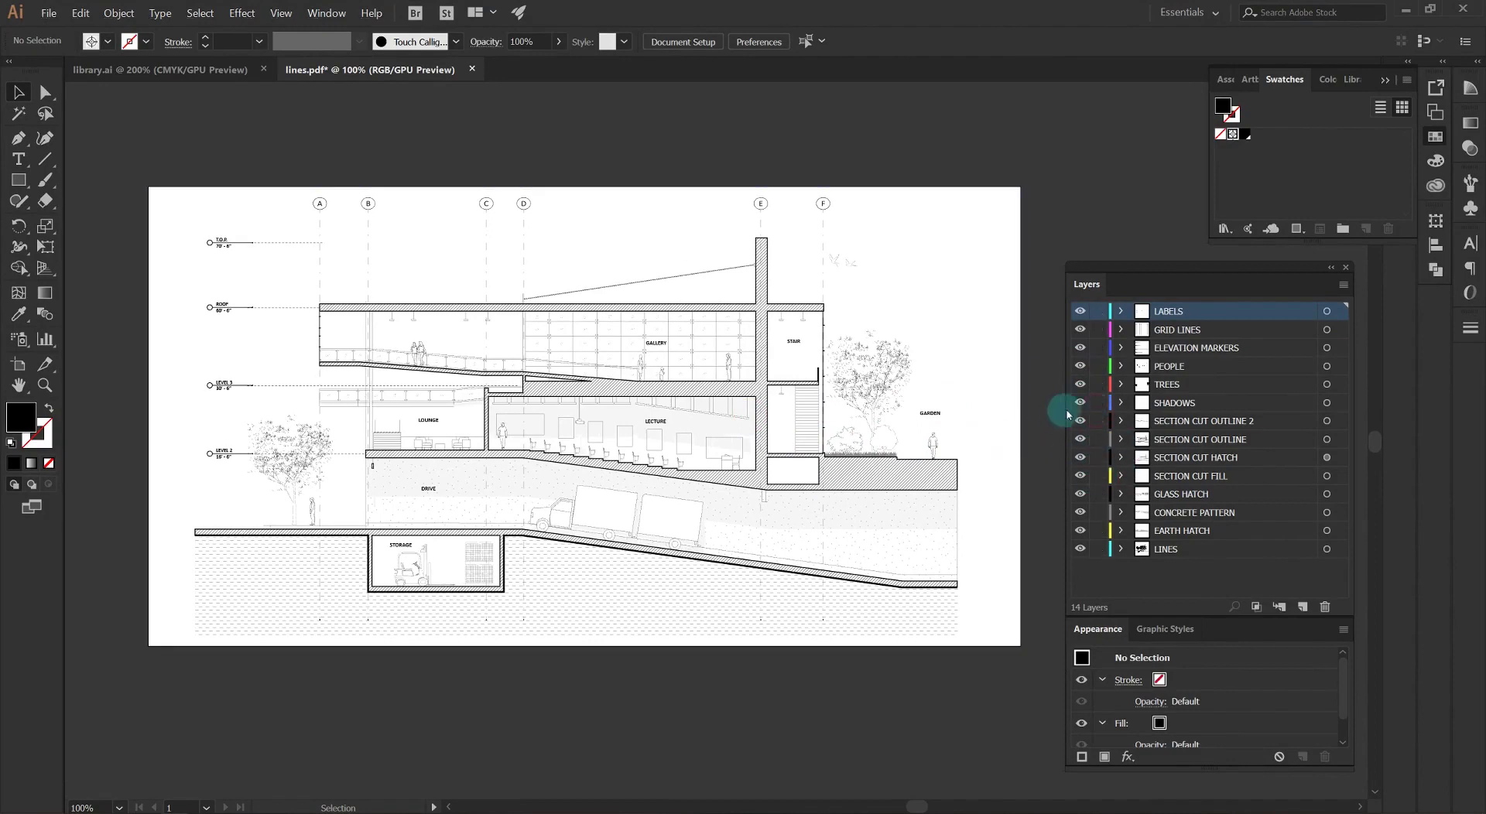
Select the thick ground cut outline on the SECTION CUT OUTLINE 2 layer and lock all the other layers.
{"action": "scroll", "coordinate": [766, 503], "scroll_direction": "up", "scroll_amount": 2}
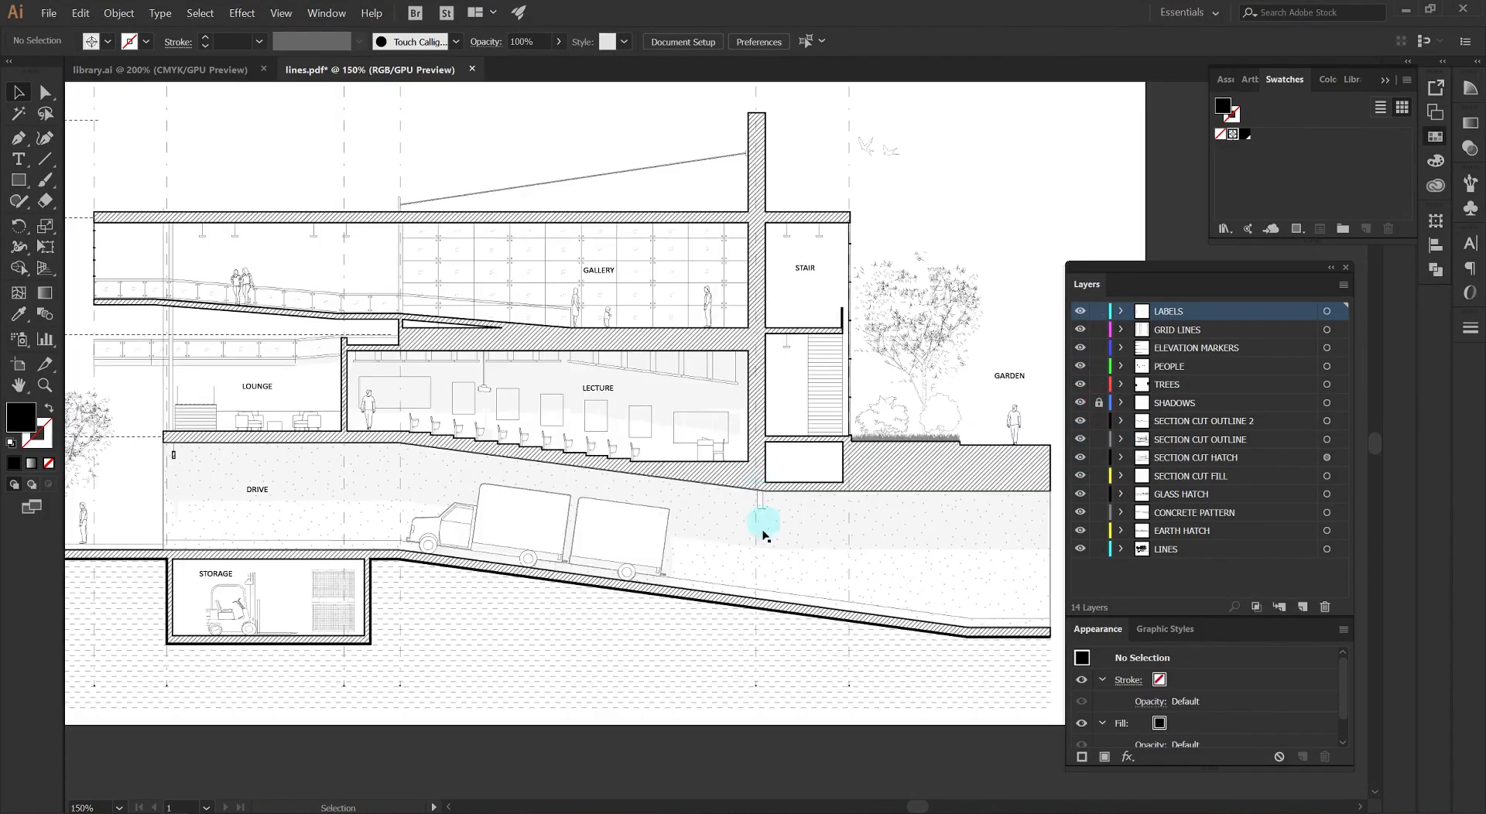
{"action": "left_click", "coordinate": [769, 617]}
{"action": "scroll", "coordinate": [1012, 409], "scroll_direction": "down", "scroll_amount": 2}
{"action": "scroll", "coordinate": [1011, 409], "scroll_direction": "left", "scroll_amount": 2}
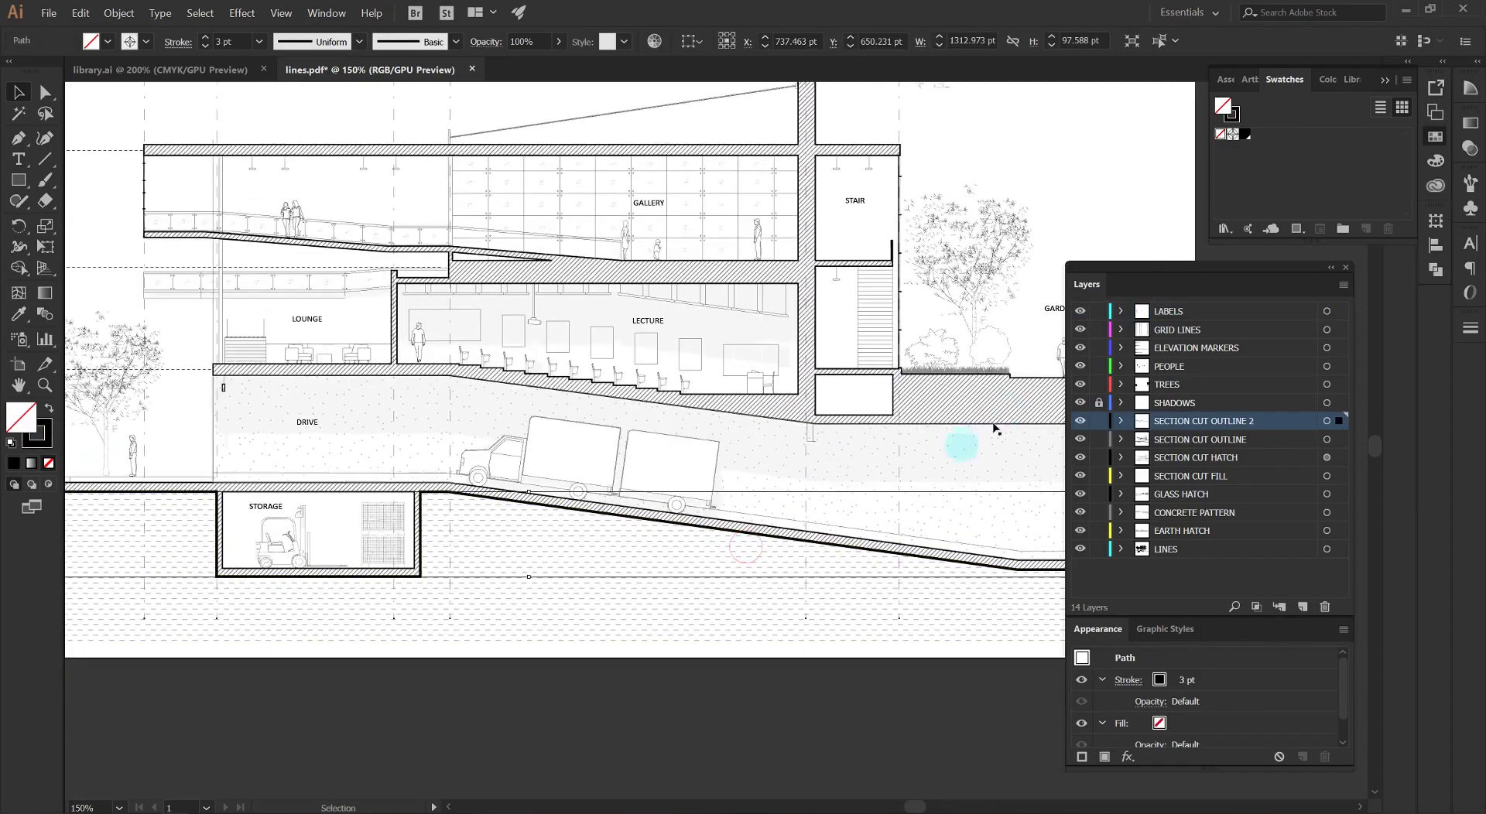
{"action": "left_click", "coordinate": [1098, 421], "text": "alt"}
{"action": "scroll", "coordinate": [667, 464], "scroll_direction": "down", "scroll_amount": 1}
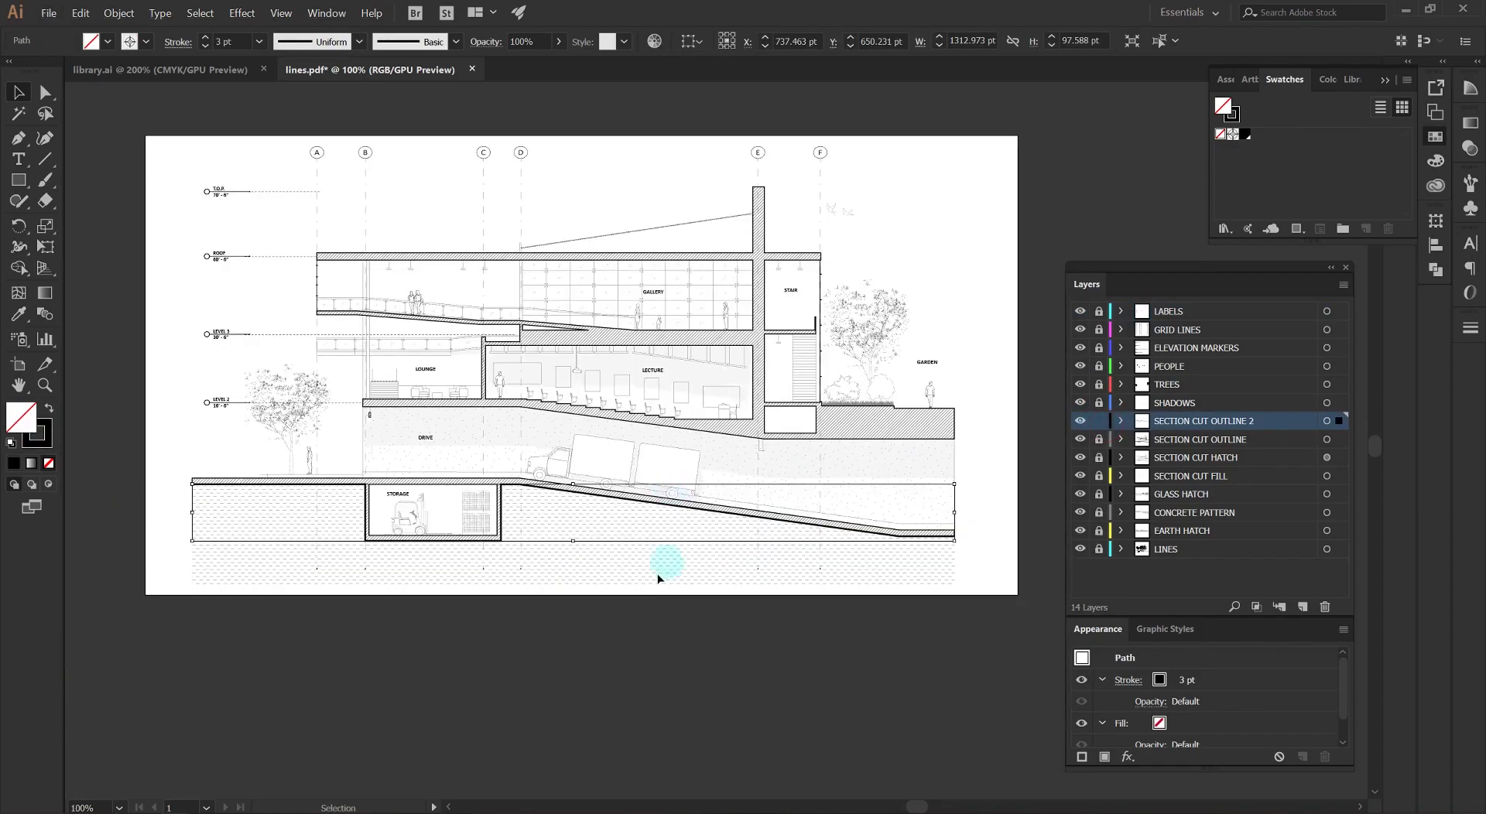
{"action": "left_click", "coordinate": [650, 584]}
{"action": "left_click", "coordinate": [504, 505]}
{"action": "scroll", "coordinate": [520, 509], "scroll_direction": "up", "scroll_amount": 2}
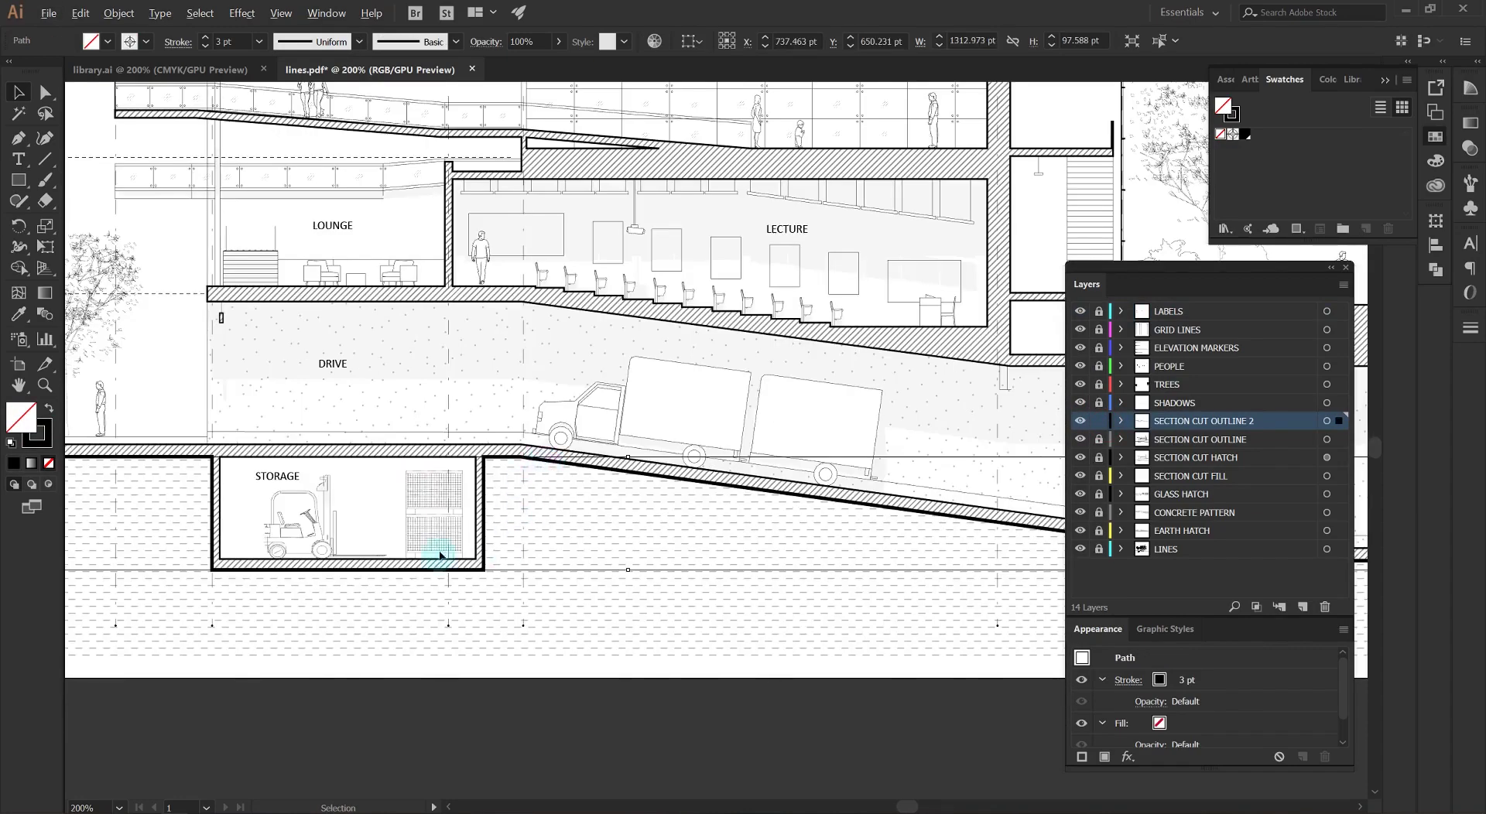
{"action": "scroll", "coordinate": [443, 554], "scroll_direction": "up", "scroll_amount": 2}
Apply a Multiply drop shadow to the ground outline with 50% opacity, 4 pt X and Y offsets and 5 pt blur.
{"action": "left_click", "coordinate": [243, 13]}
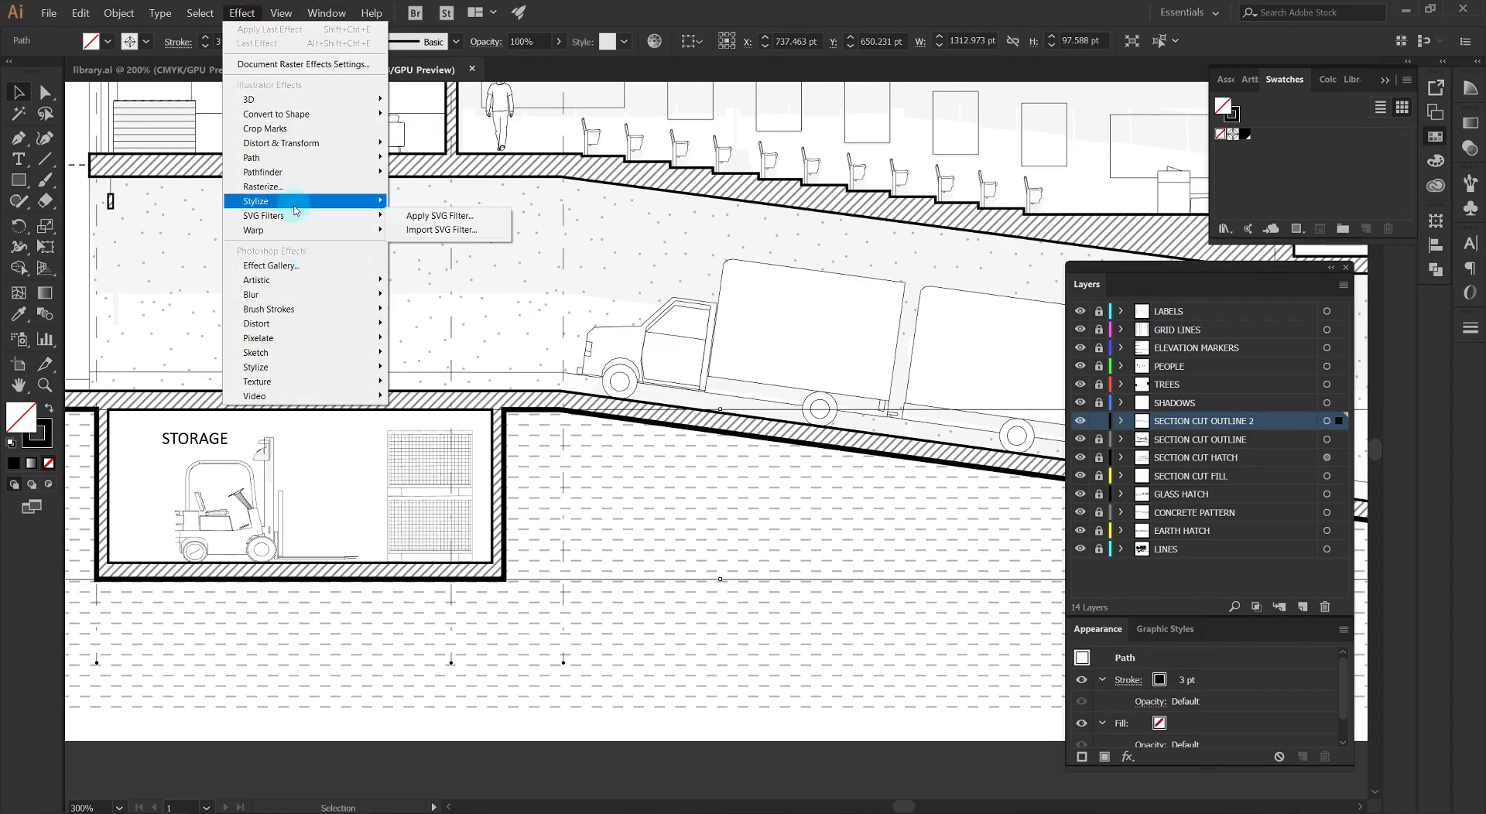
{"action": "mouse_move", "coordinate": [302, 200]}
{"action": "left_click", "coordinate": [422, 201]}
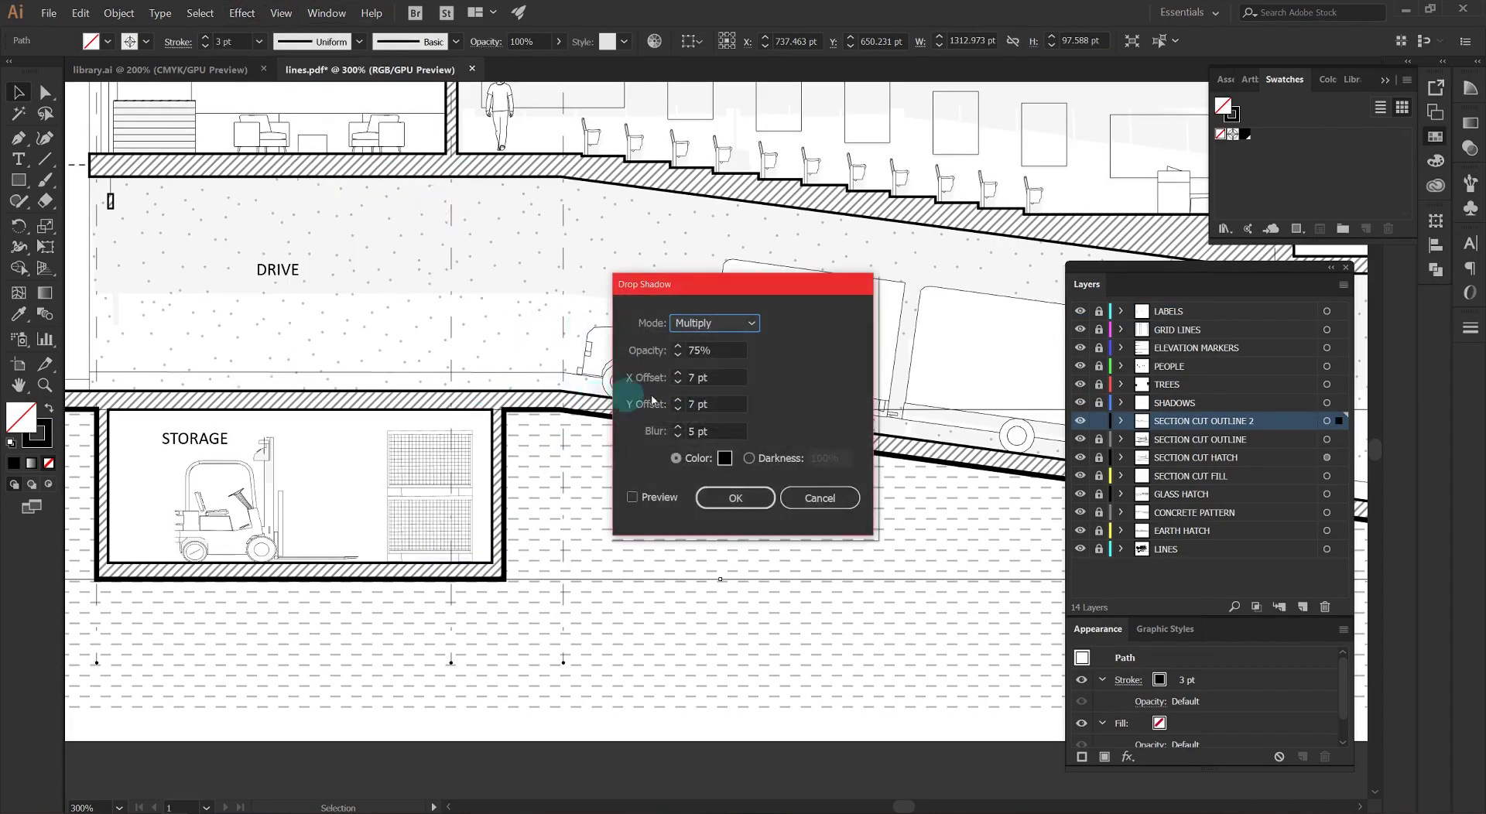
{"action": "left_click", "coordinate": [654, 497]}
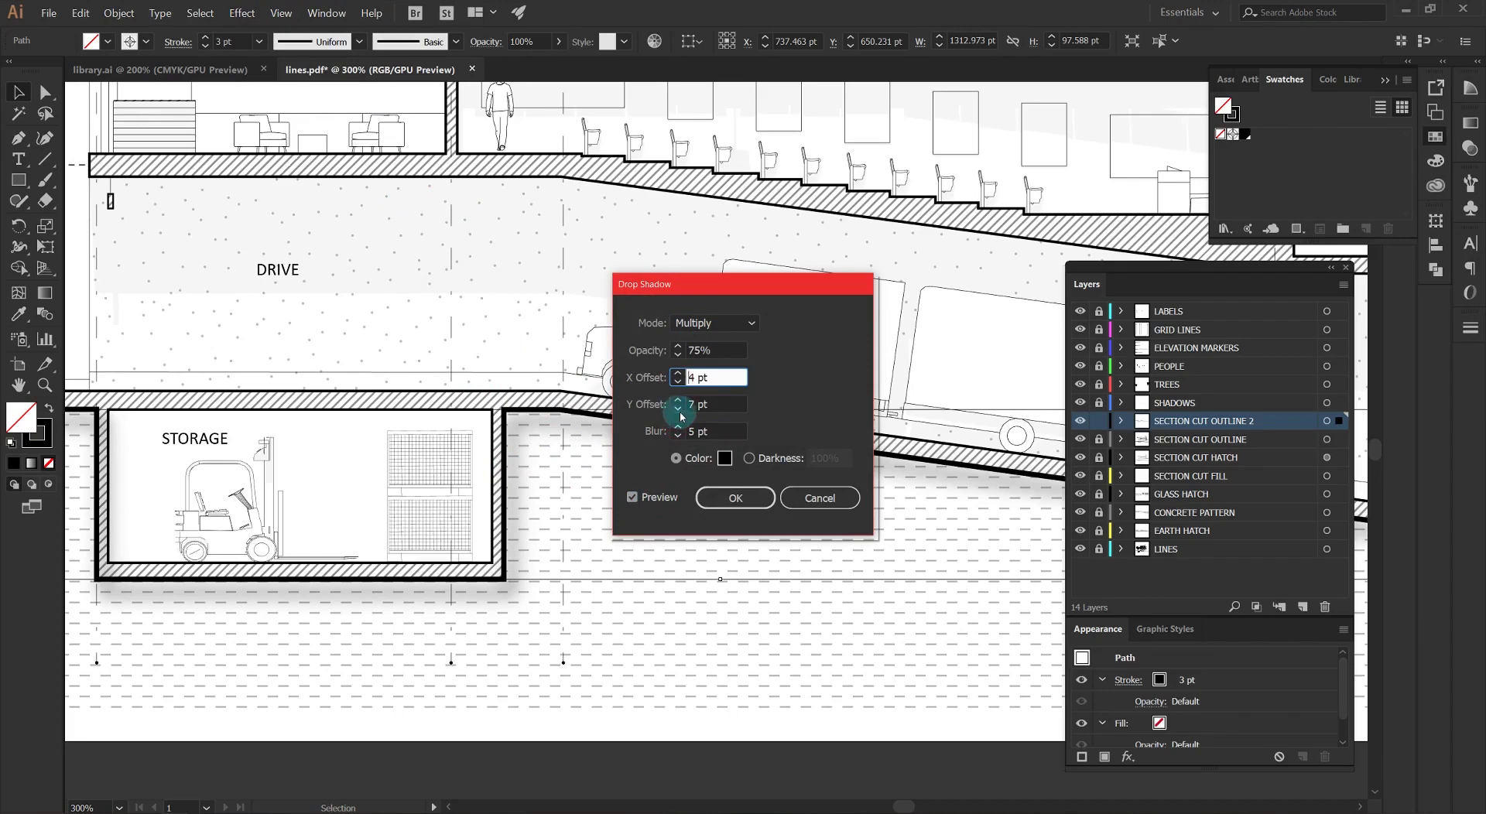
{"action": "key", "text": "Tab"}
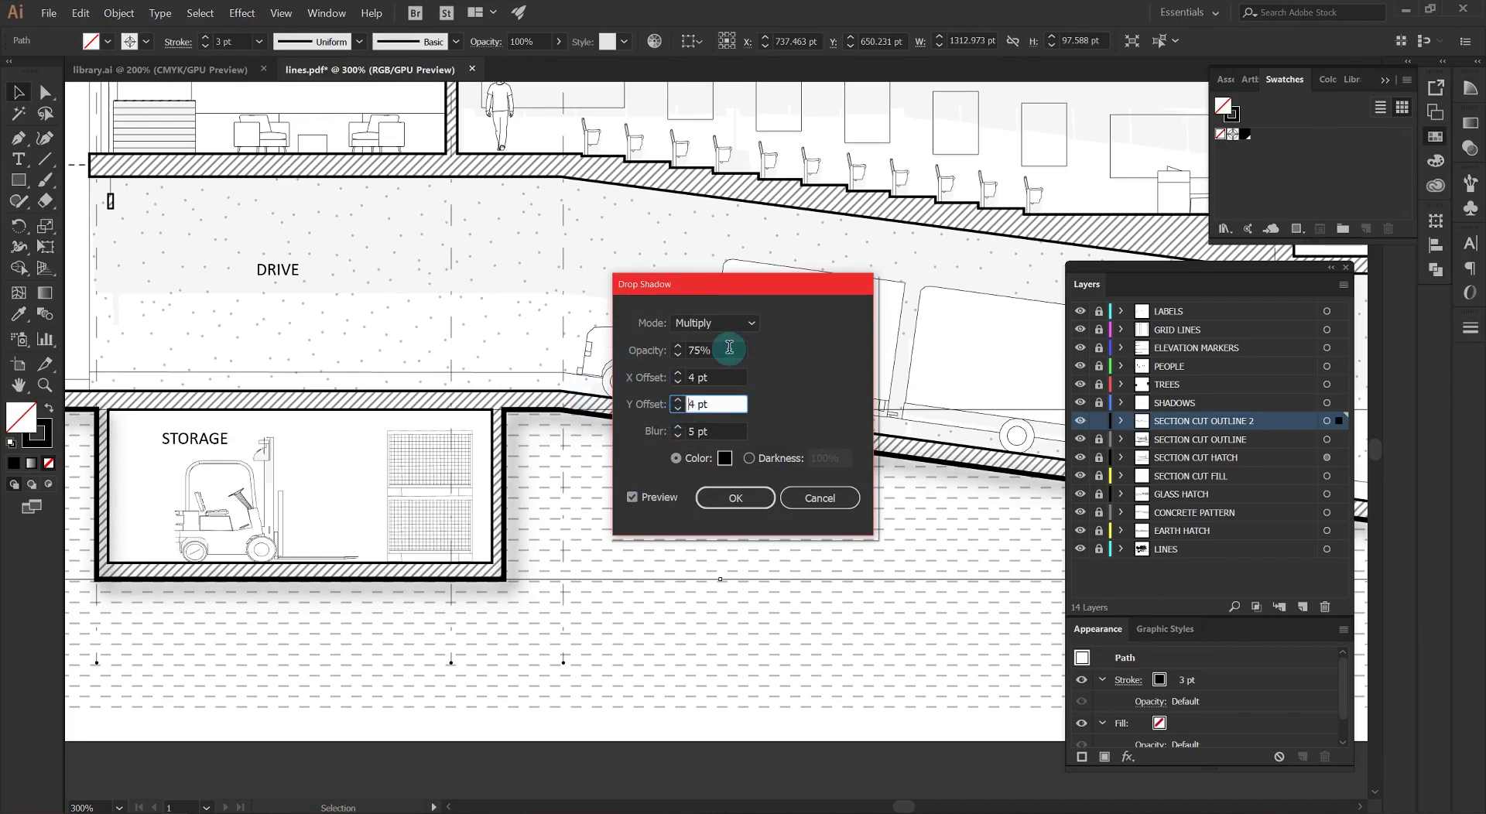
{"action": "left_click", "coordinate": [729, 348]}
{"action": "left_click", "coordinate": [718, 375]}
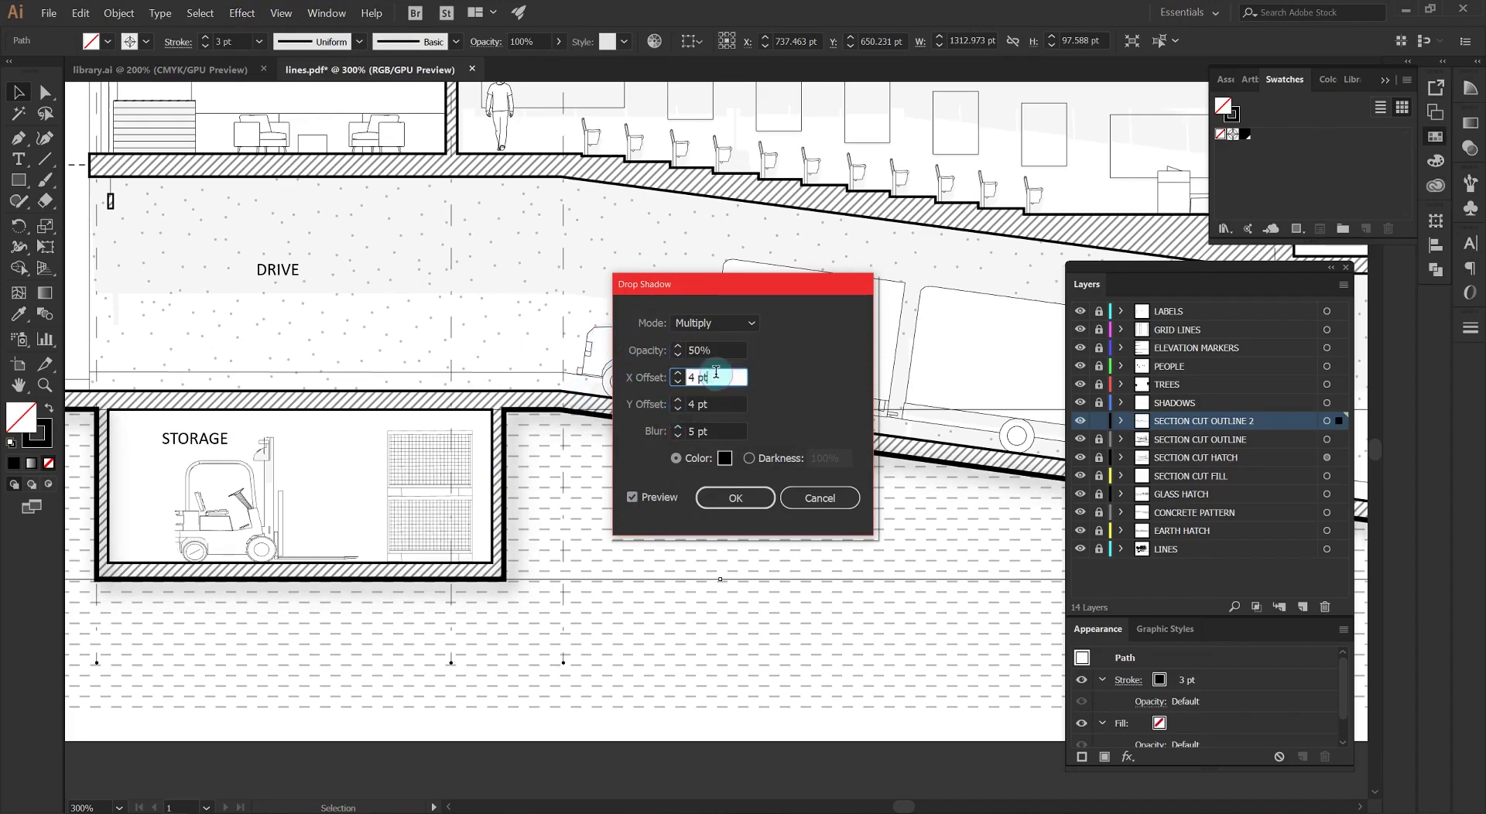
{"action": "left_click", "coordinate": [735, 498]}
{"action": "left_click", "coordinate": [648, 514]}
{"action": "scroll", "coordinate": [612, 502], "scroll_direction": "down", "scroll_amount": 2}
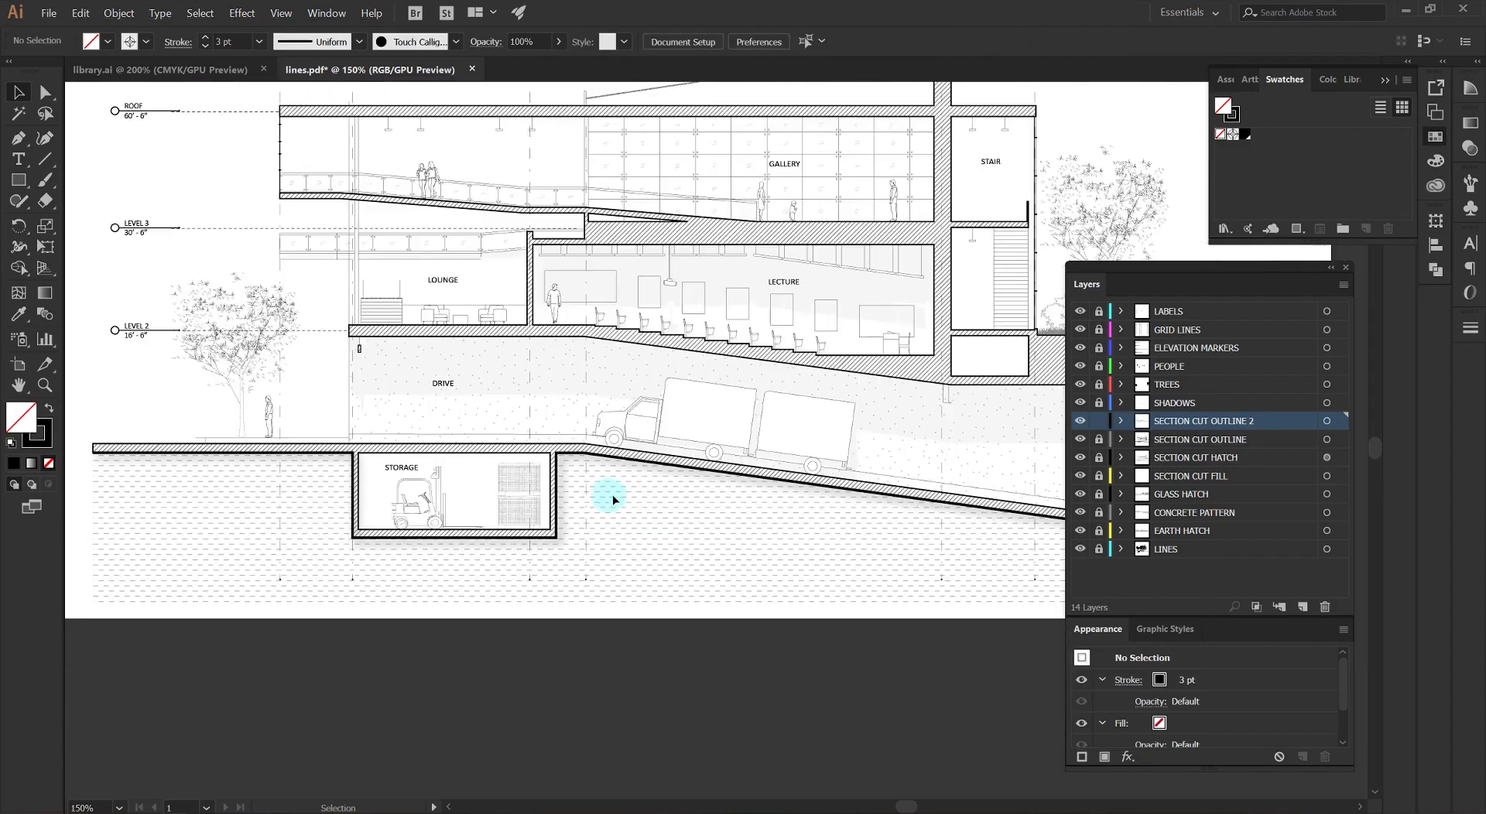
{"action": "scroll", "coordinate": [548, 525], "scroll_direction": "down", "scroll_amount": 1}
{"action": "scroll", "coordinate": [690, 476], "scroll_direction": "up", "scroll_amount": 1}
{"action": "left_click_drag", "start_coordinate": [724, 485], "coordinate": [744, 492]}
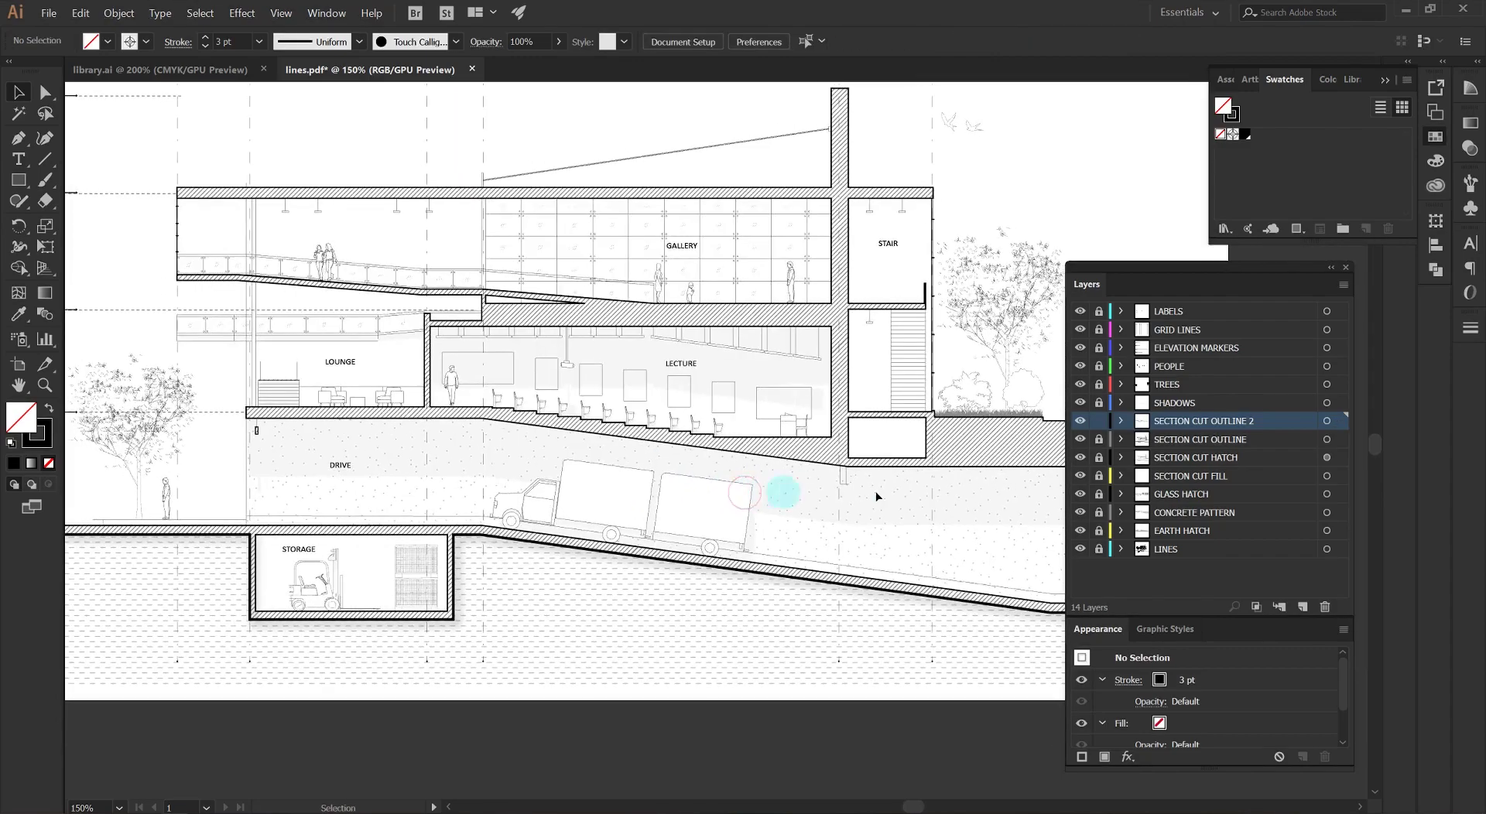
Leave only the SECTION CUT OUTLINE layer unlocked and select all of its outlines.
{"action": "left_click", "coordinate": [788, 462]}
{"action": "scroll", "coordinate": [679, 463], "scroll_direction": "up", "scroll_amount": 1}
{"action": "left_click_drag", "start_coordinate": [680, 464], "coordinate": [629, 483]}
{"action": "scroll", "coordinate": [640, 469], "scroll_direction": "down", "scroll_amount": 2}
{"action": "left_click_drag", "start_coordinate": [992, 629], "coordinate": [85, 196]}
{"action": "scroll", "coordinate": [496, 412], "scroll_direction": "up", "scroll_amount": 2}
Start a previewed drop shadow on the selected cut outlines with X and Y offsets of 2 pt.
{"action": "left_click", "coordinate": [242, 13]}
{"action": "mouse_move", "coordinate": [306, 204]}
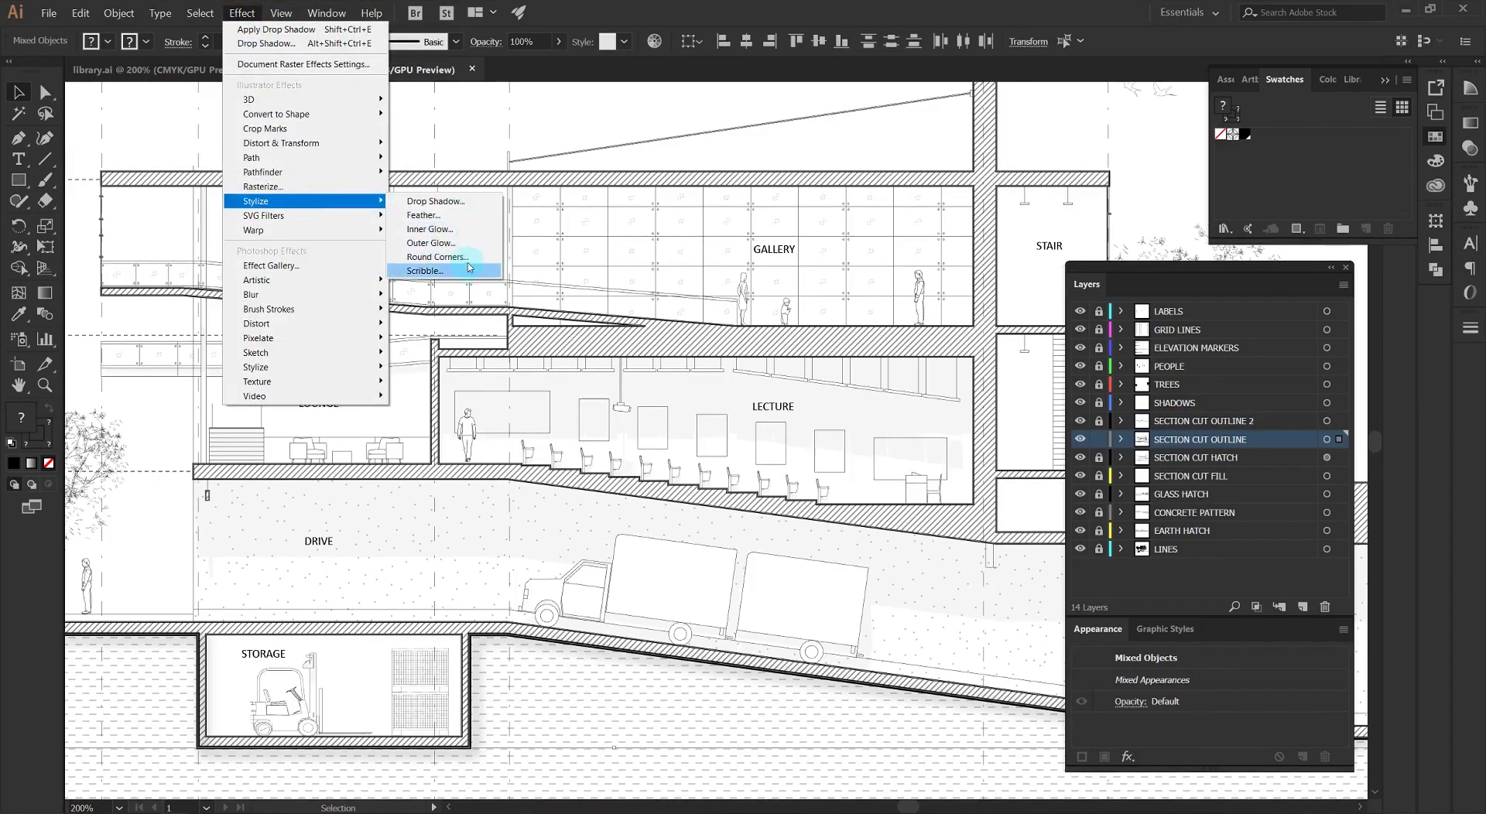
{"action": "left_click", "coordinate": [435, 201]}
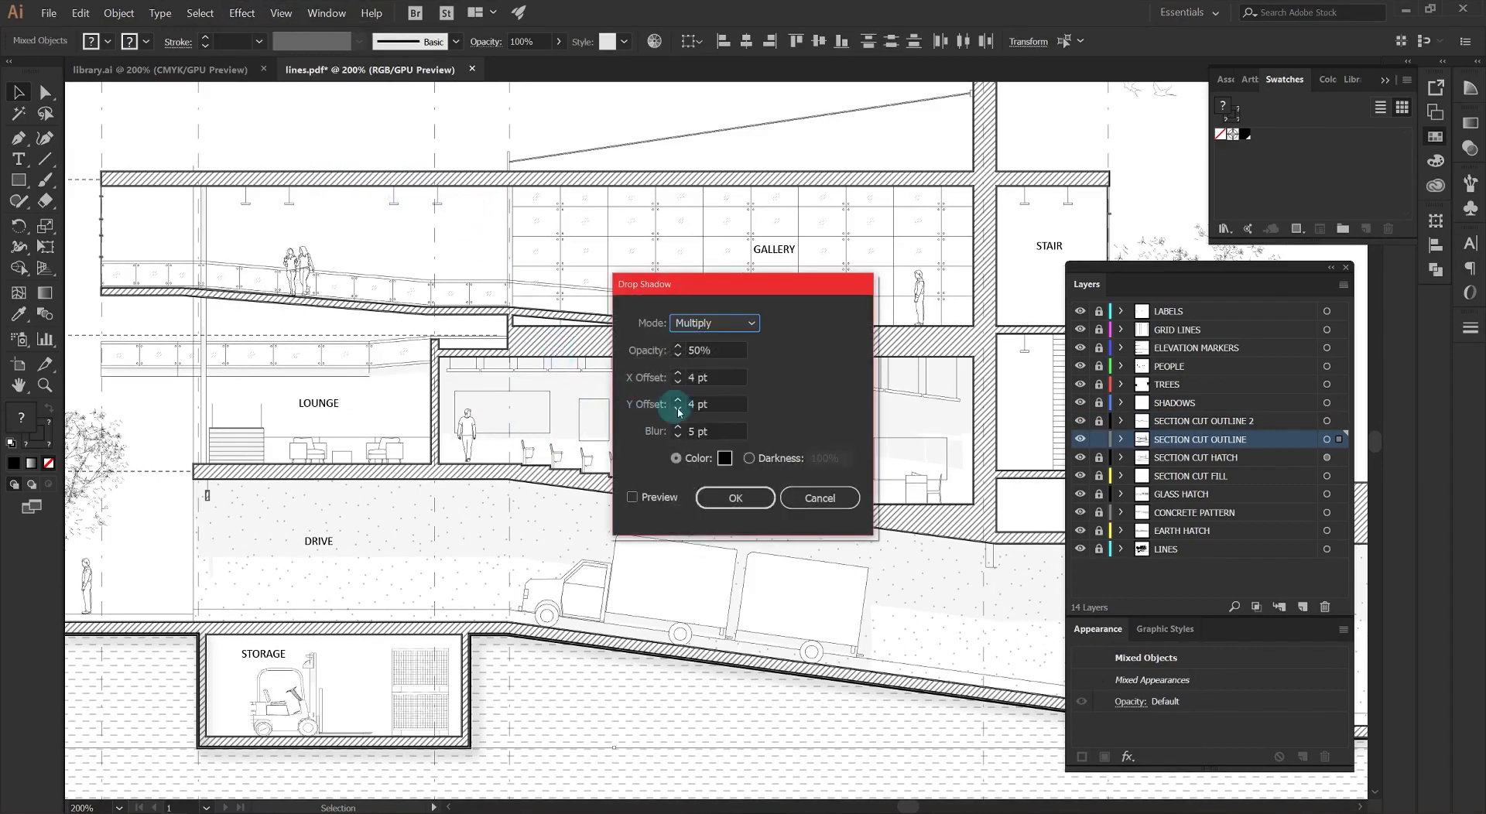
{"action": "left_click", "coordinate": [632, 498]}
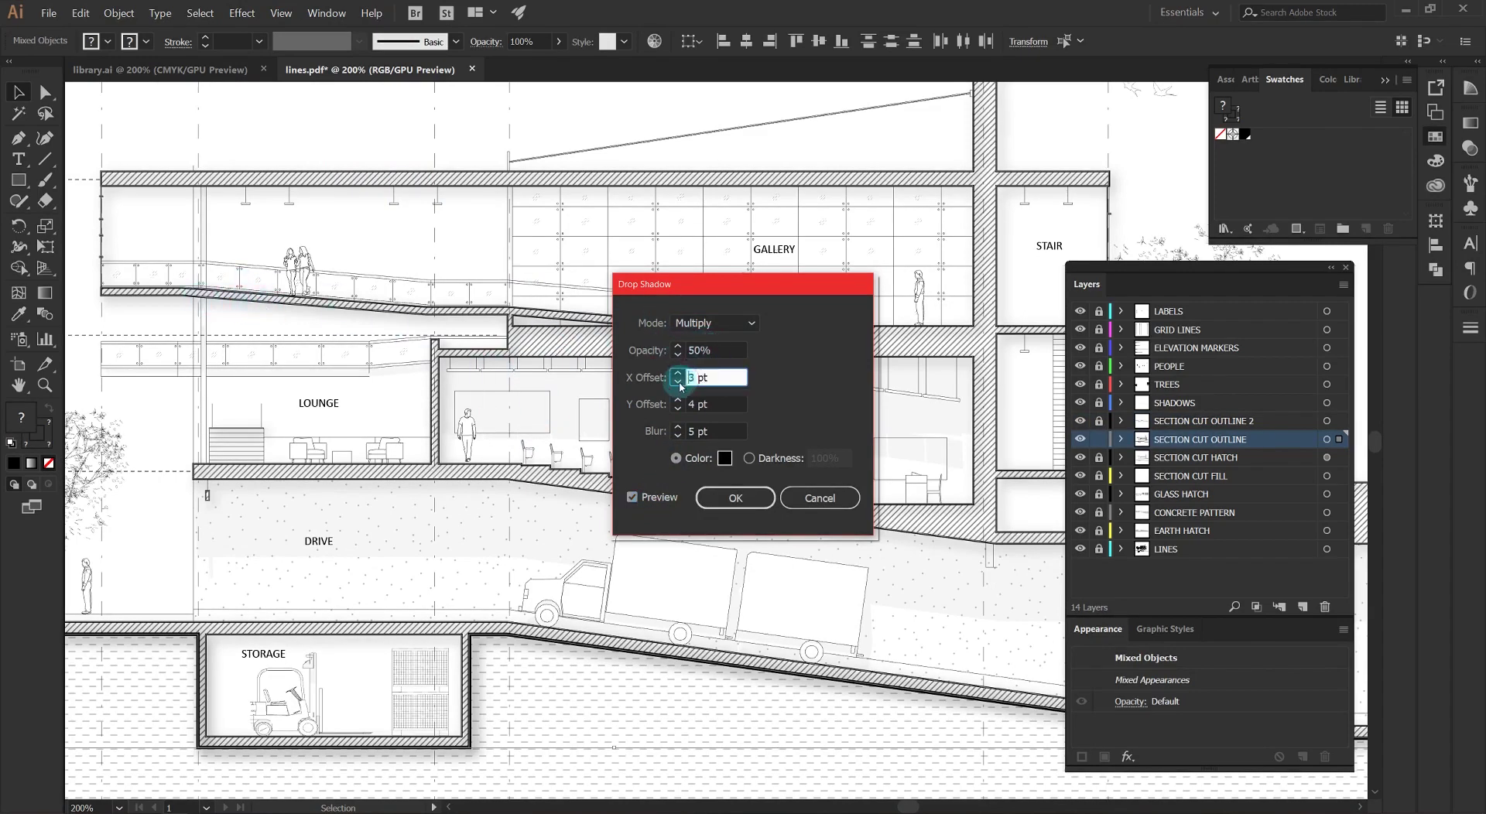
{"action": "left_click", "coordinate": [678, 409]}
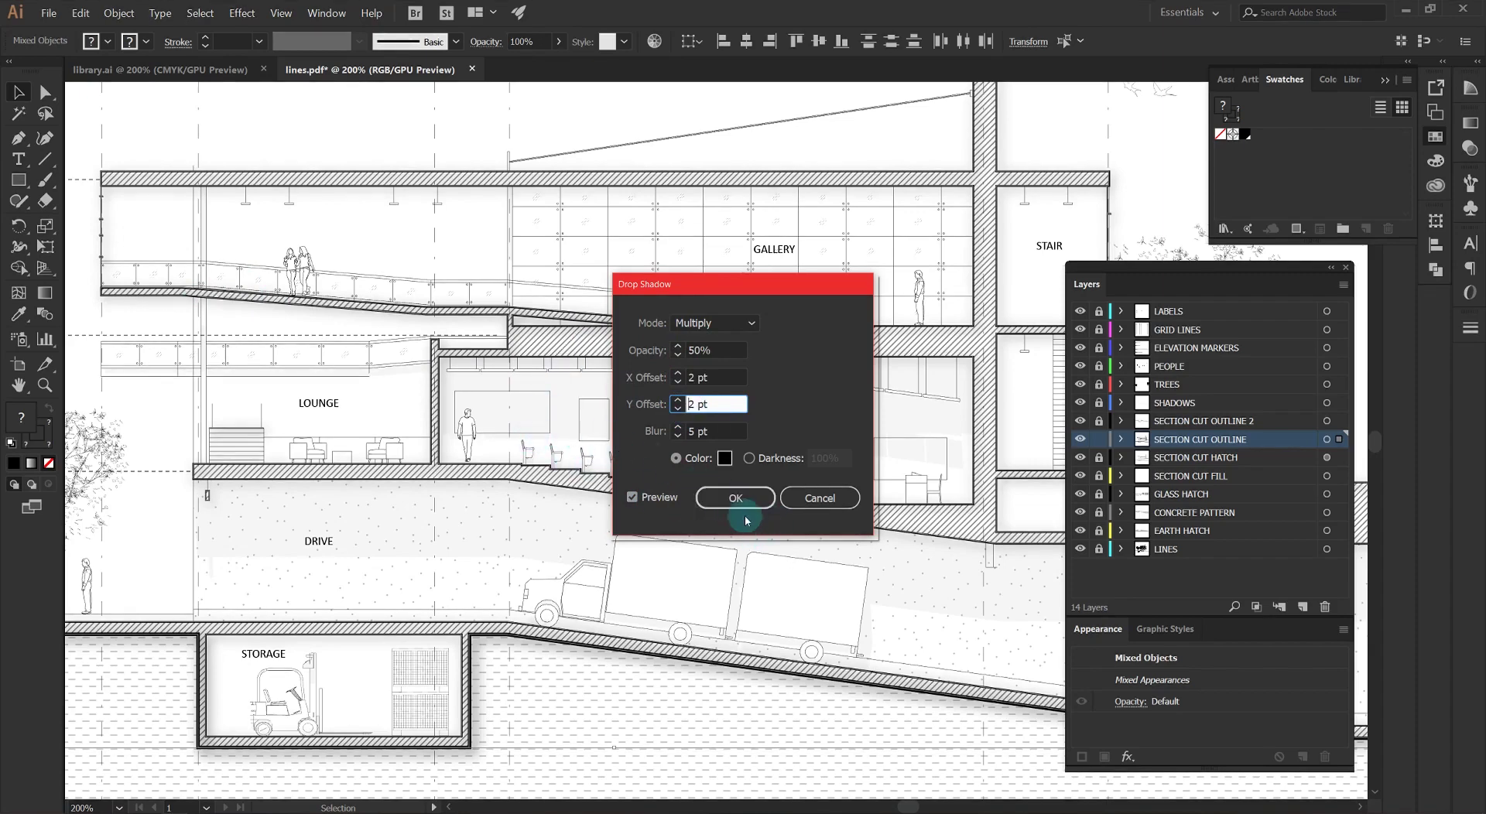
Try drop shadow opacities of 75% and 25% on the cut outlines.
{"action": "left_click_drag", "start_coordinate": [719, 351], "coordinate": [627, 353]}
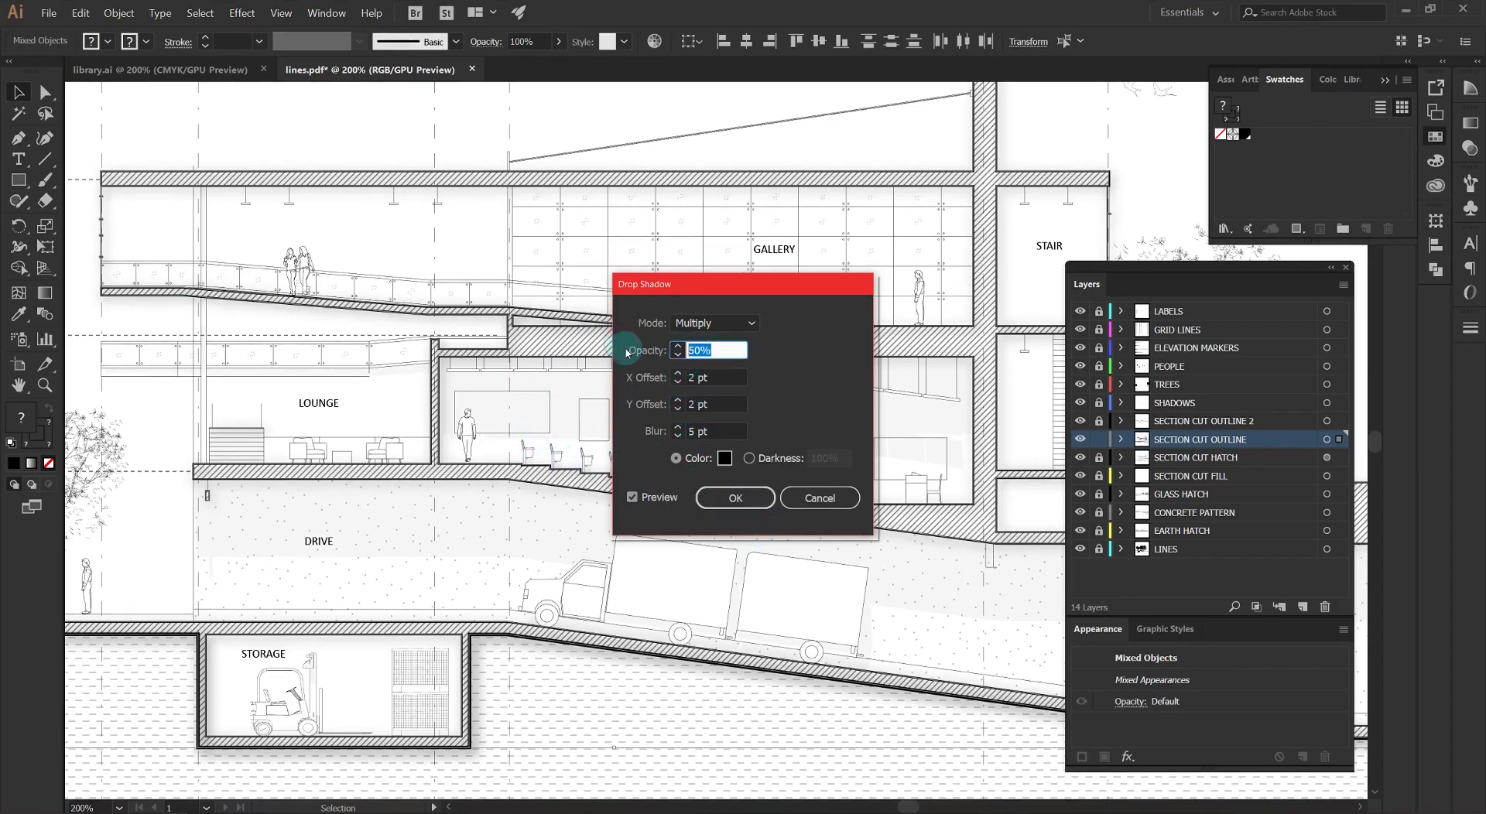
{"action": "left_click", "coordinate": [723, 376]}
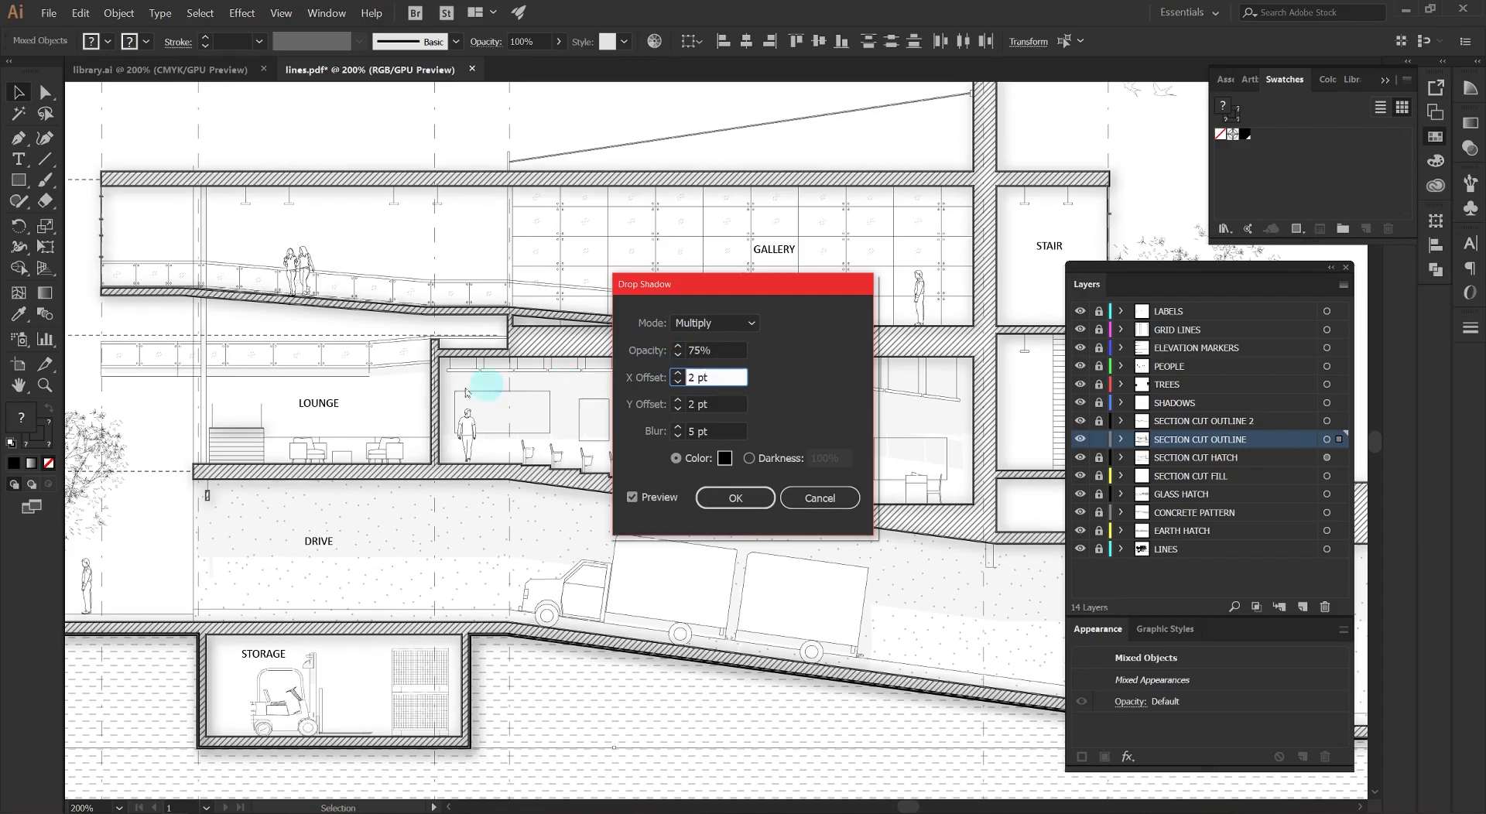
{"action": "left_click_drag", "start_coordinate": [725, 350], "coordinate": [533, 342]}
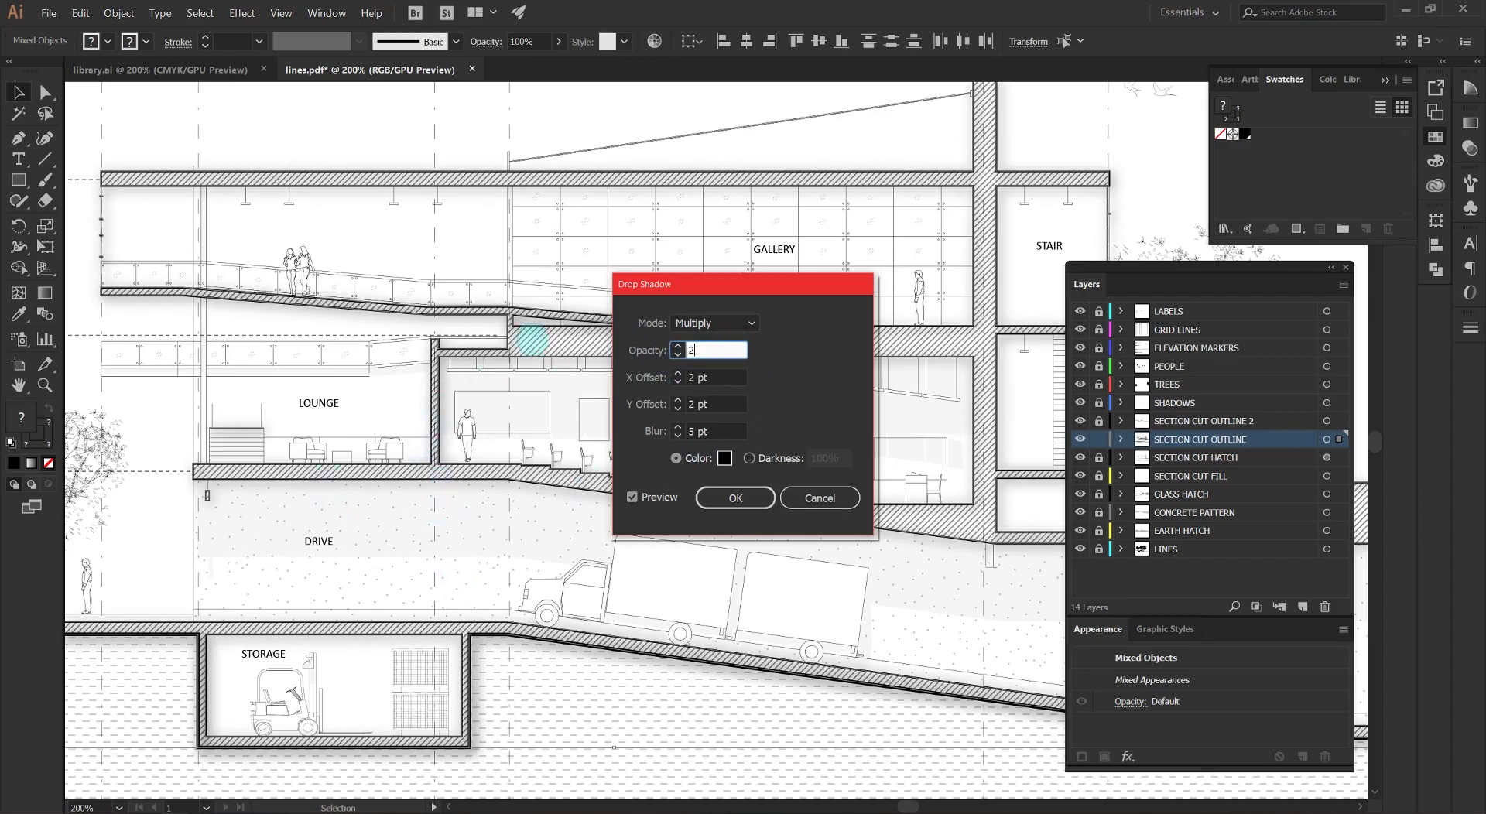
{"action": "left_click", "coordinate": [695, 377]}
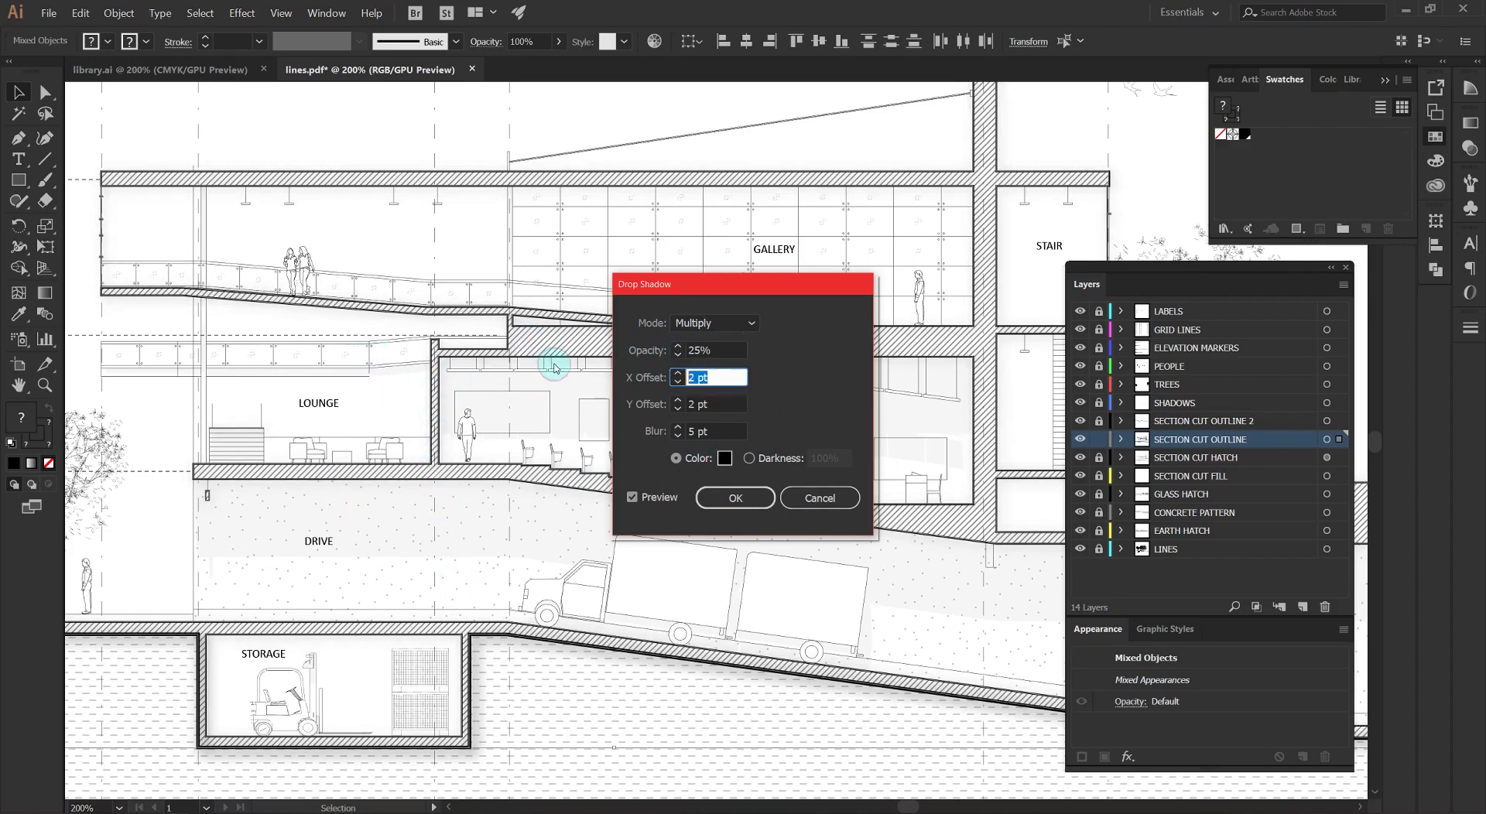
Set the drop shadow opacity to 50%, apply it to the cut outlines and deselect them.
{"action": "left_click_drag", "start_coordinate": [710, 351], "coordinate": [654, 342]}
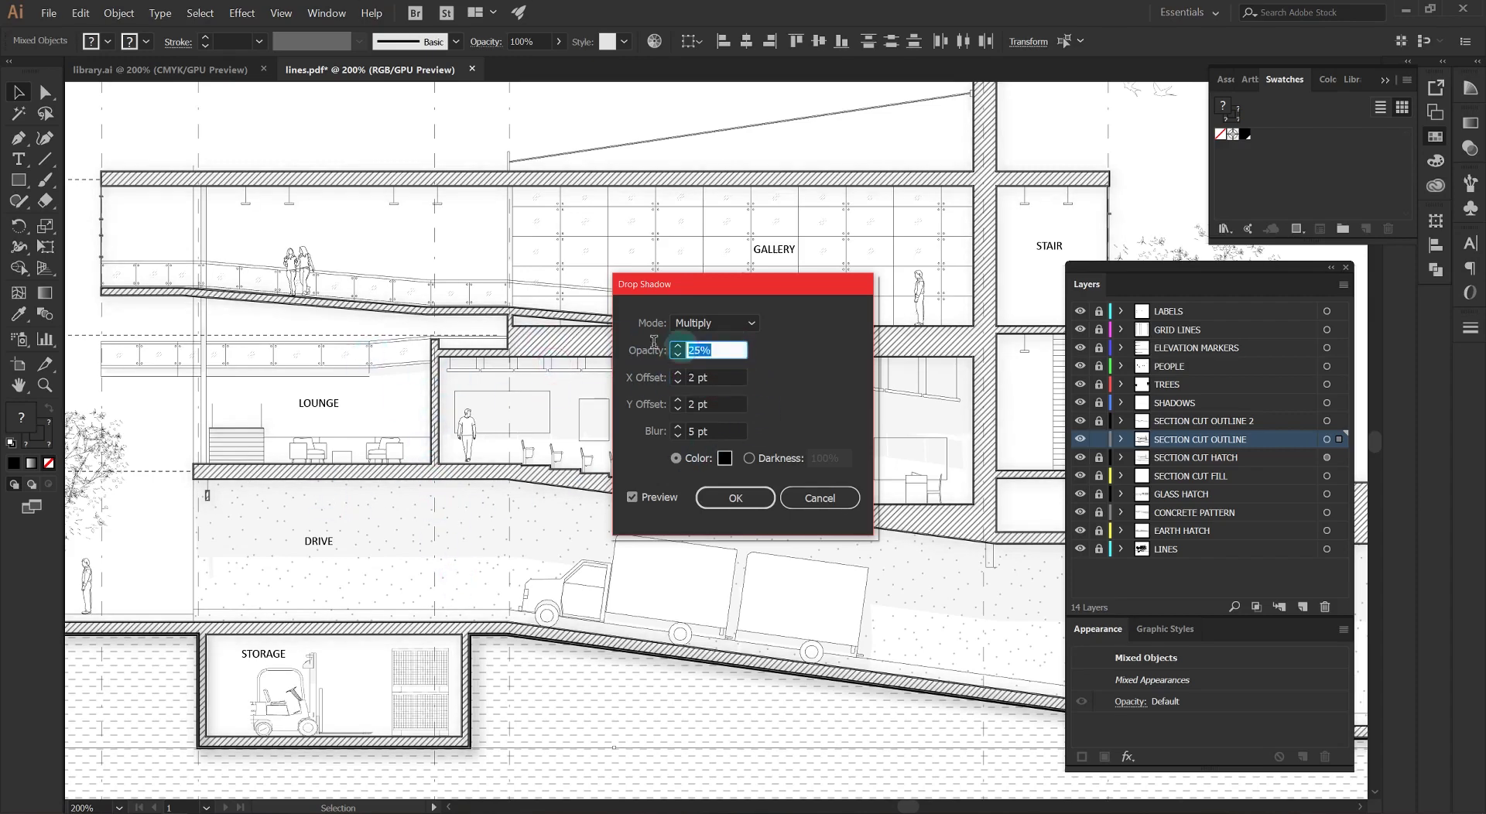
{"action": "type", "text": "50"}
{"action": "left_click", "coordinate": [711, 390]}
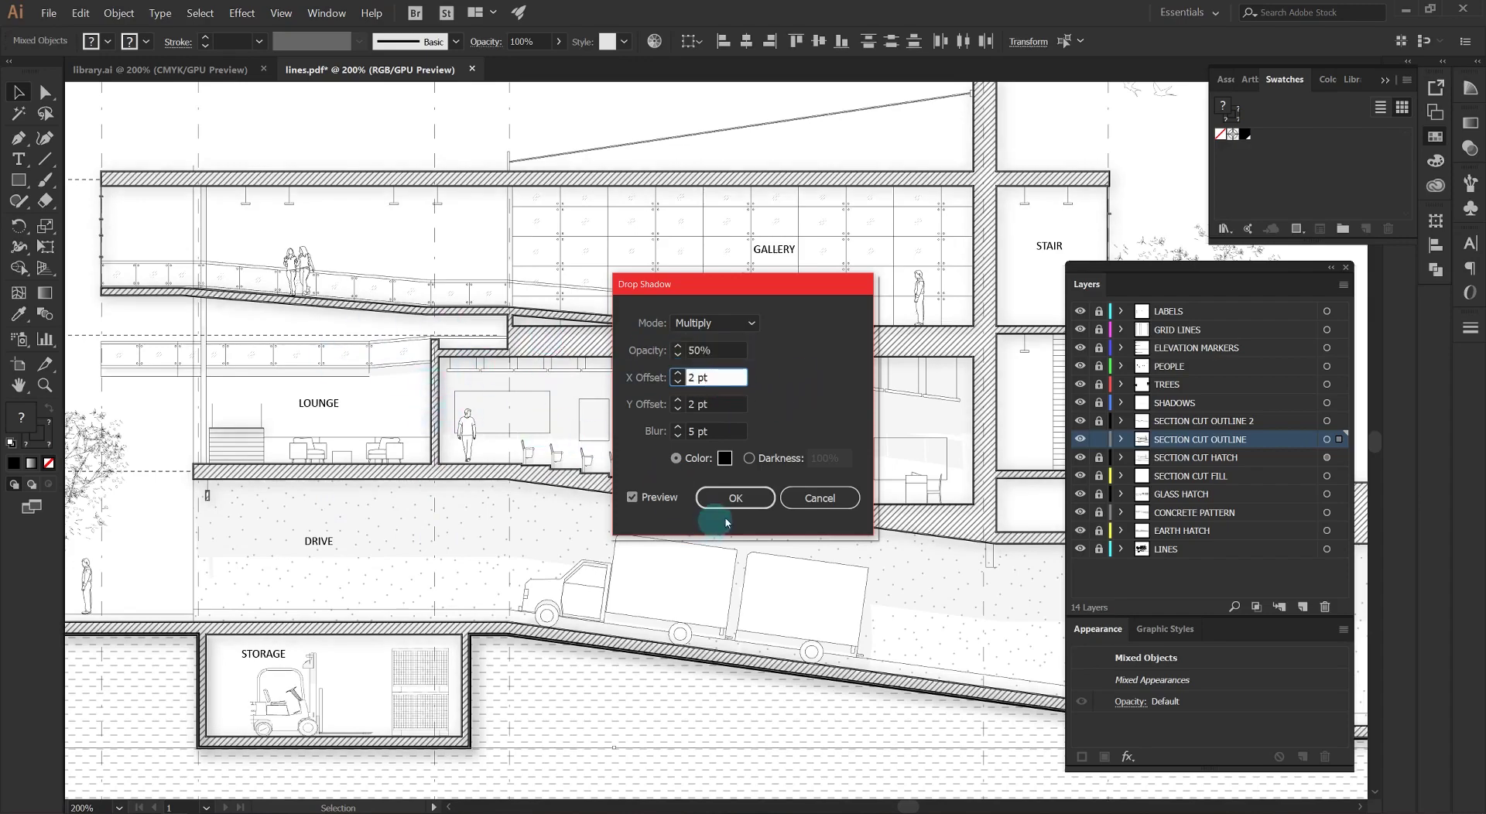
{"action": "left_click", "coordinate": [734, 502]}
{"action": "scroll", "coordinate": [563, 523], "scroll_direction": "down", "scroll_amount": 2}
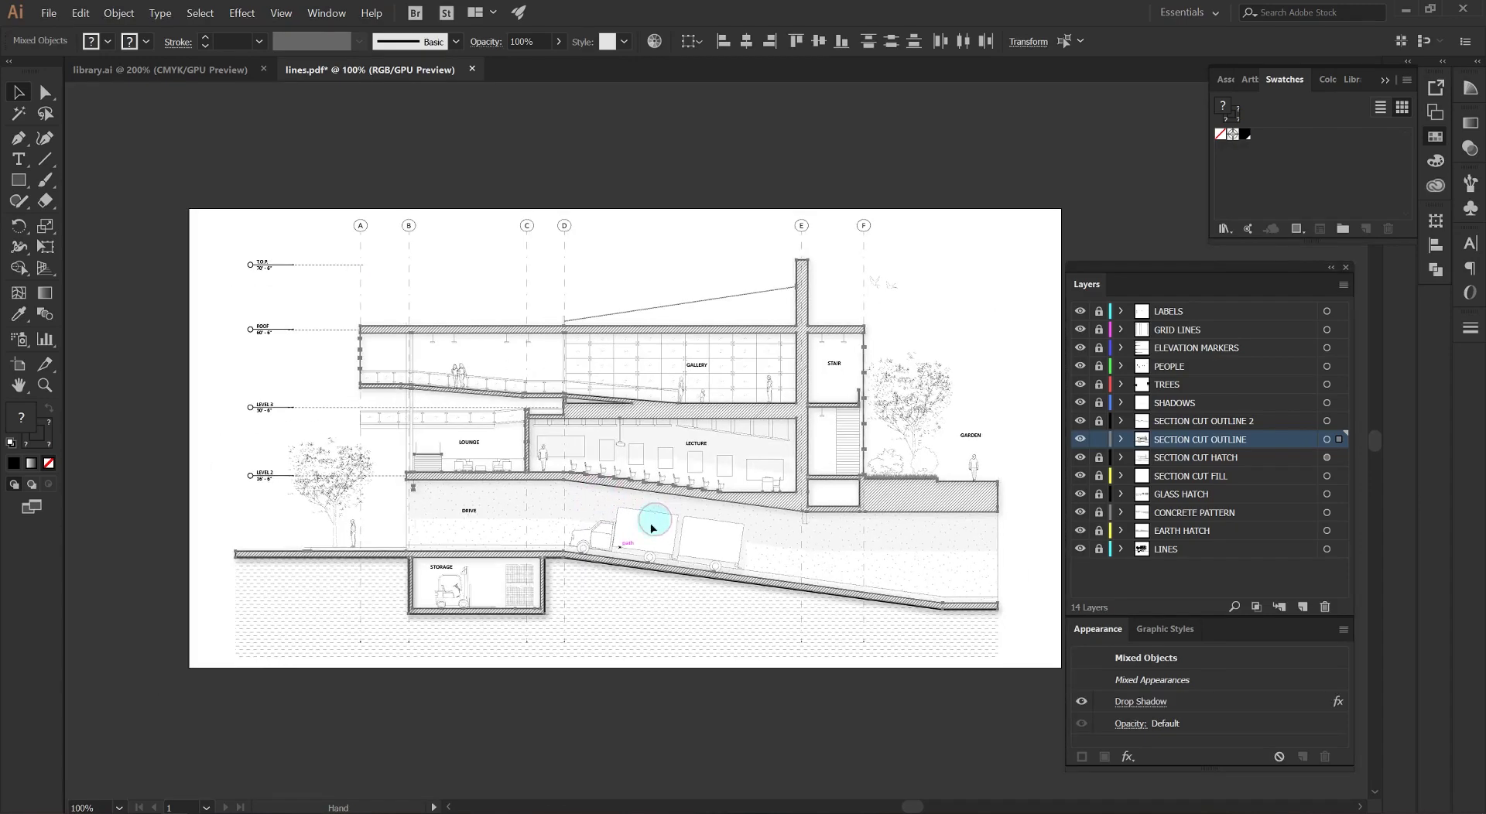
{"action": "left_click", "coordinate": [628, 561]}
{"action": "scroll", "coordinate": [605, 555], "scroll_direction": "up", "scroll_amount": 1}
{"action": "mouse_move", "coordinate": [520, 412]}
{"action": "left_mouse_down"}
{"action": "mouse_move", "coordinate": [494, 365]}
{"action": "mouse_move", "coordinate": [501, 424]}
{"action": "left_mouse_up"}
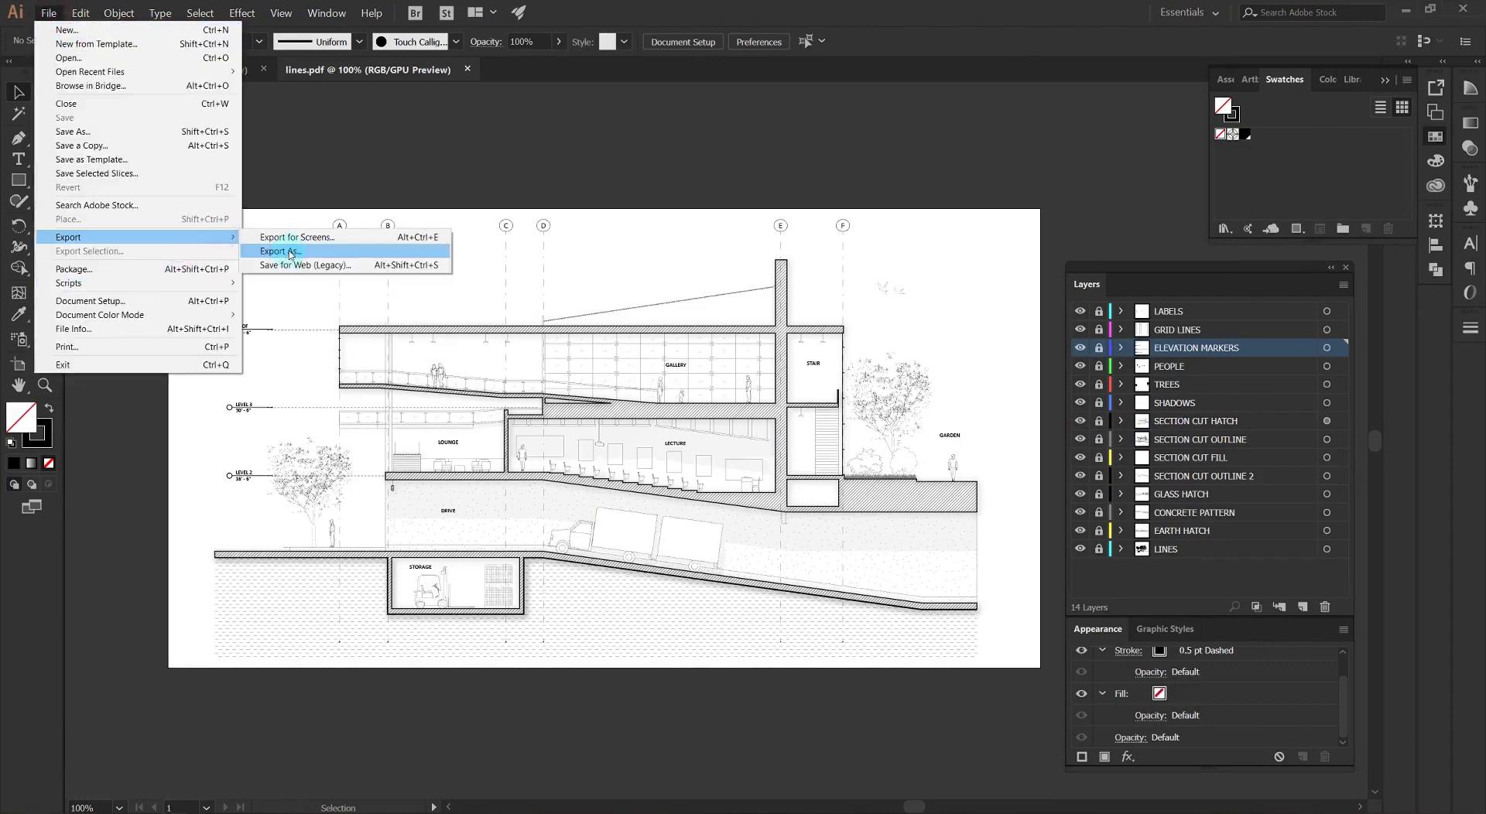
Export the finished section drawing as a PNG file named Section.
{"action": "type", "text": "Section"}
{"action": "left_click", "coordinate": [252, 359]}
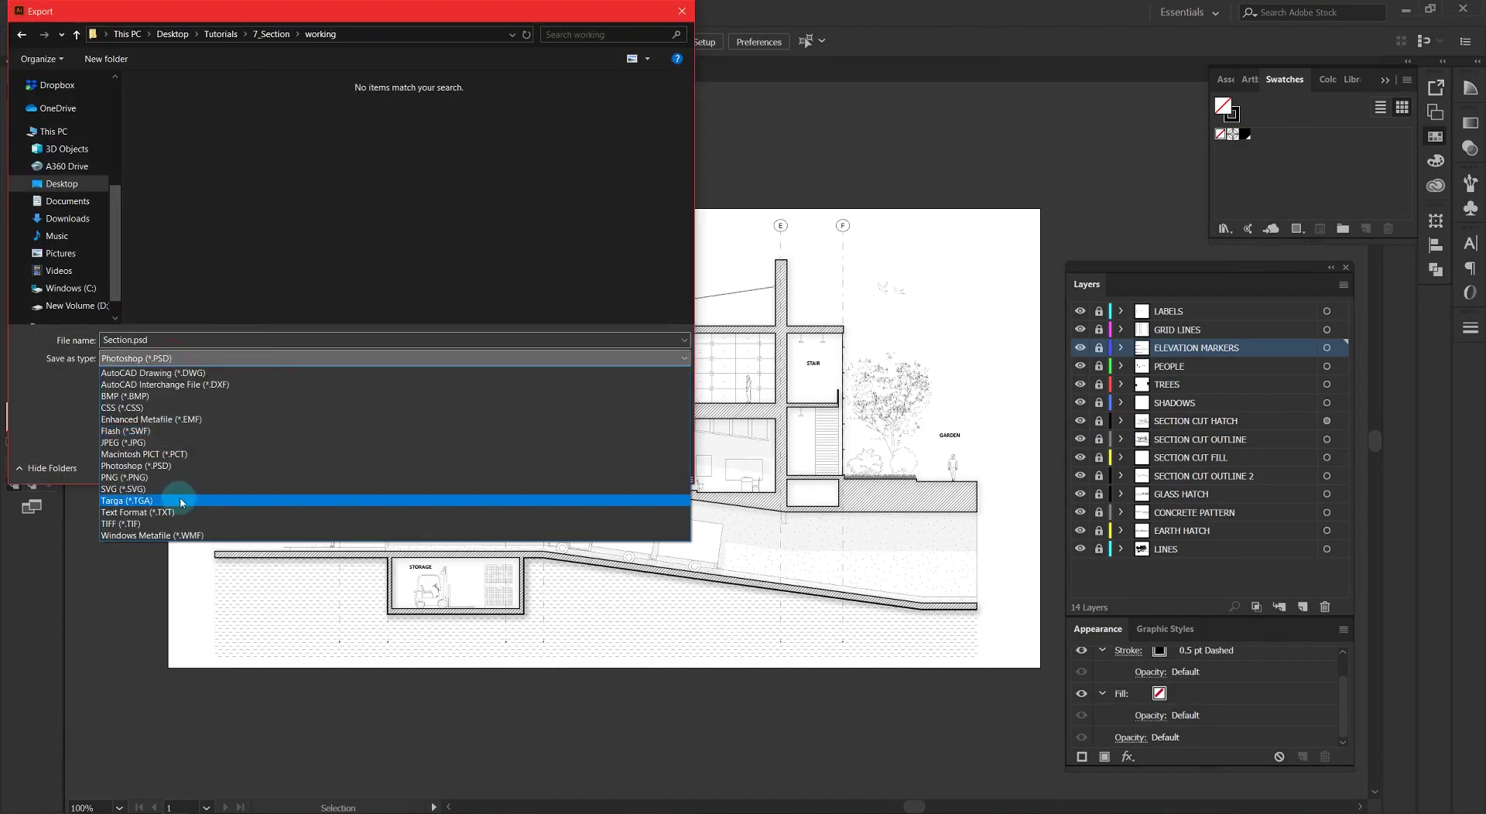
{"action": "left_click", "coordinate": [183, 478]}
{"action": "left_click", "coordinate": [575, 466]}
{"action": "left_click", "coordinate": [200, 233]}
{"action": "left_click", "coordinate": [189, 273]}
{"action": "left_click", "coordinate": [171, 379]}
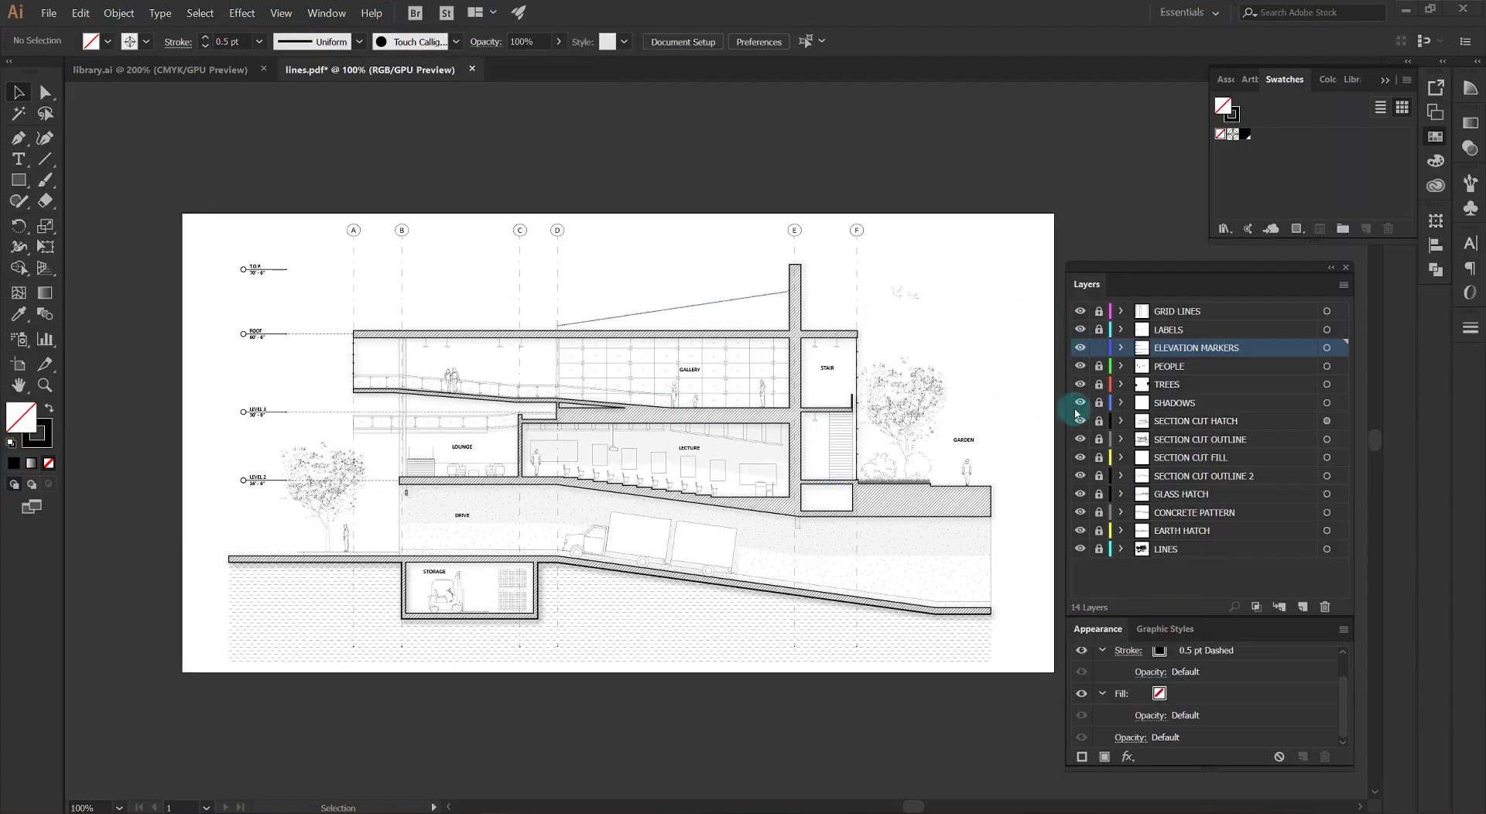
Hide the SHADOWS layer and remove the Drop Shadow effect from the group on the SECTION CUT OUTLINE layer.
{"action": "left_click", "coordinate": [1080, 404]}
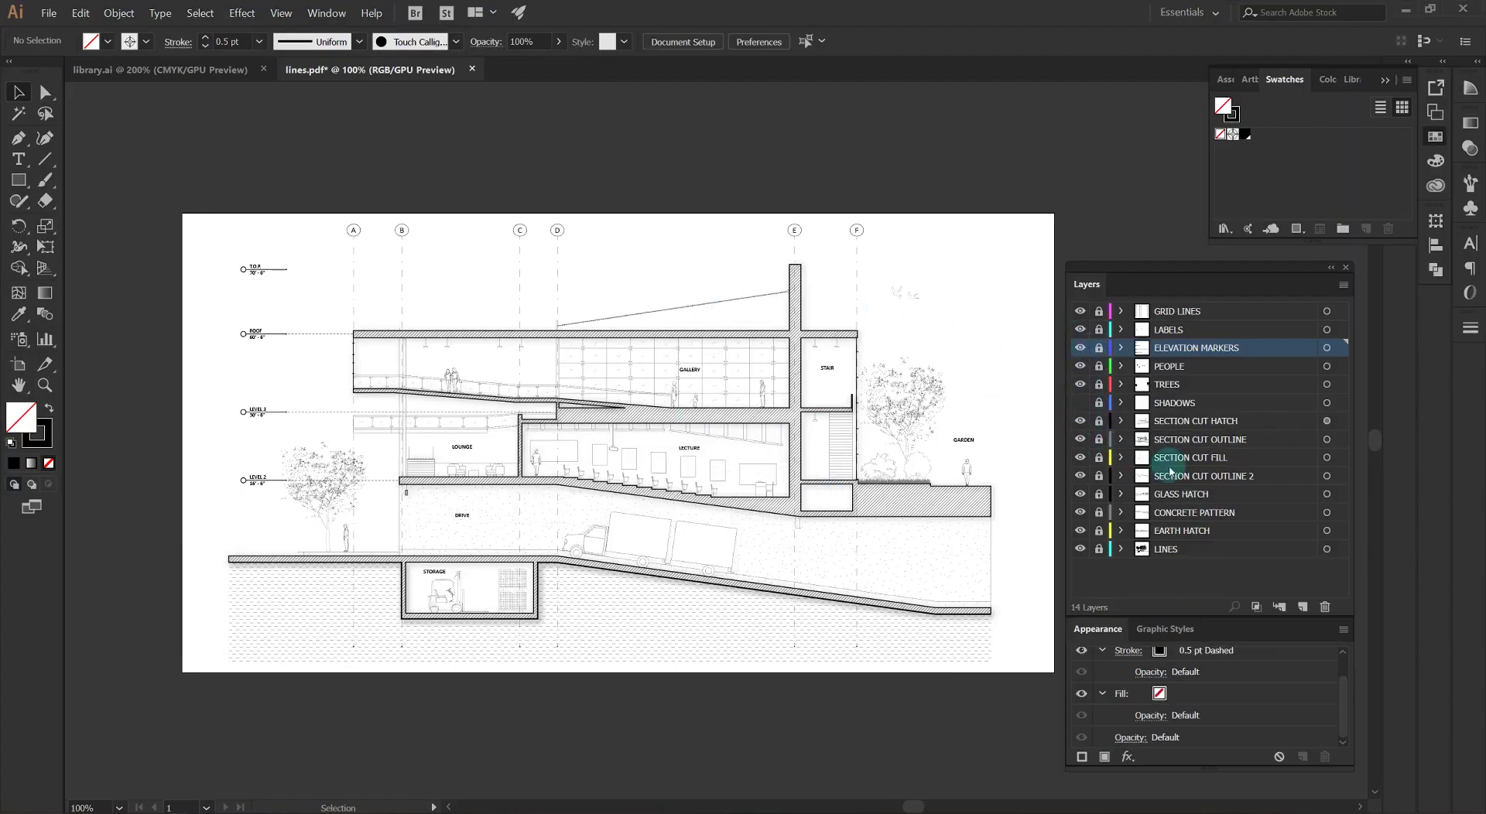
{"action": "left_click", "coordinate": [1098, 402]}
{"action": "left_click", "coordinate": [769, 407]}
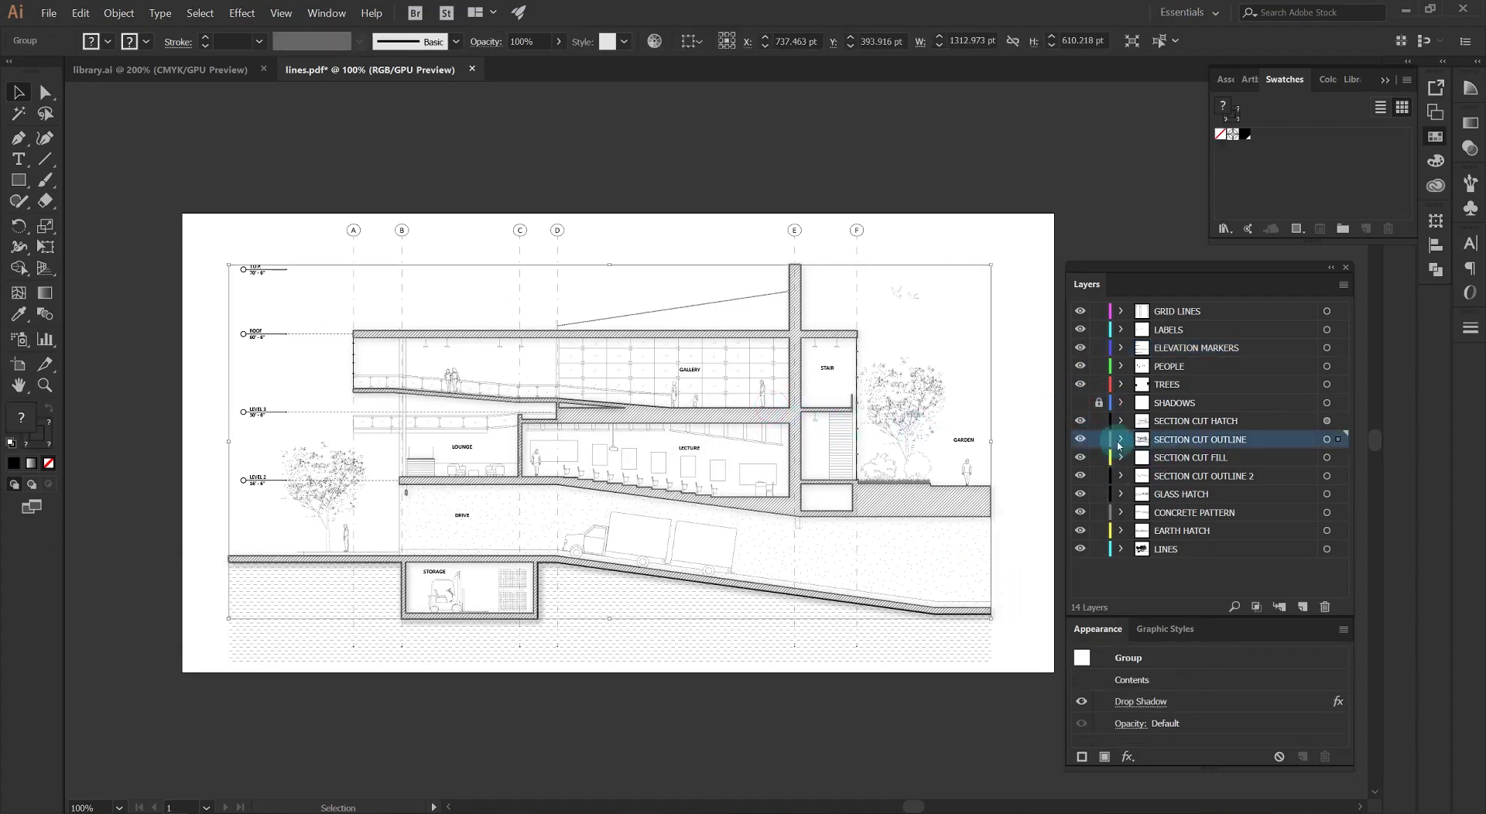
{"action": "left_click", "coordinate": [1192, 706]}
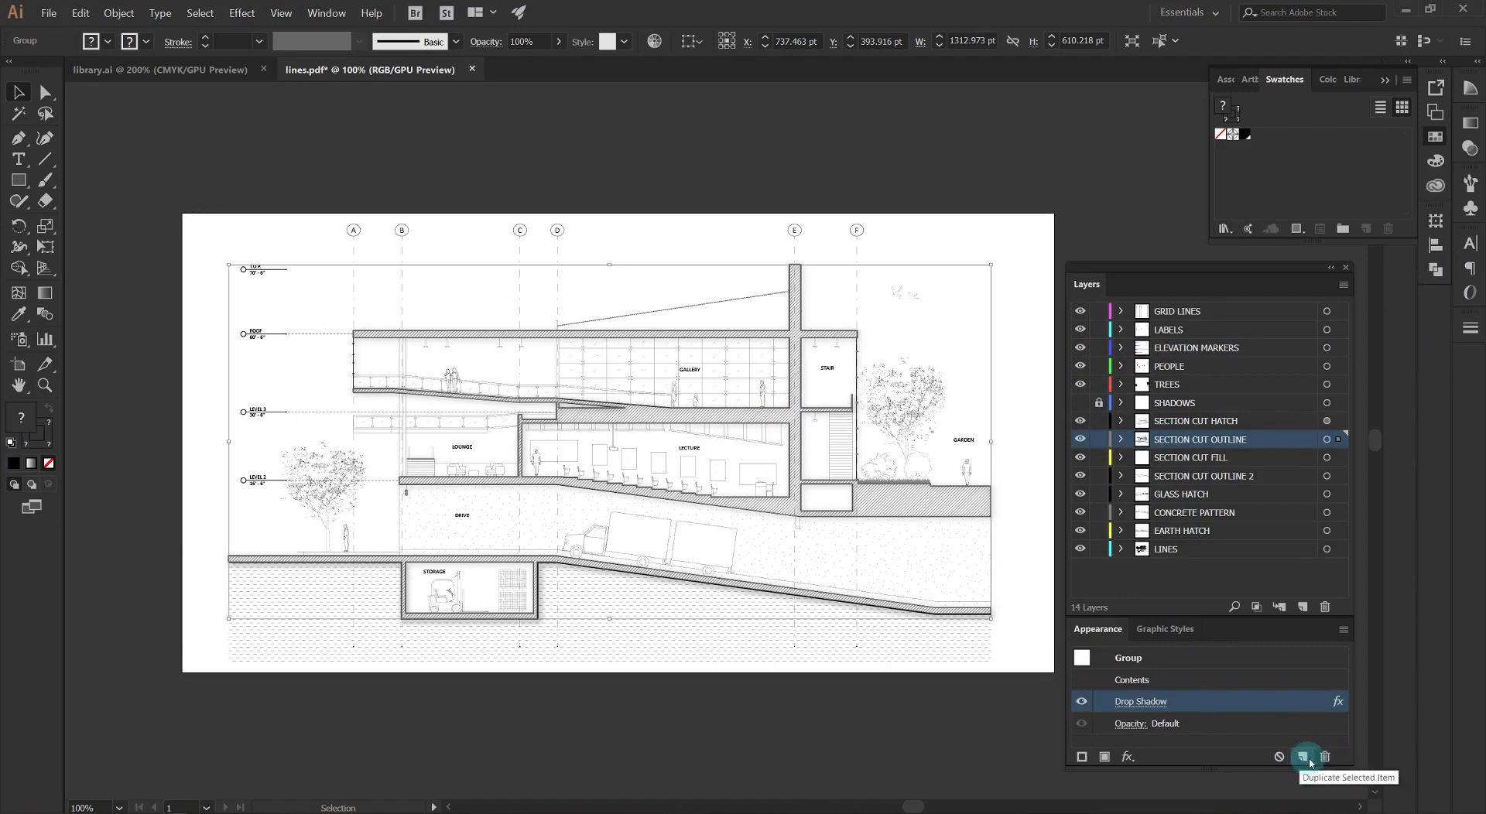
{"action": "left_click", "coordinate": [1325, 756]}
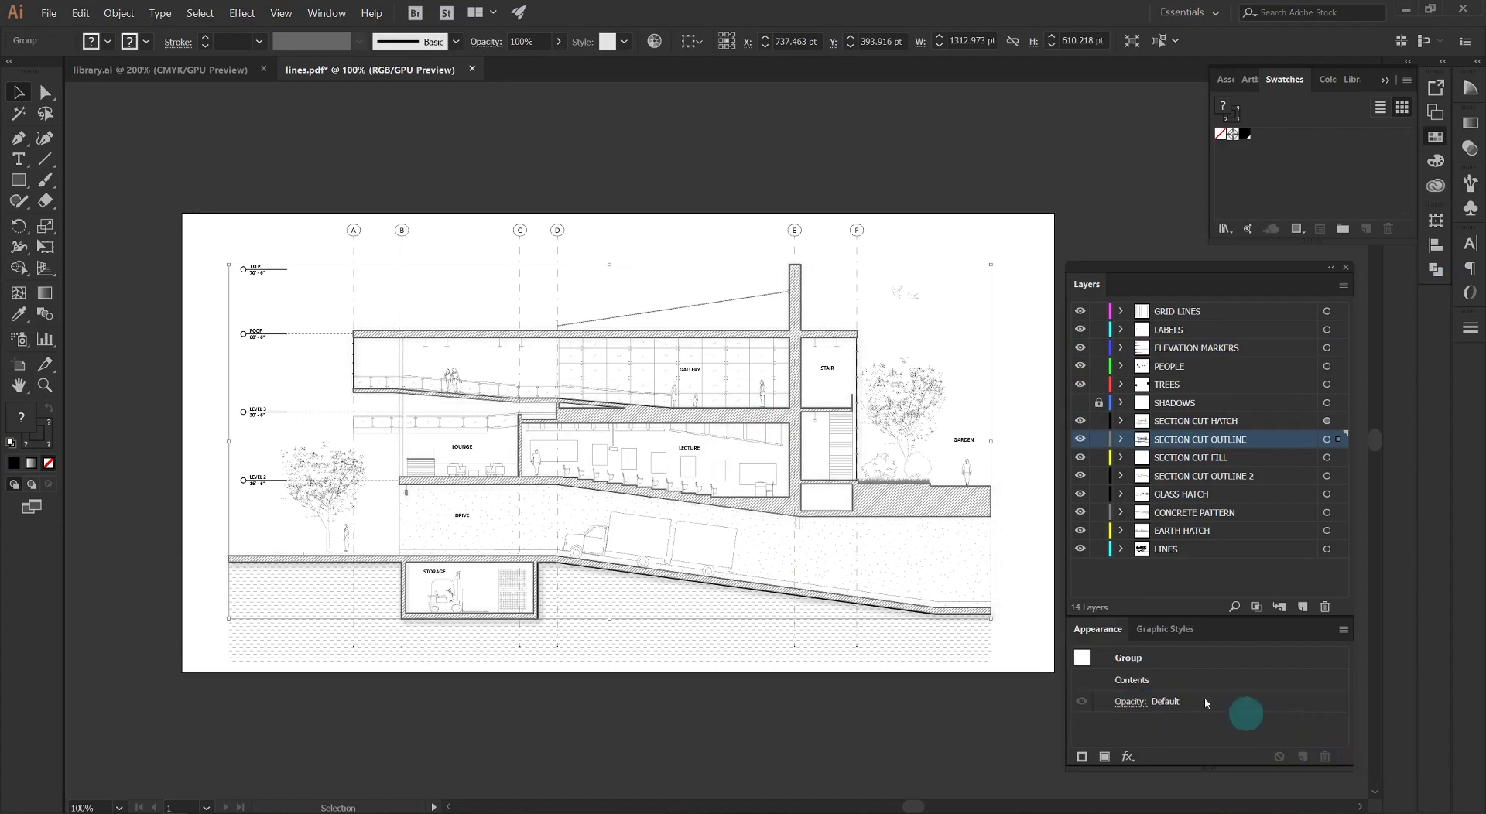
Remove the Drop Shadow effect from the path on the SECTION CUT OUTLINE 2 layer and deselect it.
{"action": "left_click", "coordinate": [842, 609]}
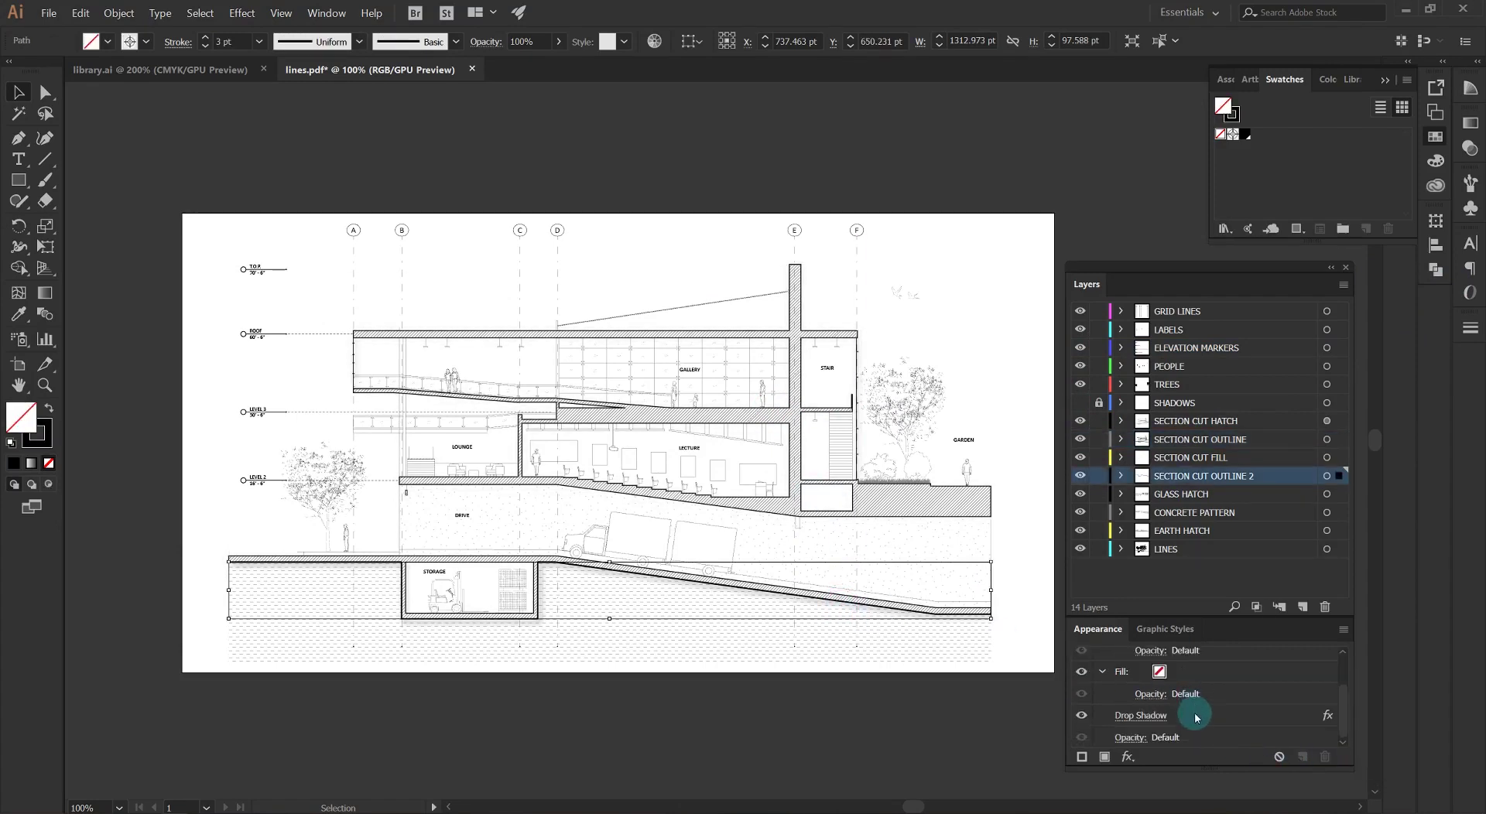
{"action": "left_click", "coordinate": [1245, 719]}
{"action": "left_click", "coordinate": [1325, 756]}
{"action": "left_click", "coordinate": [962, 685]}
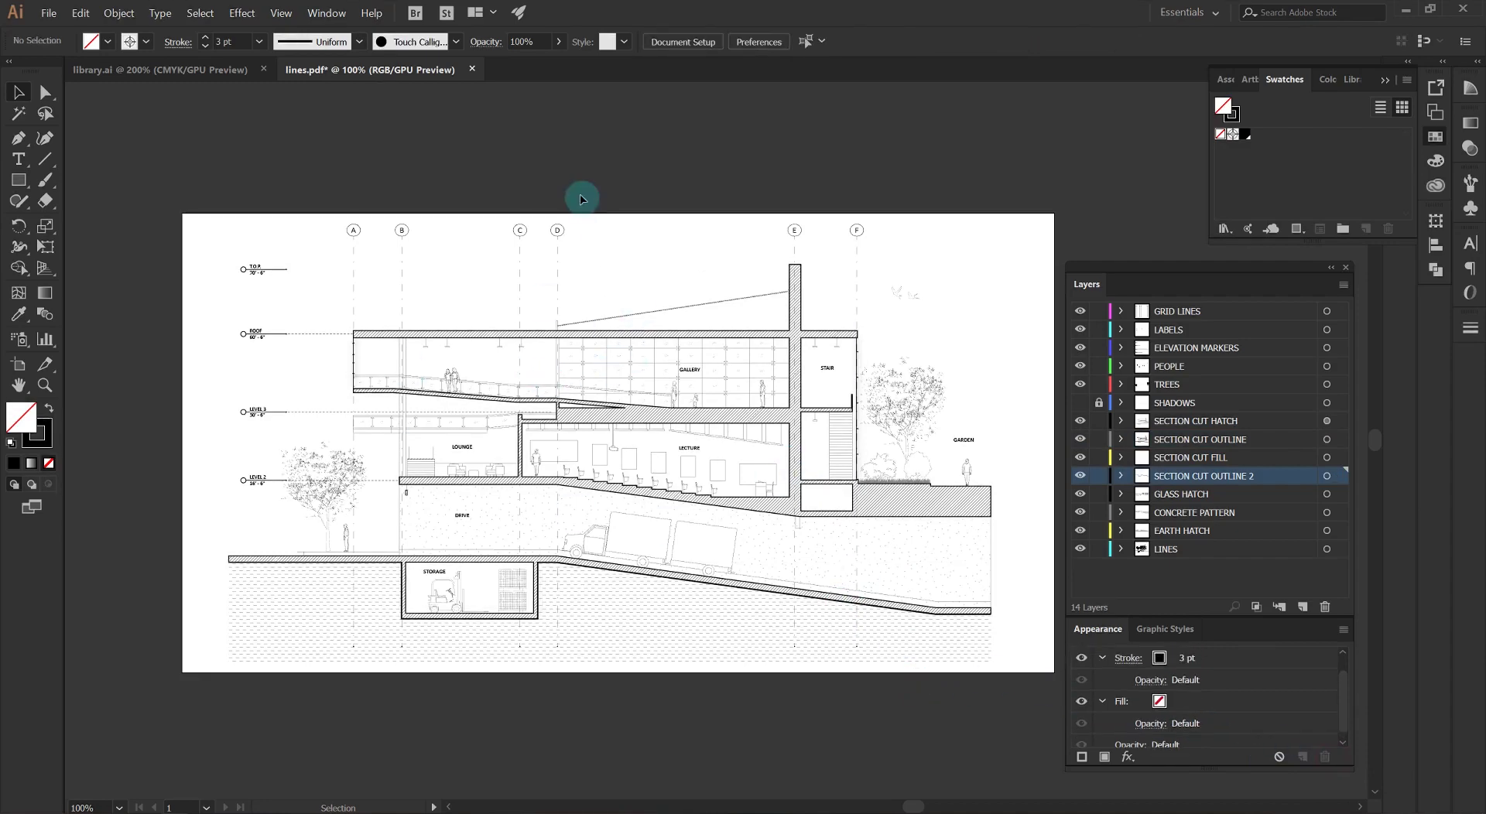
Export the drawing as a JPEG named Section no shadow with the Grayscale color model.
{"action": "left_click", "coordinate": [49, 13]}
{"action": "mouse_move", "coordinate": [70, 230]}
{"action": "left_click", "coordinate": [298, 247]}
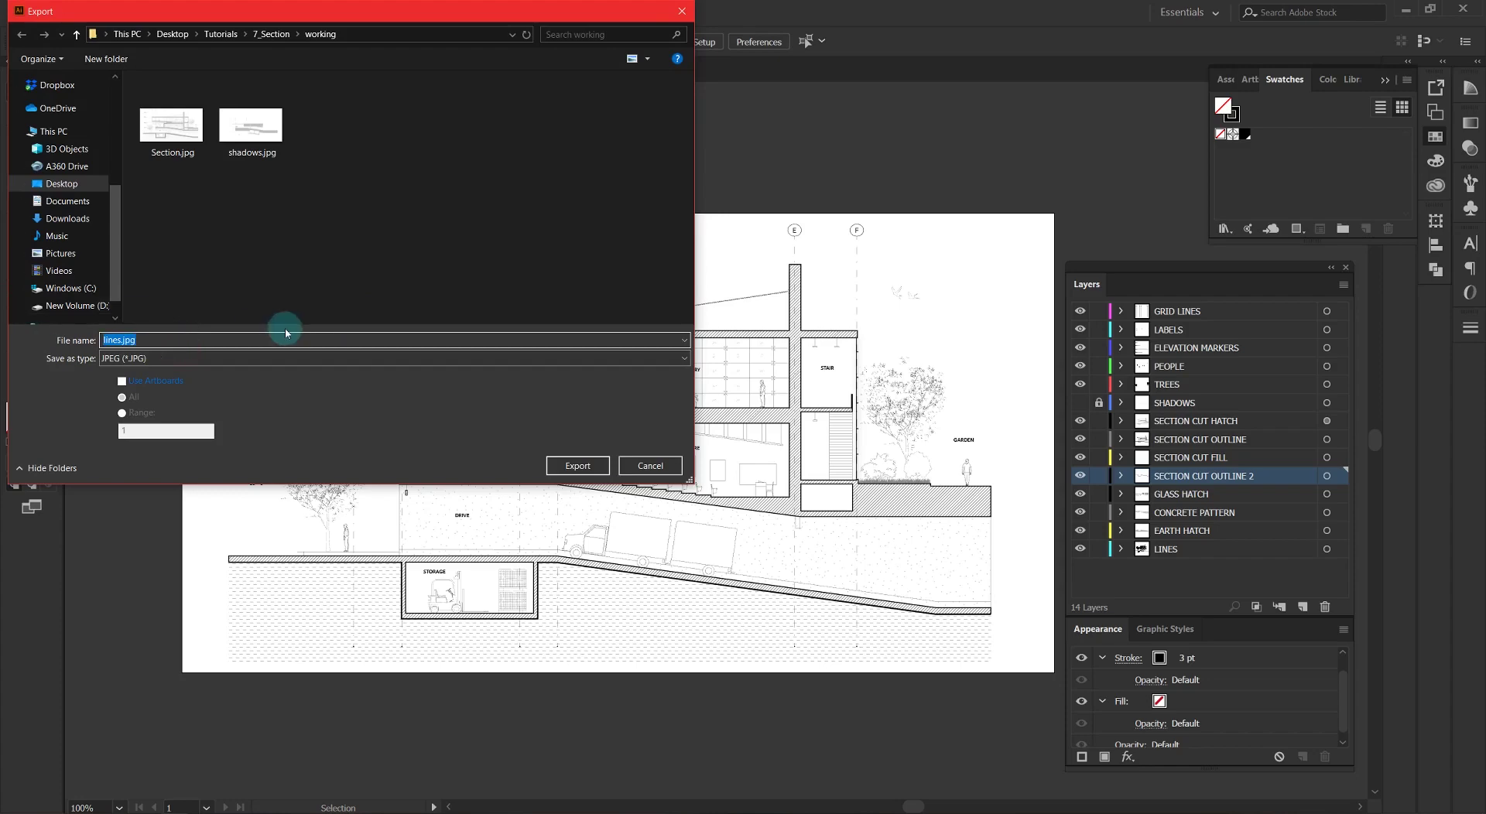
{"action": "type", "text": "Section no shadows"}
{"action": "key", "text": "Return"}
{"action": "left_click", "coordinate": [168, 109]}
{"action": "left_click", "coordinate": [171, 168]}
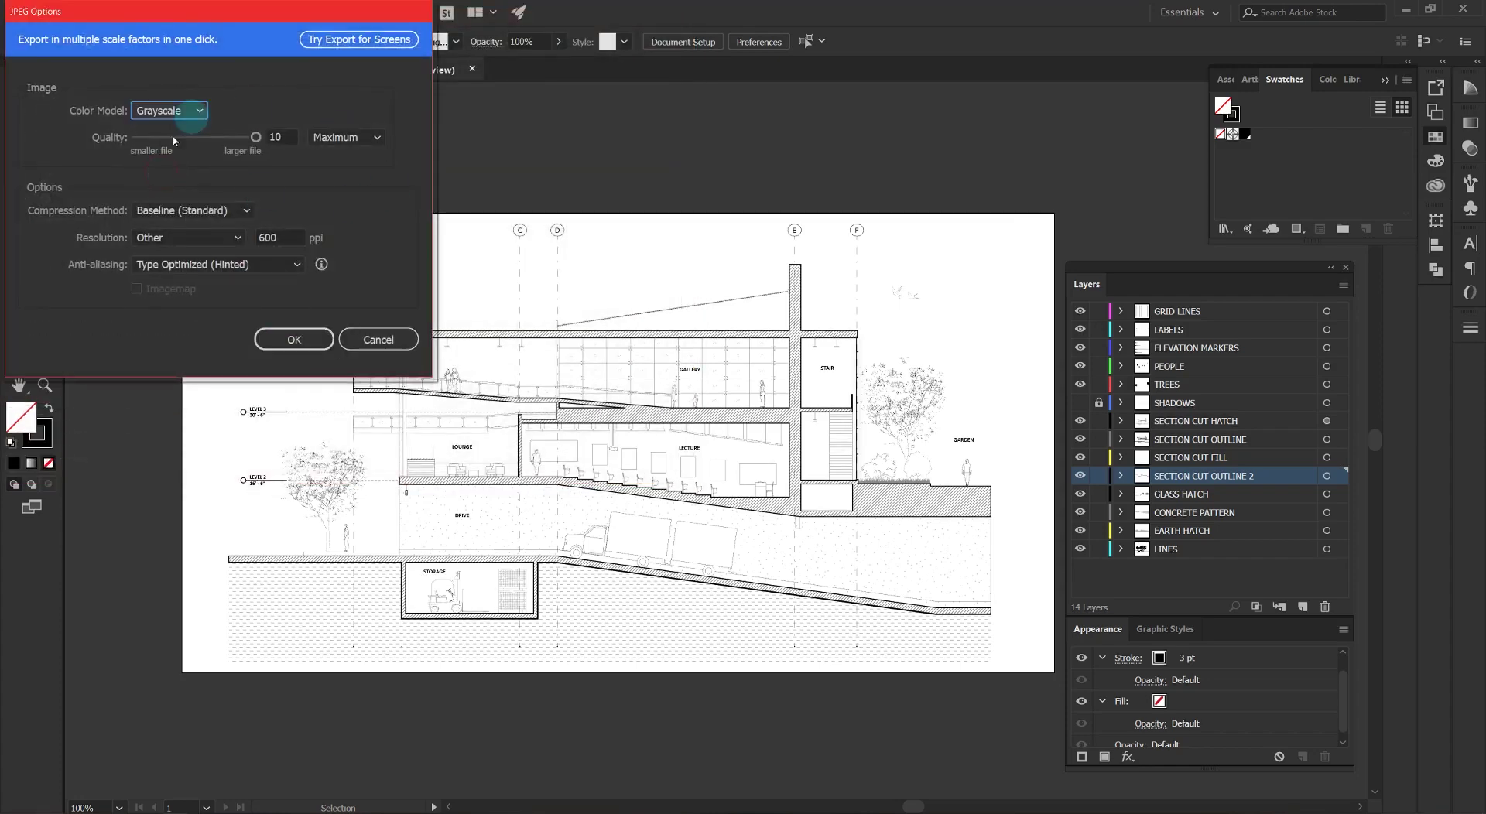
{"action": "left_click", "coordinate": [294, 365]}
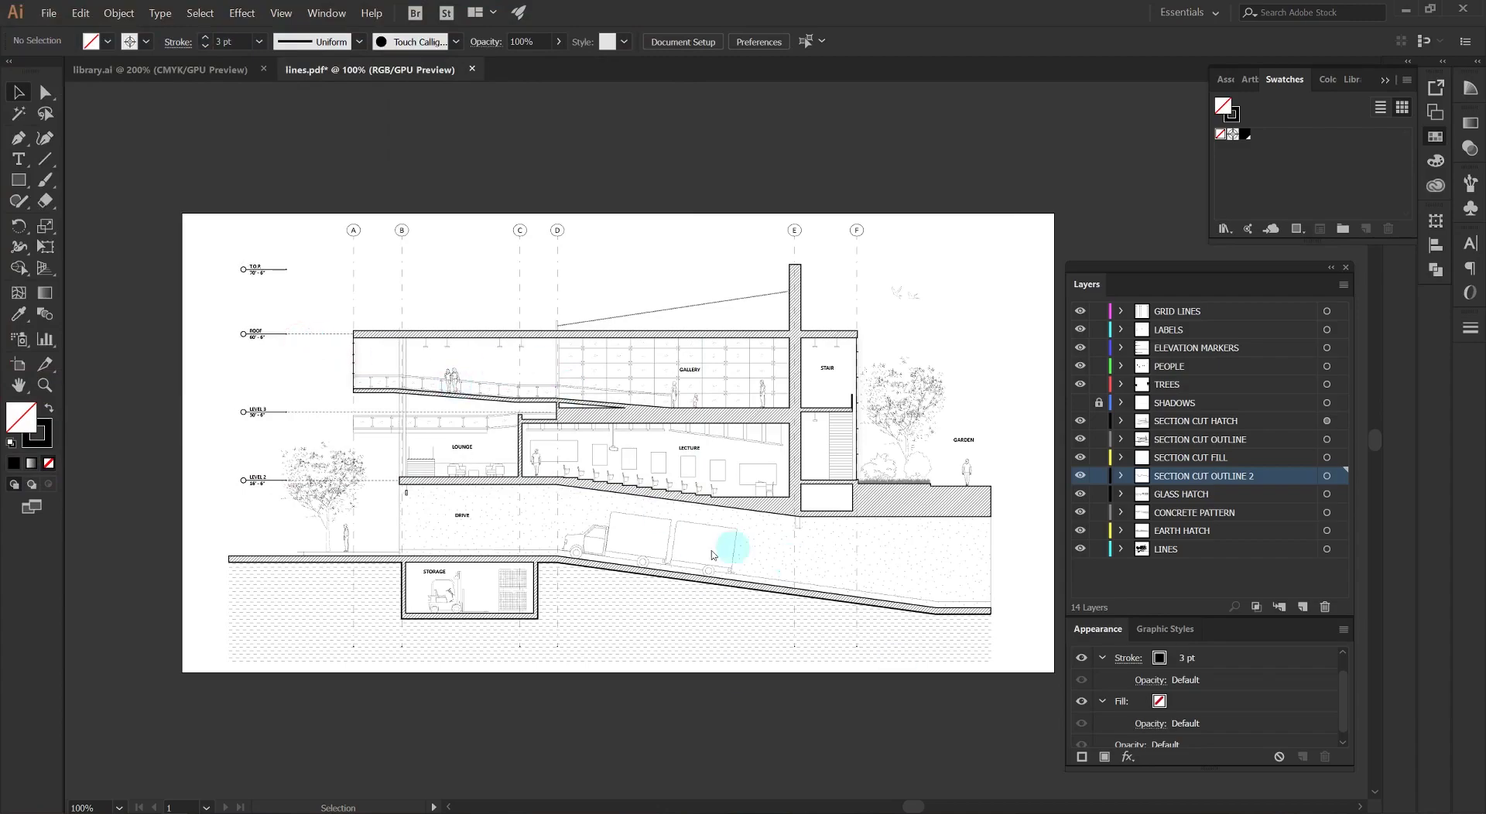
Switch to Photoshop and open Section no shadow.jpg.
{"action": "key", "text": "alt+Tab"}
{"action": "left_click", "coordinate": [31, 7]}
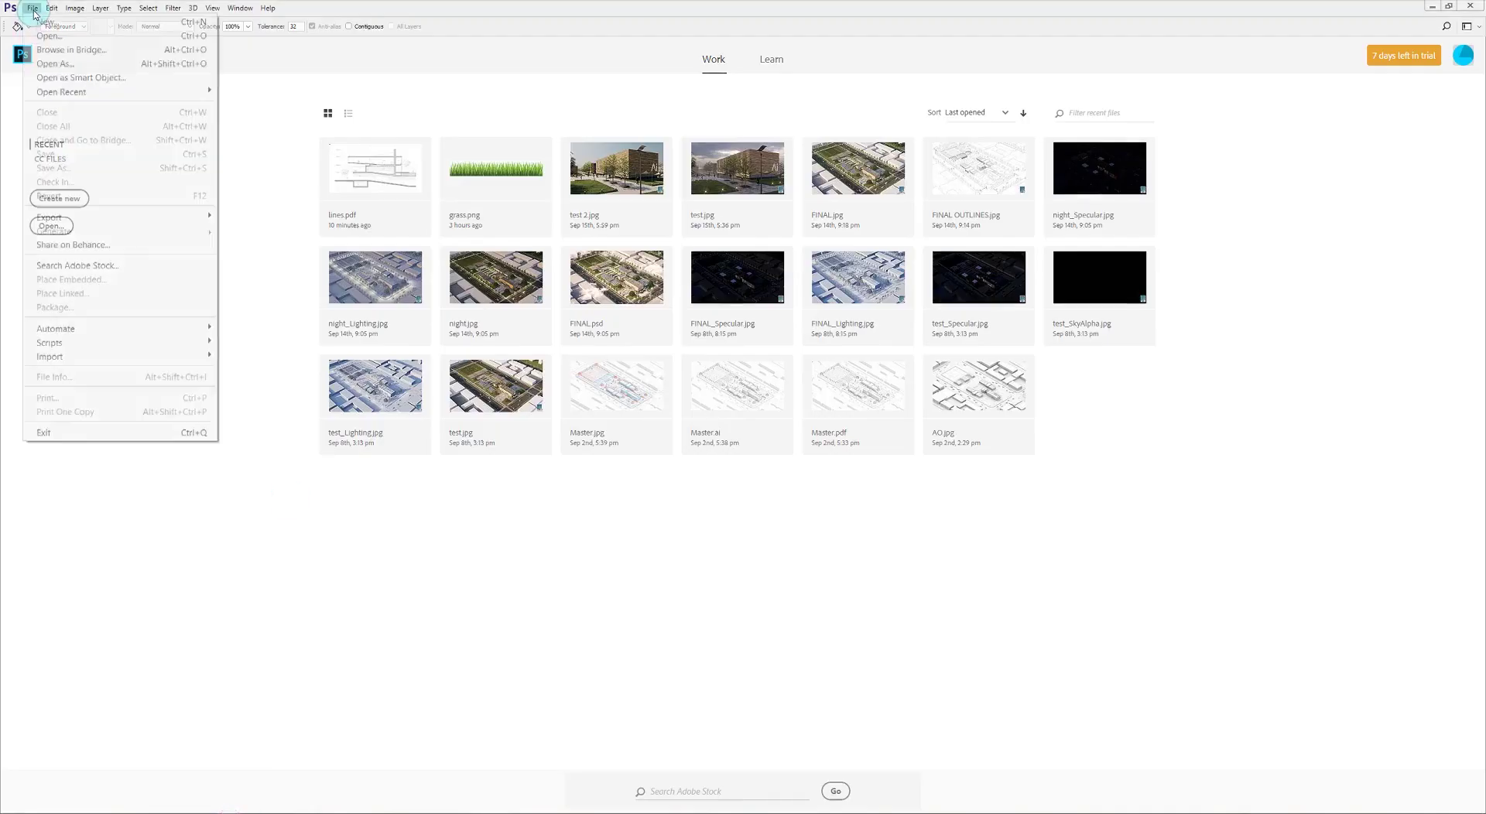
{"action": "left_click", "coordinate": [47, 35]}
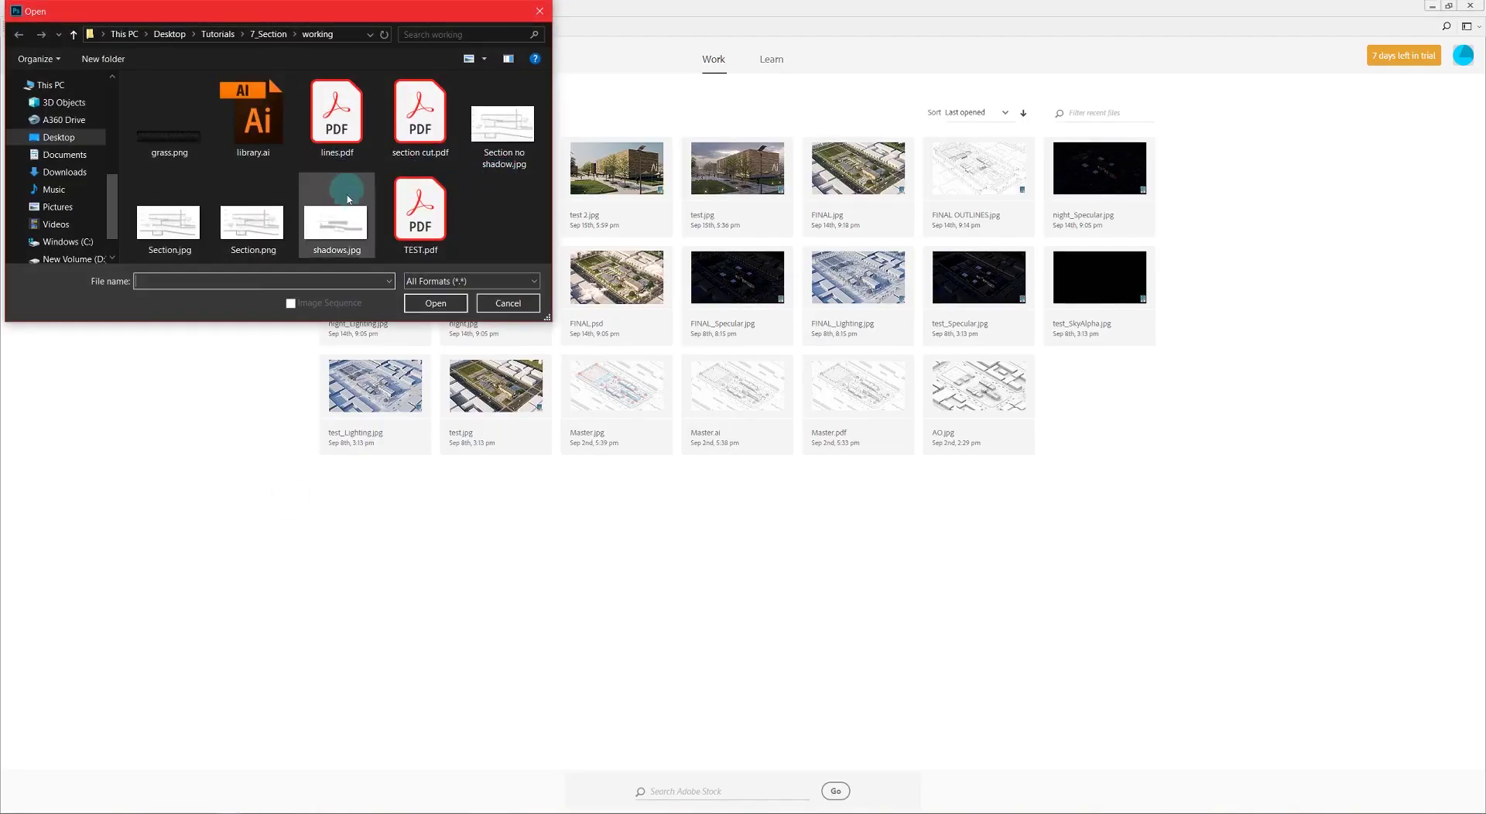
{"action": "left_click", "coordinate": [170, 218]}
{"action": "left_click", "coordinate": [503, 155]}
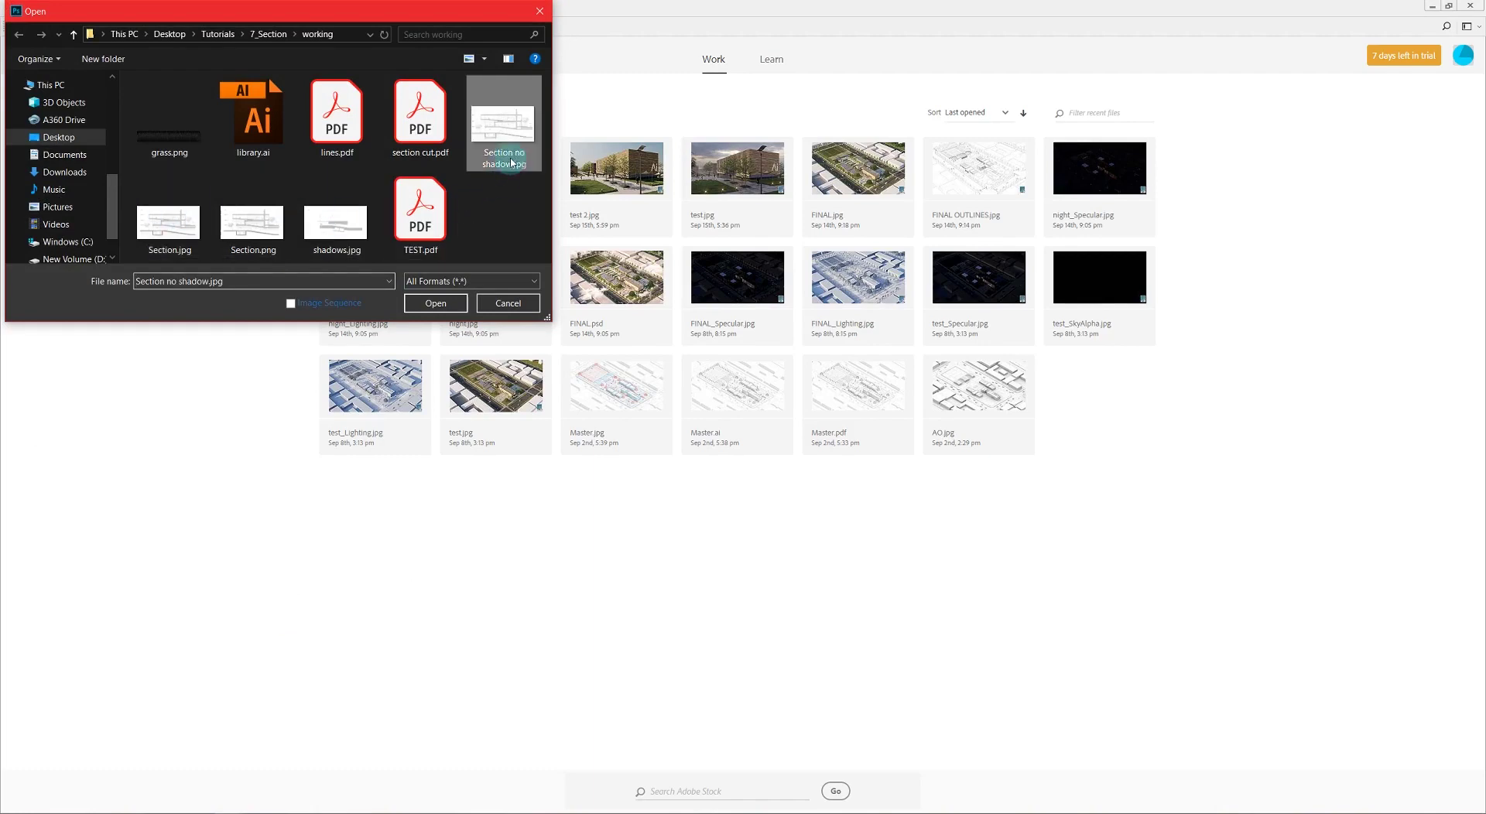
{"action": "left_click", "coordinate": [436, 304]}
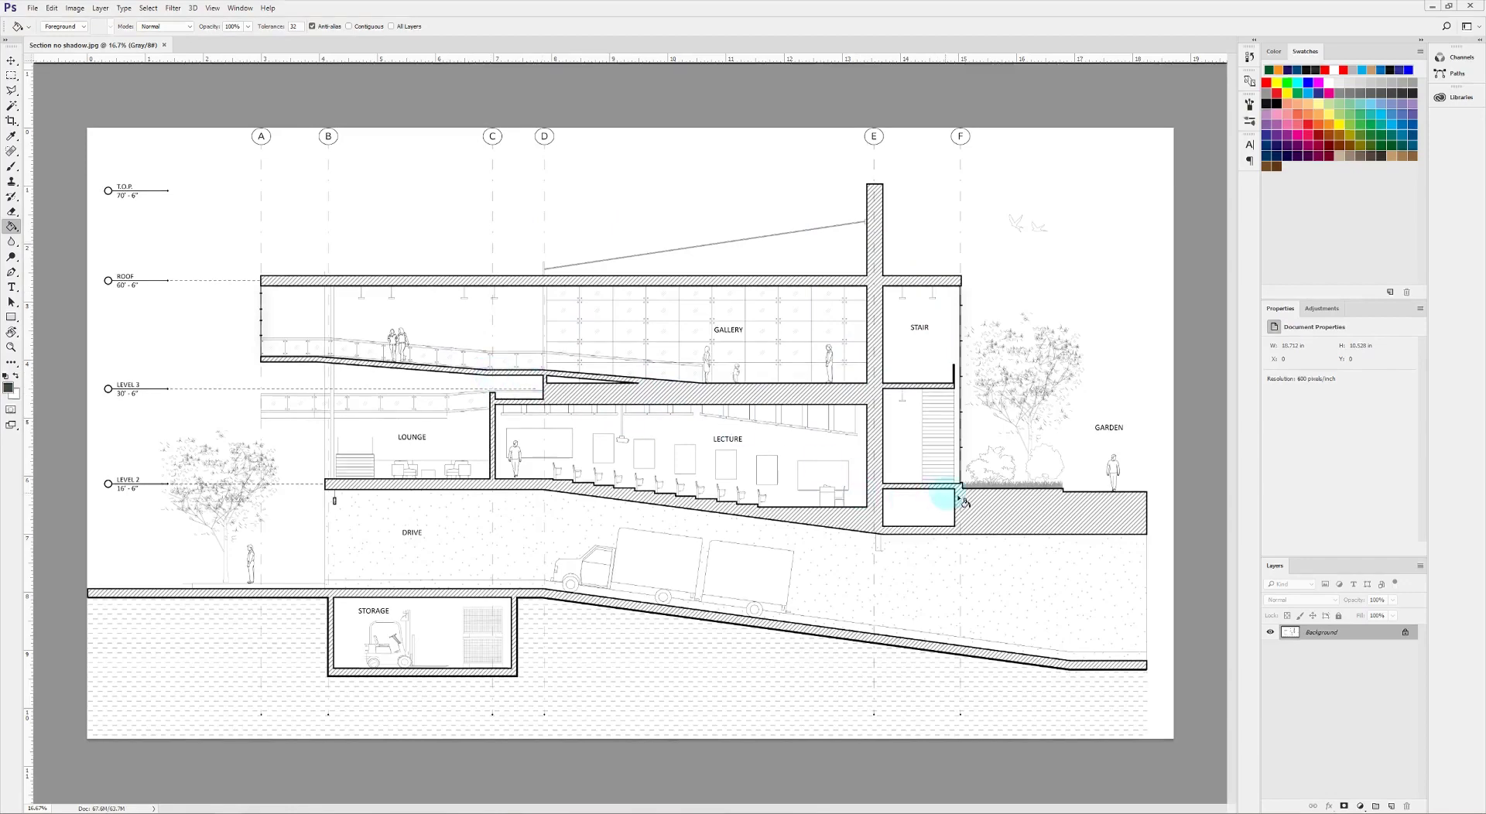
Unlock the Background layer and add a new layer filled with black beneath it.
{"action": "key", "text": "ctrl+minus"}
{"action": "left_click", "coordinate": [1405, 635]}
{"action": "key", "text": "ctrl+plus"}
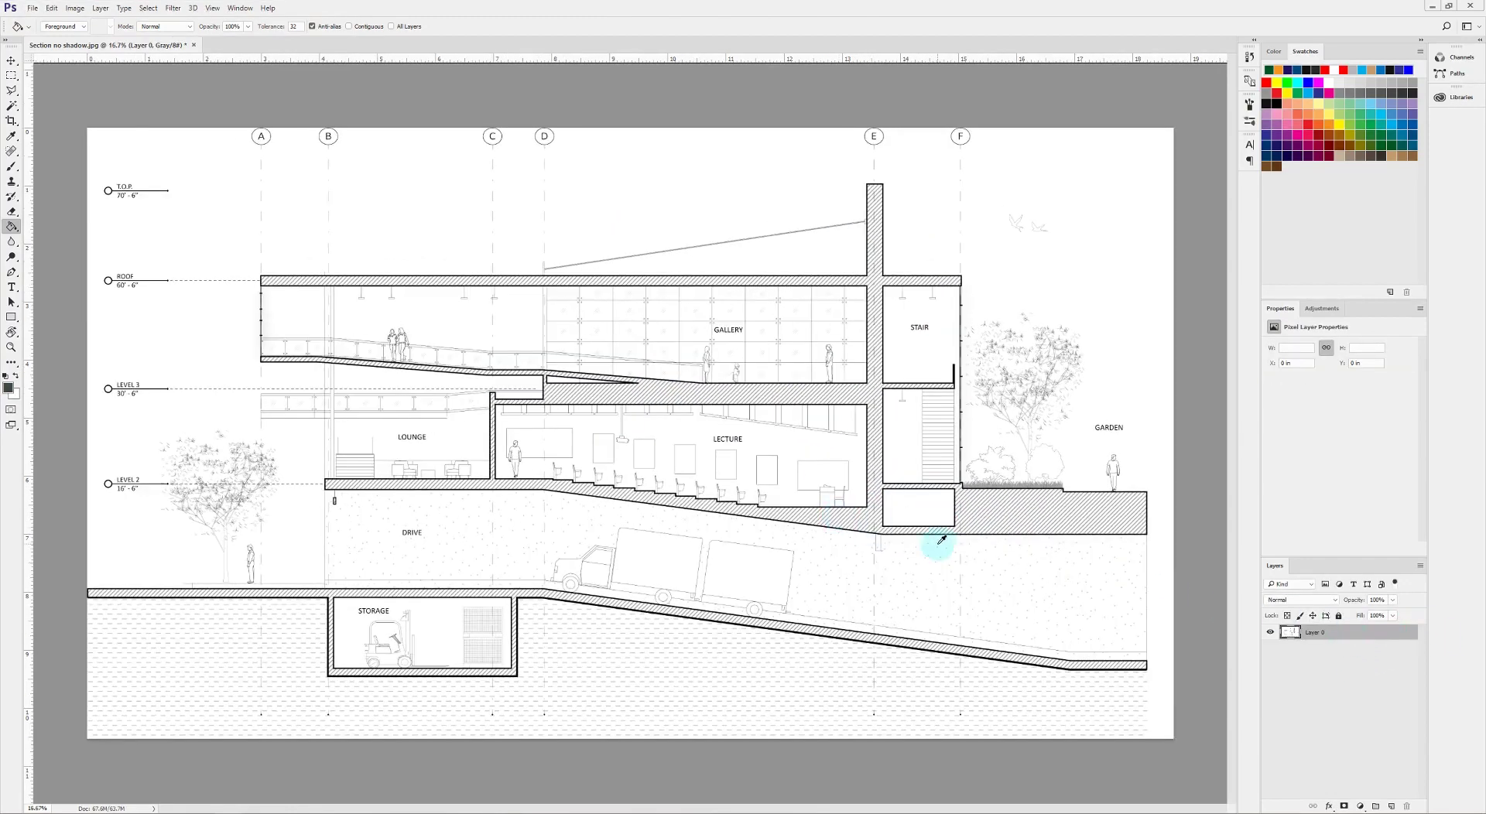
{"action": "key", "text": "ctrl+minus"}
{"action": "left_click_drag", "start_coordinate": [1342, 641], "coordinate": [1347, 658]}
{"action": "left_click", "coordinate": [1339, 644]}
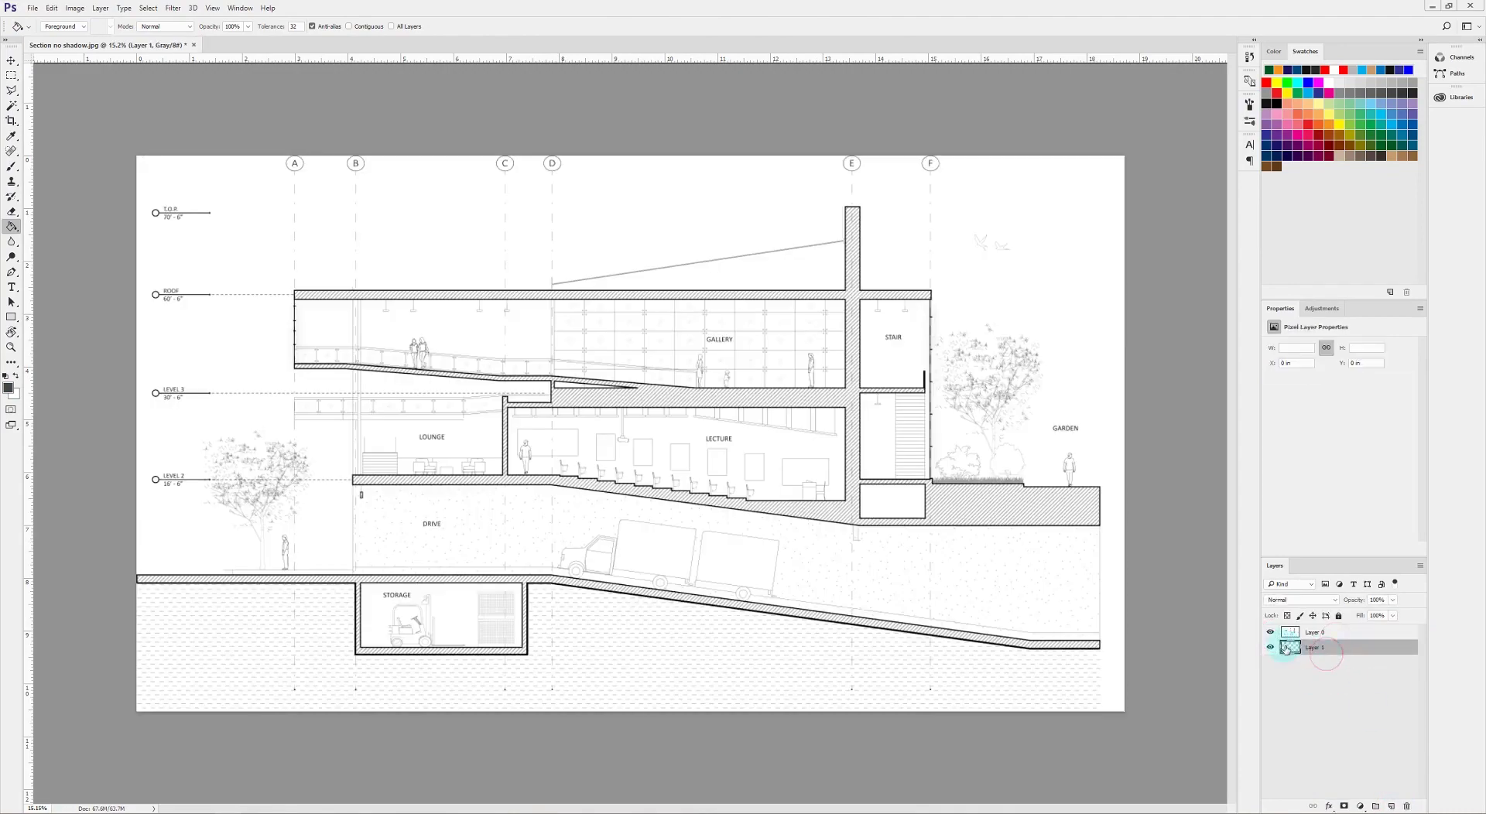
{"action": "left_click", "coordinate": [1278, 101]}
{"action": "left_click", "coordinate": [1047, 364]}
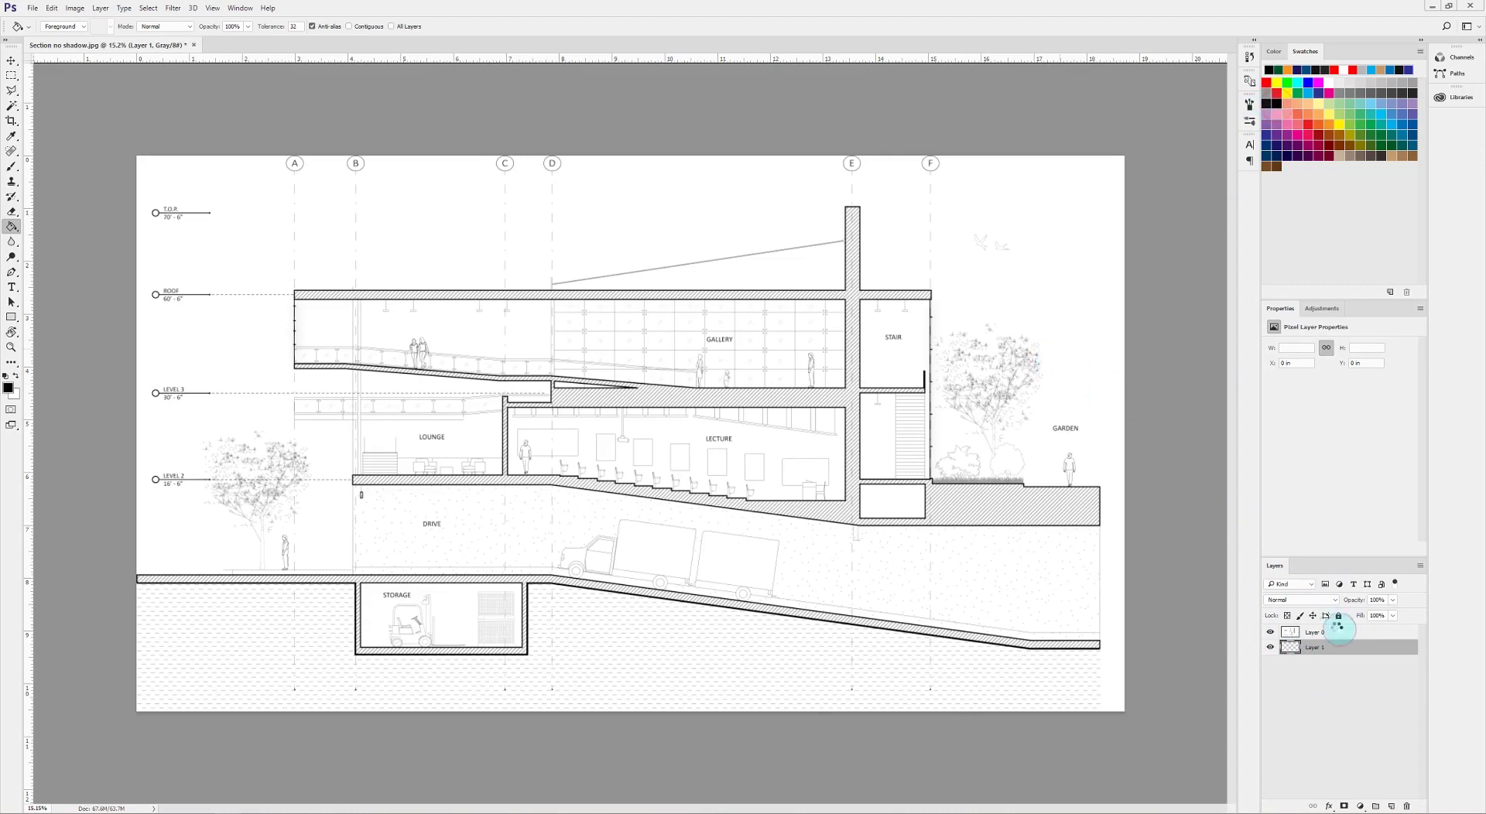
Invert the colors of the drawing on Layer 0 and set its blending mode to Screen.
{"action": "left_click", "coordinate": [1317, 631]}
{"action": "key", "text": "ctrl+i"}
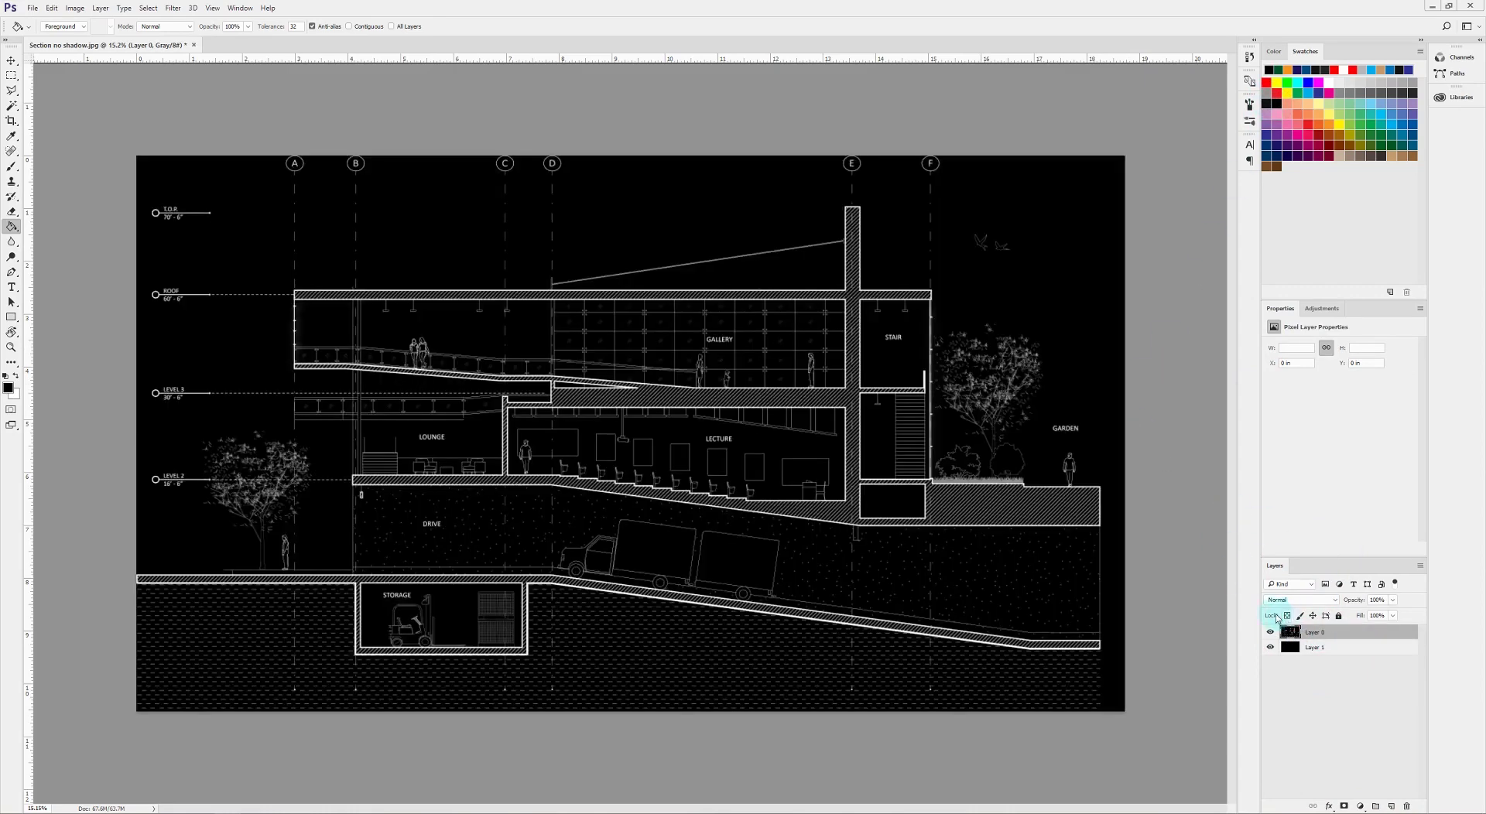
{"action": "left_click", "coordinate": [1306, 600]}
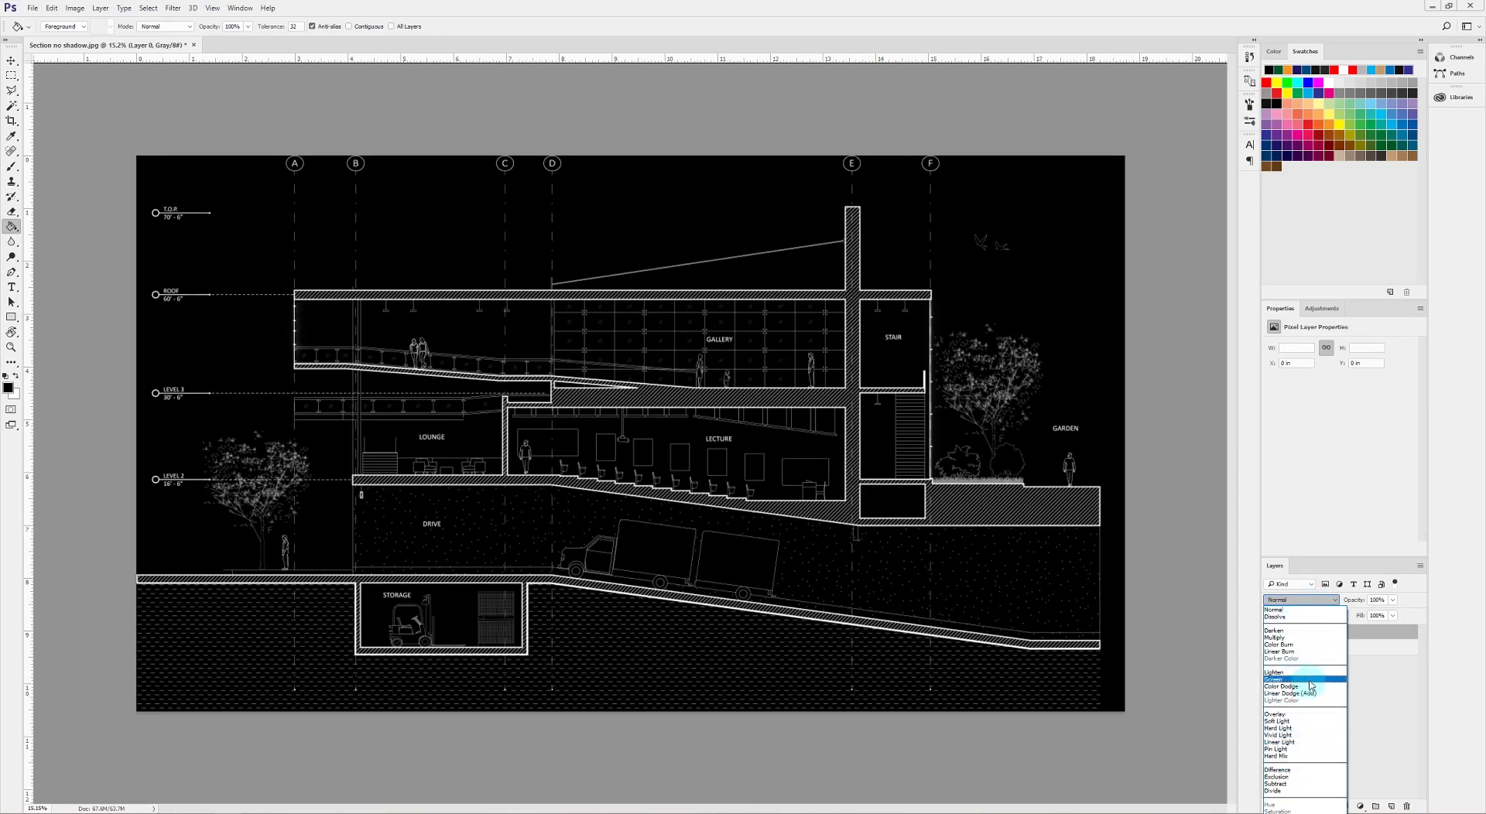
{"action": "left_click", "coordinate": [1365, 694]}
Add a new layer between the line drawing and the black layer and fill it with dark gray.
{"action": "scroll", "coordinate": [787, 469], "scroll_direction": "up", "scroll_amount": 1}
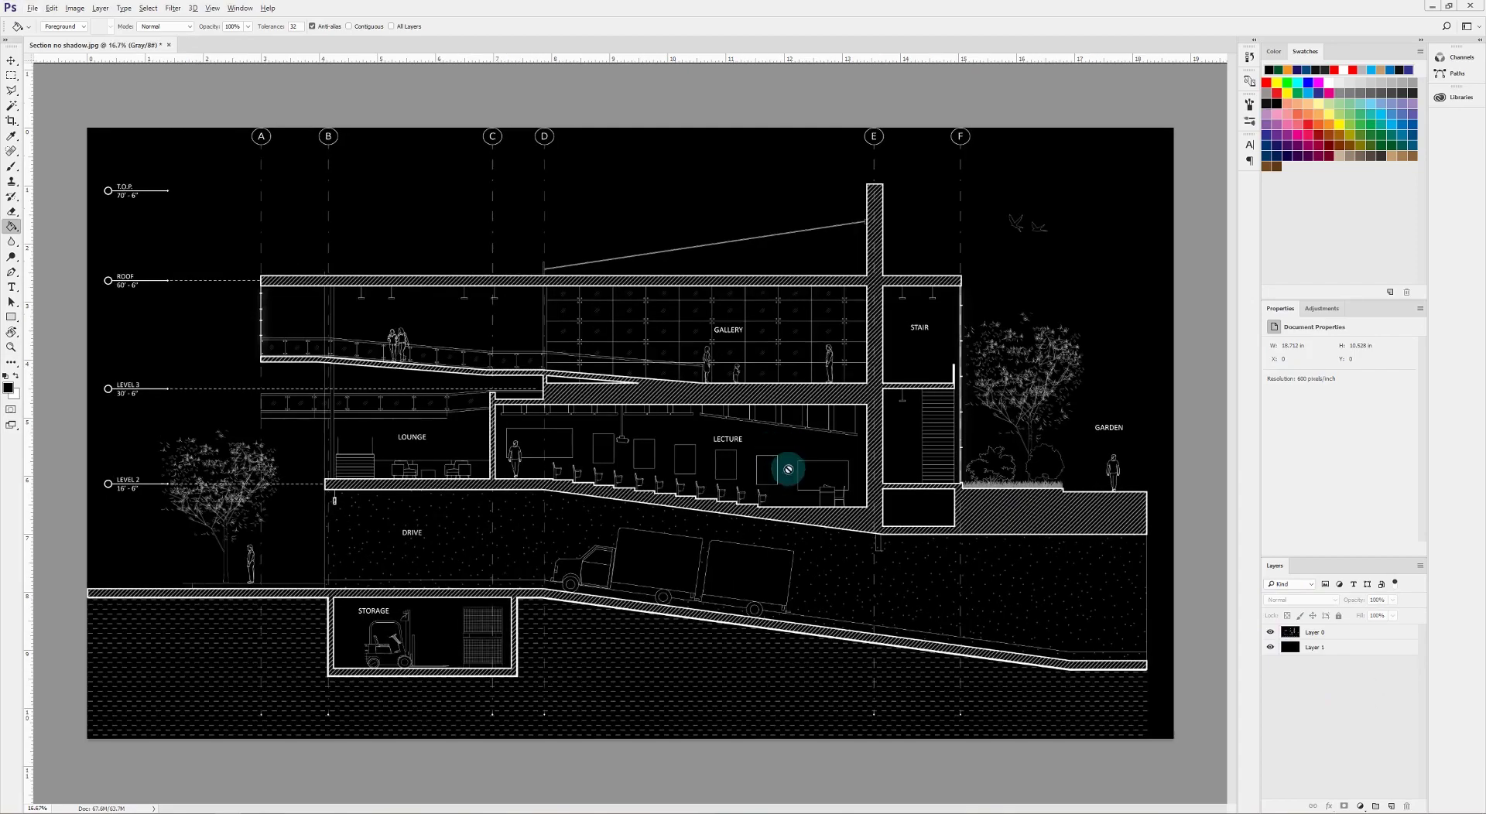
{"action": "left_click", "coordinate": [10, 59]}
{"action": "scroll", "coordinate": [312, 260], "scroll_direction": "up", "scroll_amount": 6}
{"action": "left_click_drag", "start_coordinate": [512, 343], "coordinate": [468, 319]}
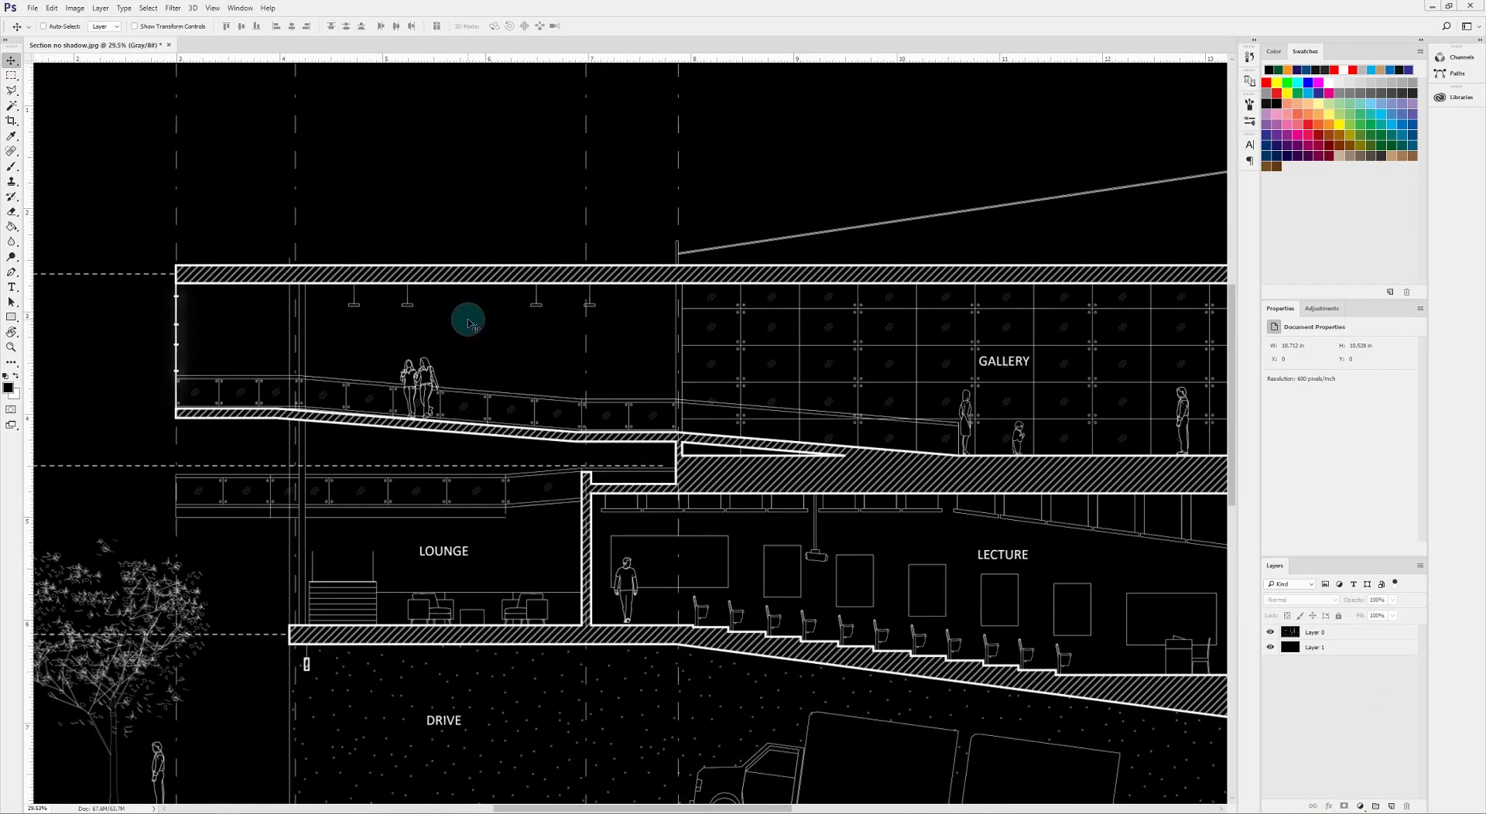
{"action": "scroll", "coordinate": [470, 324], "scroll_direction": "right", "scroll_amount": 5}
{"action": "scroll", "coordinate": [650, 349], "scroll_direction": "down", "scroll_amount": 3}
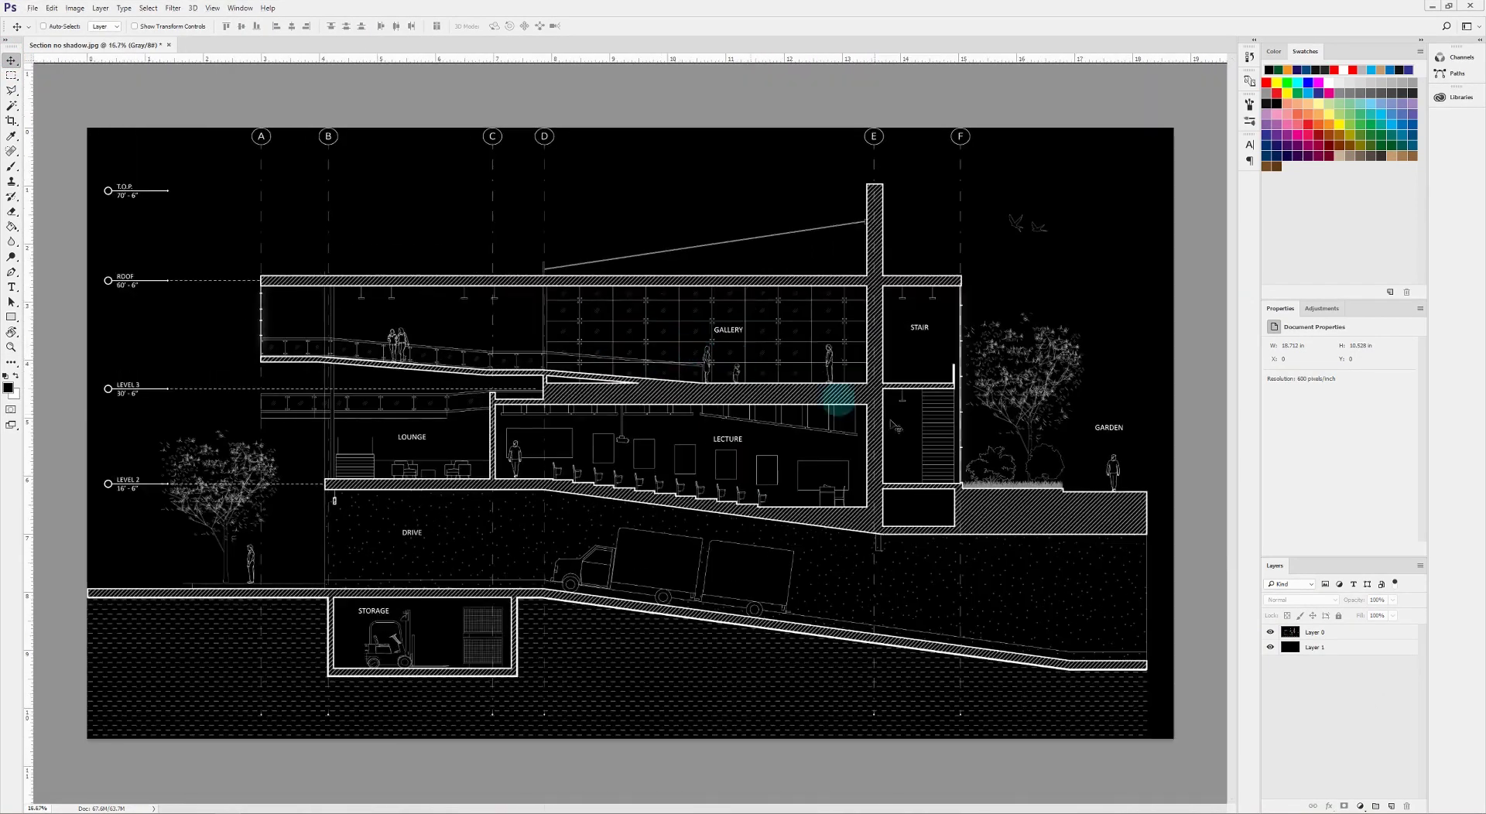
{"action": "left_click", "coordinate": [1343, 650]}
{"action": "left_click", "coordinate": [1394, 807]}
{"action": "key", "text": "g"}
{"action": "left_click", "coordinate": [940, 372]}
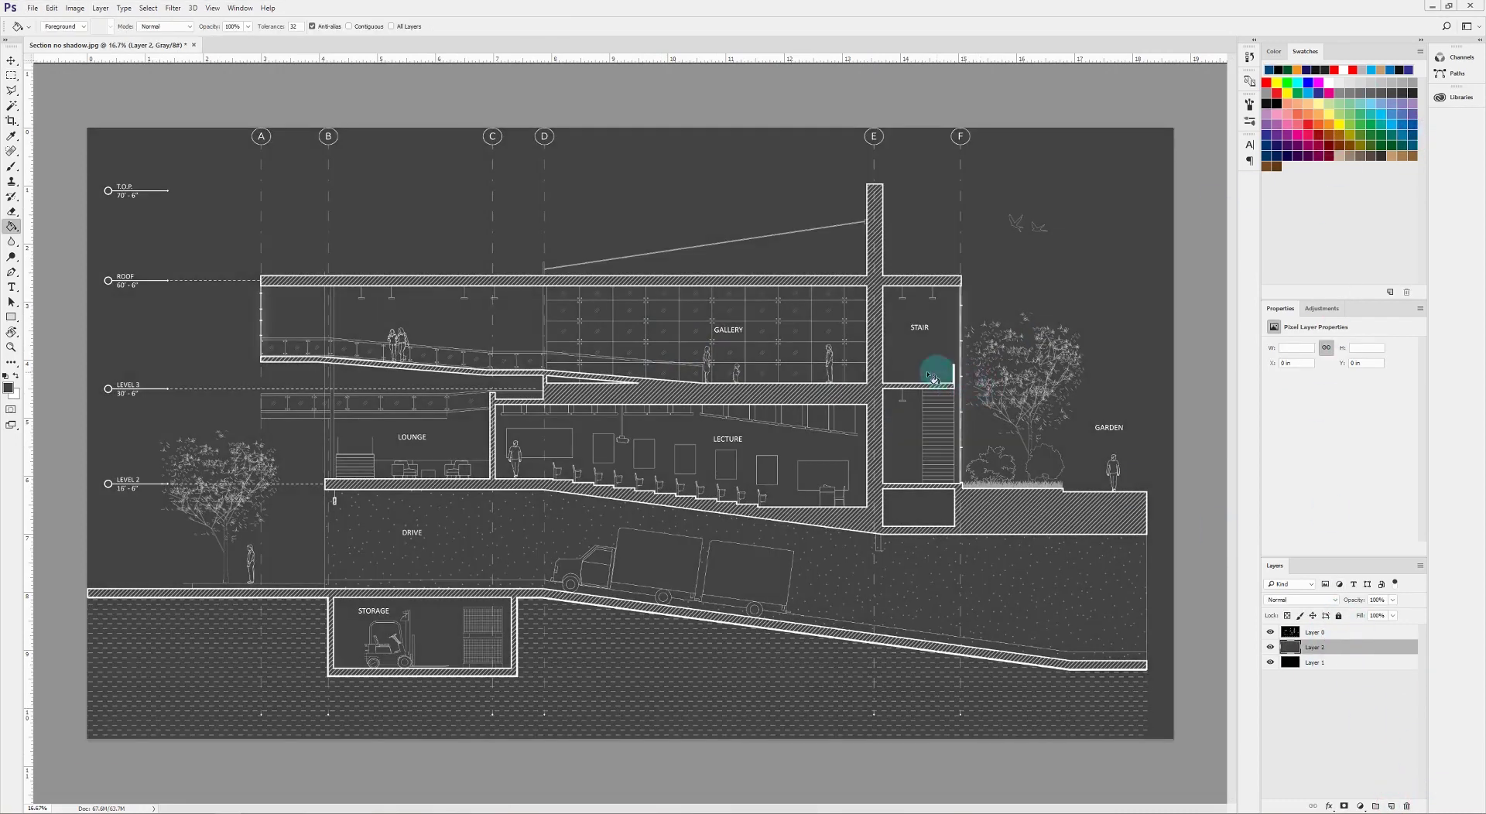
Convert the document from grayscale to RGB Color while keeping the layers separate.
{"action": "left_click", "coordinate": [75, 8]}
{"action": "mouse_move", "coordinate": [116, 22]}
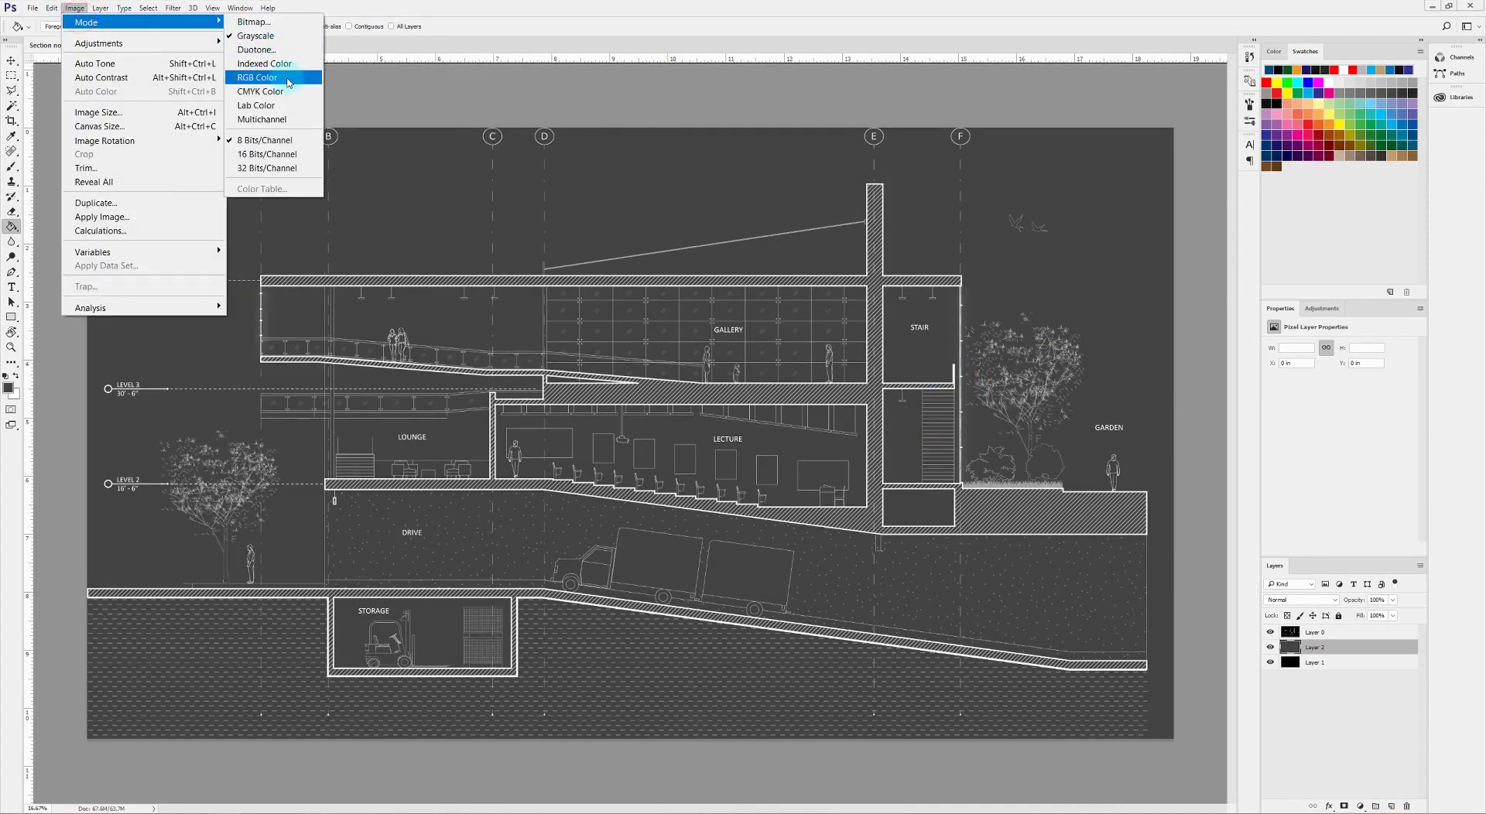
{"action": "left_click", "coordinate": [288, 78]}
{"action": "left_click", "coordinate": [809, 305]}
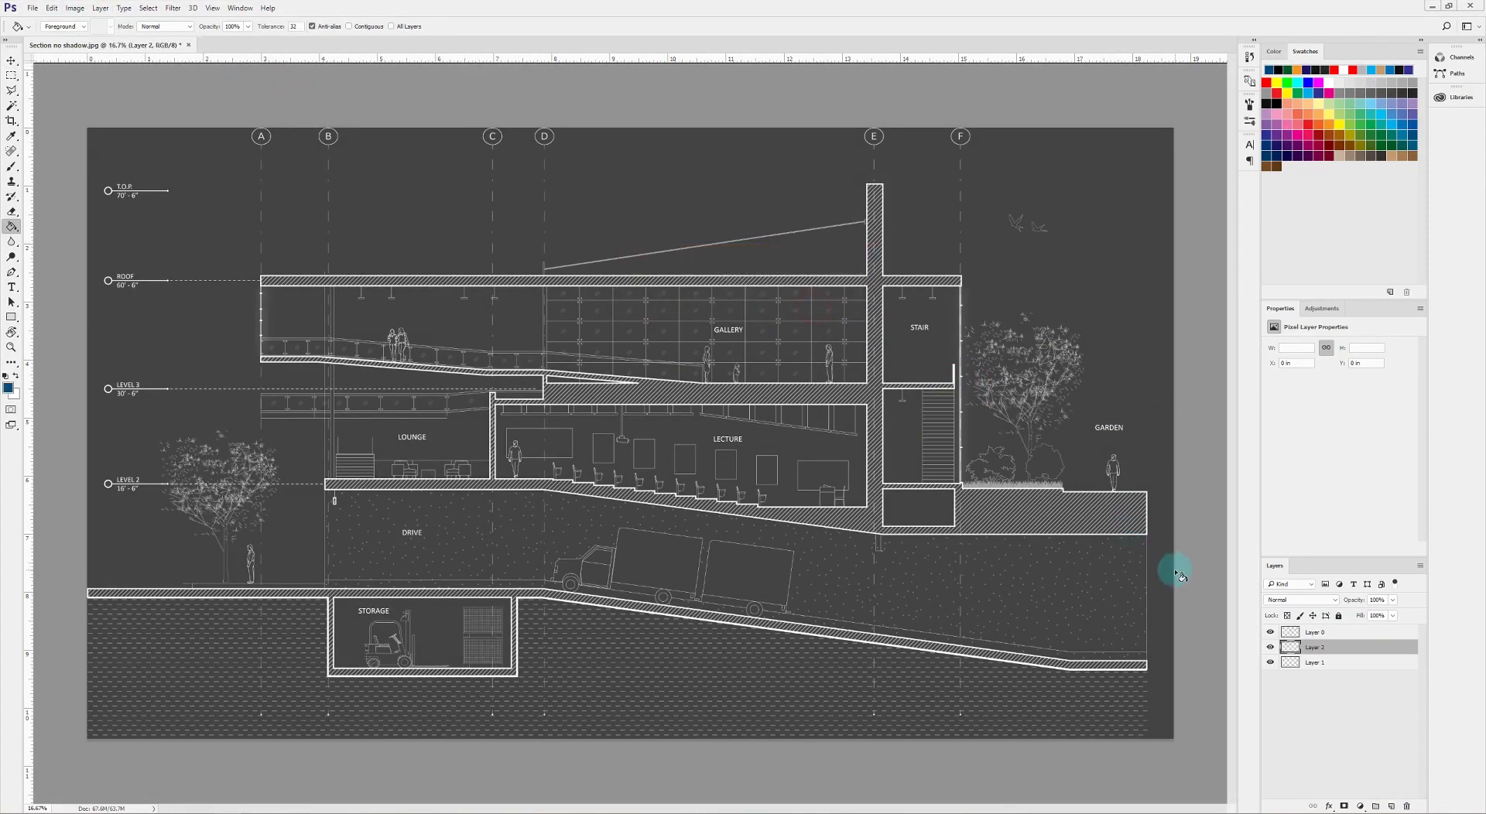
Fill Layer 2 with a dark violet-blue swatch as the drawing's background color.
{"action": "left_click", "coordinate": [1415, 154]}
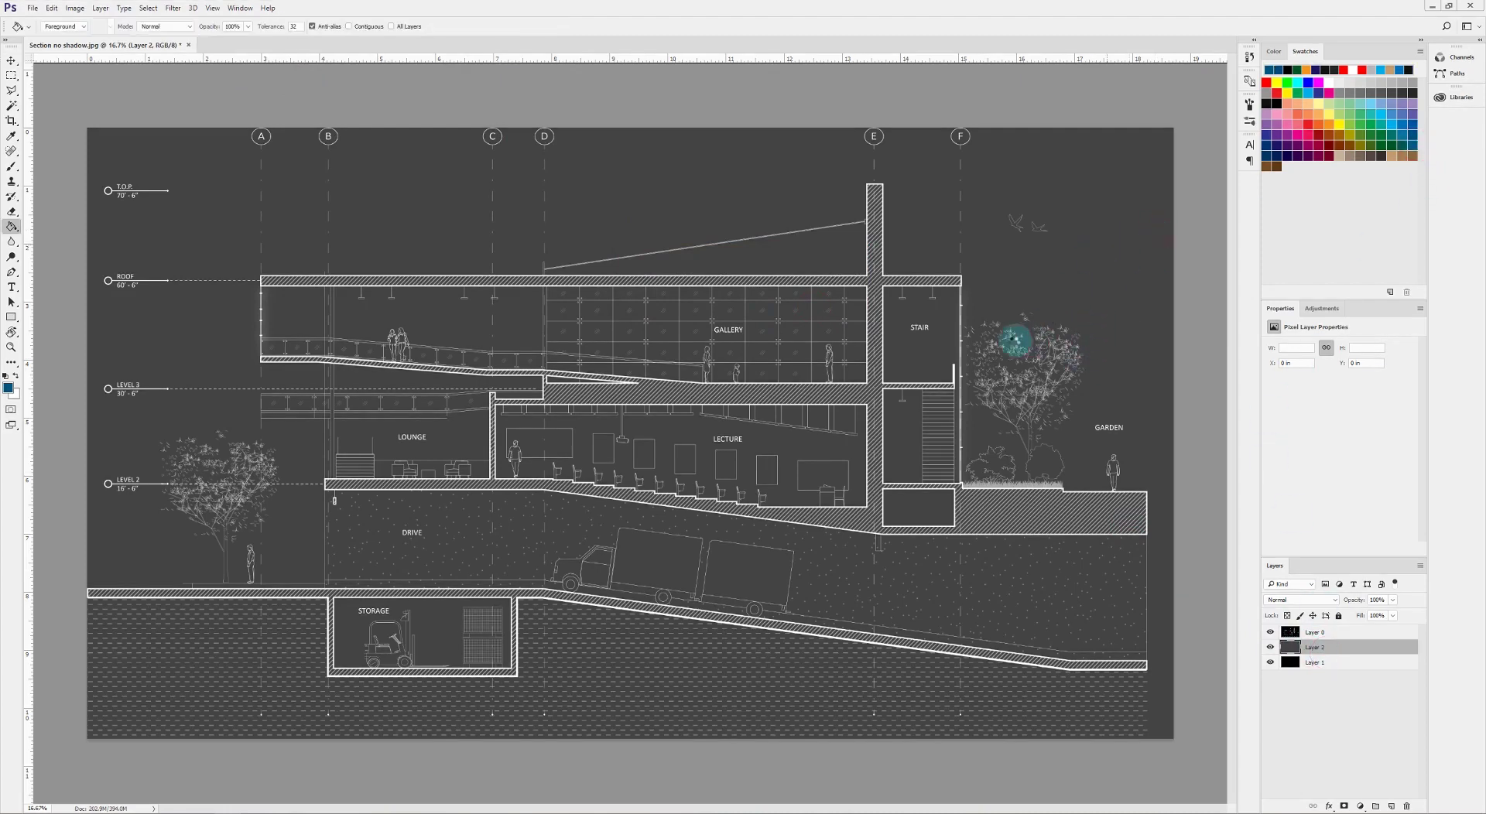
{"action": "left_click", "coordinate": [1282, 153]}
{"action": "left_click", "coordinate": [854, 350]}
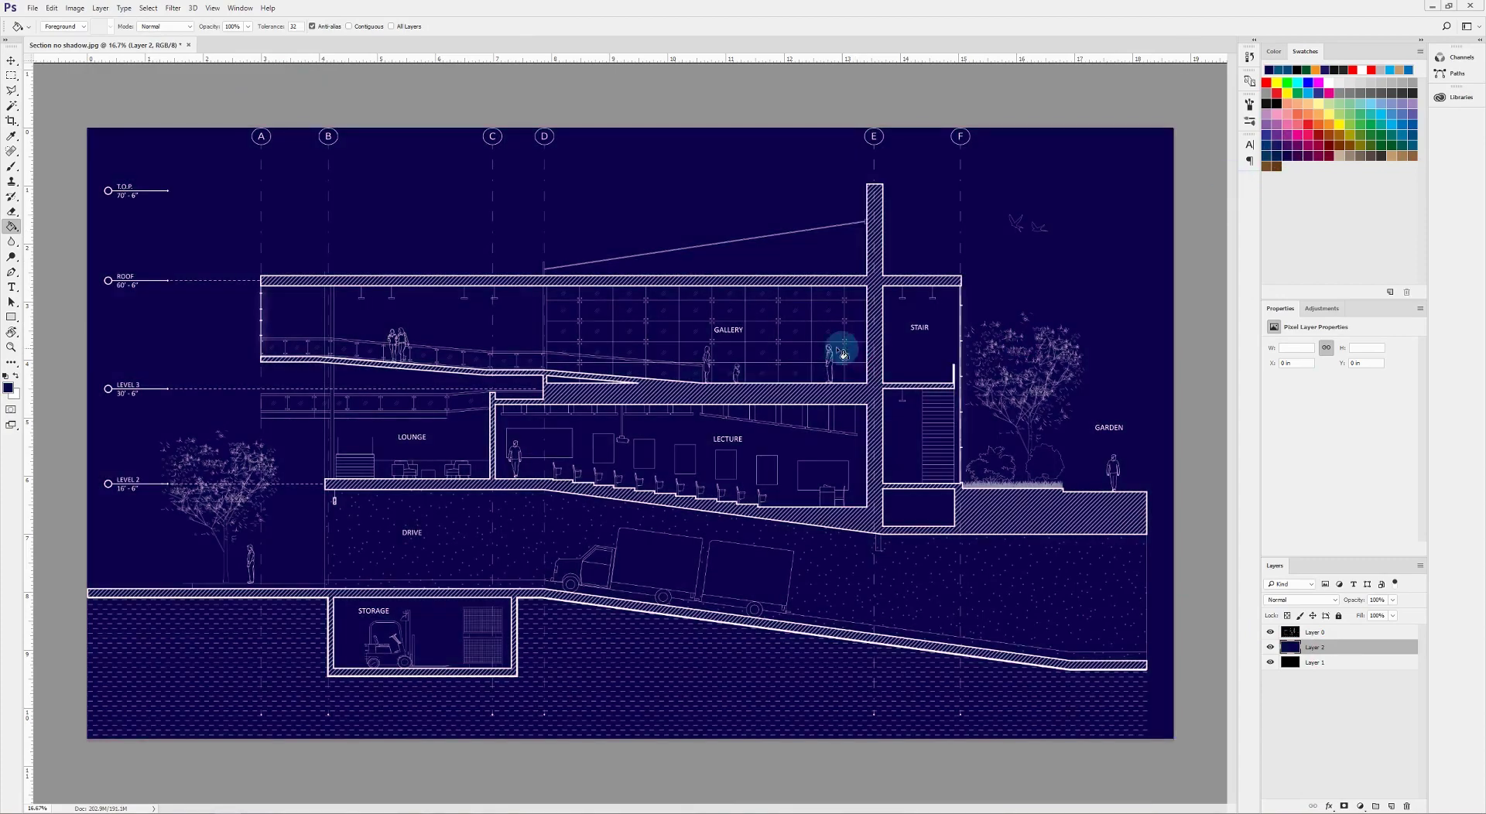
Extend the canvas with the Crop tool to add a narrow margin on all four sides of the drawing.
{"action": "key", "text": "ctrl+minus"}
{"action": "left_click", "coordinate": [11, 120]}
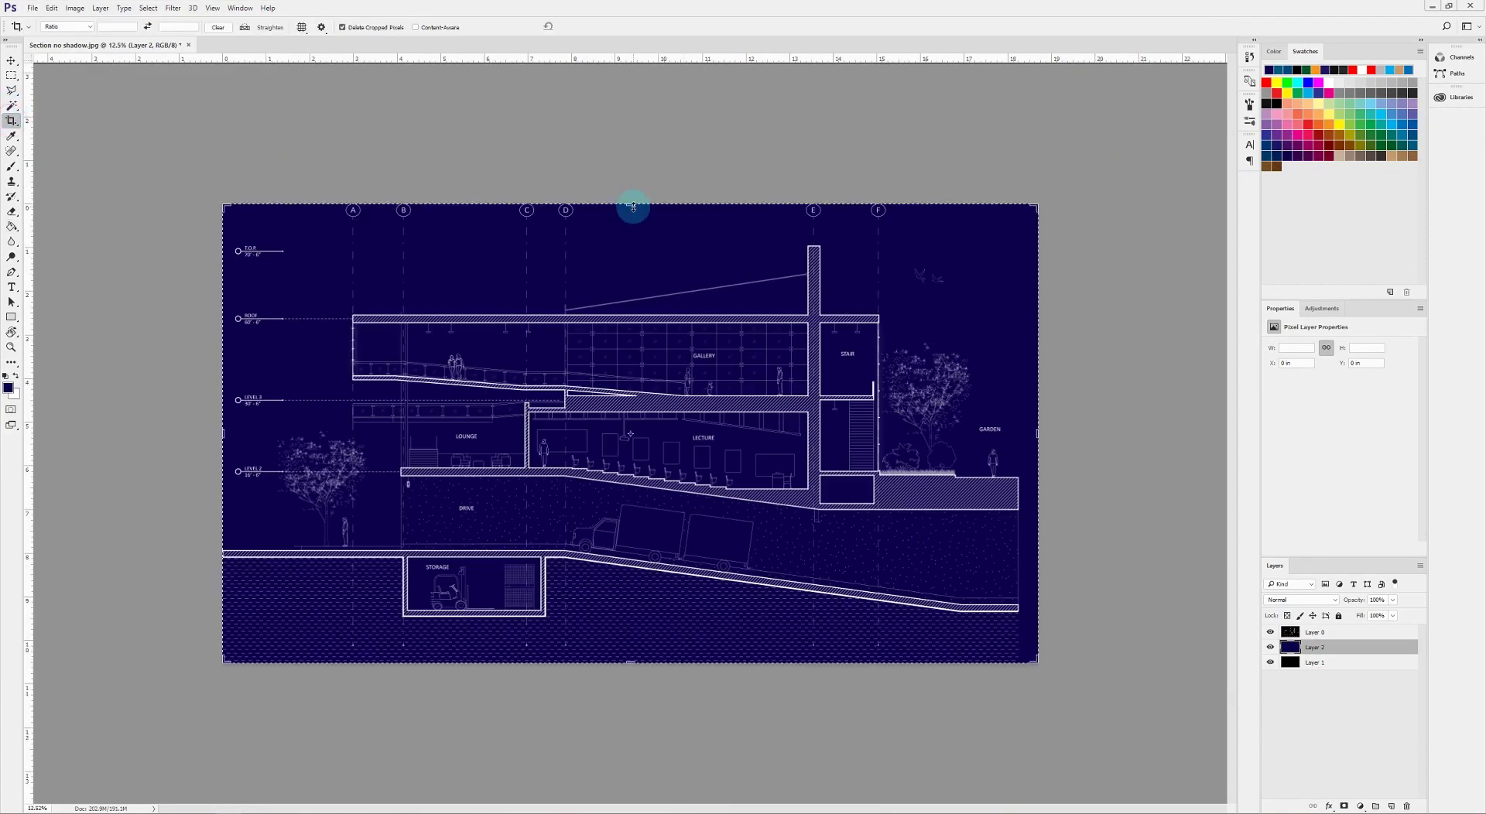
{"action": "left_click_drag", "start_coordinate": [630, 204], "coordinate": [630, 186]}
{"action": "left_click_drag", "start_coordinate": [224, 435], "coordinate": [199, 436]}
{"action": "left_click_drag", "start_coordinate": [1049, 432], "coordinate": [1070, 431]}
{"action": "left_click_drag", "start_coordinate": [630, 671], "coordinate": [630, 689]}
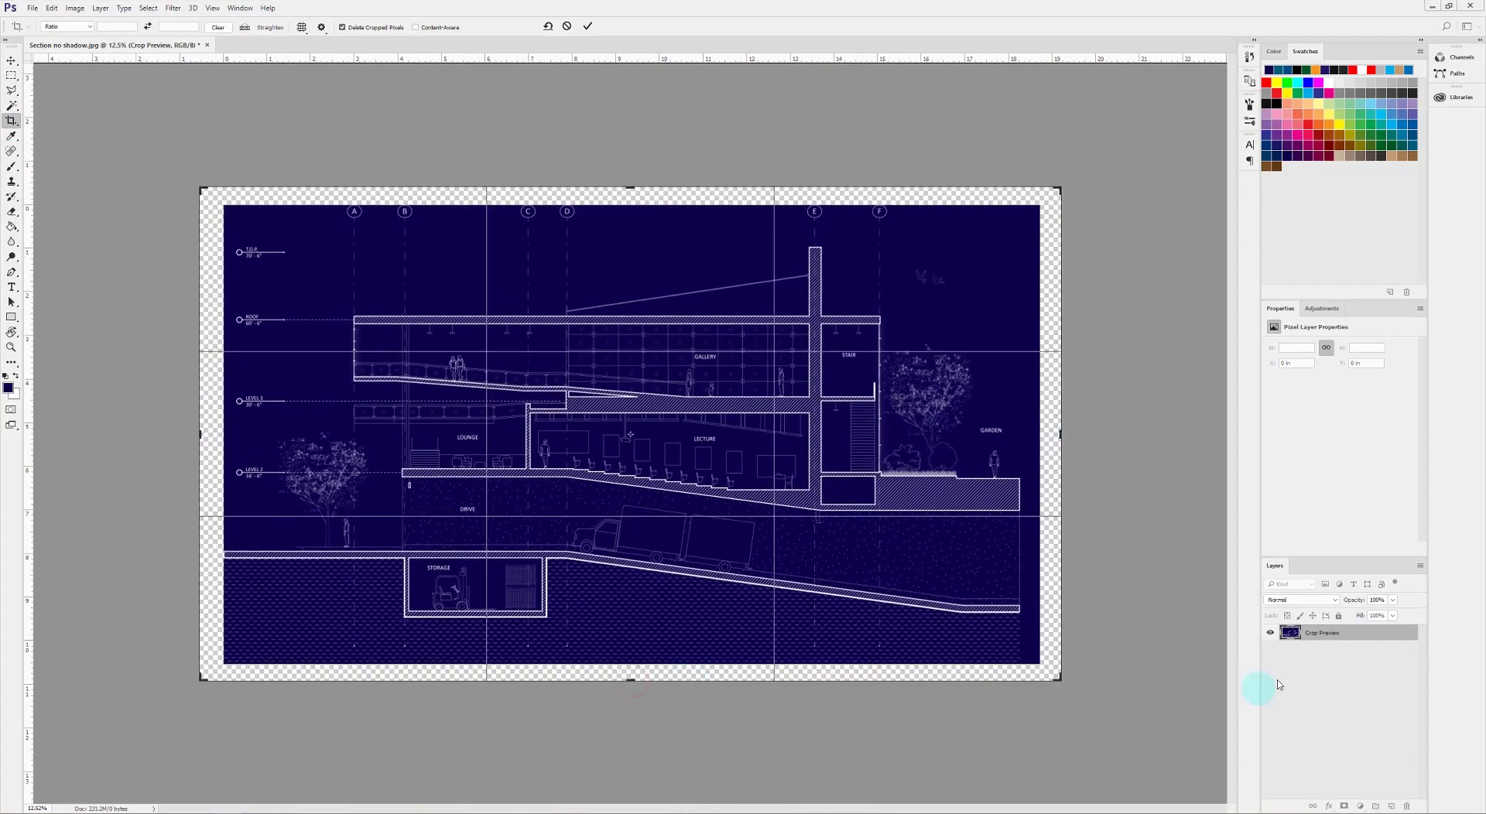
{"action": "key", "text": "Return"}
Fill the empty margin around the drawing on Layer 2 with the same dark blue.
{"action": "key", "text": "g"}
{"action": "left_click", "coordinate": [1044, 548]}
{"action": "key", "text": "ctrl+plus"}
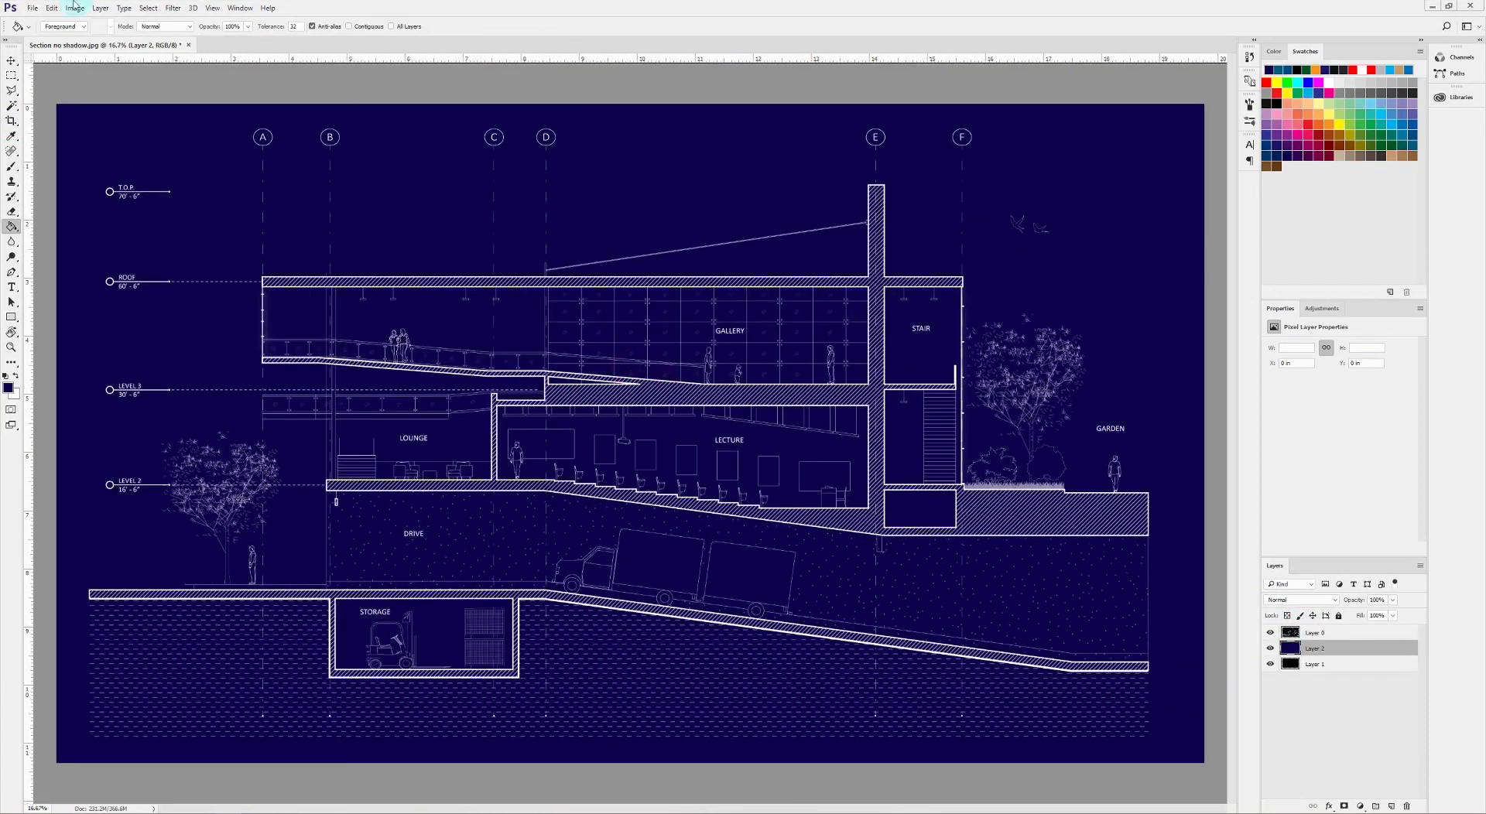
Export the blue version of the drawing as a JPG at 100% quality named Section Inverted.
{"action": "left_click", "coordinate": [32, 8]}
{"action": "mouse_move", "coordinate": [70, 206]}
{"action": "left_click", "coordinate": [256, 225]}
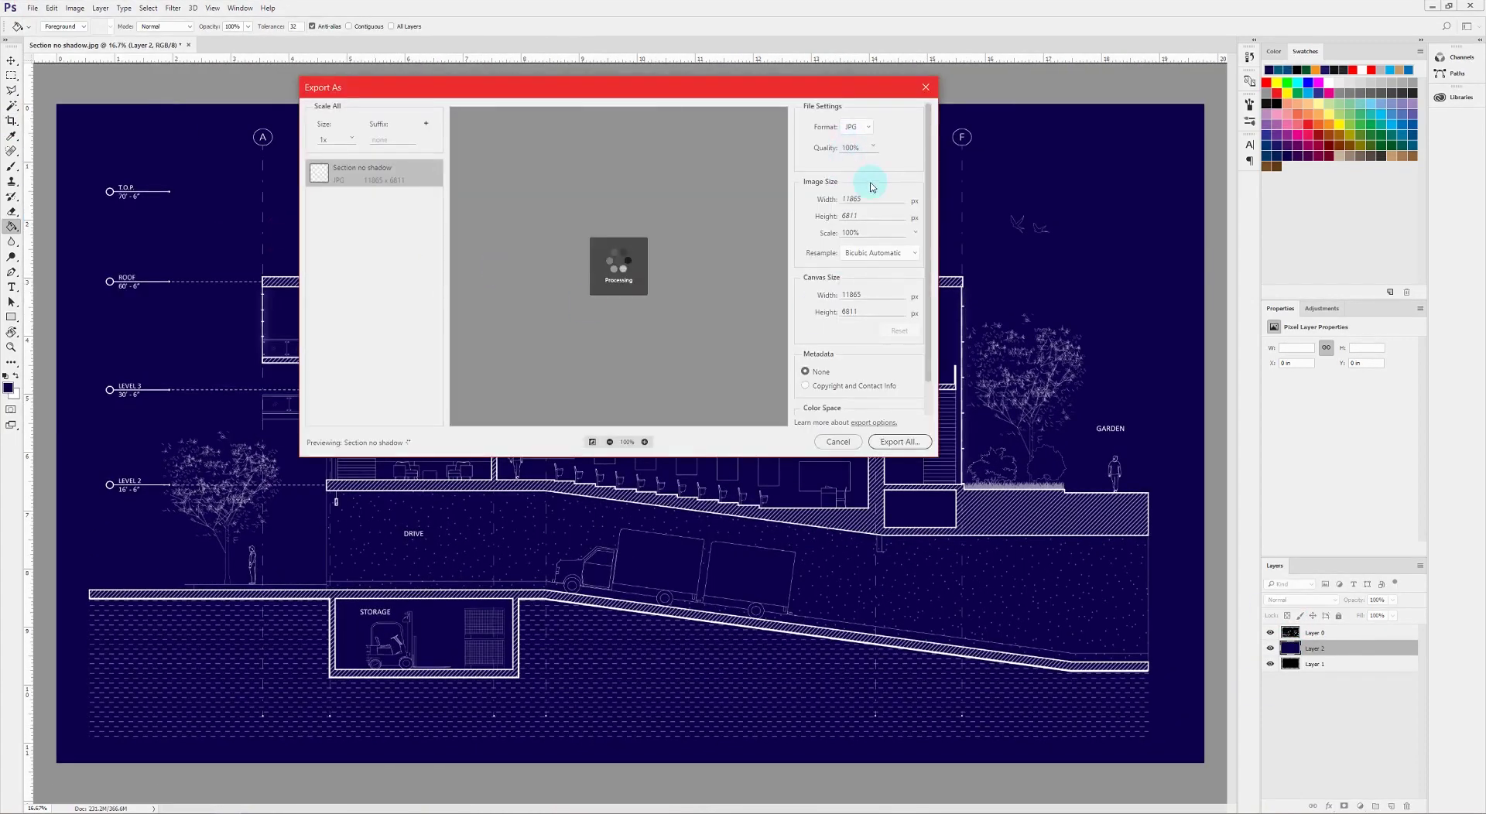
{"action": "left_click", "coordinate": [898, 442]}
{"action": "left_click", "coordinate": [551, 199]}
{"action": "type", "text": "Inverted"}
{"action": "key", "text": "Return"}
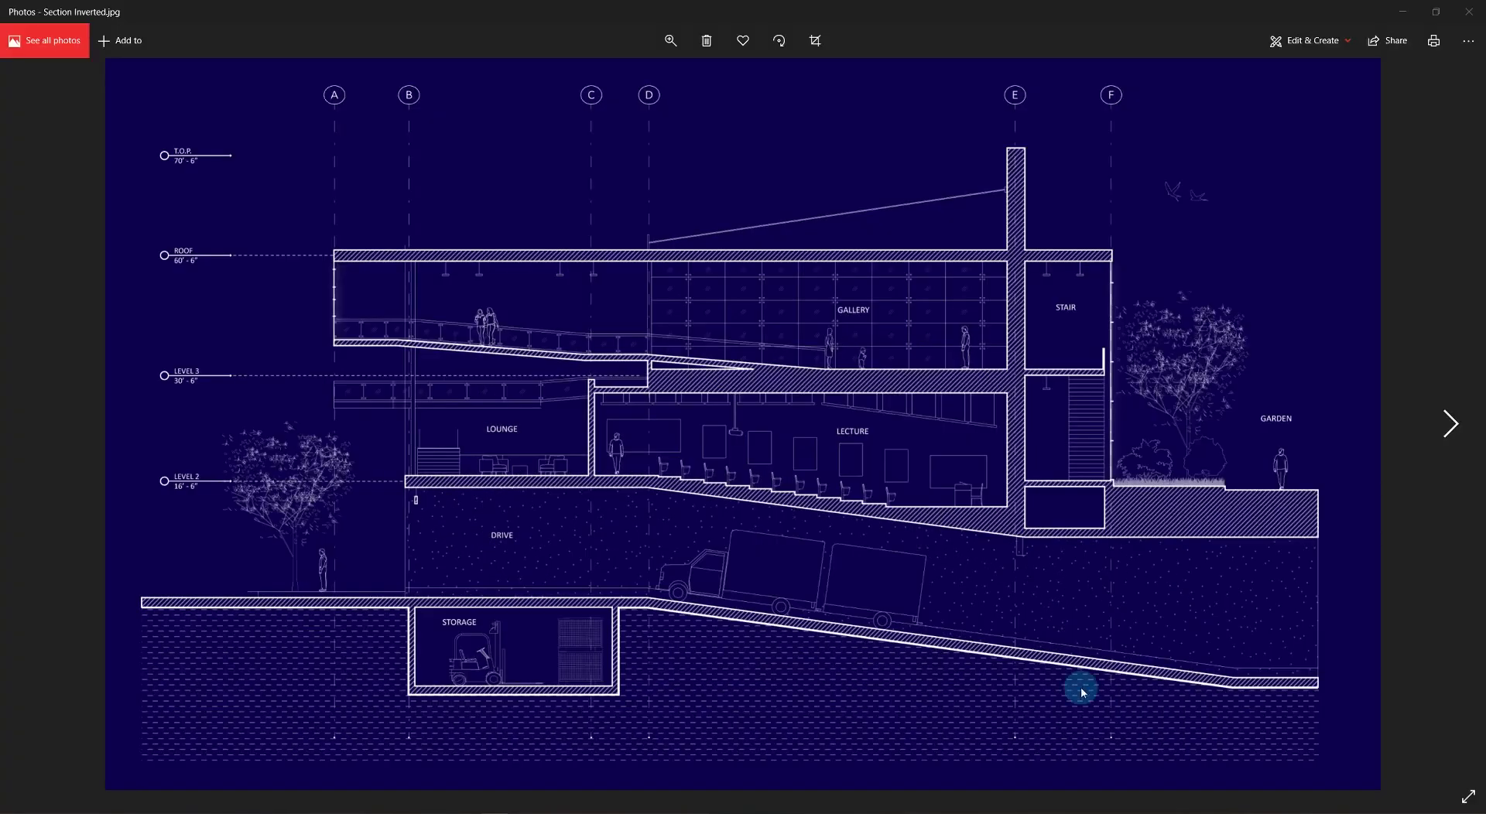
Compare Section Inverted.jpg with Section.jpg in Photos and examine the inverted line work up close.
{"action": "left_click", "coordinate": [1450, 423]}
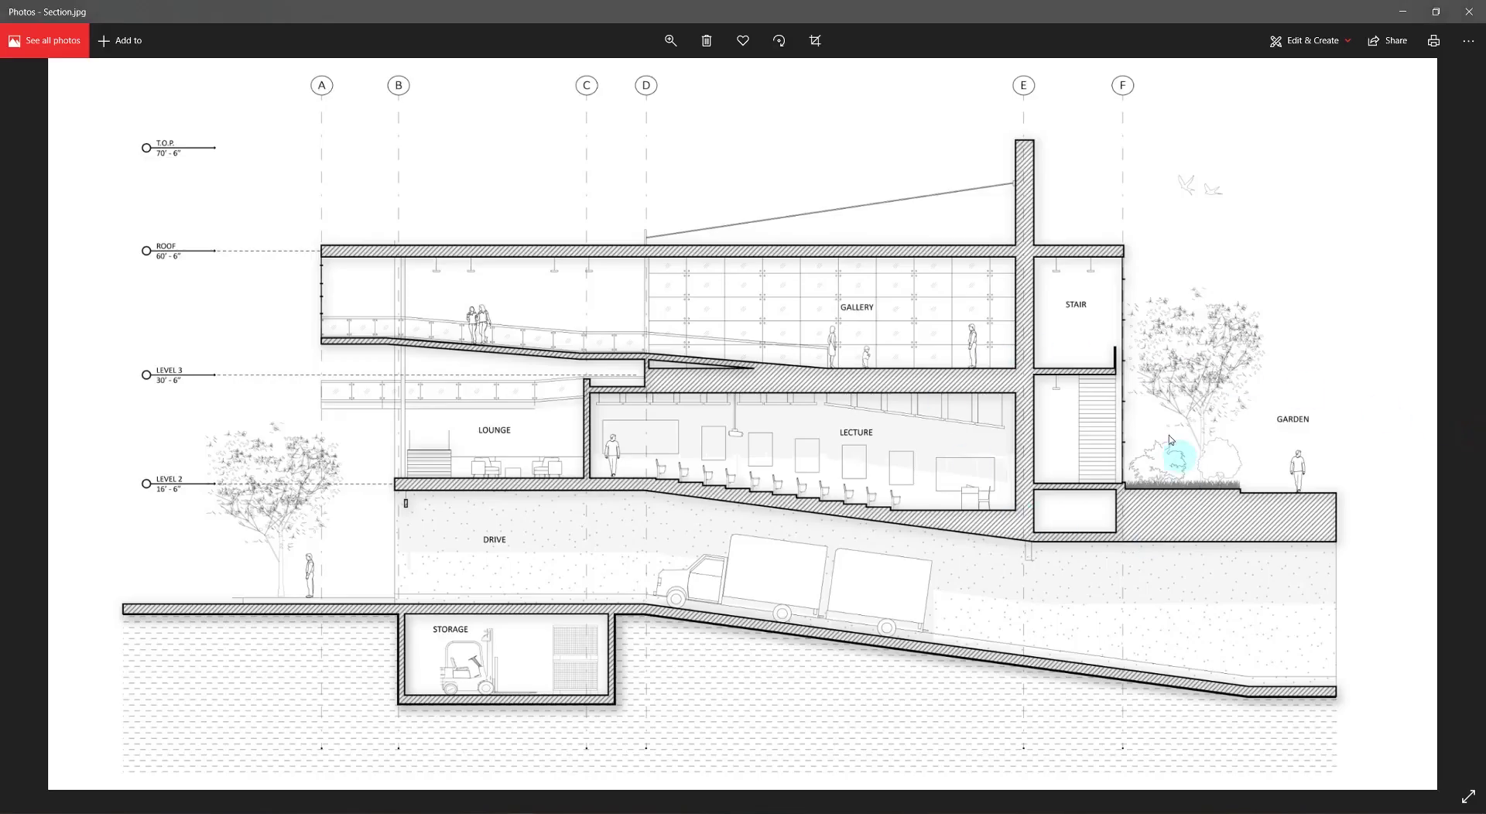
{"action": "left_click", "coordinate": [26, 434]}
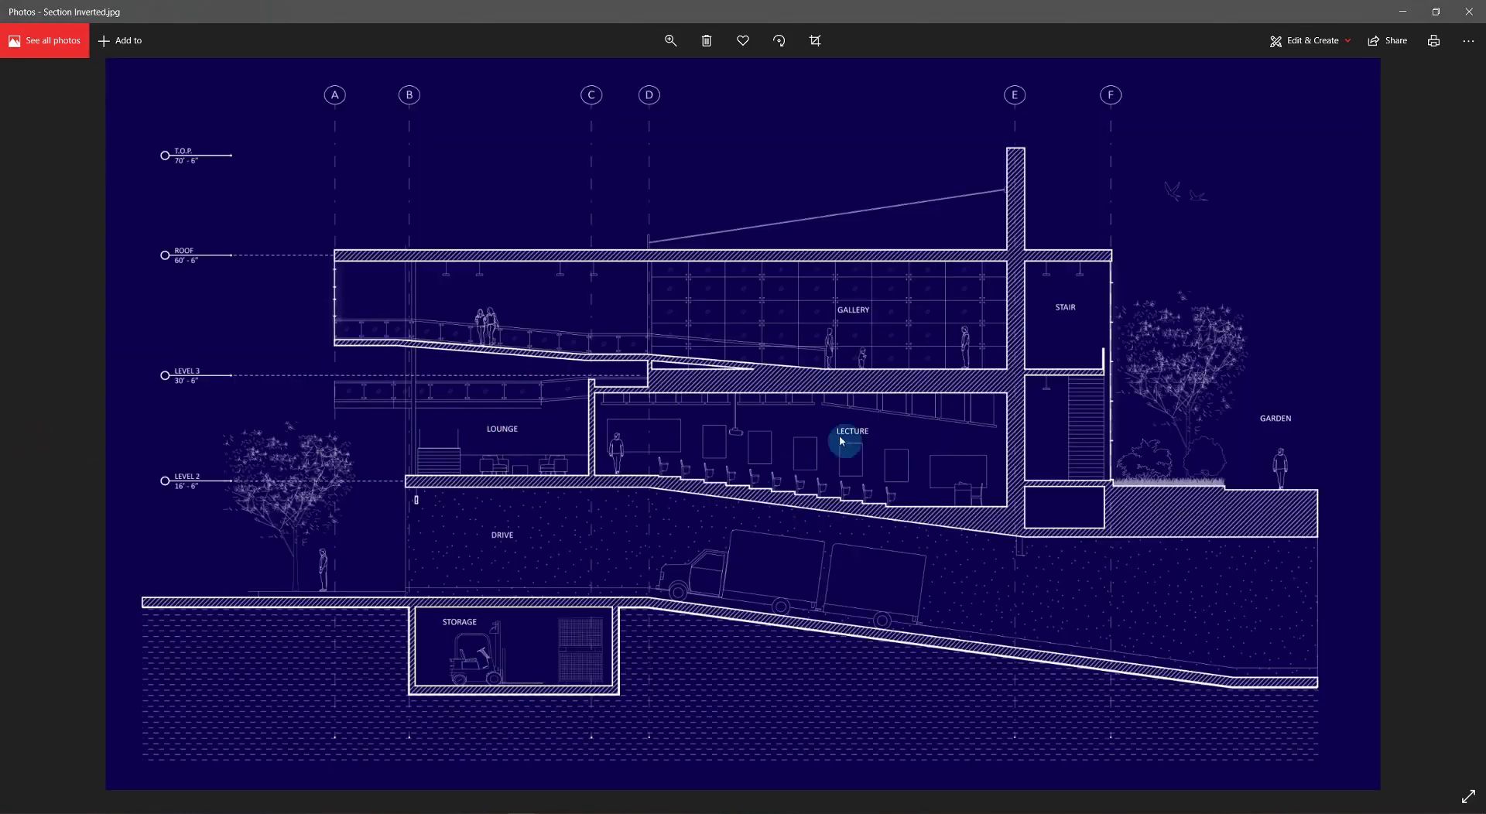
{"action": "scroll", "coordinate": [647, 484], "scroll_direction": "up", "scroll_amount": 3}
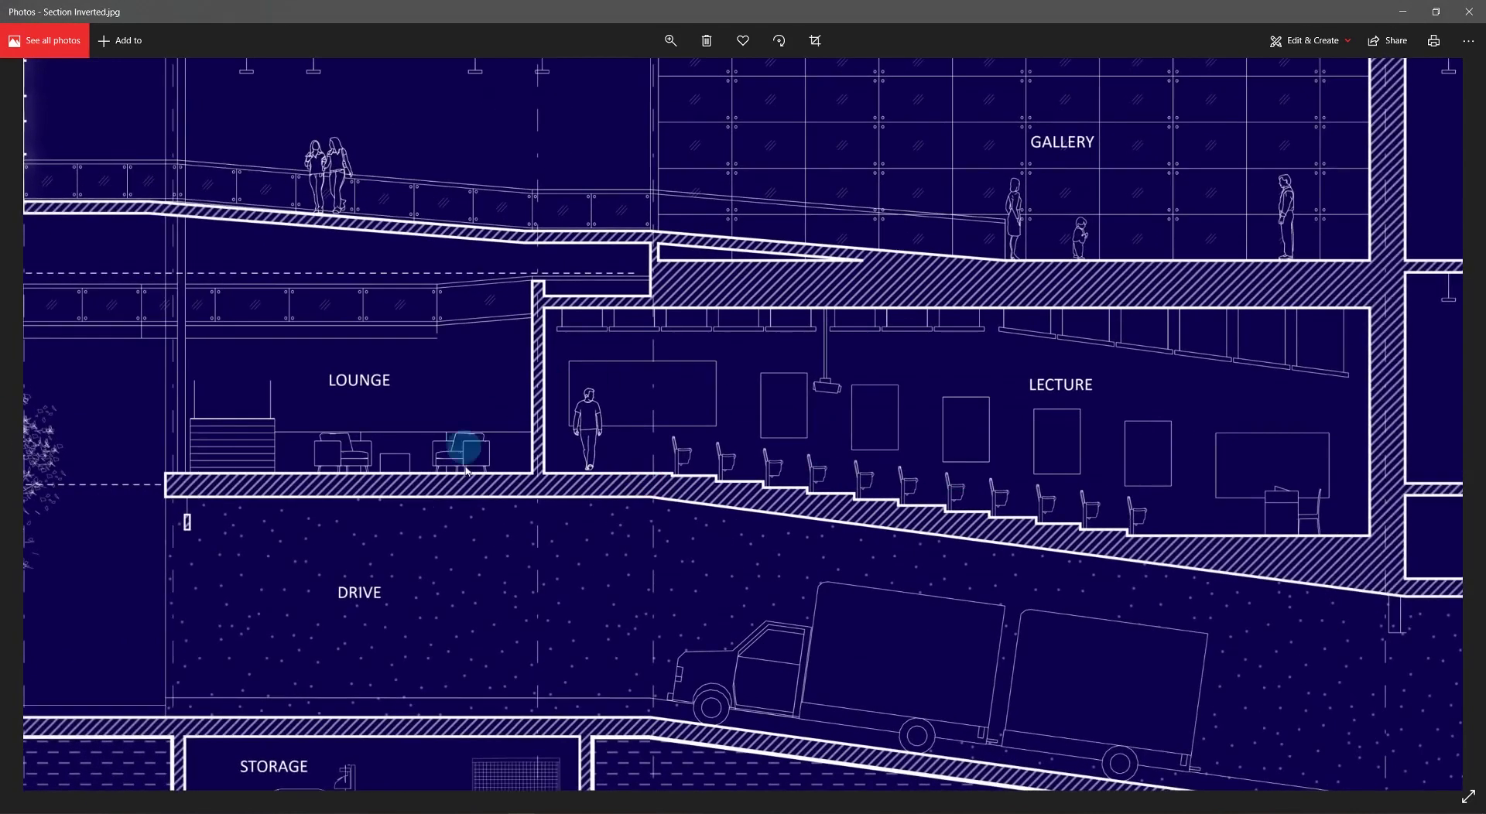
{"action": "left_click_drag", "start_coordinate": [718, 437], "coordinate": [931, 571]}
{"action": "scroll", "coordinate": [803, 508], "scroll_direction": "down", "scroll_amount": 3}
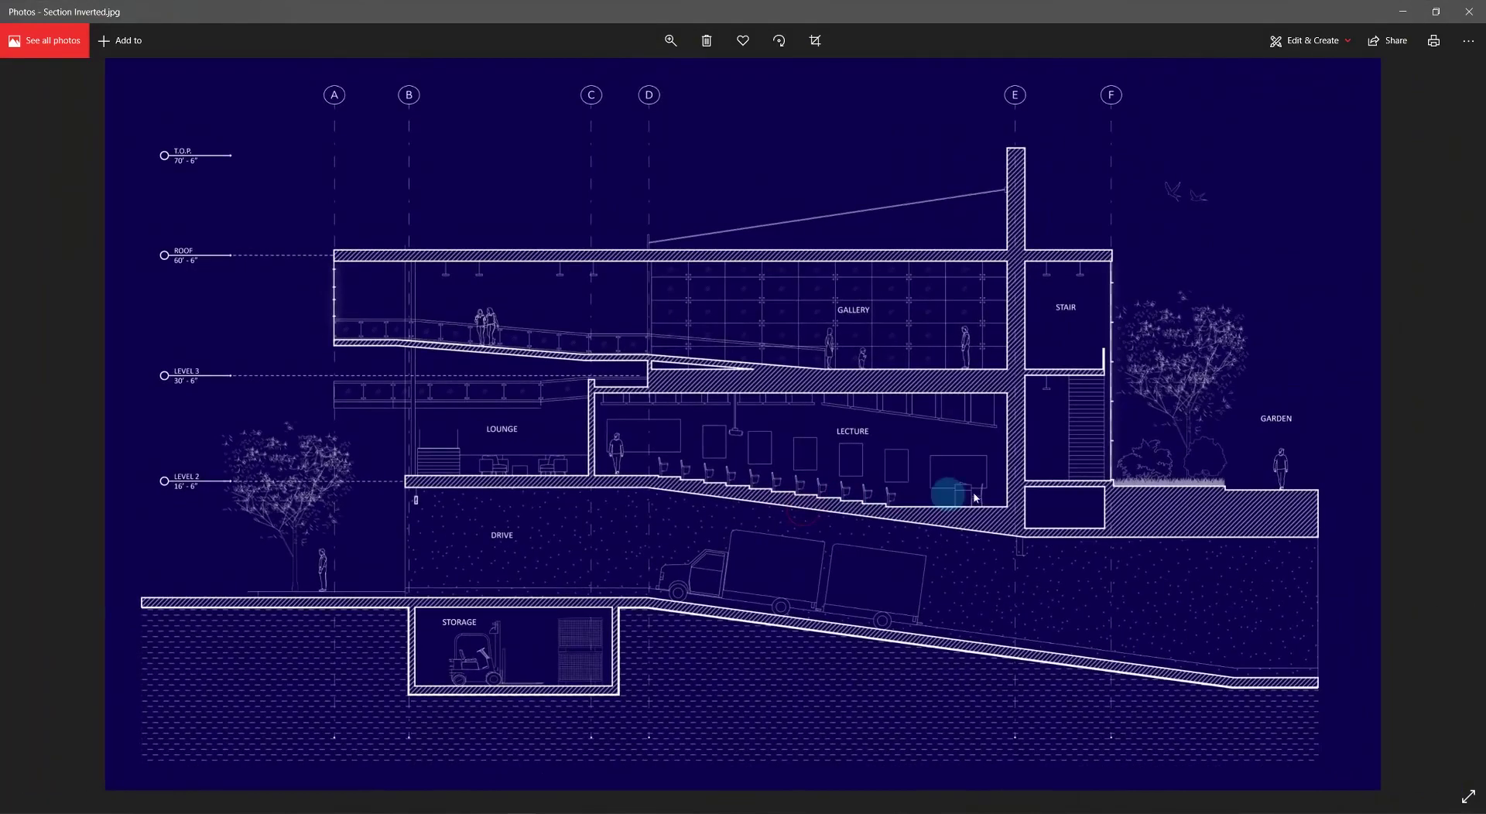
{"action": "left_click", "coordinate": [1463, 466]}
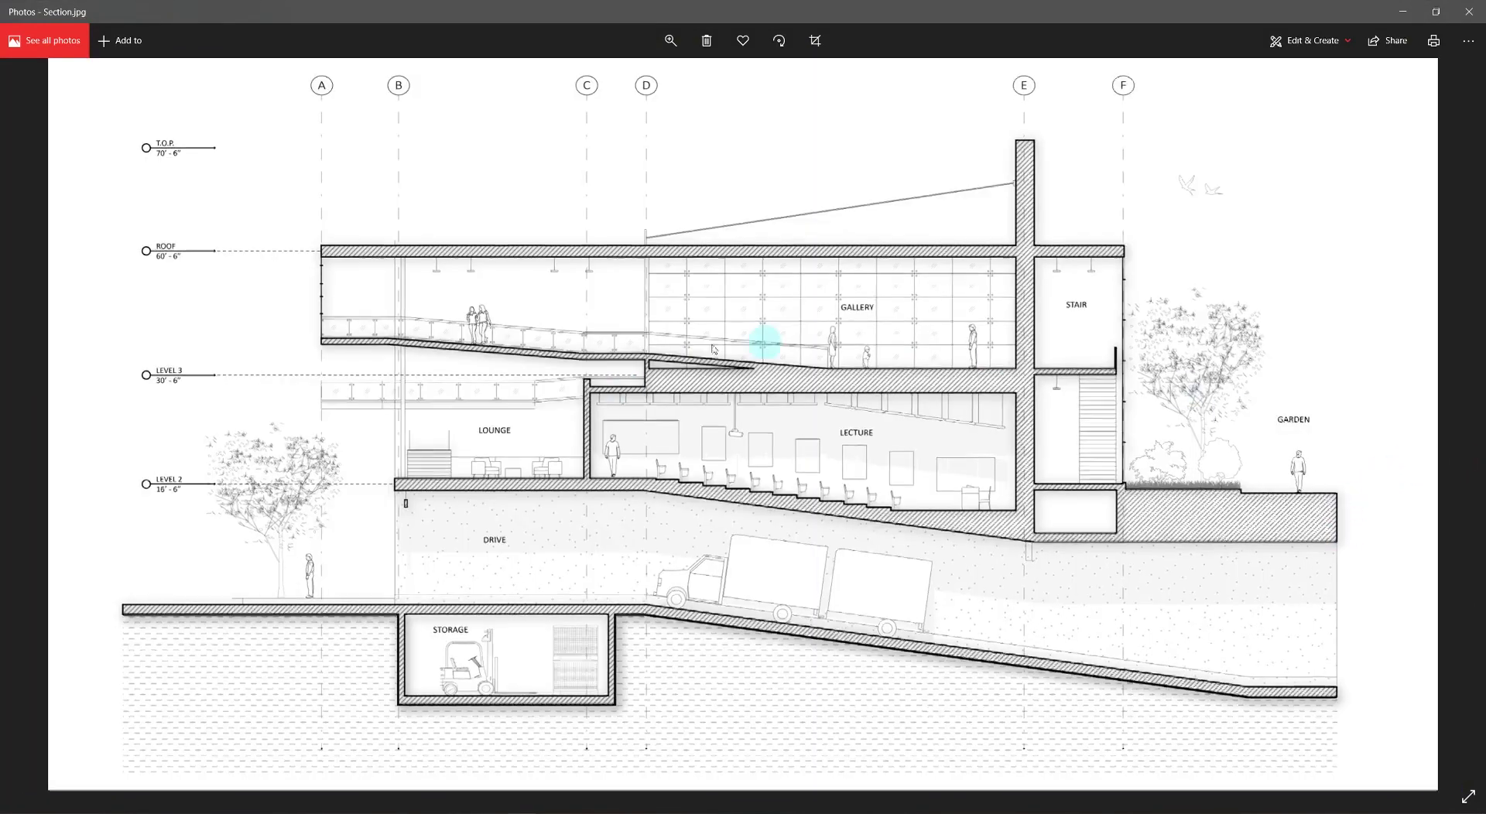